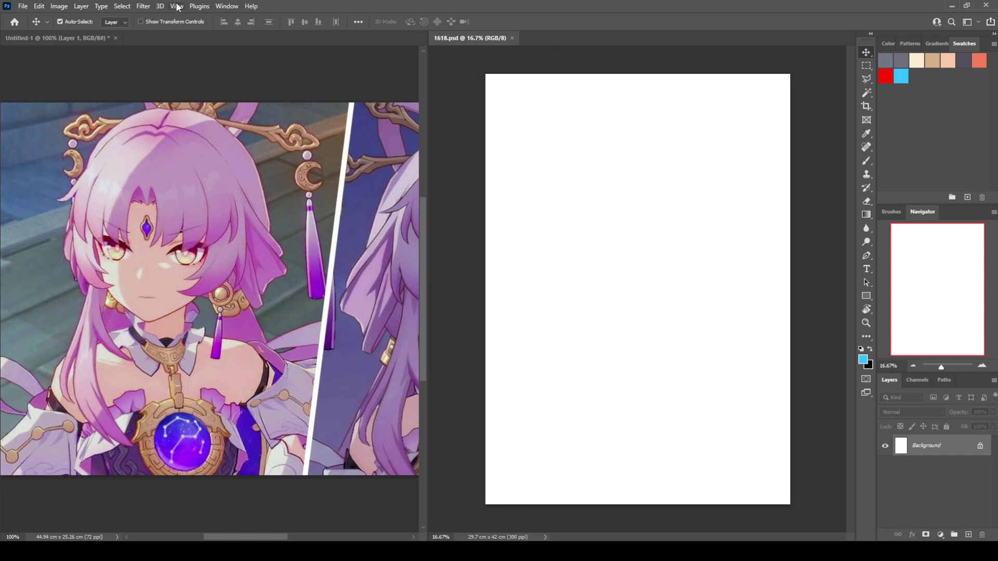
# Step: Narrow the reference image's pane to give the blank 1618.psd canvas more room, and show that canvas at 100%
pyautogui.click(425, 314)
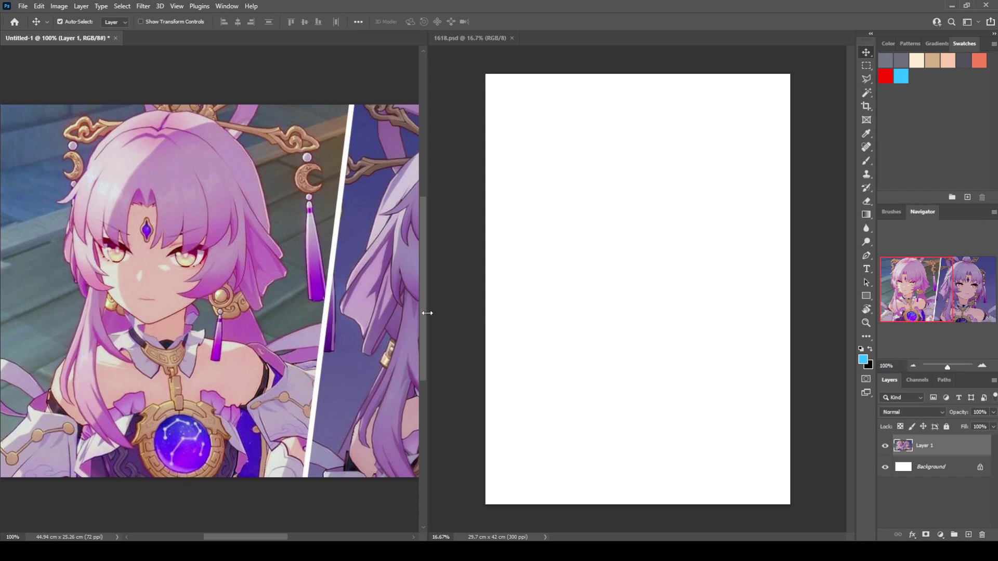
pyautogui.moveTo(426, 313); pyautogui.dragTo(299, 347)
pyautogui.click(354, 322)
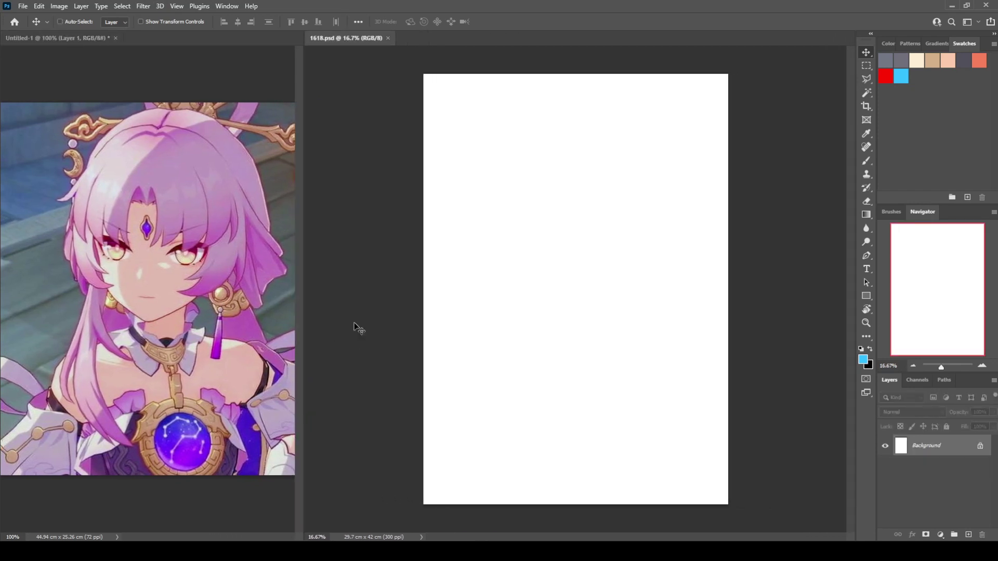
pyautogui.hotkey('ctrl', '+')
pyautogui.hotkey('ctrl', '+')
pyautogui.hotkey('ctrl', '+')
pyautogui.hotkey('ctrl', '+')
pyautogui.hotkey('ctrl', '+')
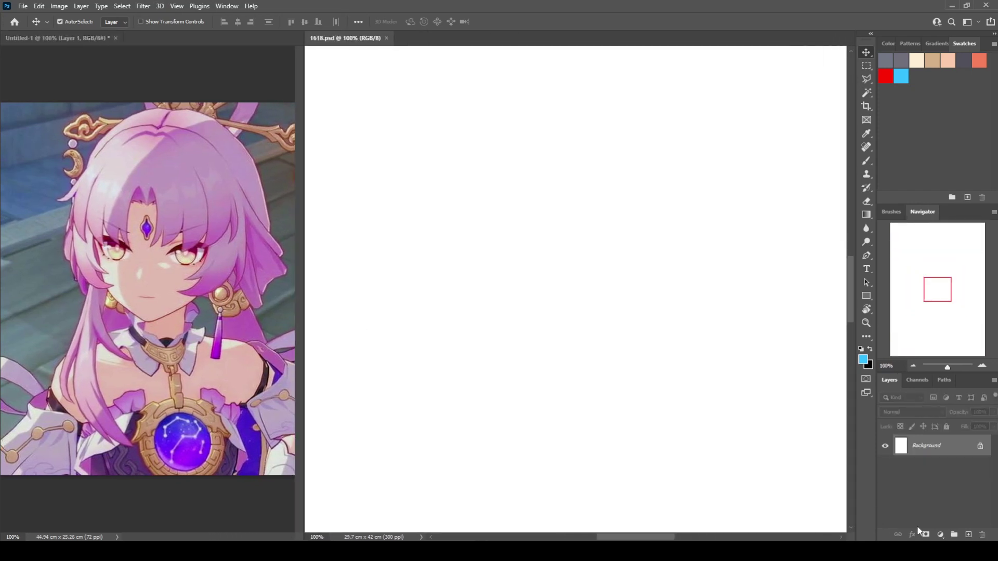
# Step: On a new layer, fill a large square selection in the middle of the page with sky blue and fade it to 20% opacity
pyautogui.click(968, 535)
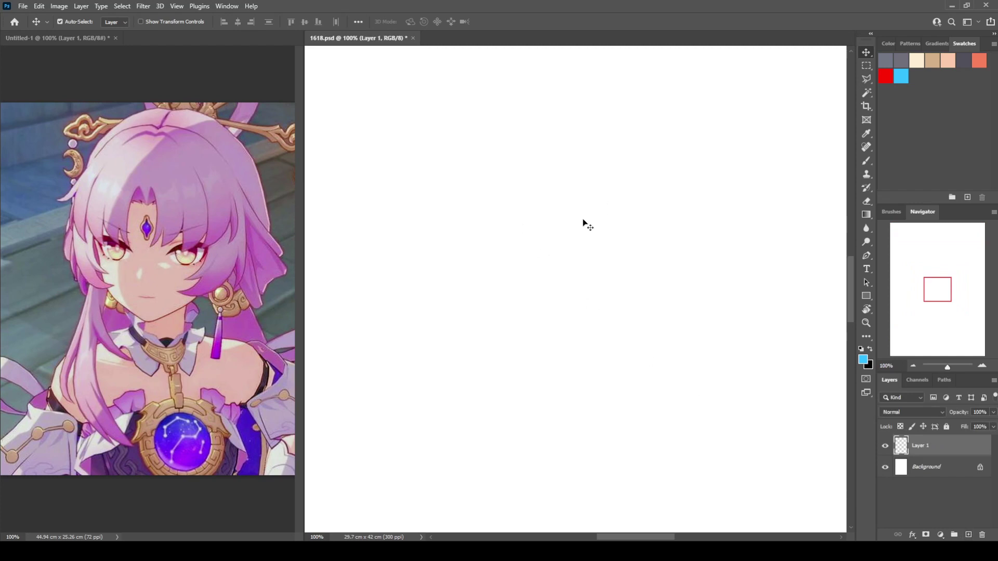
pyautogui.press('m')
pyautogui.moveTo(387, 143); pyautogui.dragTo(697, 452)
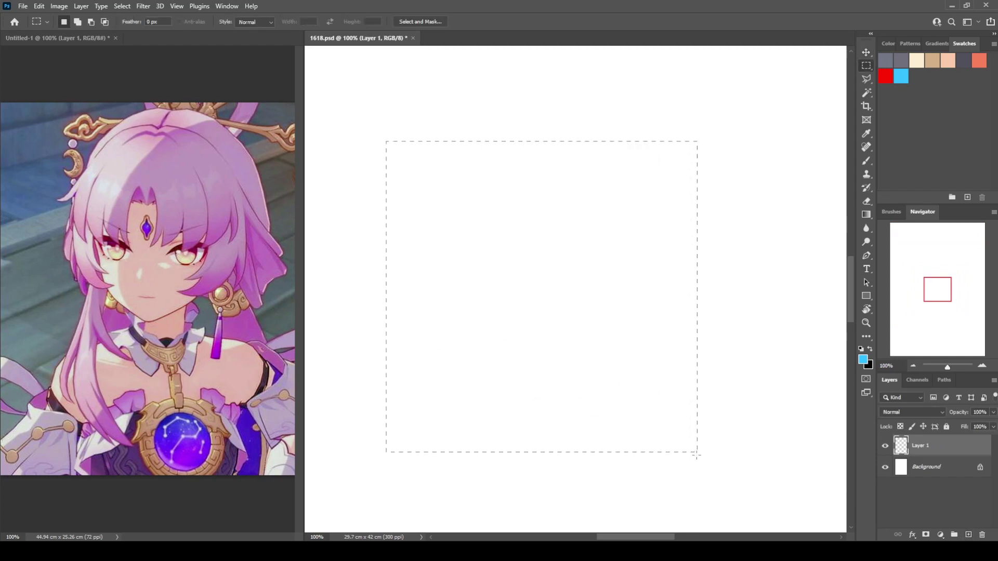
pyautogui.press('g')
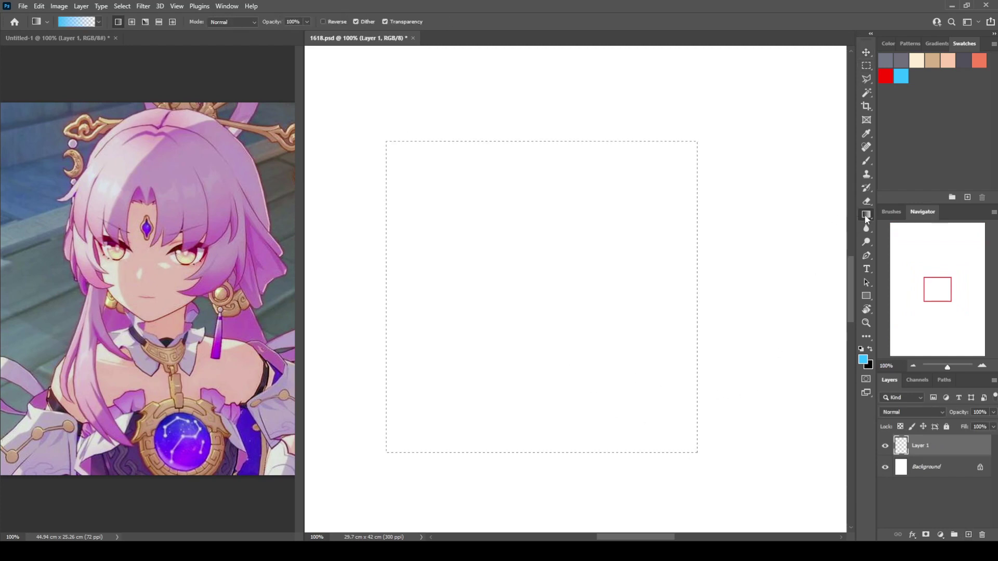
pyautogui.hotkey('shift', 'g')
pyautogui.click(654, 291)
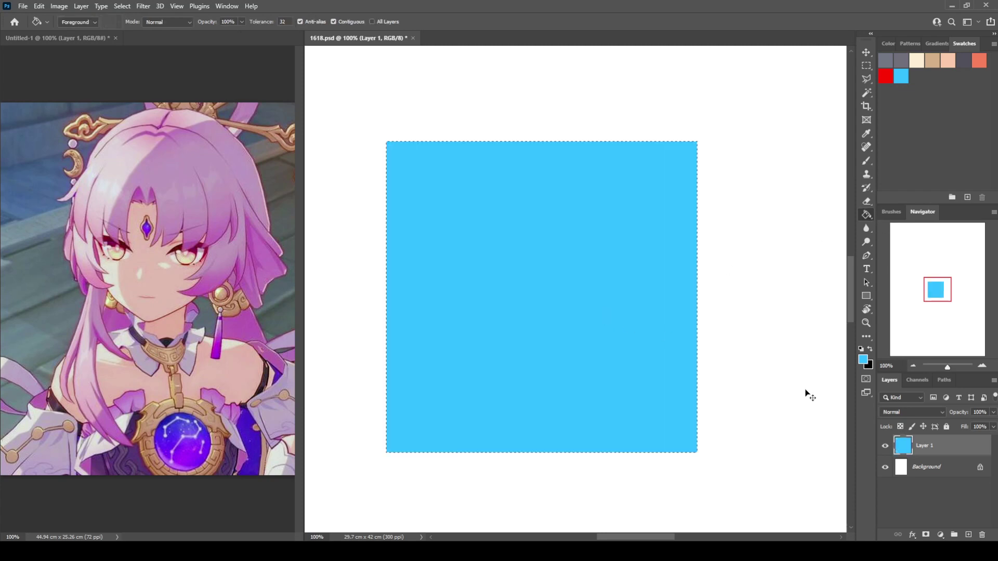
pyautogui.hotkey('shift', '2')
# Step: Add a new layer above the blue square and prepare a smaller dark grey brush at 80% opacity
pyautogui.click(968, 535)
pyautogui.press('b')
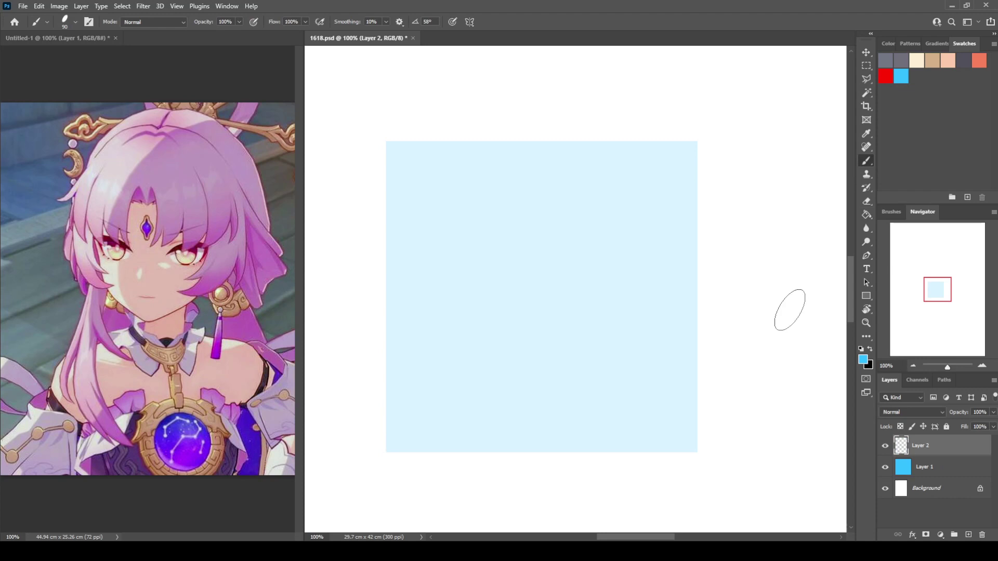
pyautogui.click(901, 60)
pyautogui.press('8')
pyautogui.press('[')
pyautogui.press('[')
pyautogui.press('[')
pyautogui.press('[')
pyautogui.press('[')
pyautogui.press('[')
pyautogui.press('[')
pyautogui.press('[')
pyautogui.press('[')
pyautogui.press('[')
pyautogui.press('[')
pyautogui.press('[')
pyautogui.press('[')
pyautogui.press('[')
# Step: Assign the 40 px preset to the eraser and the 6 px preset to the brush
pyautogui.click(892, 213)
pyautogui.press('e')
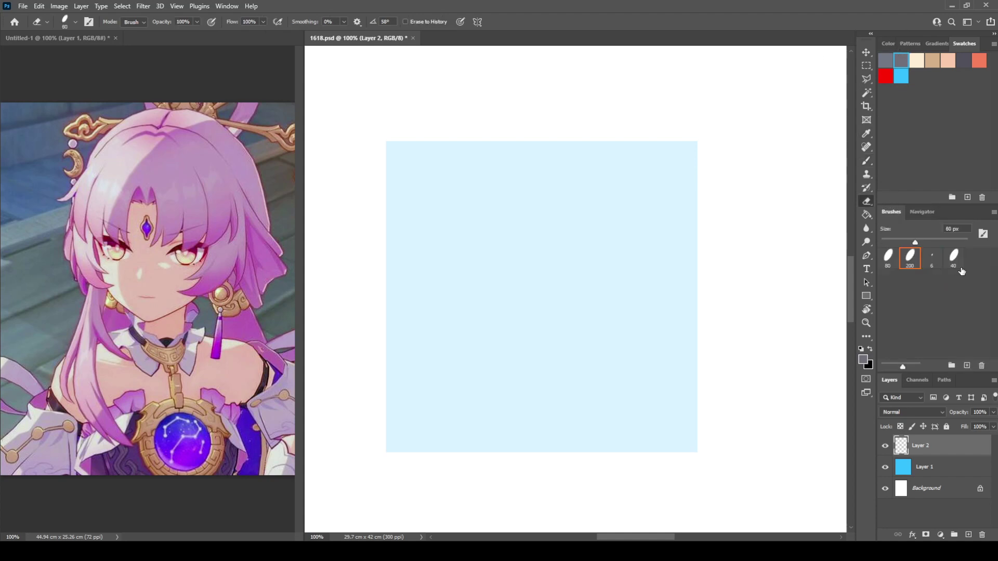
pyautogui.click(932, 259)
pyautogui.press('b')
# Step: Sketch light construction lines for the face inside the blue square: eye line, centre line, cheek, jaw and hatched neck
pyautogui.moveTo(452, 244)
pyautogui.mouseDown()
pyautogui.moveTo(583, 268)
pyautogui.moveTo(508, 343)
pyautogui.mouseUp()
pyautogui.hotkey('ctrl', 'z')
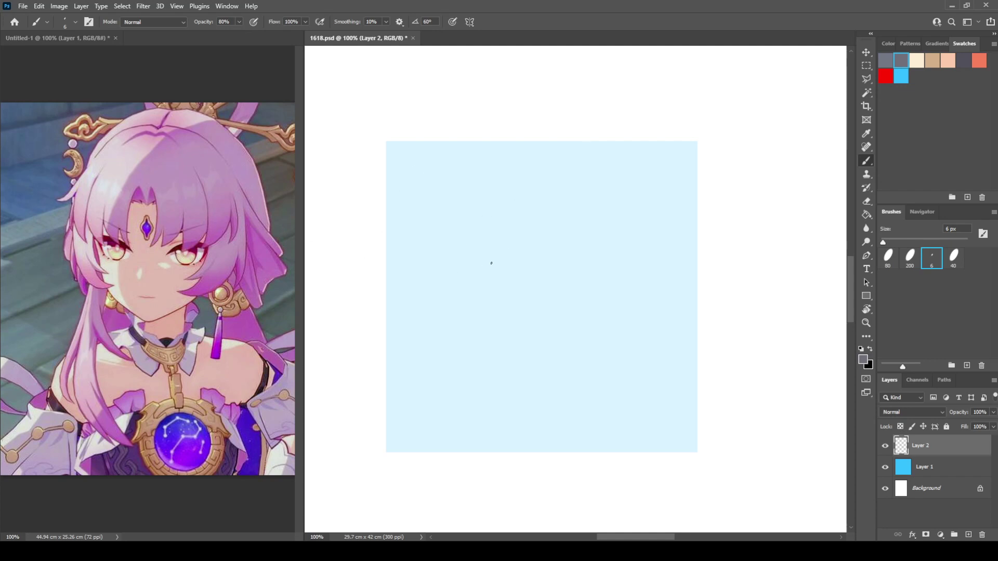
pyautogui.moveTo(469, 278); pyautogui.dragTo(586, 240)
pyautogui.moveTo(511, 220); pyautogui.dragTo(513, 331)
pyautogui.moveTo(454, 254); pyautogui.dragTo(486, 355)
pyautogui.moveTo(633, 329); pyautogui.dragTo(636, 324)
pyautogui.moveTo(537, 359); pyautogui.dragTo(528, 391)
pyautogui.moveTo(567, 352)
pyautogui.mouseDown()
pyautogui.moveTo(569, 389)
pyautogui.moveTo(535, 376)
pyautogui.mouseUp()
# Step: Sketch the arc of the right-hand eye's upper lid and the eye's rounded outer side, cleaning up stray lines
pyautogui.moveTo(548, 268); pyautogui.dragTo(603, 240)
pyautogui.hotkey('ctrl', 'z')
pyautogui.press('e')
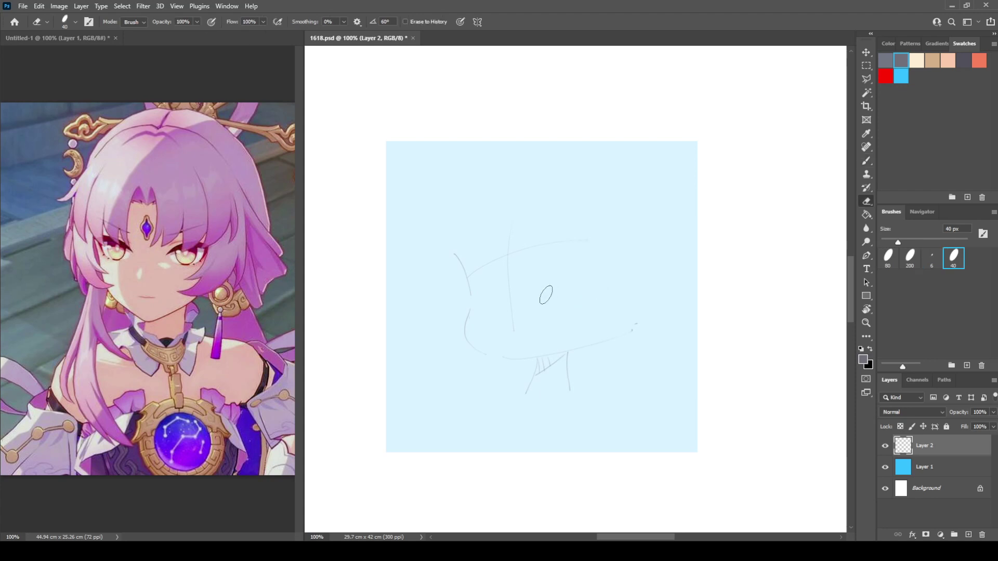
pyautogui.press('b')
pyautogui.moveTo(549, 282); pyautogui.dragTo(587, 253)
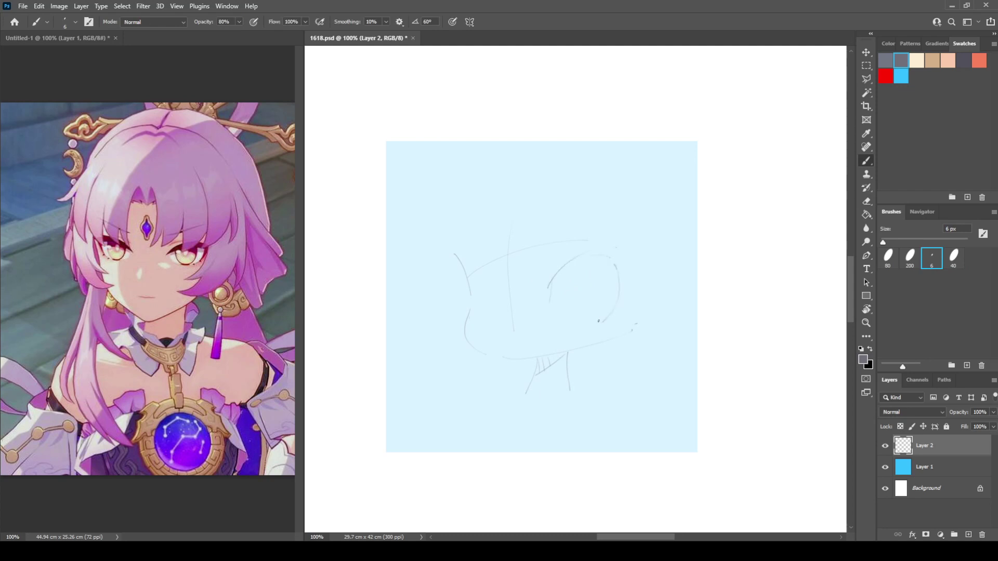
pyautogui.press('e')
pyautogui.moveTo(601, 331); pyautogui.dragTo(604, 320)
pyautogui.press('b')
# Step: Rough in the left-hand eye's upper lid, the small lower-lash shapes under both eyes and a short mark between the brows
pyautogui.moveTo(475, 267); pyautogui.dragTo(500, 292)
pyautogui.press('e')
pyautogui.press('b')
pyautogui.moveTo(618, 306); pyautogui.dragTo(614, 313)
pyautogui.moveTo(479, 319)
pyautogui.mouseDown()
pyautogui.moveTo(470, 326)
pyautogui.moveTo(478, 320)
pyautogui.mouseUp()
pyautogui.moveTo(543, 267); pyautogui.dragTo(555, 267)
# Step: Redraw both upper lids as thicker hatched shapes and add pointed outer lashes to each eye
pyautogui.press('e')
pyautogui.press('b')
pyautogui.moveTo(476, 267); pyautogui.dragTo(503, 304)
pyautogui.moveTo(612, 254)
pyautogui.mouseDown()
pyautogui.moveTo(628, 239)
pyautogui.moveTo(616, 264)
pyautogui.mouseUp()
pyautogui.moveTo(550, 298); pyautogui.dragTo(616, 266)
pyautogui.moveTo(473, 282)
pyautogui.mouseDown()
pyautogui.moveTo(490, 284)
pyautogui.moveTo(446, 289)
pyautogui.mouseUp()
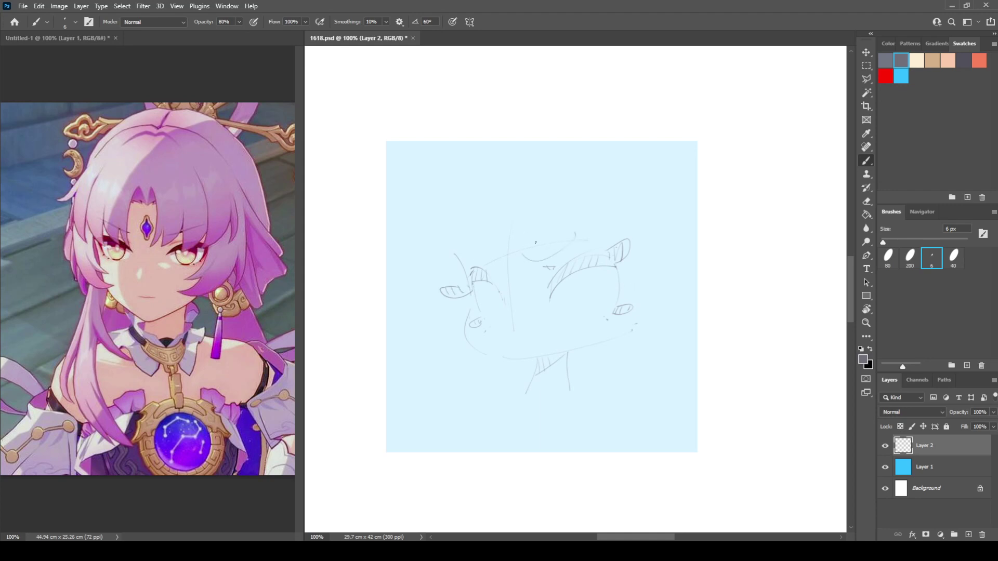
# Step: Refine the inner end of the right-hand upper lid and outline a leaf-shaped guide above each eye
pyautogui.press('e')
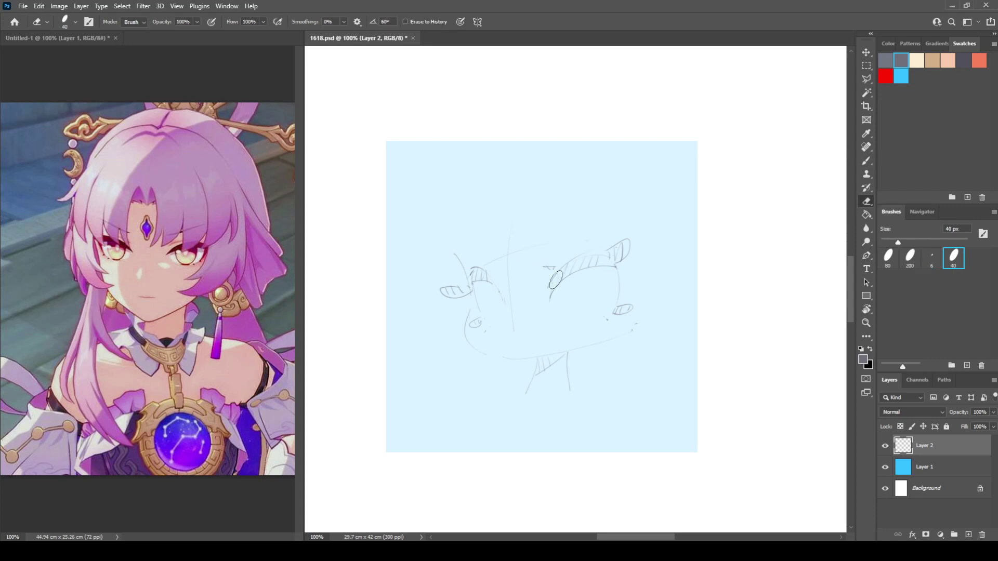
pyautogui.press('b')
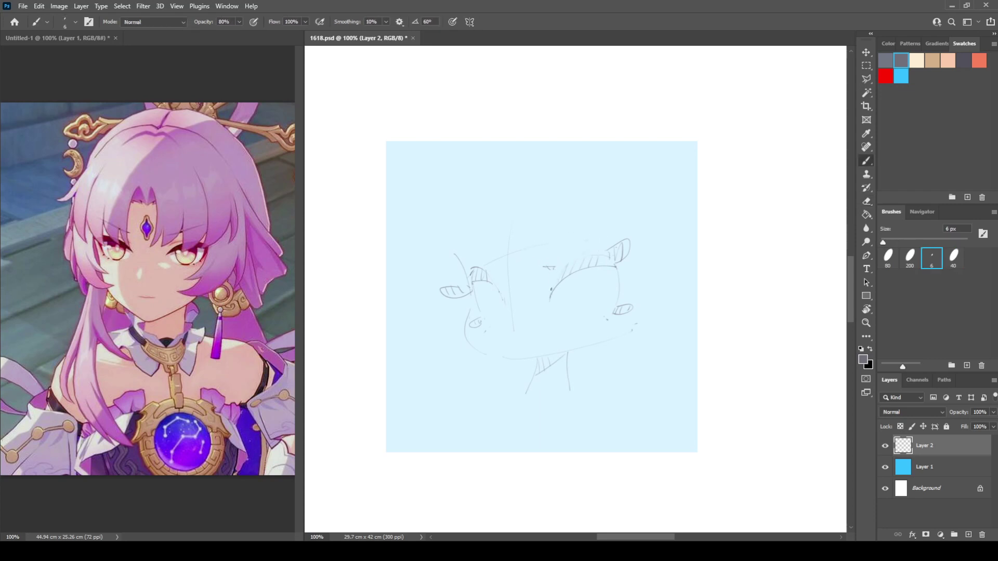
pyautogui.moveTo(550, 299)
pyautogui.mouseDown()
pyautogui.moveTo(596, 245)
pyautogui.moveTo(550, 264)
pyautogui.moveTo(565, 230)
pyautogui.mouseUp()
pyautogui.moveTo(534, 267)
pyautogui.mouseDown()
pyautogui.moveTo(523, 244)
pyautogui.moveTo(571, 218)
pyautogui.mouseUp()
pyautogui.moveTo(467, 229)
pyautogui.mouseDown()
pyautogui.moveTo(497, 265)
pyautogui.moveTo(498, 257)
pyautogui.mouseUp()
# Step: Draw the right-hand eye's tall oval iris, fill it with diagonal hatching and add a second outer lash
pyautogui.press('e')
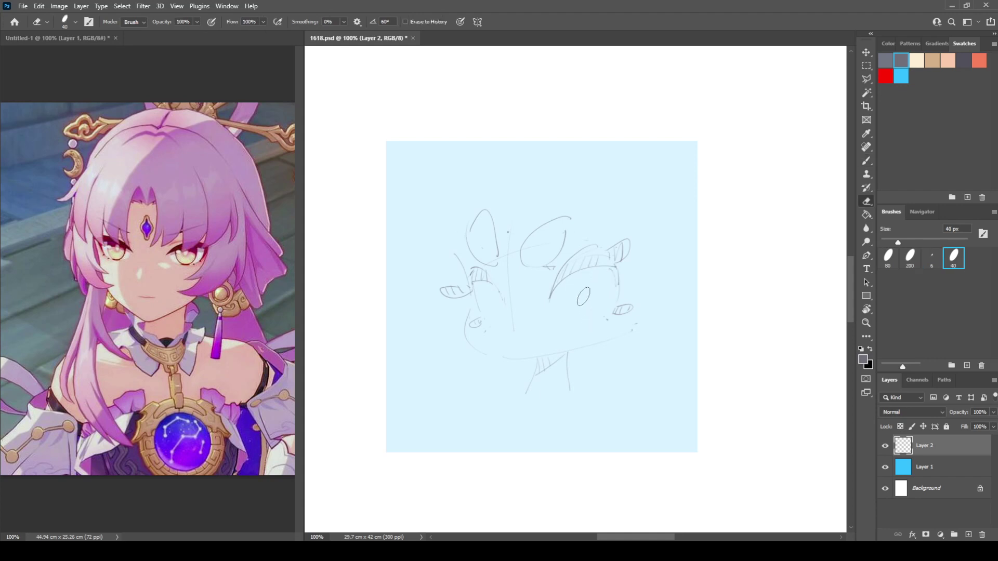
pyautogui.press('b')
pyautogui.press('e')
pyautogui.press('b')
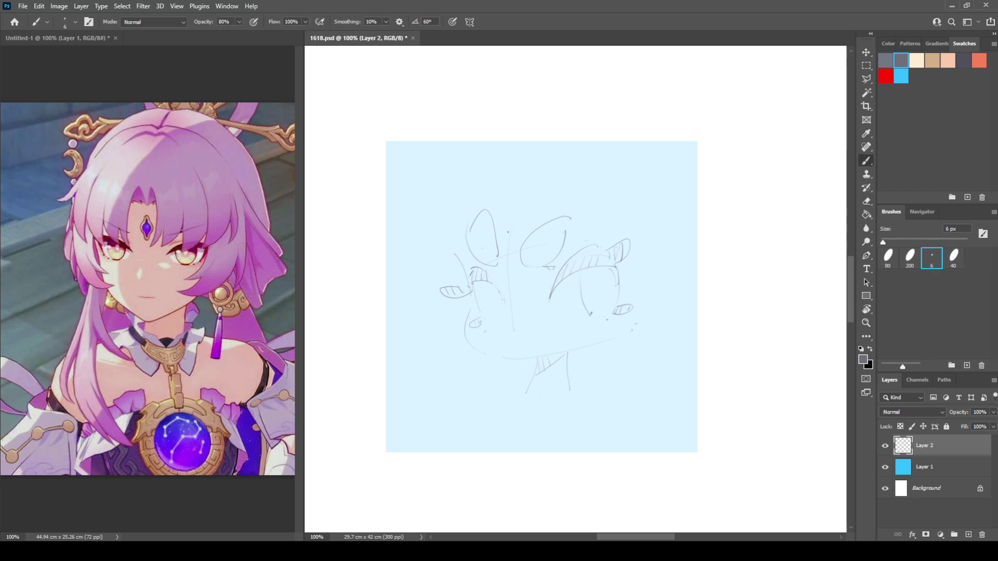
pyautogui.press('e')
pyautogui.moveTo(618, 267)
pyautogui.mouseDown()
pyautogui.moveTo(643, 267)
pyautogui.moveTo(613, 301)
pyautogui.moveTo(582, 285)
pyautogui.moveTo(593, 318)
pyautogui.moveTo(579, 287)
pyautogui.moveTo(588, 318)
pyautogui.mouseUp()
pyautogui.press('e')
pyautogui.press('b')
pyautogui.moveTo(596, 276)
pyautogui.mouseDown()
pyautogui.moveTo(582, 298)
pyautogui.moveTo(616, 276)
pyautogui.moveTo(592, 321)
pyautogui.mouseUp()
# Step: Sketch the left-hand eye's narrow iris and shade it with light hatching
pyautogui.press('e')
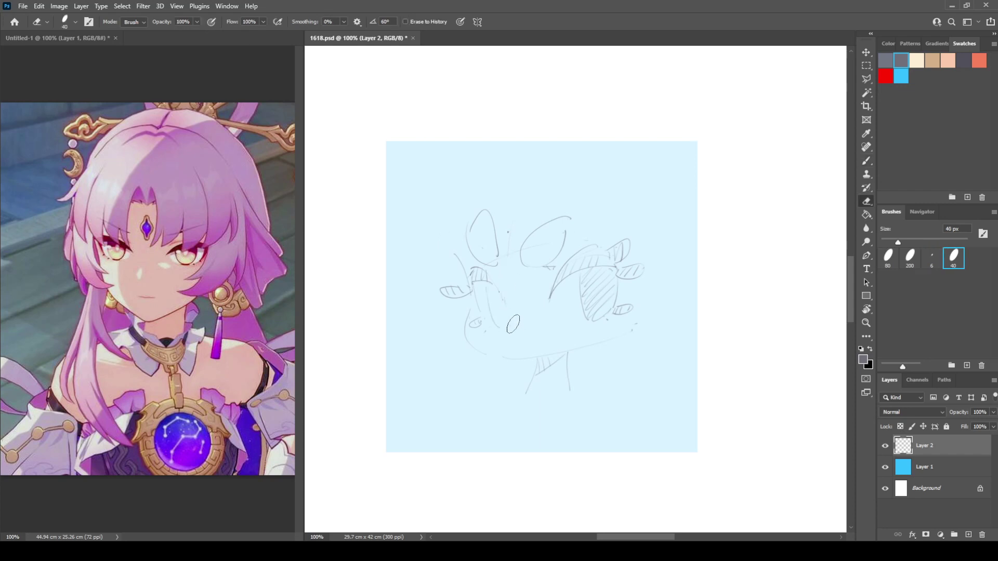
pyautogui.press('b')
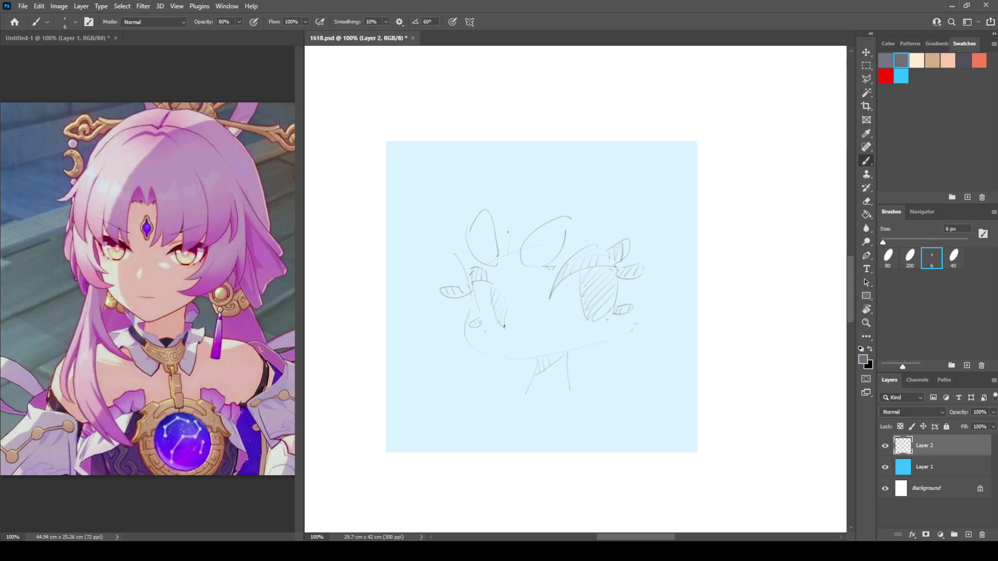
pyautogui.press('e')
pyautogui.press('b')
# Step: Redraw the left-hand eye's upper lid as a curved hatched shape with an extra outer lash
pyautogui.moveTo(493, 286)
pyautogui.mouseDown()
pyautogui.moveTo(509, 329)
pyautogui.moveTo(482, 285)
pyautogui.moveTo(507, 309)
pyautogui.moveTo(494, 277)
pyautogui.moveTo(474, 283)
pyautogui.moveTo(497, 286)
pyautogui.moveTo(508, 303)
pyautogui.moveTo(500, 288)
pyautogui.moveTo(475, 284)
pyautogui.moveTo(506, 303)
pyautogui.mouseUp()
pyautogui.hotkey('ctrl', 'z')
pyautogui.hotkey('ctrl', 'z')
pyautogui.hotkey('ctrl', 'z')
pyautogui.moveTo(483, 269)
pyautogui.mouseDown()
pyautogui.moveTo(508, 299)
pyautogui.moveTo(478, 302)
pyautogui.mouseUp()
pyautogui.moveTo(472, 268); pyautogui.dragTo(464, 271)
# Step: Try out and erase small nose and mouth marks along the face's lower centre
pyautogui.press('e')
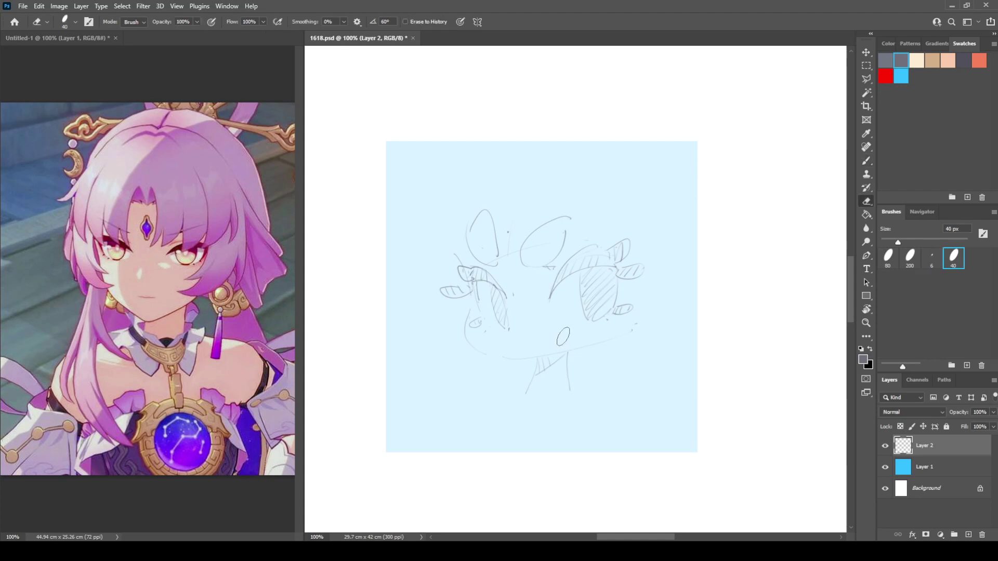
pyautogui.press('b')
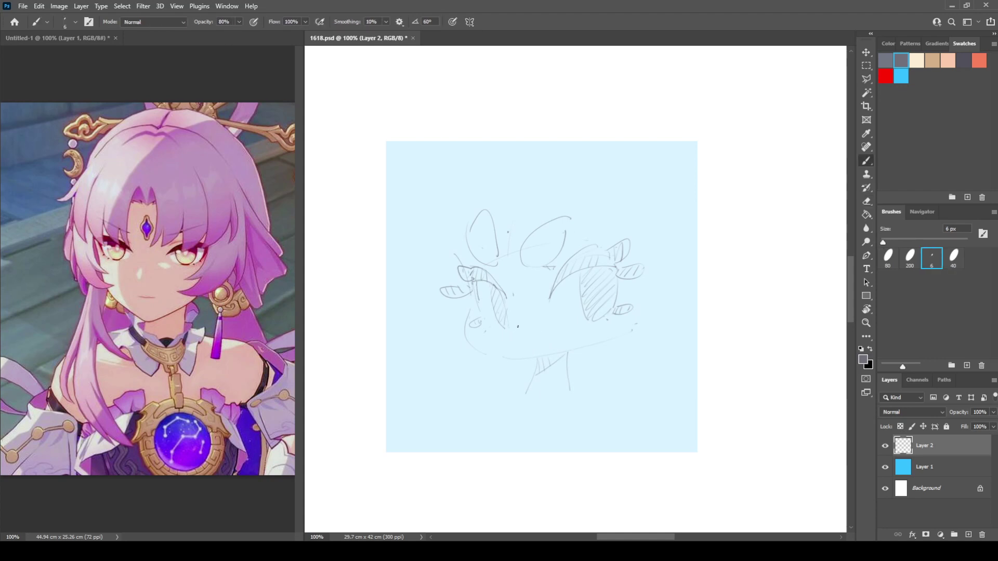
pyautogui.press('e')
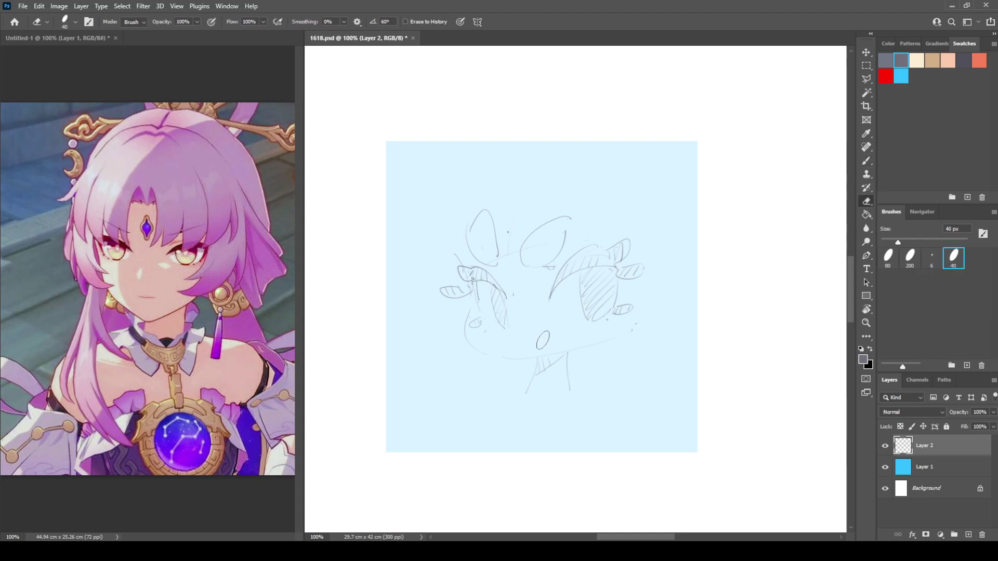
pyautogui.press('b')
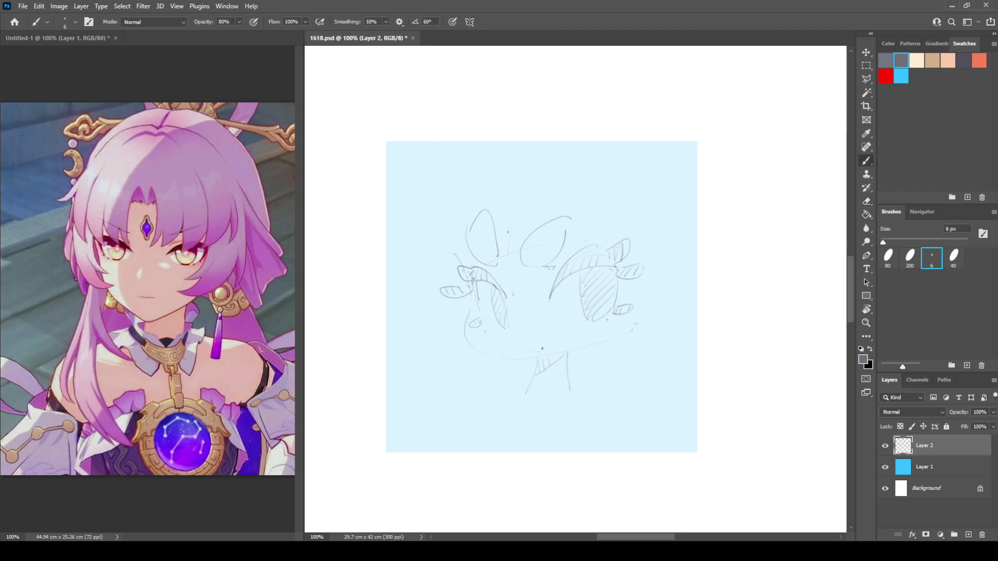
pyautogui.press('e')
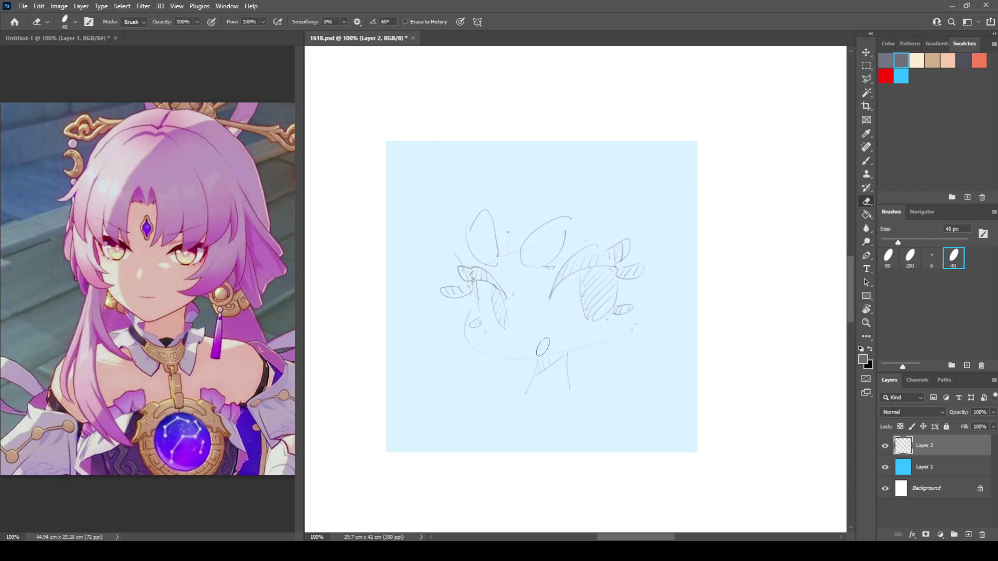
pyautogui.press('b')
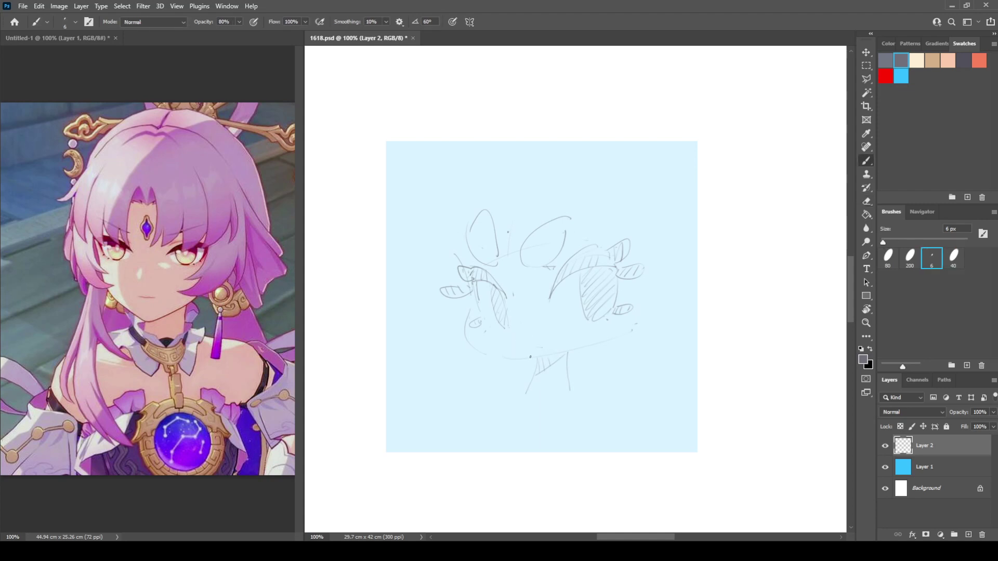
pyautogui.press('e')
pyautogui.press('b')
pyautogui.press('e')
pyautogui.press('b')
# Step: Redraw the face's left contour with firmer strokes from the temple over the cheek, undoing unsatisfactory attempts
pyautogui.moveTo(463, 275); pyautogui.dragTo(471, 301)
pyautogui.hotkey('ctrl', 'z')
pyautogui.moveTo(454, 254)
pyautogui.mouseDown()
pyautogui.moveTo(472, 311)
pyautogui.moveTo(464, 340)
pyautogui.moveTo(486, 353)
pyautogui.mouseUp()
pyautogui.hotkey('ctrl', 'z')
pyautogui.moveTo(467, 309); pyautogui.dragTo(489, 353)
pyautogui.hotkey('ctrl', 'z')
pyautogui.press('e')
pyautogui.press('b')
pyautogui.moveTo(467, 309)
pyautogui.mouseDown()
pyautogui.moveTo(465, 337)
pyautogui.moveTo(486, 353)
pyautogui.mouseUp()
pyautogui.hotkey('ctrl', 'z')
pyautogui.moveTo(470, 308); pyautogui.dragTo(488, 354)
pyautogui.hotkey('ctrl', 'z')
pyautogui.moveTo(462, 322)
pyautogui.mouseDown()
pyautogui.moveTo(507, 358)
pyautogui.moveTo(526, 355)
pyautogui.moveTo(511, 358)
pyautogui.moveTo(503, 358)
pyautogui.moveTo(634, 341)
pyautogui.mouseUp()
pyautogui.hotkey('ctrl', 'z')
pyautogui.moveTo(504, 357)
pyautogui.mouseDown()
pyautogui.moveTo(576, 351)
pyautogui.moveTo(632, 331)
pyautogui.mouseUp()
pyautogui.hotkey('ctrl', 'z')
pyautogui.moveTo(502, 359); pyautogui.dragTo(624, 333)
pyautogui.hotkey('ctrl', 'z')
pyautogui.moveTo(489, 355)
pyautogui.mouseDown()
pyautogui.moveTo(537, 360)
pyautogui.moveTo(644, 334)
pyautogui.mouseUp()
pyautogui.hotkey('ctrl', 'z')
pyautogui.moveTo(488, 355)
pyautogui.mouseDown()
pyautogui.moveTo(528, 357)
pyautogui.moveTo(635, 329)
pyautogui.mouseUp()
pyautogui.hotkey('ctrl', 'z')
pyautogui.moveTo(478, 352); pyautogui.dragTo(638, 331)
pyautogui.hotkey('ctrl', 'z')
pyautogui.moveTo(496, 355)
pyautogui.mouseDown()
pyautogui.moveTo(597, 344)
pyautogui.moveTo(637, 327)
pyautogui.mouseUp()
pyautogui.hotkey('ctrl', 'z')
pyautogui.moveTo(481, 353)
pyautogui.mouseDown()
pyautogui.moveTo(583, 350)
pyautogui.moveTo(655, 327)
pyautogui.mouseUp()
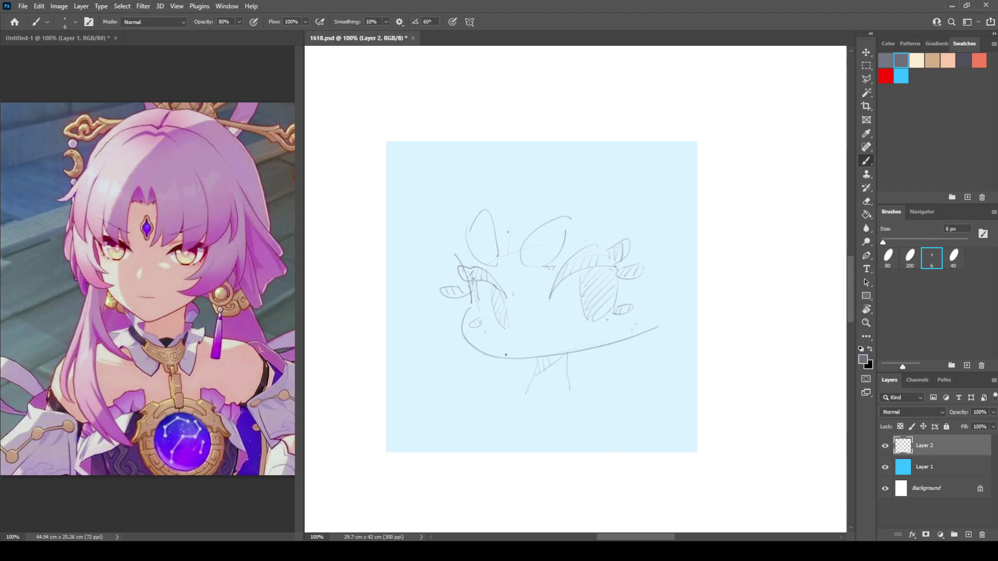
pyautogui.hotkey('ctrl', 'z')
pyautogui.moveTo(487, 356)
pyautogui.mouseDown()
pyautogui.moveTo(543, 357)
pyautogui.moveTo(628, 327)
pyautogui.mouseUp()
pyautogui.hotkey('ctrl', 'z')
# Step: Erase the old jawline and redraw it as one smooth curve from the left cheek through the chin to the right jaw
pyautogui.press('e')
pyautogui.moveTo(470, 337)
pyautogui.mouseDown()
pyautogui.moveTo(492, 356)
pyautogui.moveTo(619, 334)
pyautogui.mouseUp()
pyautogui.press('b')
pyautogui.hotkey('ctrl', 'z')
pyautogui.moveTo(501, 357); pyautogui.dragTo(633, 329)
pyautogui.hotkey('ctrl', 'z')
pyautogui.moveTo(466, 338)
pyautogui.mouseDown()
pyautogui.moveTo(548, 353)
pyautogui.moveTo(634, 326)
pyautogui.mouseUp()
pyautogui.hotkey('ctrl', 'z')
pyautogui.moveTo(465, 335)
pyautogui.mouseDown()
pyautogui.moveTo(605, 340)
pyautogui.moveTo(633, 326)
pyautogui.mouseUp()
# Step: Erase the neck's slanted side lines and redraw them more upright beneath the chin
pyautogui.press('e')
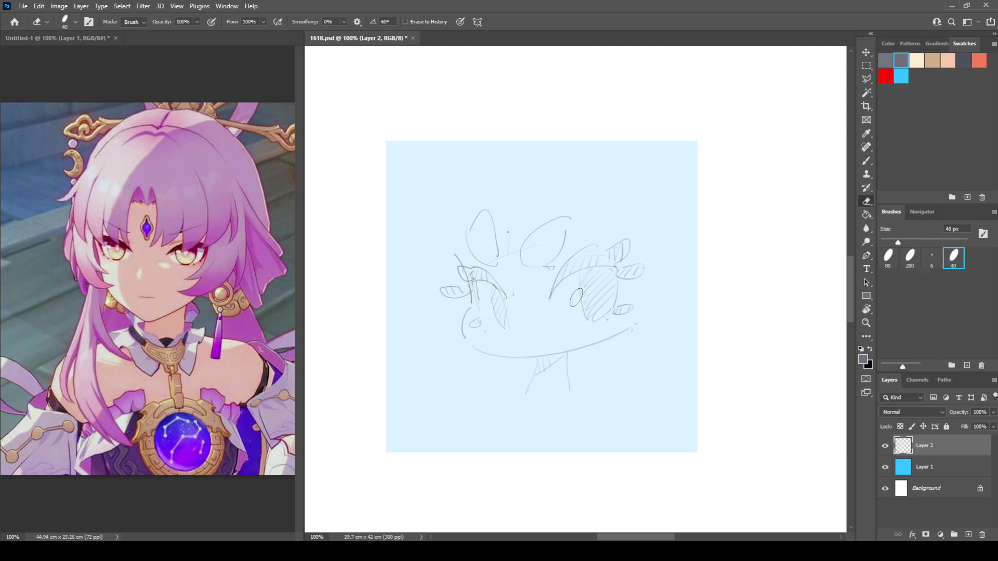
pyautogui.press('b')
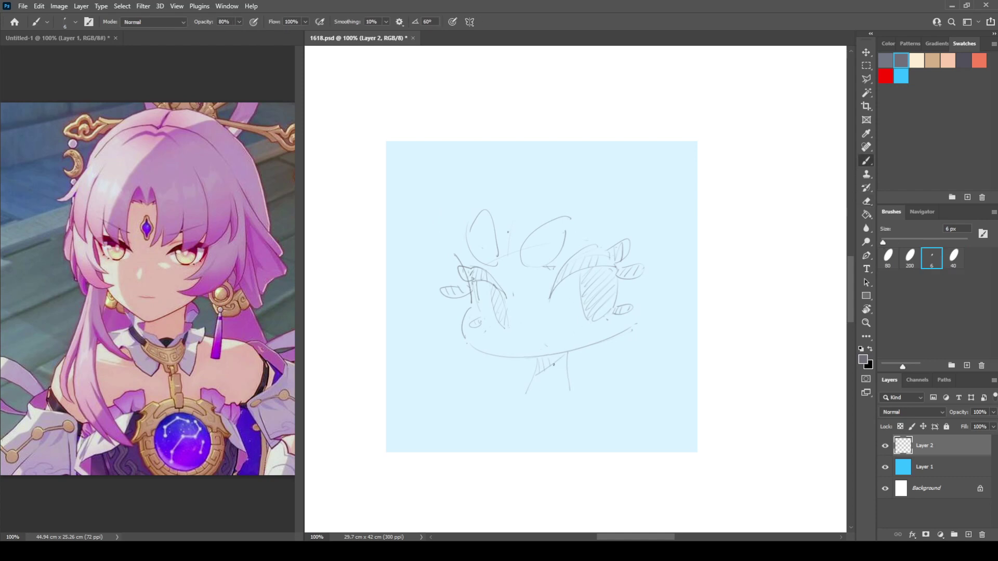
pyautogui.press('e')
pyautogui.moveTo(526, 392)
pyautogui.mouseDown()
pyautogui.moveTo(534, 374)
pyautogui.moveTo(534, 390)
pyautogui.mouseUp()
pyautogui.press('b')
pyautogui.press('e')
pyautogui.moveTo(568, 356); pyautogui.dragTo(574, 386)
pyautogui.press('b')
# Step: Rework the small mouth mark just above the chin and touch up the neck's right edge
pyautogui.press('e')
pyautogui.moveTo(546, 344)
pyautogui.mouseDown()
pyautogui.moveTo(625, 305)
pyautogui.moveTo(535, 346)
pyautogui.mouseUp()
pyautogui.press('b')
pyautogui.press('e')
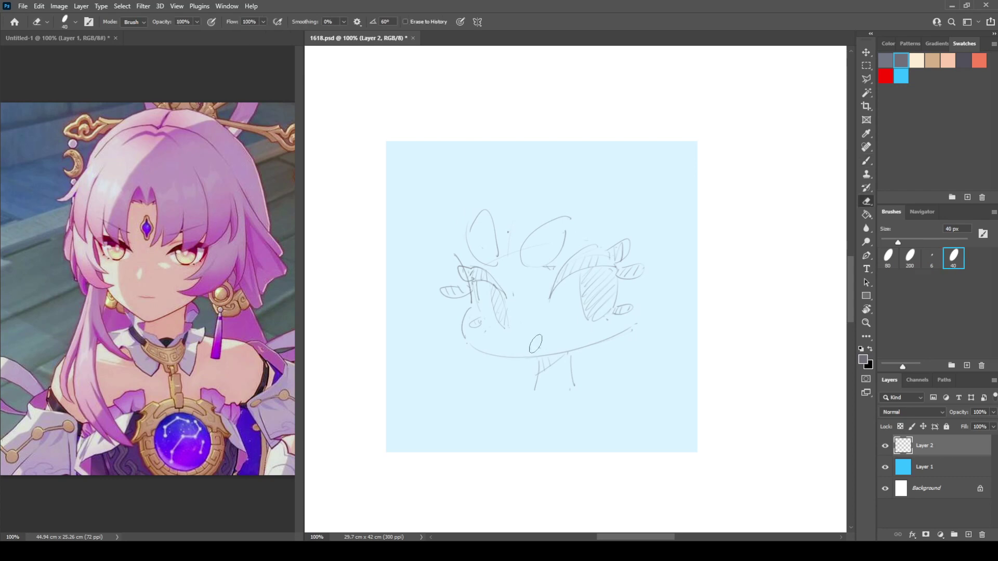
pyautogui.press('b')
pyautogui.press('e')
pyautogui.press('b')
pyautogui.press('e')
pyautogui.moveTo(570, 354); pyautogui.dragTo(573, 389)
pyautogui.press('b')
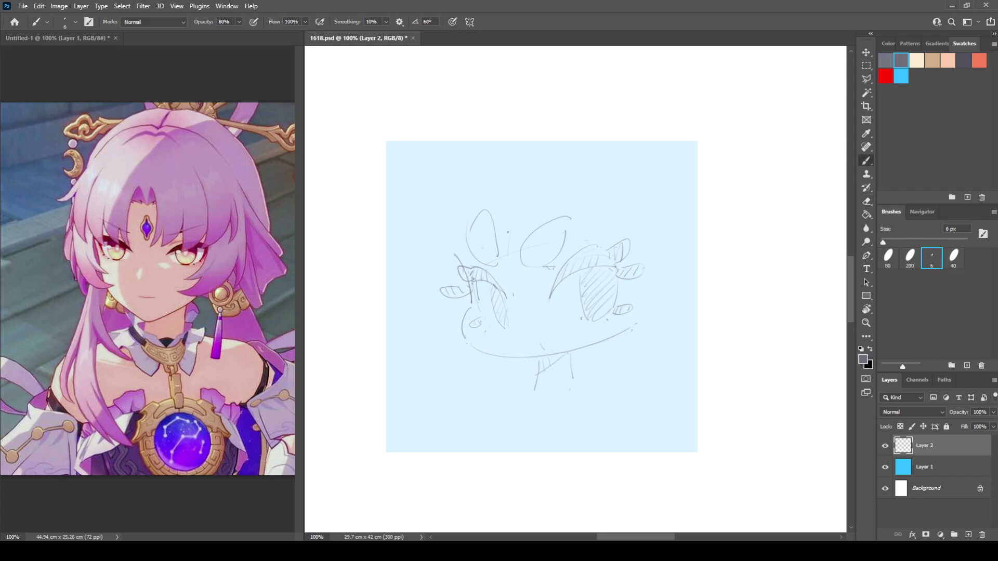
# Step: Sketch the short collarbone mark and the start of the right shoulder line beneath the neck
pyautogui.moveTo(550, 393); pyautogui.dragTo(564, 388)
pyautogui.press('e')
pyautogui.press('b')
pyautogui.press('e')
pyautogui.press('b')
# Step: Erase the right eye's upper lid line and redraw it as one smooth sweep out to the lashes
pyautogui.moveTo(548, 301); pyautogui.dragTo(649, 283)
pyautogui.hotkey('ctrl', 'z')
pyautogui.press('e')
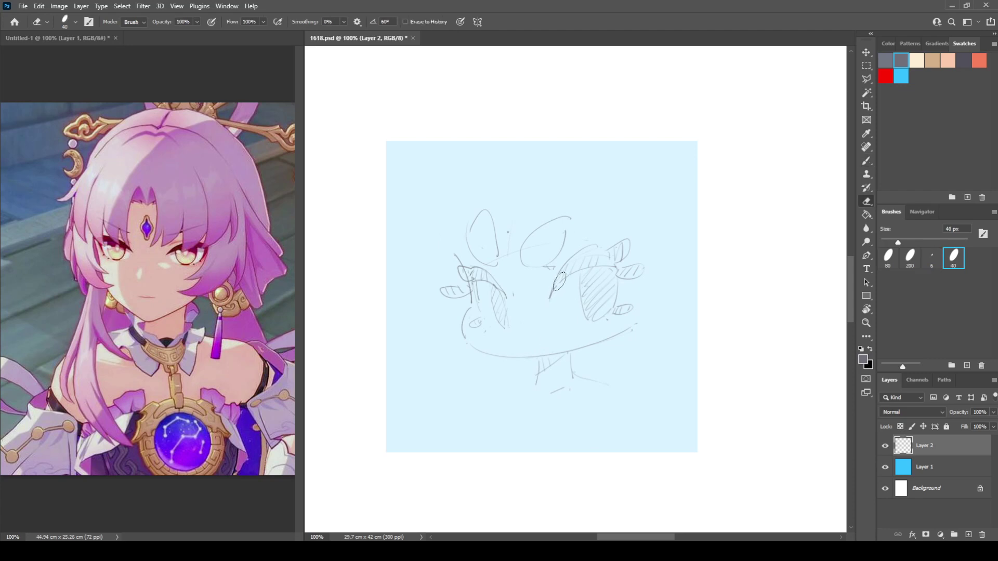
pyautogui.moveTo(562, 281); pyautogui.dragTo(616, 264)
pyautogui.press('b')
pyautogui.moveTo(549, 300)
pyautogui.mouseDown()
pyautogui.moveTo(602, 277)
pyautogui.moveTo(636, 274)
pyautogui.mouseUp()
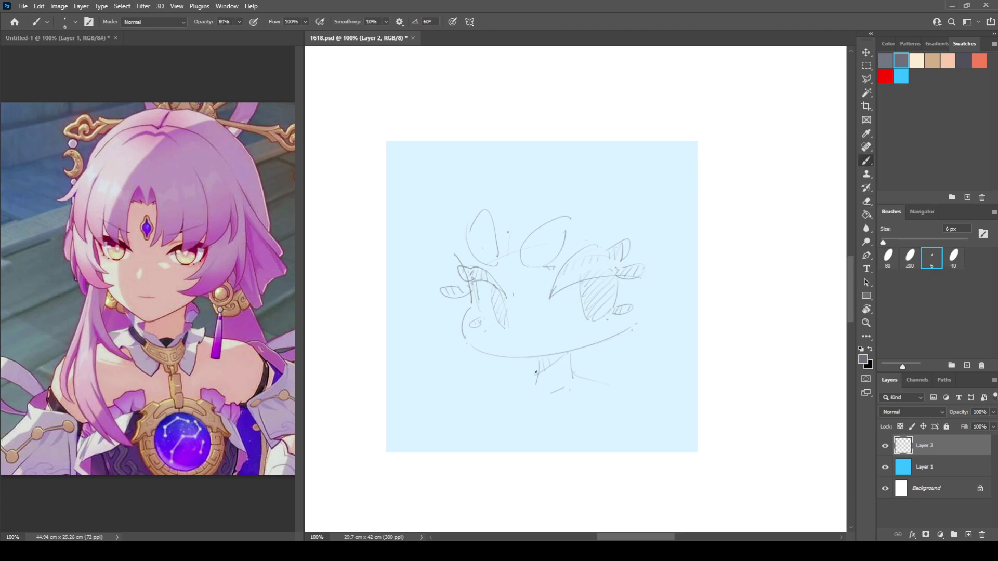
# Step: Sketch rounded shoulder lines on both sides of the neck, redoing the left shoulder's stroke
pyautogui.moveTo(536, 372); pyautogui.dragTo(514, 387)
pyautogui.moveTo(577, 382)
pyautogui.mouseDown()
pyautogui.moveTo(600, 378)
pyautogui.moveTo(612, 403)
pyautogui.mouseUp()
pyautogui.moveTo(526, 378)
pyautogui.mouseDown()
pyautogui.moveTo(497, 376)
pyautogui.moveTo(492, 396)
pyautogui.mouseUp()
pyautogui.press('e')
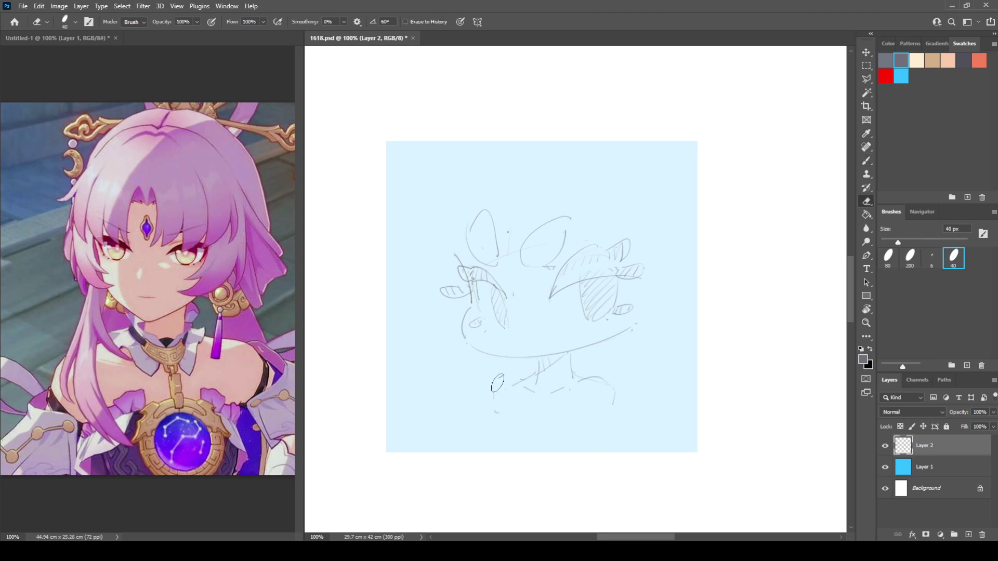
pyautogui.press('b')
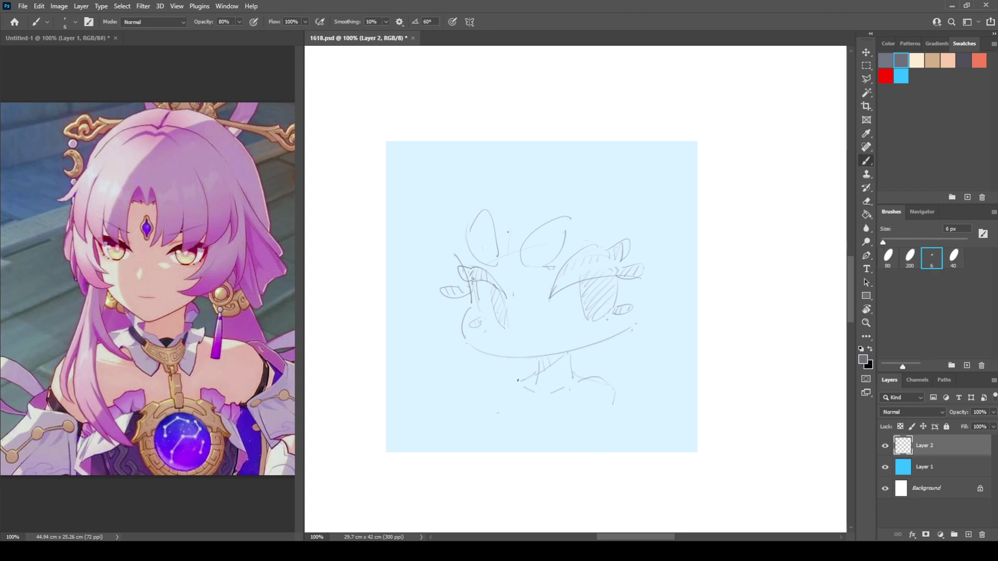
pyautogui.hotkey('ctrl', 'z')
pyautogui.moveTo(600, 380); pyautogui.dragTo(616, 411)
# Step: Touch up the neck's left edge beneath the chin and check the drawing in a mirrored view
pyautogui.moveTo(543, 358); pyautogui.dragTo(537, 382)
pyautogui.press('e')
pyautogui.press('b')
pyautogui.press('e')
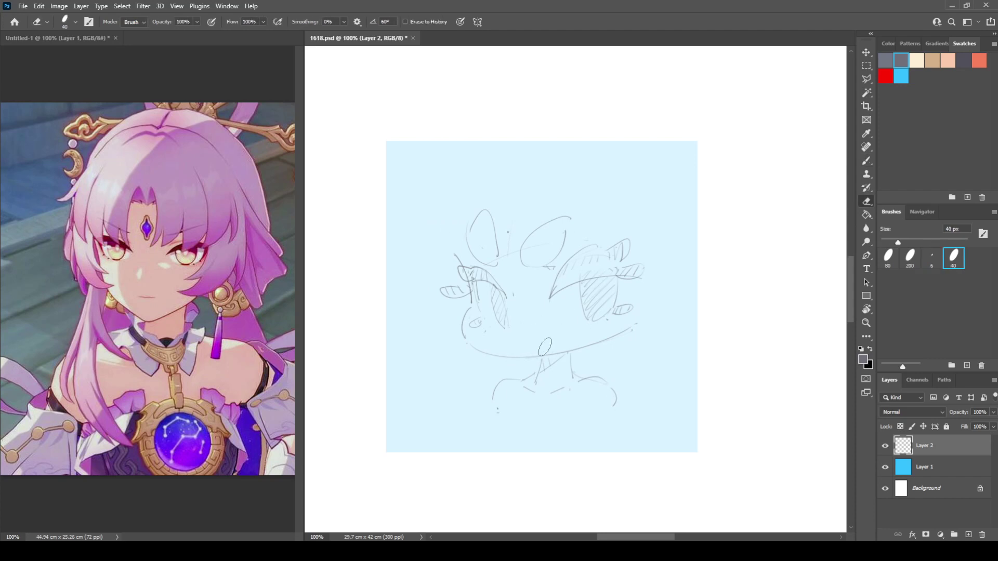
pyautogui.press('b')
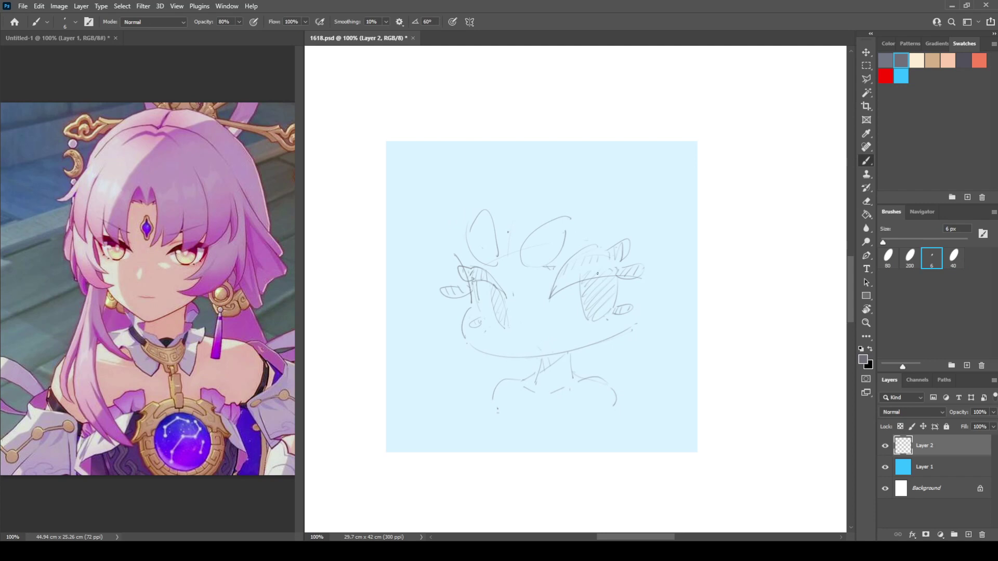
pyautogui.hotkey('ctrl', 'shift', 'h')
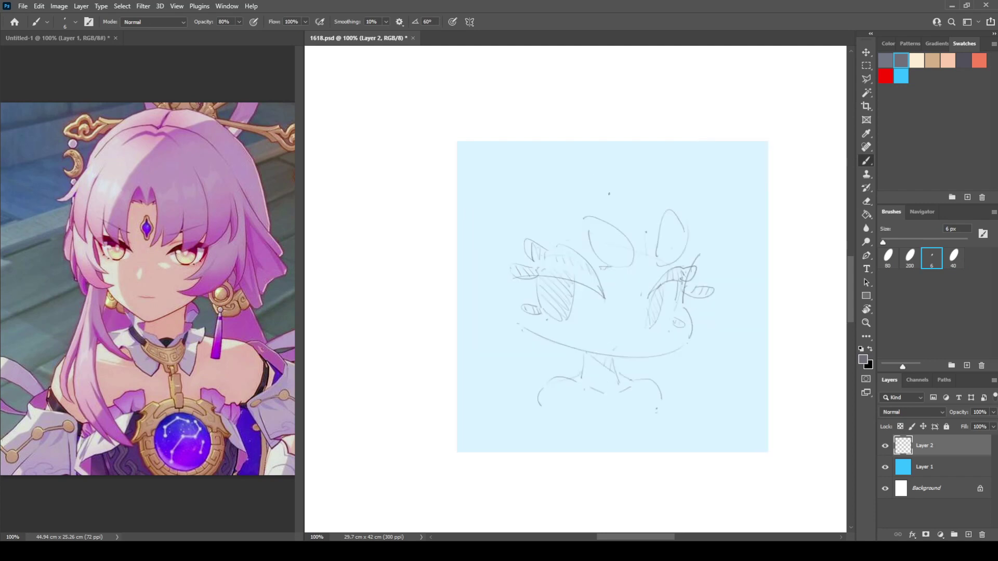
pyautogui.hotkey('ctrl', 'shift', 'h')
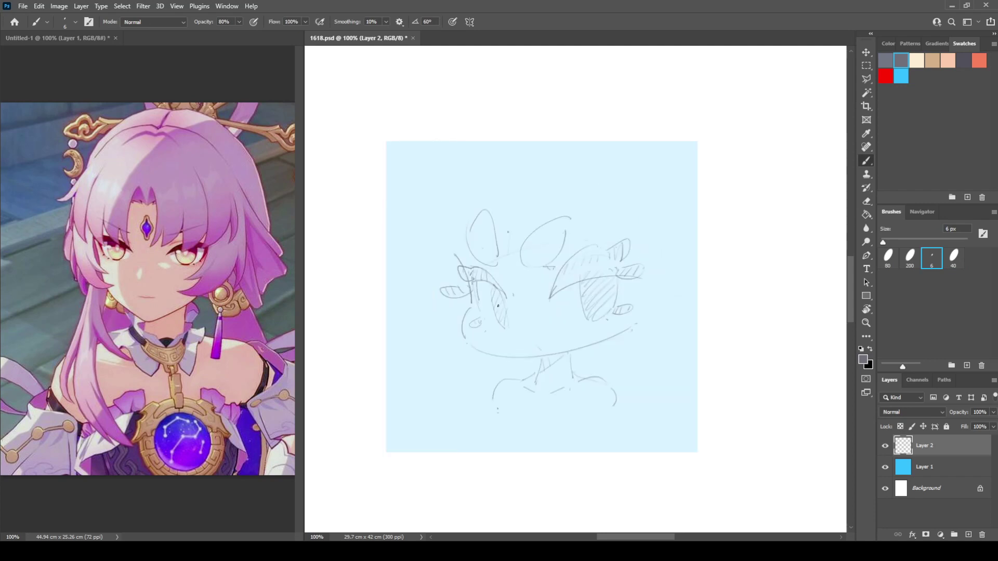
# Step: Erase the left cheek contour and redraw it as a rounder curve, undoing unsatisfactory strokes
pyautogui.press('e')
pyautogui.moveTo(464, 307); pyautogui.dragTo(465, 341)
pyautogui.press('b')
pyautogui.moveTo(469, 305)
pyautogui.mouseDown()
pyautogui.moveTo(470, 330)
pyautogui.moveTo(461, 330)
pyautogui.moveTo(471, 330)
pyautogui.mouseUp()
pyautogui.hotkey('ctrl', 'z')
pyautogui.hotkey('ctrl', 'z')
# Step: Sketch the ear outline beyond the right eye and check it in a mirrored view
pyautogui.moveTo(669, 282); pyautogui.dragTo(656, 318)
pyautogui.hotkey('ctrl', 'shift', 'h')
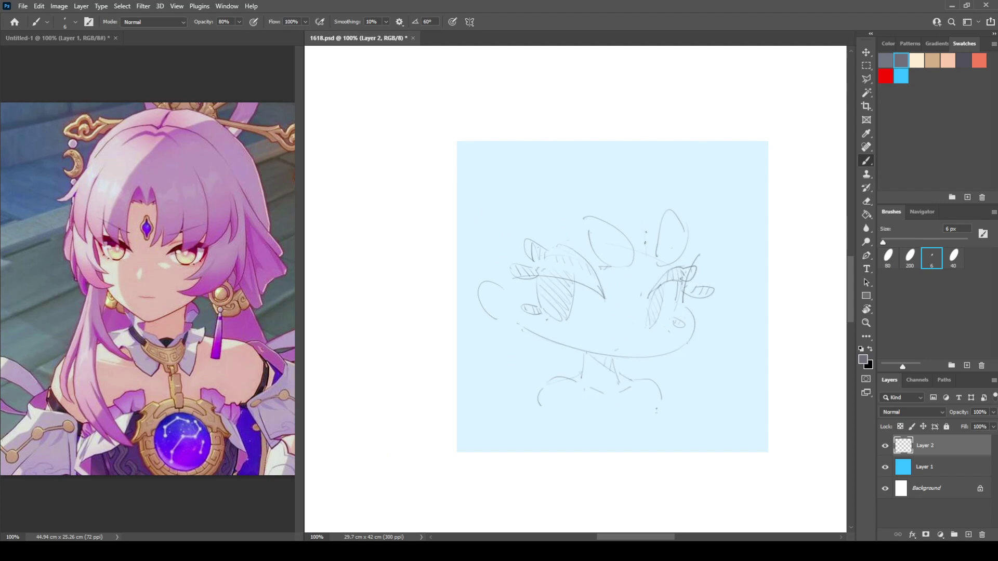
pyautogui.hotkey('ctrl', 'shift', 'h')
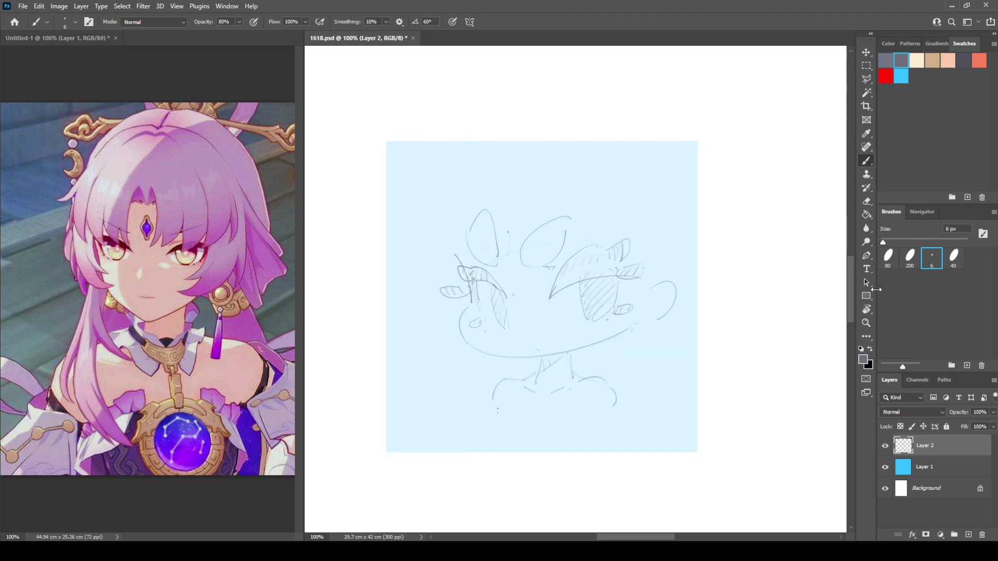
# Step: Lower the opacity of Layer 2 to 60% and shift the face sketch slightly down and to the left
pyautogui.moveTo(994, 414); pyautogui.dragTo(976, 425)
pyautogui.hotkey('ctrl', 't')
pyautogui.moveTo(596, 331); pyautogui.dragTo(583, 337)
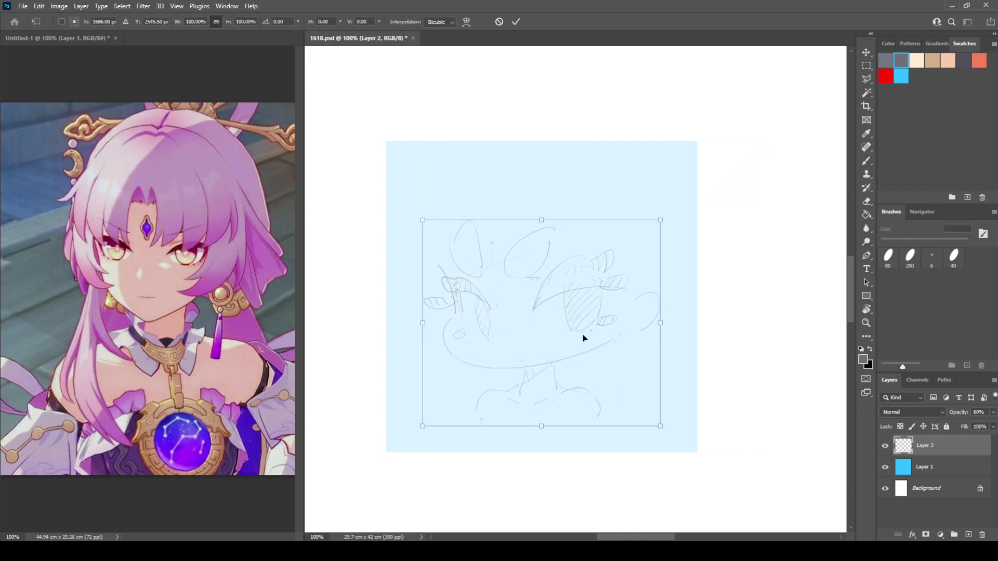
pyautogui.press('Return')
pyautogui.press('b')
# Step: On a new layer, sketch the forehead gem and a round earring with nested circles below the ear
pyautogui.click(968, 534)
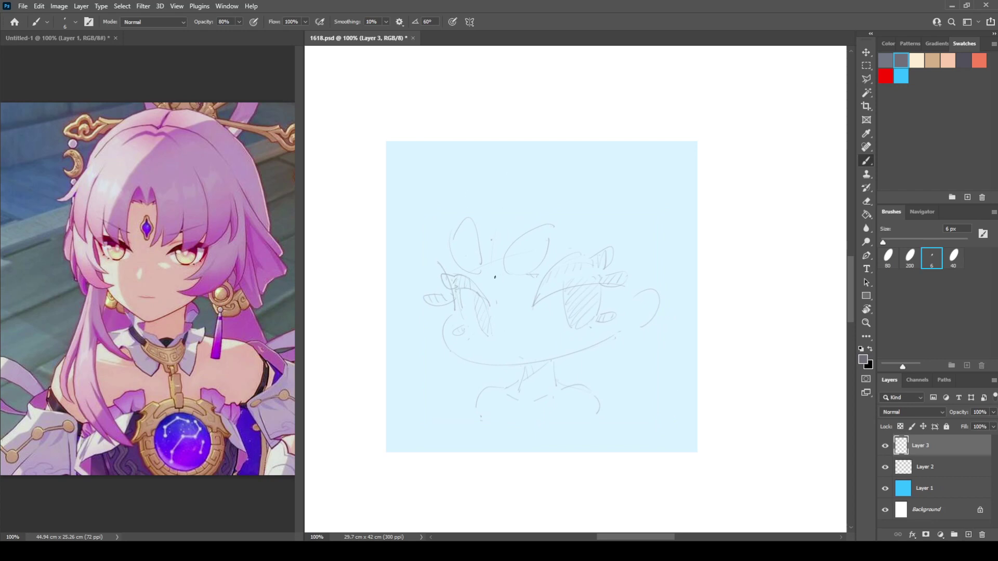
pyautogui.moveTo(493, 280)
pyautogui.mouseDown()
pyautogui.moveTo(502, 278)
pyautogui.moveTo(507, 301)
pyautogui.moveTo(494, 301)
pyautogui.moveTo(507, 305)
pyautogui.mouseUp()
pyautogui.moveTo(632, 314)
pyautogui.mouseDown()
pyautogui.moveTo(633, 362)
pyautogui.moveTo(644, 335)
pyautogui.mouseUp()
pyautogui.moveTo(632, 358)
pyautogui.mouseDown()
pyautogui.moveTo(648, 347)
pyautogui.moveTo(638, 349)
pyautogui.mouseUp()
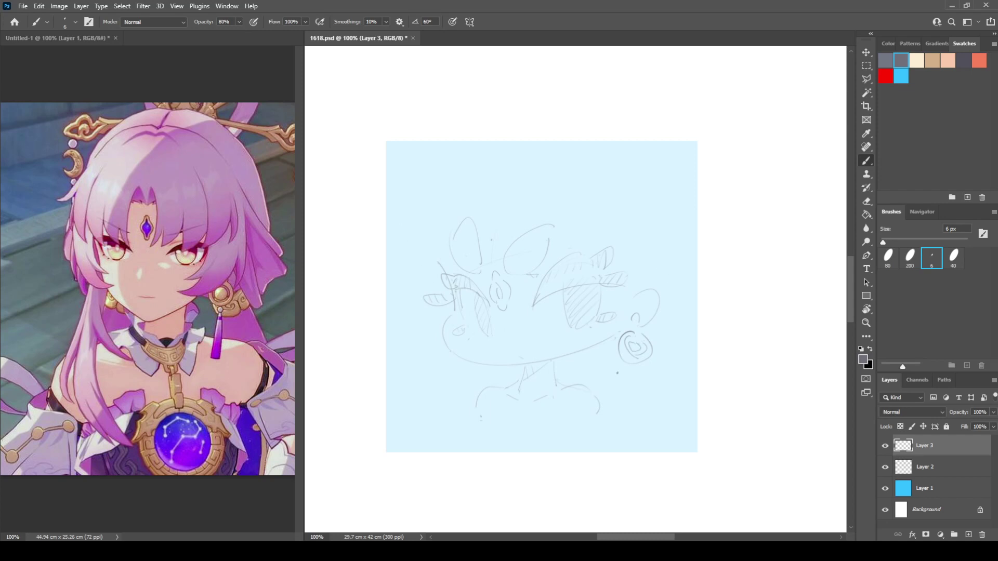
pyautogui.moveTo(631, 365); pyautogui.dragTo(636, 366)
# Step: Add the long tassel beneath the round earring and check the sketch in a mirrored view
pyautogui.press('e')
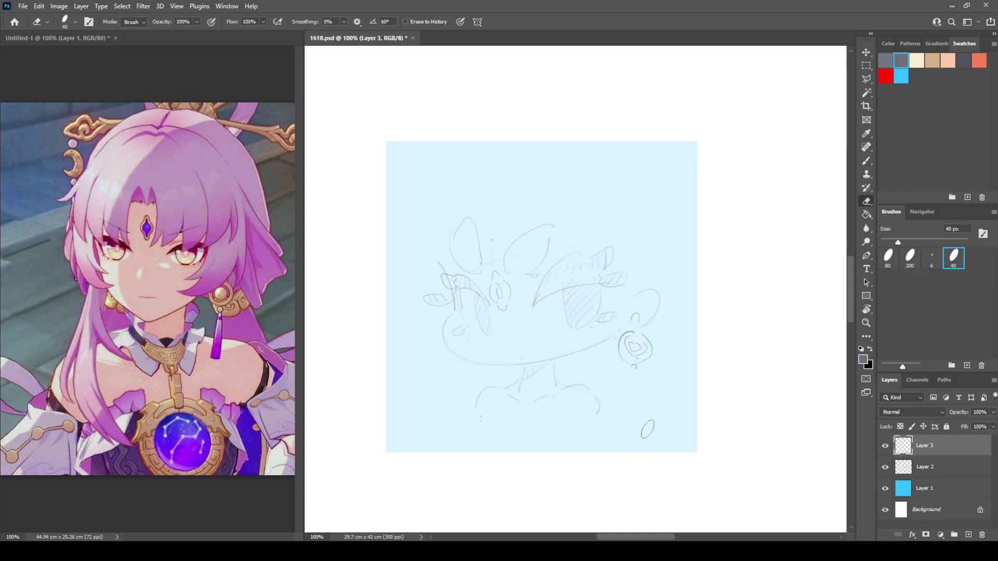
pyautogui.press('b')
pyautogui.moveTo(632, 421); pyautogui.dragTo(639, 420)
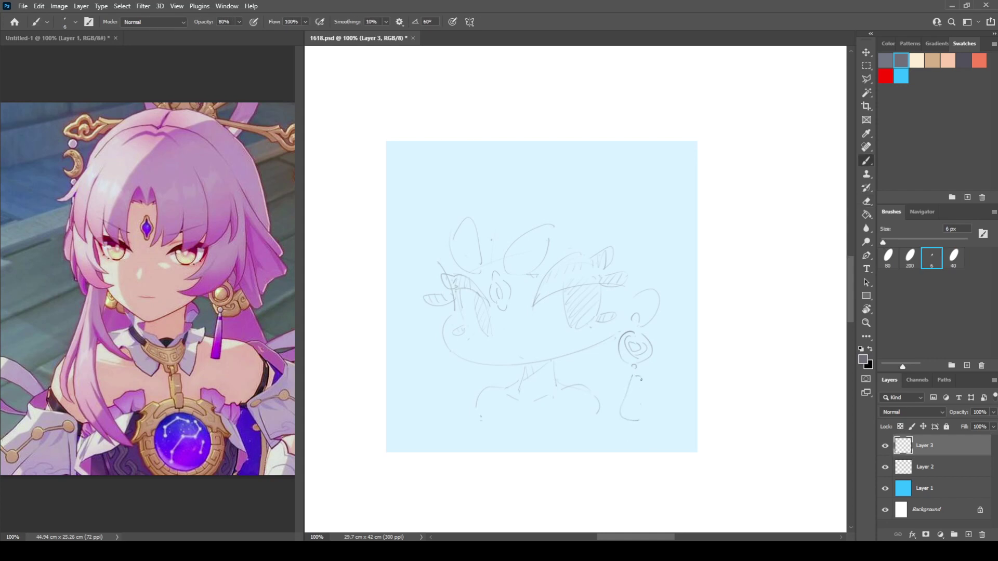
pyautogui.click(923, 471)
pyautogui.press('e')
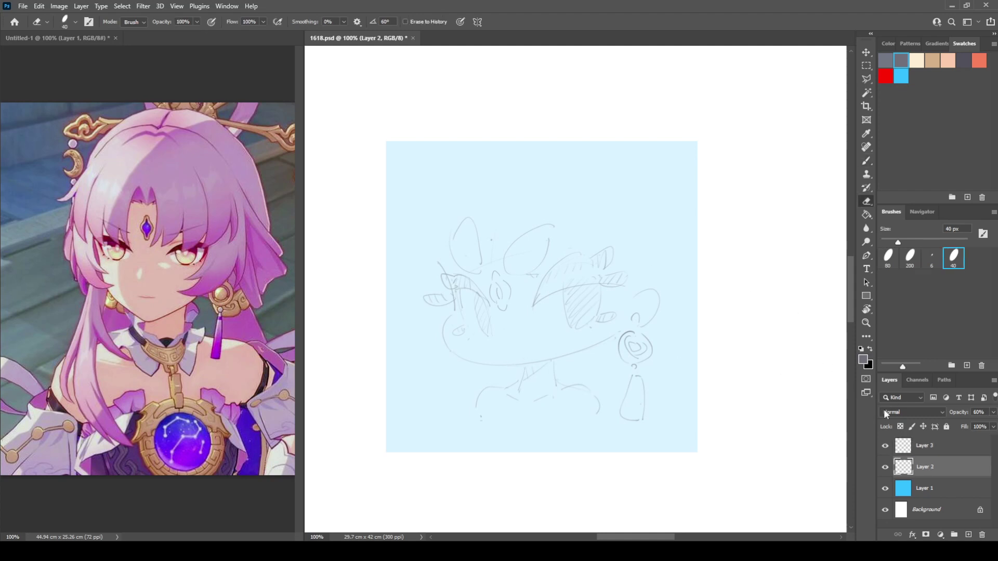
pyautogui.click(920, 448)
pyautogui.press('b')
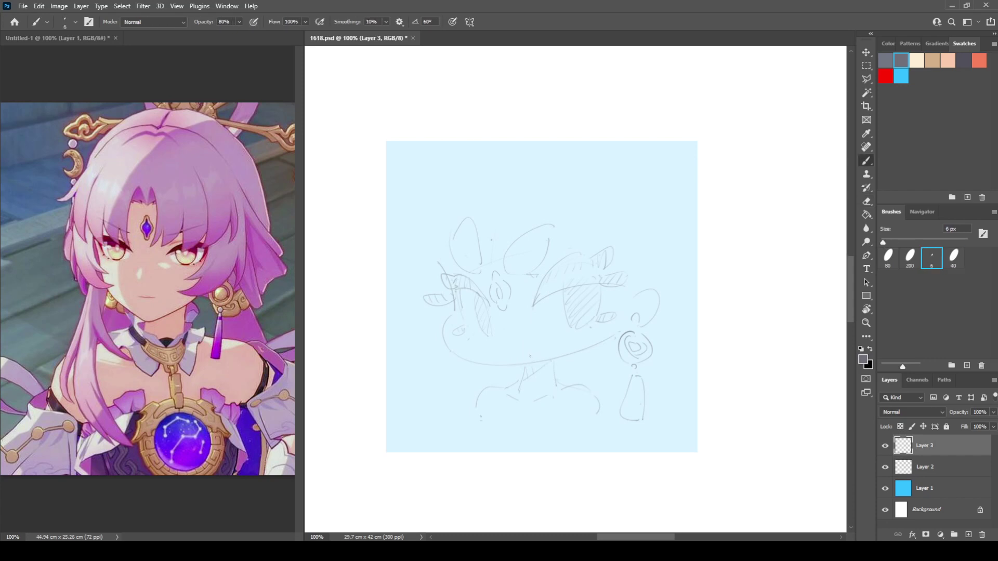
pyautogui.hotkey('ctrl', 'shift', 'h')
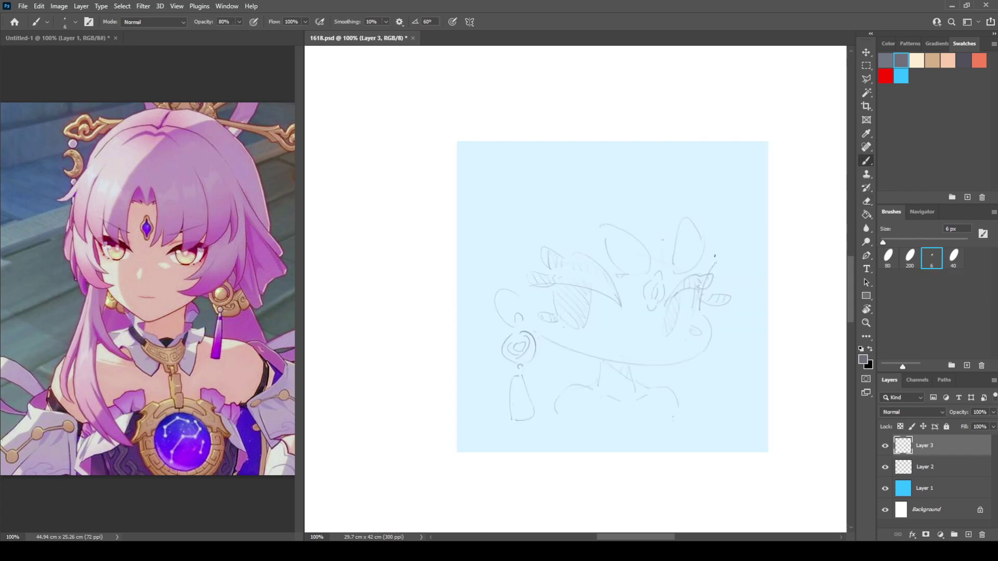
pyautogui.hotkey('ctrl', 'shift', 'h')
# Step: Shift the reference picture to show the crescent and tassel ornament beside the hair, and return to Layer 3 of the sketch
pyautogui.click(217, 302)
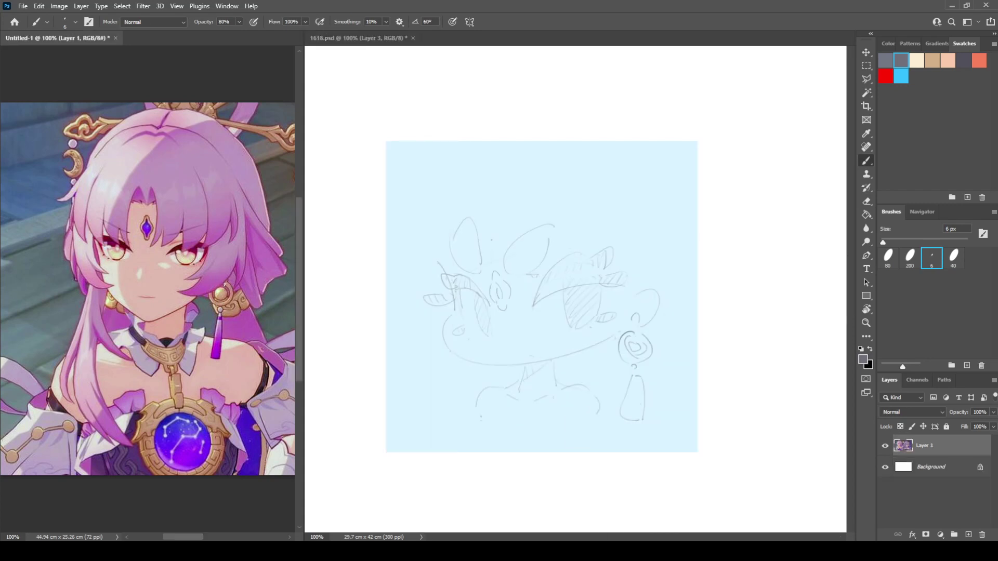
pyautogui.press('v')
pyautogui.moveTo(217, 302); pyautogui.dragTo(57, 286)
pyautogui.moveTo(260, 281); pyautogui.dragTo(204, 314)
pyautogui.click(718, 323)
pyautogui.press('b')
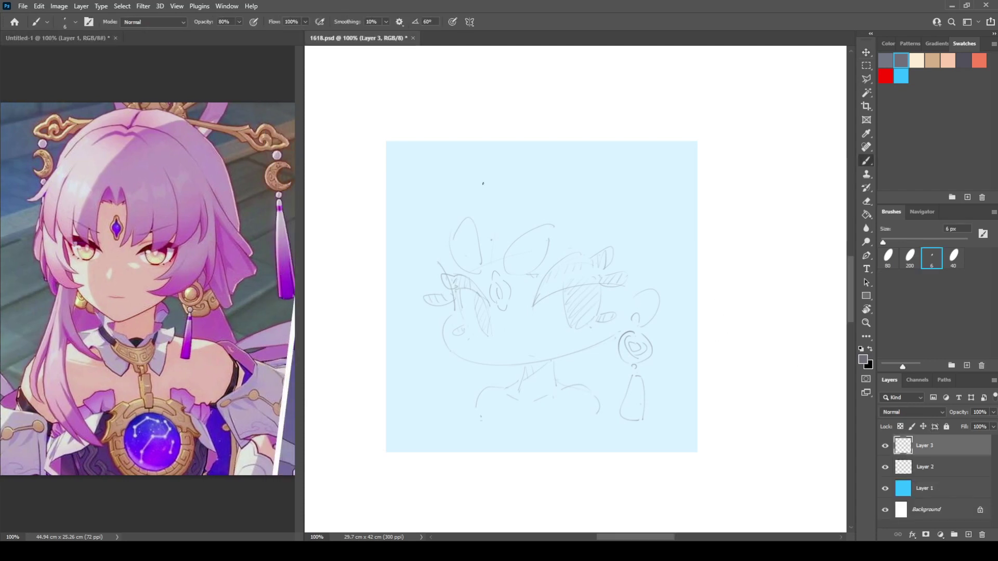
# Step: Rough in the central fringe lock above the forehead gem and lower the opacity of Layer 2 to 26%
pyautogui.moveTo(488, 239)
pyautogui.mouseDown()
pyautogui.moveTo(504, 223)
pyautogui.moveTo(515, 276)
pyautogui.moveTo(542, 277)
pyautogui.mouseUp()
pyautogui.press('e')
pyautogui.press('b')
pyautogui.moveTo(530, 202); pyautogui.dragTo(550, 238)
pyautogui.click(916, 468)
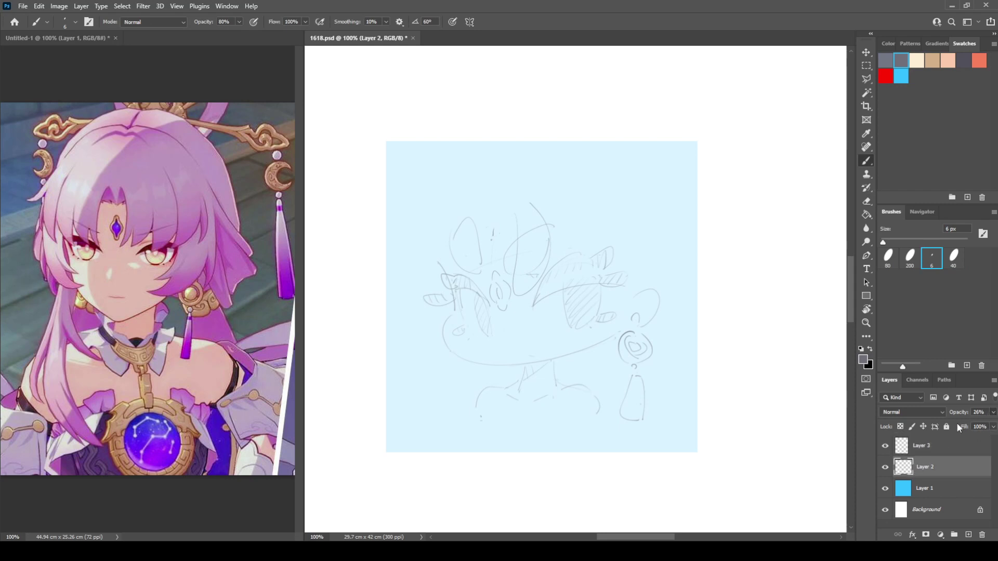
pyautogui.click(951, 446)
# Step: Erase the rough central fringe lock and redraw it as a curved, pointed lock beside the forehead gem
pyautogui.press('e')
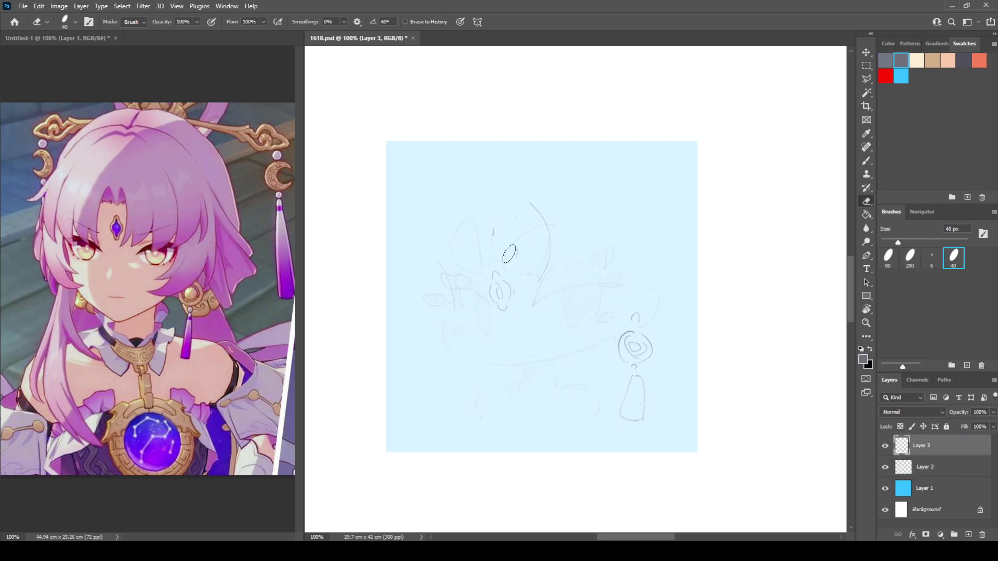
pyautogui.moveTo(509, 254)
pyautogui.mouseDown()
pyautogui.moveTo(539, 193)
pyautogui.moveTo(543, 224)
pyautogui.moveTo(517, 218)
pyautogui.moveTo(502, 245)
pyautogui.moveTo(486, 225)
pyautogui.moveTo(504, 225)
pyautogui.moveTo(514, 154)
pyautogui.moveTo(512, 276)
pyautogui.moveTo(547, 225)
pyautogui.mouseUp()
pyautogui.press('b')
pyautogui.press('e')
pyautogui.press('b')
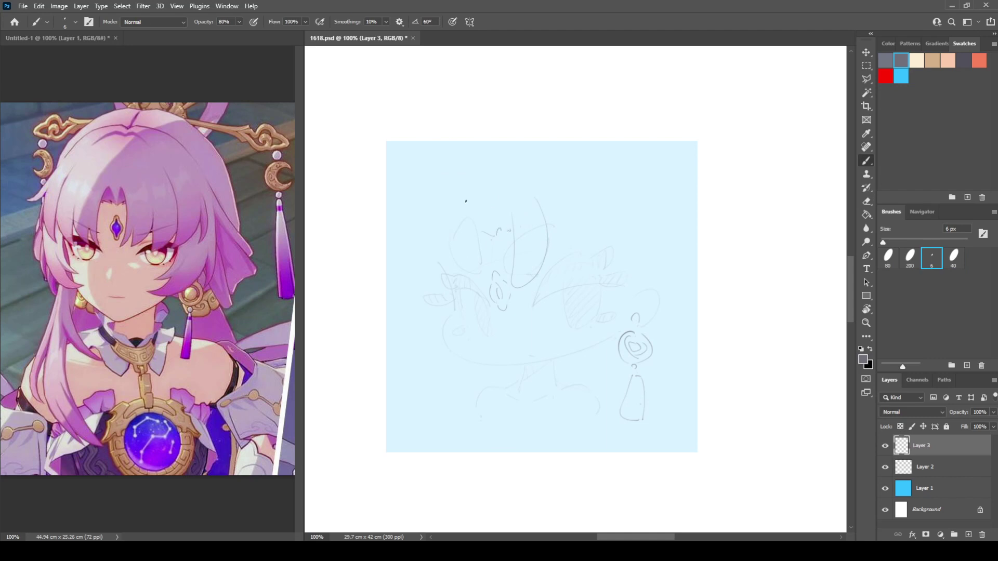
# Step: Add a left fringe lock and a long right lock sweeping down from the crown over the right eye
pyautogui.moveTo(454, 214)
pyautogui.mouseDown()
pyautogui.moveTo(473, 267)
pyautogui.moveTo(481, 243)
pyautogui.mouseUp()
pyautogui.press('e')
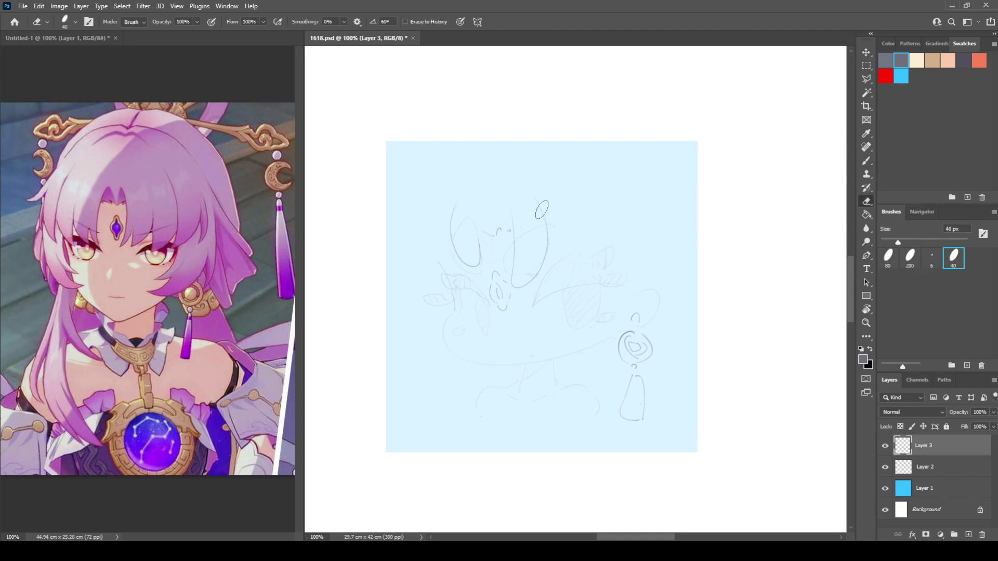
pyautogui.moveTo(540, 208)
pyautogui.mouseDown()
pyautogui.moveTo(555, 278)
pyautogui.moveTo(587, 235)
pyautogui.moveTo(542, 171)
pyautogui.mouseUp()
pyautogui.press('b')
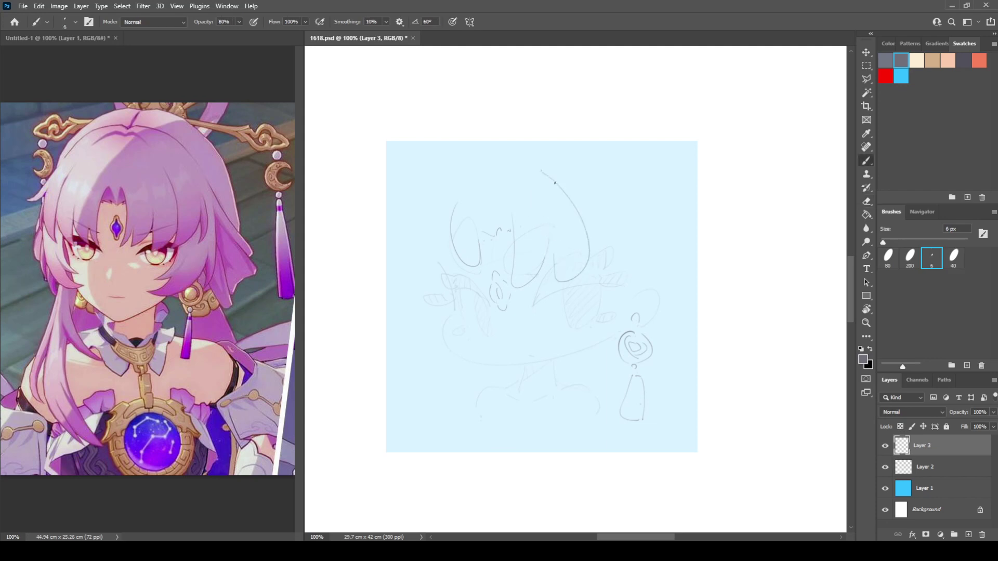
# Step: Draw rounded side locks on both sides of the face, including curls beside the left cheek and the earring
pyautogui.moveTo(438, 207); pyautogui.dragTo(442, 279)
pyautogui.moveTo(415, 207)
pyautogui.mouseDown()
pyautogui.moveTo(395, 217)
pyautogui.moveTo(419, 226)
pyautogui.mouseUp()
pyautogui.moveTo(608, 269)
pyautogui.mouseDown()
pyautogui.moveTo(632, 219)
pyautogui.moveTo(601, 196)
pyautogui.mouseUp()
pyautogui.moveTo(630, 323)
pyautogui.mouseDown()
pyautogui.moveTo(595, 333)
pyautogui.moveTo(603, 339)
pyautogui.mouseUp()
pyautogui.hotkey('ctrl', 'z')
pyautogui.moveTo(411, 308); pyautogui.dragTo(447, 314)
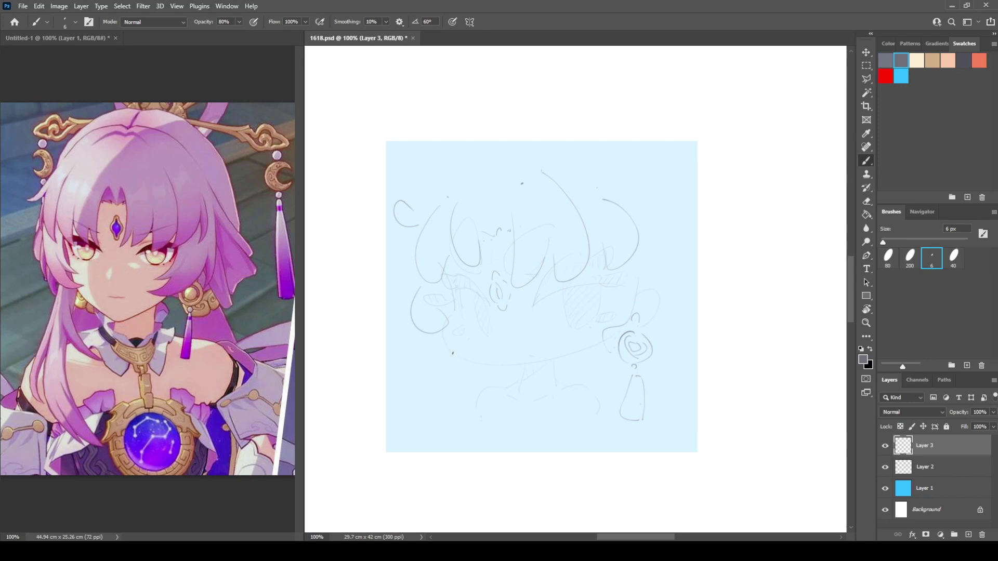
# Step: Draw the large rounded hair strand falling past the left shoulder, with a small curl at its top
pyautogui.moveTo(475, 367); pyautogui.dragTo(461, 386)
pyautogui.moveTo(438, 347); pyautogui.dragTo(402, 386)
pyautogui.moveTo(441, 354)
pyautogui.mouseDown()
pyautogui.moveTo(470, 433)
pyautogui.moveTo(436, 389)
pyautogui.mouseUp()
# Step: Sketch the collar pieces at the right side of the neck and the wavy outer hair behind the earring
pyautogui.moveTo(591, 361); pyautogui.dragTo(605, 363)
pyautogui.moveTo(612, 375); pyautogui.dragTo(627, 393)
pyautogui.moveTo(652, 263)
pyautogui.mouseDown()
pyautogui.moveTo(683, 272)
pyautogui.moveTo(670, 329)
pyautogui.moveTo(681, 333)
pyautogui.moveTo(662, 355)
pyautogui.mouseUp()
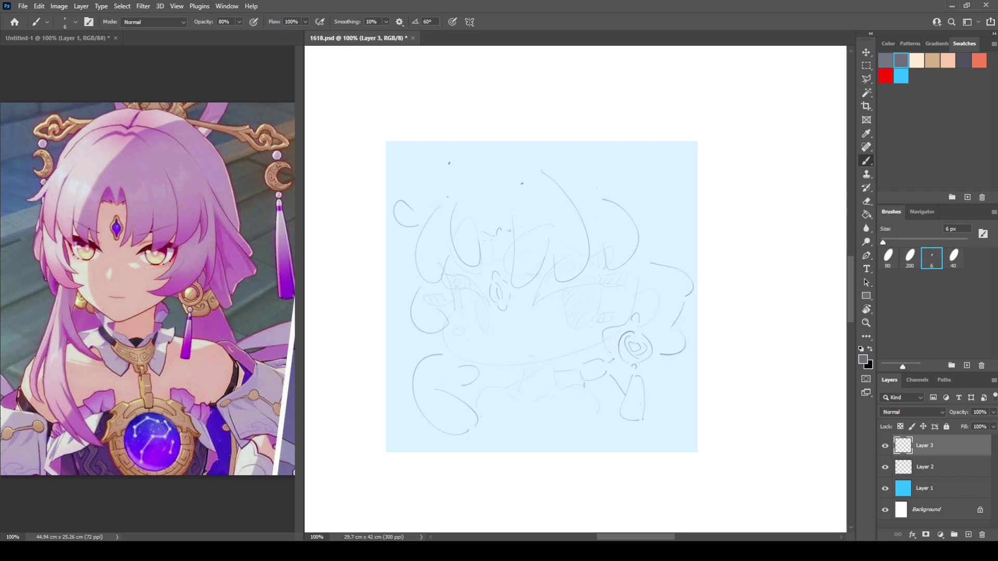
# Step: Draw the head's domed hair outline from the left temple over the crown and down the right side, undoing unsatisfactory strokes
pyautogui.moveTo(436, 200)
pyautogui.mouseDown()
pyautogui.moveTo(470, 162)
pyautogui.moveTo(446, 185)
pyautogui.moveTo(454, 176)
pyautogui.moveTo(444, 174)
pyautogui.moveTo(509, 145)
pyautogui.moveTo(597, 156)
pyautogui.mouseUp()
pyautogui.press('e')
pyautogui.press('b')
pyautogui.hotkey('ctrl', 'z')
pyautogui.moveTo(433, 197)
pyautogui.mouseDown()
pyautogui.moveTo(460, 167)
pyautogui.moveTo(550, 137)
pyautogui.moveTo(631, 154)
pyautogui.moveTo(681, 229)
pyautogui.mouseUp()
pyautogui.hotkey('ctrl', 'z')
pyautogui.moveTo(668, 195); pyautogui.dragTo(677, 256)
pyautogui.hotkey('ctrl', 'z')
# Step: Shift the reference picture to the second view of the character showing the bow on top of the head
pyautogui.click(192, 387)
pyautogui.press('v')
pyautogui.moveTo(192, 386)
pyautogui.mouseDown()
pyautogui.moveTo(211, 342)
pyautogui.moveTo(196, 339)
pyautogui.moveTo(245, 329)
pyautogui.mouseUp()
pyautogui.click(595, 184)
pyautogui.press('b')
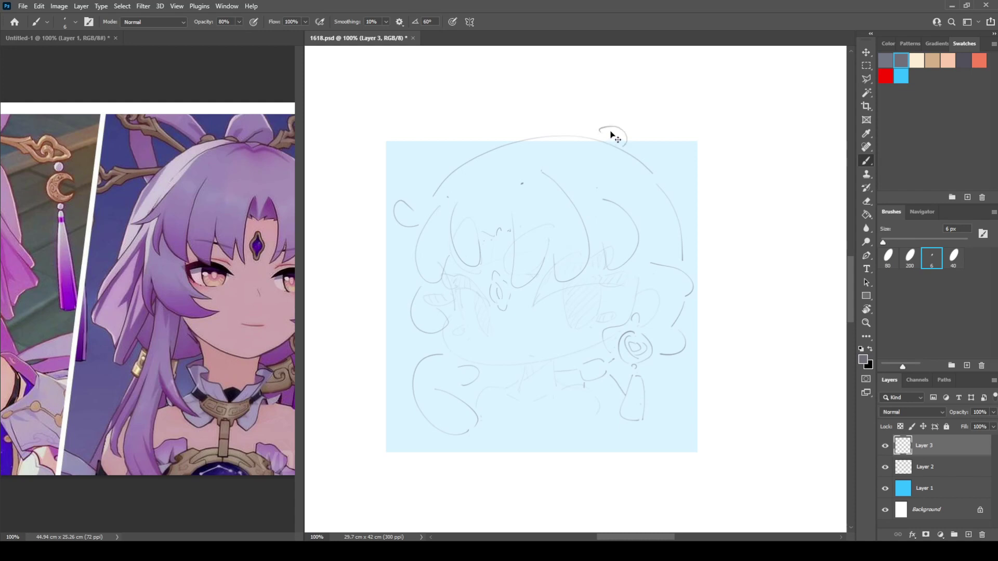
# Step: Sketch the small knot shapes of the bow on top of the head, redoing the left one
pyautogui.moveTo(602, 129)
pyautogui.mouseDown()
pyautogui.moveTo(652, 130)
pyautogui.moveTo(645, 151)
pyautogui.mouseUp()
pyautogui.moveTo(526, 138)
pyautogui.mouseDown()
pyautogui.moveTo(553, 117)
pyautogui.moveTo(572, 127)
pyautogui.mouseUp()
pyautogui.hotkey('ctrl', 'z')
pyautogui.moveTo(577, 133); pyautogui.dragTo(557, 132)
# Step: Draw the bow's large right loop with its inner fold lines, undoing unsatisfactory attempts
pyautogui.moveTo(615, 116)
pyautogui.mouseDown()
pyautogui.moveTo(709, 108)
pyautogui.moveTo(671, 205)
pyautogui.mouseUp()
pyautogui.hotkey('ctrl', 'z')
pyautogui.moveTo(613, 123)
pyautogui.mouseDown()
pyautogui.moveTo(705, 128)
pyautogui.moveTo(683, 188)
pyautogui.mouseUp()
pyautogui.moveTo(653, 135); pyautogui.dragTo(692, 125)
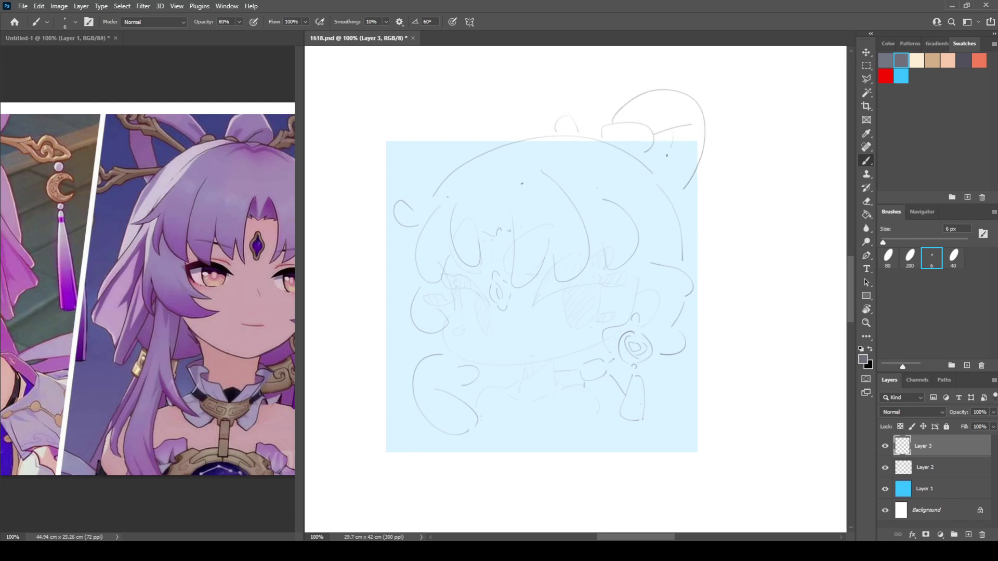
pyautogui.moveTo(667, 156); pyautogui.dragTo(653, 171)
pyautogui.hotkey('ctrl', 'z')
pyautogui.moveTo(675, 130); pyautogui.dragTo(651, 161)
# Step: Erase the bow's left knot area and draw the large left loop with its inner fold lines
pyautogui.press('e')
pyautogui.moveTo(551, 125)
pyautogui.mouseDown()
pyautogui.moveTo(593, 128)
pyautogui.moveTo(565, 110)
pyautogui.moveTo(540, 118)
pyautogui.moveTo(582, 129)
pyautogui.moveTo(545, 130)
pyautogui.moveTo(570, 120)
pyautogui.moveTo(554, 125)
pyautogui.moveTo(597, 136)
pyautogui.moveTo(529, 88)
pyautogui.moveTo(513, 140)
pyautogui.mouseUp()
pyautogui.press('b')
pyautogui.press('e')
pyautogui.press('b')
pyautogui.moveTo(540, 96)
pyautogui.mouseDown()
pyautogui.moveTo(558, 123)
pyautogui.moveTo(542, 138)
pyautogui.mouseUp()
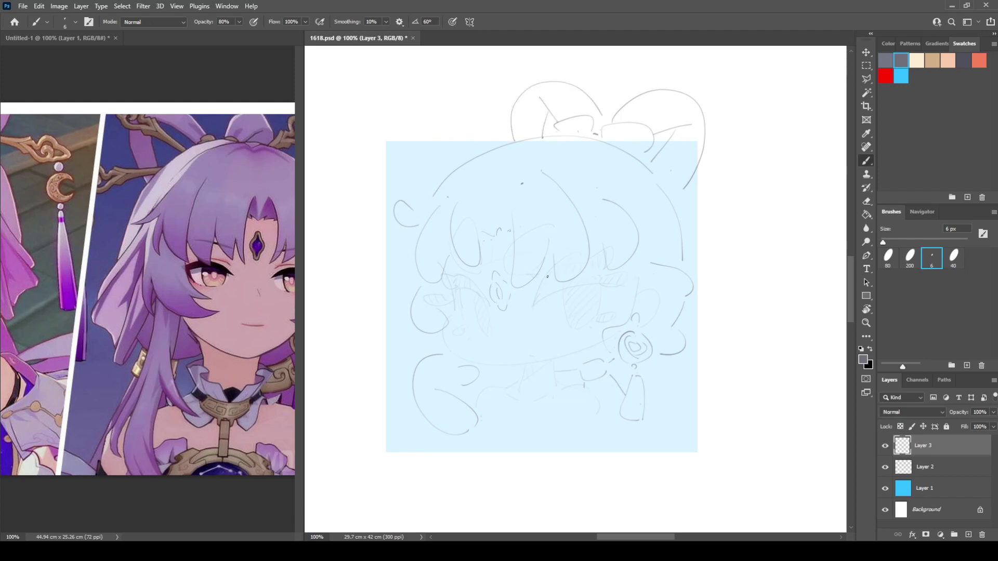
# Step: Shift the reference picture back to the front view with both hanging hair ornaments and return to the sketch
pyautogui.click(149, 257)
pyautogui.press('v')
pyautogui.moveTo(122, 265); pyautogui.dragTo(149, 312)
pyautogui.click(603, 231)
pyautogui.press('b')
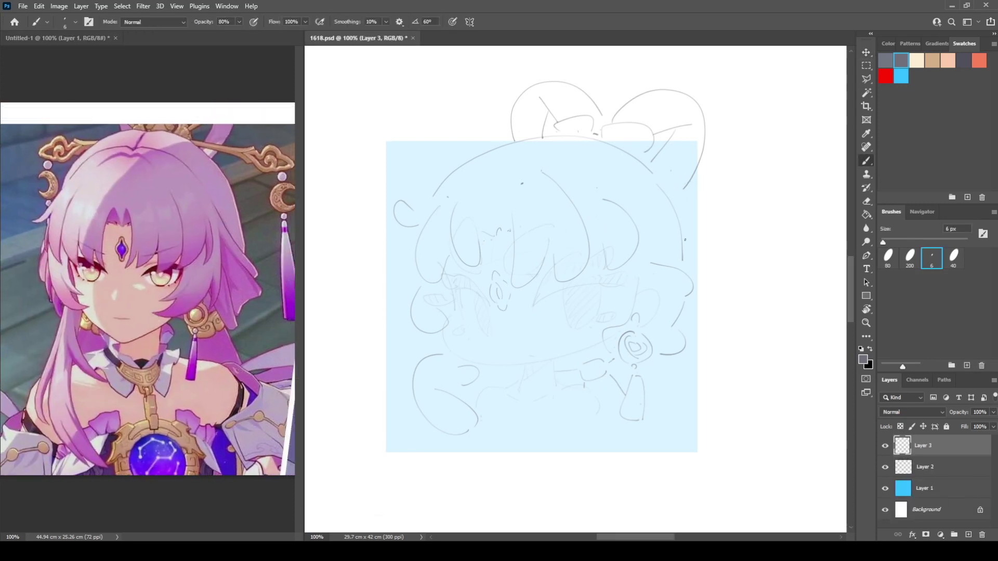
# Step: Sketch the curled gold hair ornament with a bead at the head's right side, undoing unsatisfactory strokes
pyautogui.moveTo(675, 200)
pyautogui.mouseDown()
pyautogui.moveTo(694, 201)
pyautogui.moveTo(708, 179)
pyautogui.moveTo(729, 218)
pyautogui.mouseUp()
pyautogui.hotkey('ctrl', 'z')
pyautogui.press('e')
pyautogui.press('b')
pyautogui.hotkey('ctrl', 'z')
pyautogui.hotkey('ctrl', 'z')
pyautogui.hotkey('ctrl', 'z')
pyautogui.hotkey('ctrl', 'z')
pyautogui.moveTo(678, 204)
pyautogui.mouseDown()
pyautogui.moveTo(703, 190)
pyautogui.moveTo(707, 209)
pyautogui.moveTo(699, 191)
pyautogui.moveTo(721, 213)
pyautogui.moveTo(711, 232)
pyautogui.moveTo(706, 213)
pyautogui.moveTo(687, 232)
pyautogui.mouseUp()
pyautogui.hotkey('ctrl', 'z')
# Step: Draw the hanging crescent below the right ornament, rework its inner curve, and add a bead and long tassel beneath it
pyautogui.moveTo(706, 240)
pyautogui.mouseDown()
pyautogui.moveTo(699, 266)
pyautogui.moveTo(730, 285)
pyautogui.mouseUp()
pyautogui.press('e')
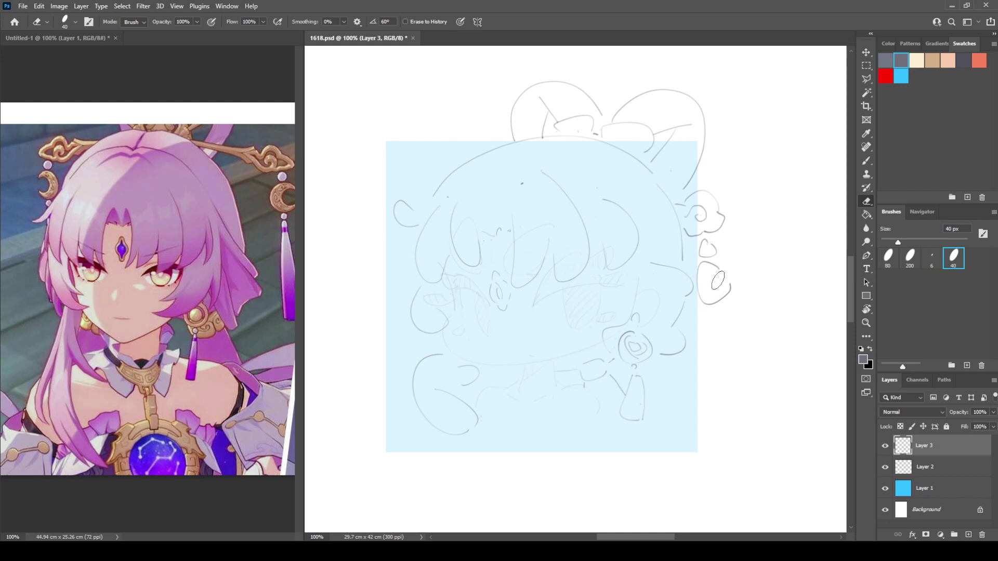
pyautogui.press('b')
pyautogui.moveTo(731, 284)
pyautogui.mouseDown()
pyautogui.moveTo(724, 291)
pyautogui.moveTo(713, 275)
pyautogui.mouseUp()
pyautogui.press('b')
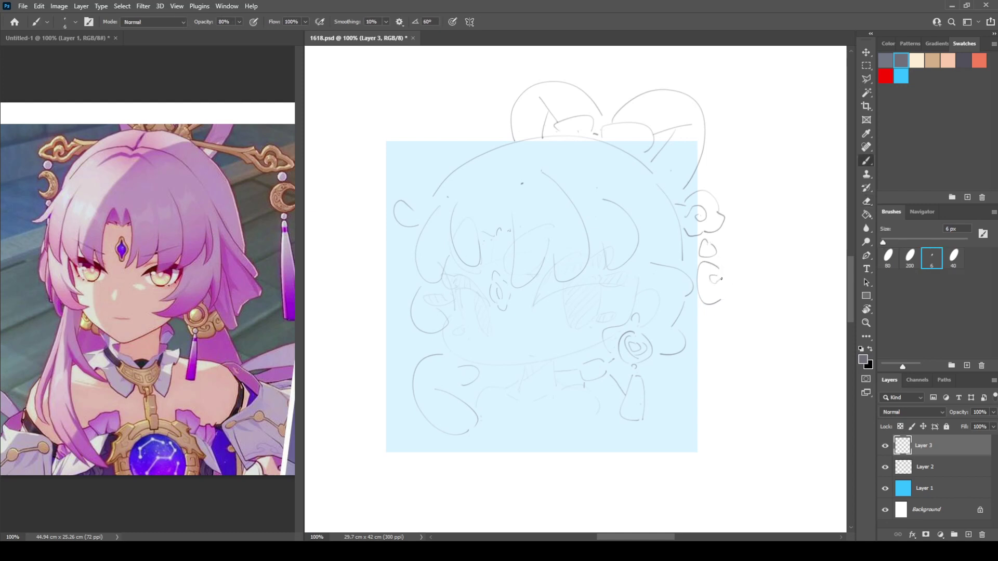
pyautogui.moveTo(711, 275)
pyautogui.mouseDown()
pyautogui.moveTo(723, 300)
pyautogui.moveTo(712, 303)
pyautogui.moveTo(690, 385)
pyautogui.moveTo(719, 410)
pyautogui.mouseUp()
pyautogui.moveTo(716, 319); pyautogui.dragTo(721, 400)
# Step: Sketch the curled ornament arm with small beads along the head's upper left edge, undoing unsatisfactory strokes
pyautogui.moveTo(491, 142)
pyautogui.mouseDown()
pyautogui.moveTo(467, 124)
pyautogui.moveTo(454, 151)
pyautogui.moveTo(439, 151)
pyautogui.moveTo(459, 157)
pyautogui.mouseUp()
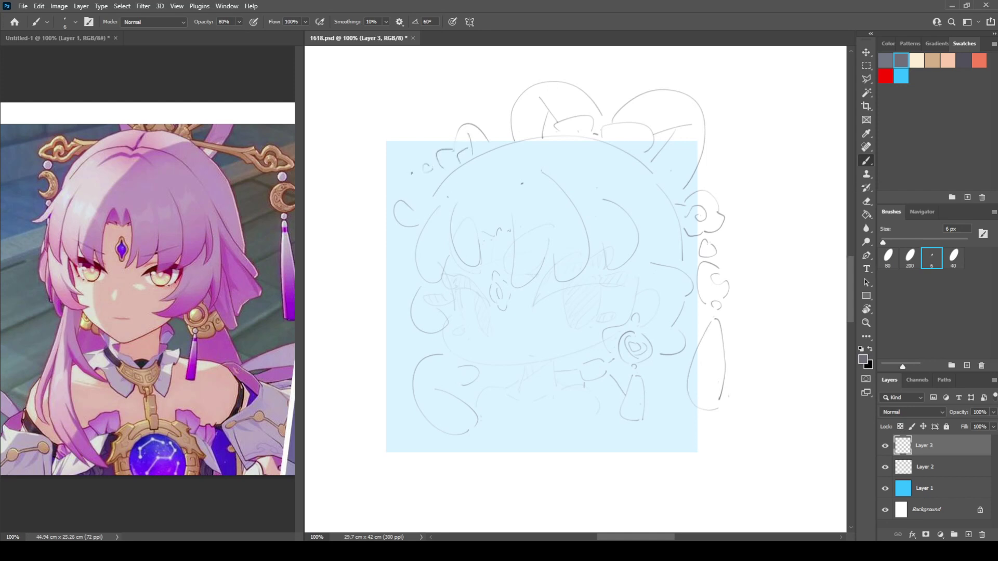
pyautogui.moveTo(408, 171)
pyautogui.mouseDown()
pyautogui.moveTo(424, 176)
pyautogui.moveTo(416, 198)
pyautogui.mouseUp()
pyautogui.moveTo(414, 198); pyautogui.dragTo(403, 194)
pyautogui.hotkey('ctrl', 'z')
pyautogui.hotkey('ctrl', 'z')
pyautogui.hotkey('ctrl', 'z')
pyautogui.moveTo(428, 186); pyautogui.dragTo(416, 208)
pyautogui.hotkey('ctrl', 'z')
pyautogui.hotkey('ctrl', 'z')
# Step: Rework the small crescent and beads at the outer end of the left ornament
pyautogui.moveTo(403, 173)
pyautogui.mouseDown()
pyautogui.moveTo(426, 192)
pyautogui.moveTo(413, 202)
pyautogui.moveTo(412, 178)
pyautogui.moveTo(398, 178)
pyautogui.moveTo(422, 200)
pyautogui.moveTo(404, 178)
pyautogui.moveTo(426, 181)
pyautogui.moveTo(408, 198)
pyautogui.moveTo(407, 177)
pyautogui.moveTo(421, 194)
pyautogui.moveTo(387, 208)
pyautogui.mouseUp()
pyautogui.hotkey('ctrl', 'z')
pyautogui.hotkey('ctrl', 'z')
pyautogui.hotkey('ctrl', 'z')
pyautogui.hotkey('ctrl', 'z')
pyautogui.hotkey('ctrl', 'z')
# Step: Draw the long tassel hanging from the left ornament beside the hair, undoing the last stroke
pyautogui.press('e')
pyautogui.press('b')
pyautogui.moveTo(391, 233)
pyautogui.mouseDown()
pyautogui.moveTo(393, 224)
pyautogui.moveTo(386, 253)
pyautogui.moveTo(396, 239)
pyautogui.moveTo(402, 275)
pyautogui.moveTo(360, 288)
pyautogui.moveTo(401, 300)
pyautogui.mouseUp()
pyautogui.hotkey('ctrl', 'z')
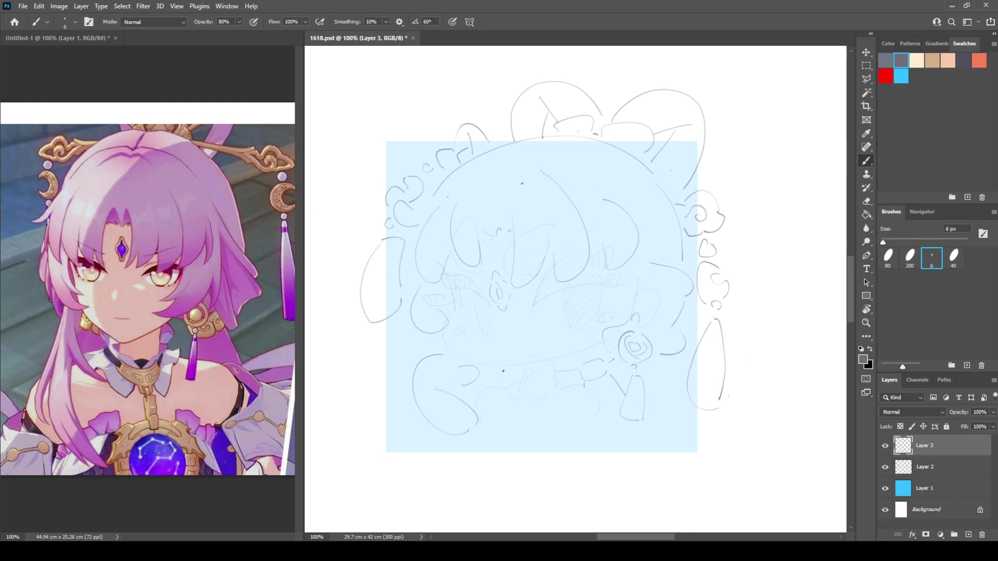
# Step: Transform the two sketch layers together, moving them lower and scaling them to 93.78% over the blue square
pyautogui.keyDown('shift'); pyautogui.click(931, 466); pyautogui.keyUp('shift')
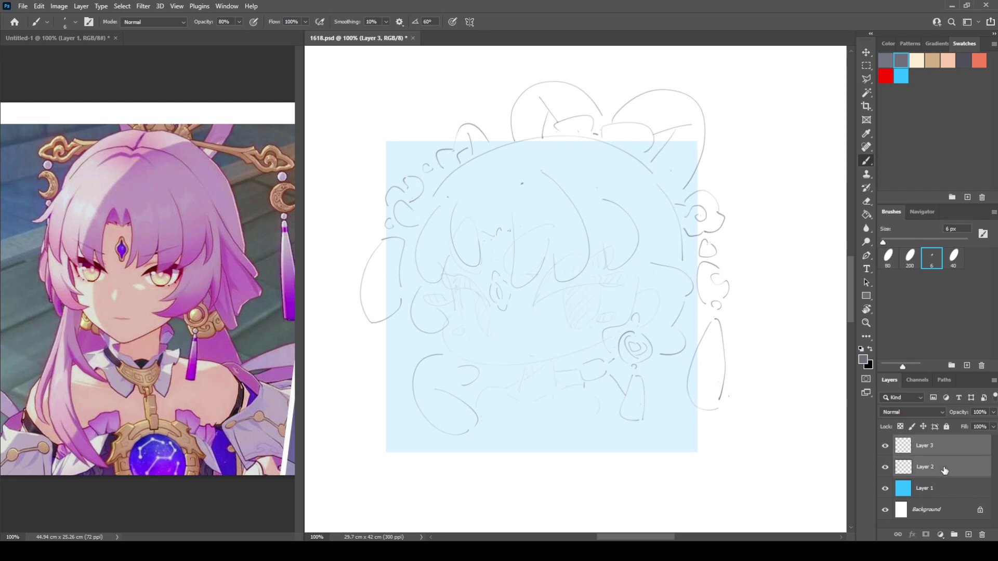
pyautogui.hotkey('ctrl', 't')
pyautogui.moveTo(648, 269)
pyautogui.mouseDown()
pyautogui.moveTo(644, 292)
pyautogui.moveTo(651, 285)
pyautogui.mouseUp()
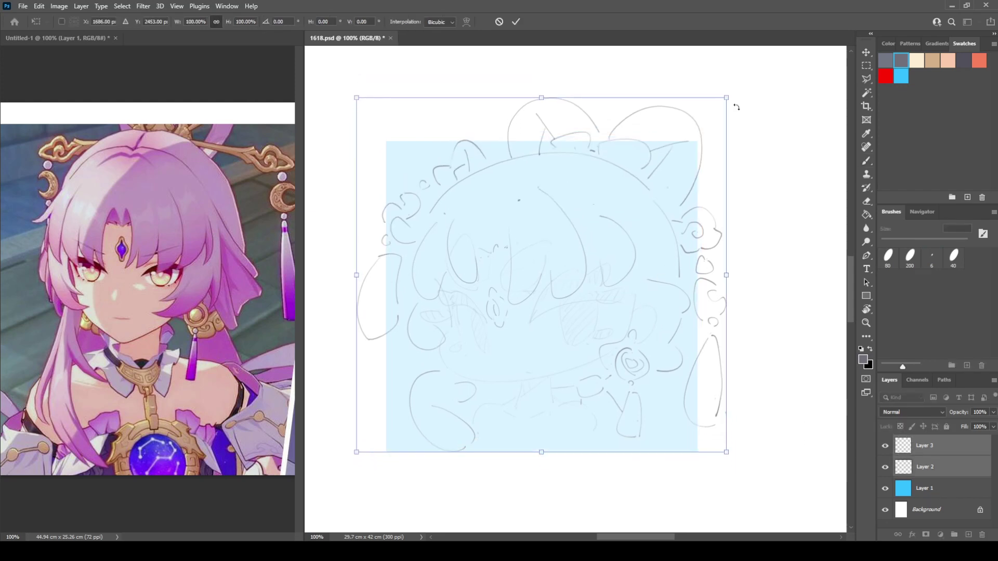
pyautogui.moveTo(736, 107)
pyautogui.mouseDown()
pyautogui.moveTo(703, 138)
pyautogui.moveTo(728, 127)
pyautogui.mouseUp()
pyautogui.moveTo(678, 178); pyautogui.dragTo(682, 181)
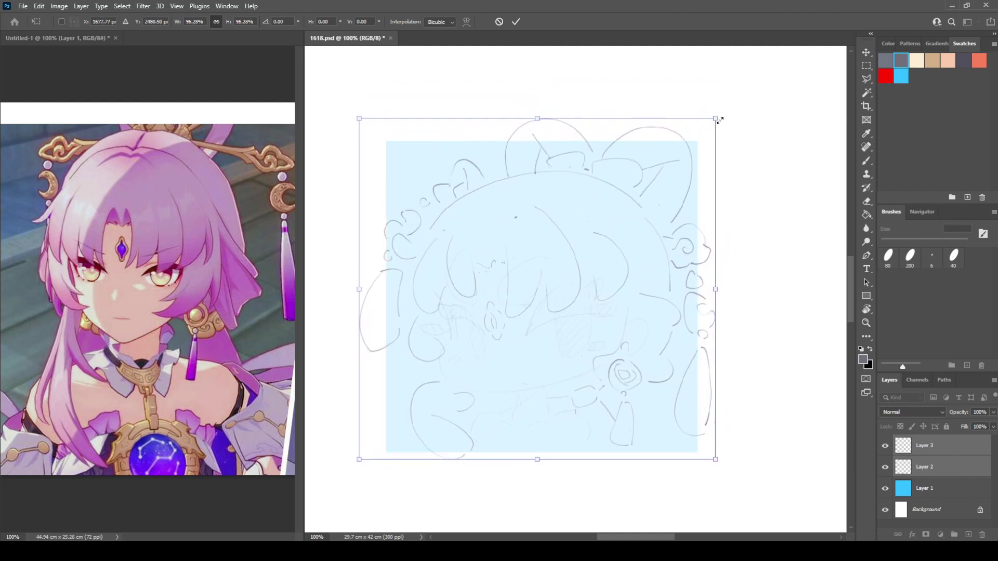
pyautogui.moveTo(717, 118); pyautogui.dragTo(708, 127)
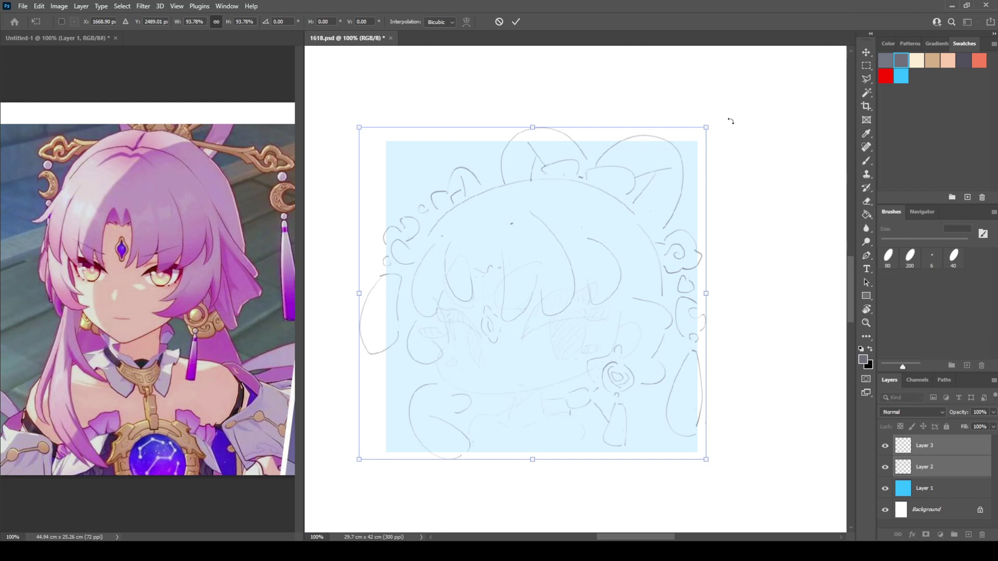
pyautogui.press('Return')
pyautogui.press('b')
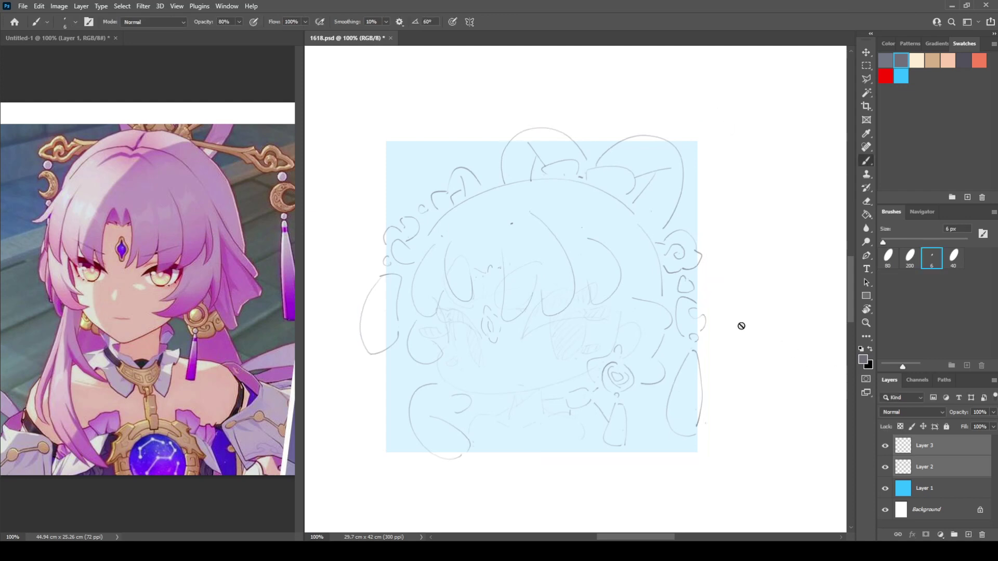
# Step: On Layer 3, sketch the ruffled collar beneath the chin with wavy folds, undoing the last unsatisfactory strokes
pyautogui.click(932, 450)
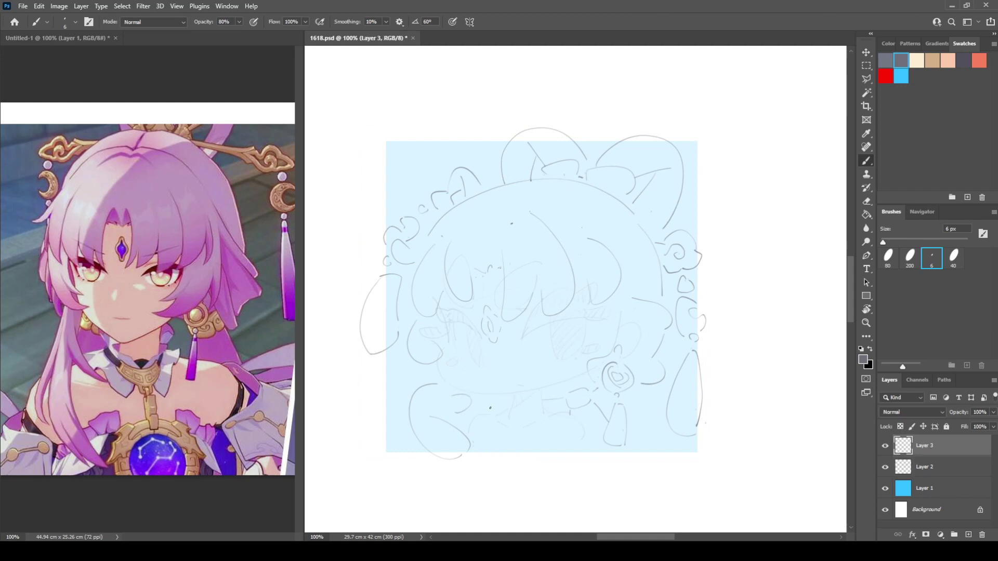
pyautogui.moveTo(502, 410)
pyautogui.mouseDown()
pyautogui.moveTo(522, 418)
pyautogui.moveTo(556, 398)
pyautogui.moveTo(542, 411)
pyautogui.moveTo(498, 415)
pyautogui.mouseUp()
pyautogui.press('e')
pyautogui.press('b')
pyautogui.moveTo(507, 424)
pyautogui.mouseDown()
pyautogui.moveTo(532, 422)
pyautogui.moveTo(543, 436)
pyautogui.moveTo(500, 447)
pyautogui.moveTo(542, 438)
pyautogui.moveTo(523, 409)
pyautogui.moveTo(500, 400)
pyautogui.moveTo(517, 448)
pyautogui.moveTo(497, 442)
pyautogui.moveTo(539, 442)
pyautogui.mouseUp()
pyautogui.press('e')
pyautogui.press('b')
pyautogui.moveTo(555, 409)
pyautogui.mouseDown()
pyautogui.moveTo(549, 427)
pyautogui.moveTo(541, 420)
pyautogui.moveTo(551, 417)
pyautogui.mouseUp()
pyautogui.moveTo(482, 417); pyautogui.dragTo(485, 424)
pyautogui.moveTo(565, 415)
pyautogui.mouseDown()
pyautogui.moveTo(581, 439)
pyautogui.moveTo(604, 431)
pyautogui.moveTo(585, 438)
pyautogui.mouseUp()
pyautogui.hotkey('ctrl', 'z')
pyautogui.hotkey('ctrl', 'z')
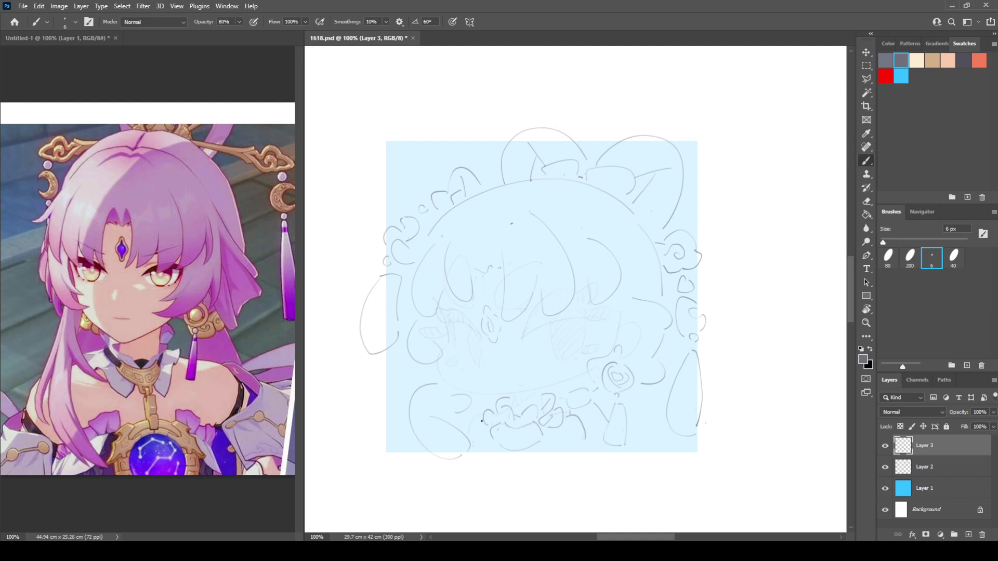
# Step: Sketch the collar's outer folds and the short shoulder lines beside the right earring tassel, checking the drawing mirrored
pyautogui.moveTo(482, 421); pyautogui.dragTo(467, 434)
pyautogui.moveTo(547, 441); pyautogui.dragTo(592, 445)
pyautogui.moveTo(470, 445); pyautogui.dragTo(492, 445)
pyautogui.moveTo(627, 432); pyautogui.dragTo(639, 443)
pyautogui.hotkey('ctrl', 'z')
pyautogui.moveTo(628, 433)
pyautogui.mouseDown()
pyautogui.moveTo(649, 446)
pyautogui.moveTo(582, 450)
pyautogui.moveTo(606, 445)
pyautogui.mouseUp()
pyautogui.hotkey('ctrl', 'shift', 'h')
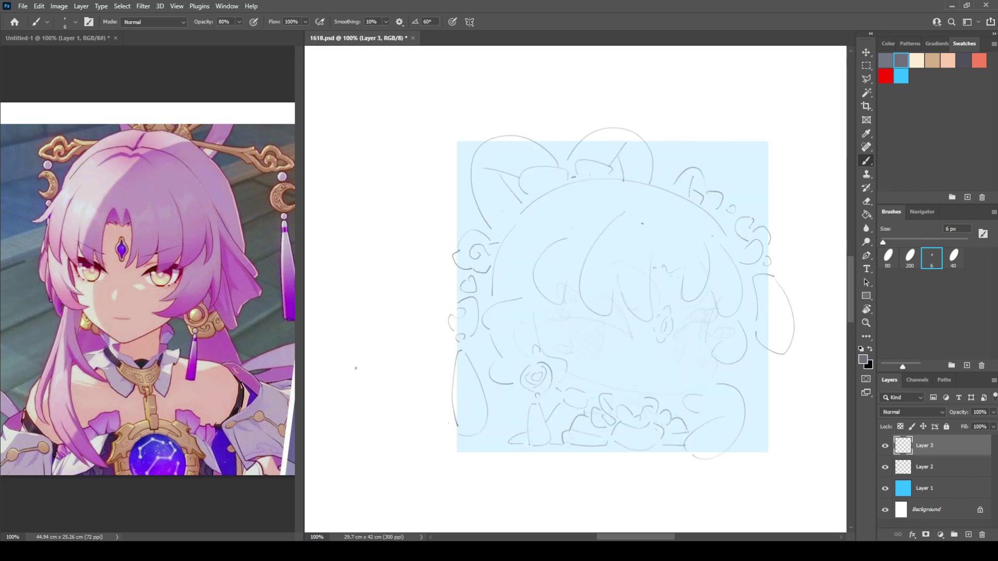
pyautogui.hotkey('ctrl', 'shift', 'h')
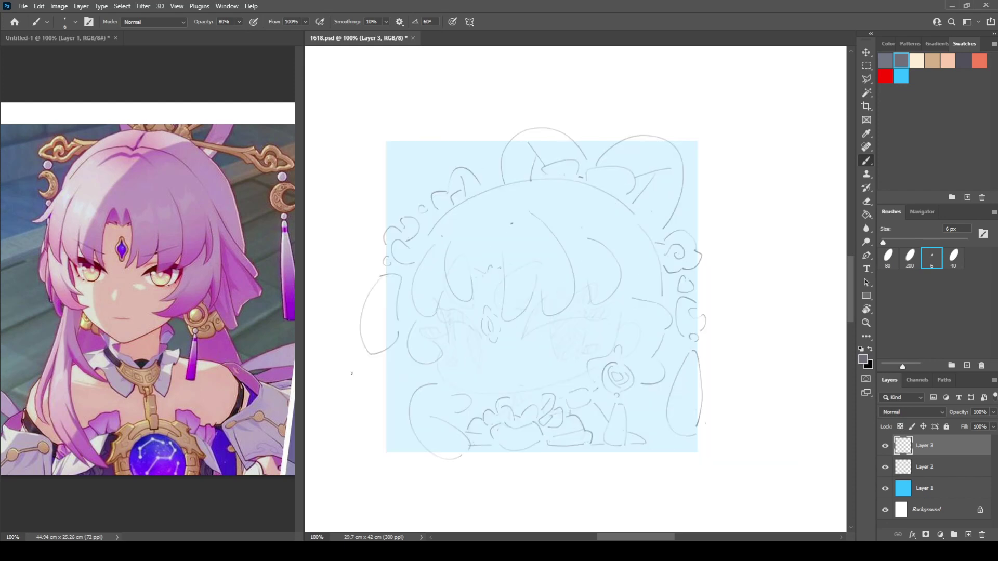
# Step: Raise Layer 2's opacity to 82% and merge it with Layer 3
pyautogui.click(922, 469)
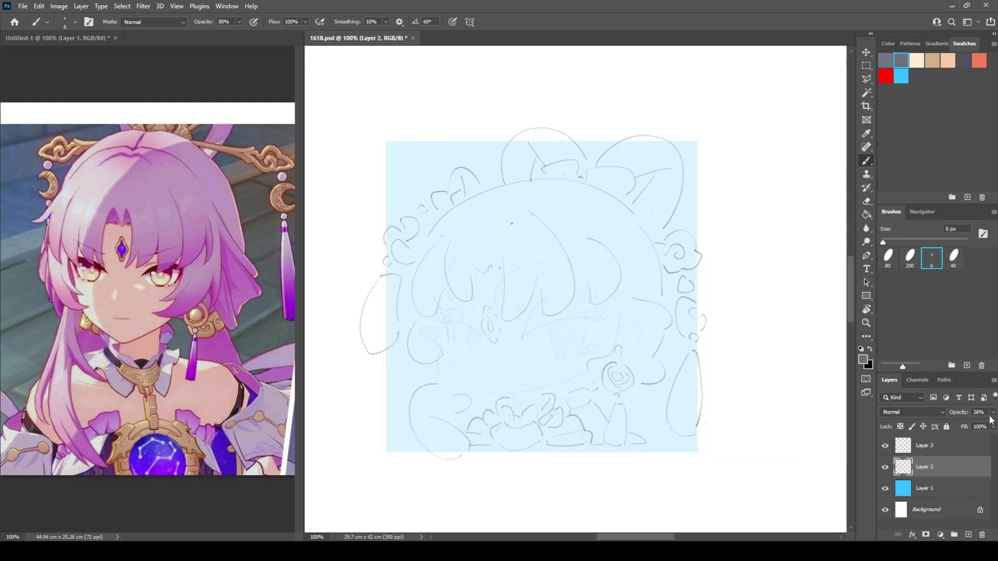
pyautogui.click(982, 426)
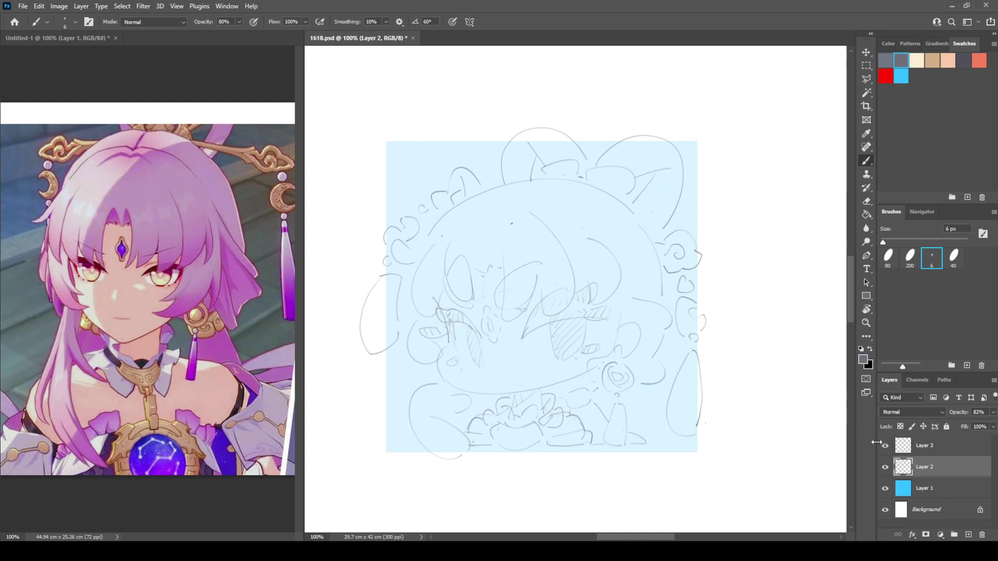
pyautogui.keyDown('shift'); pyautogui.click(909, 446); pyautogui.keyUp('shift')
pyautogui.hotkey('ctrl', 'e')
# Step: Hide the blue Layer 1 and resize the canvas to a 42 × 42 cm square
pyautogui.click(885, 469)
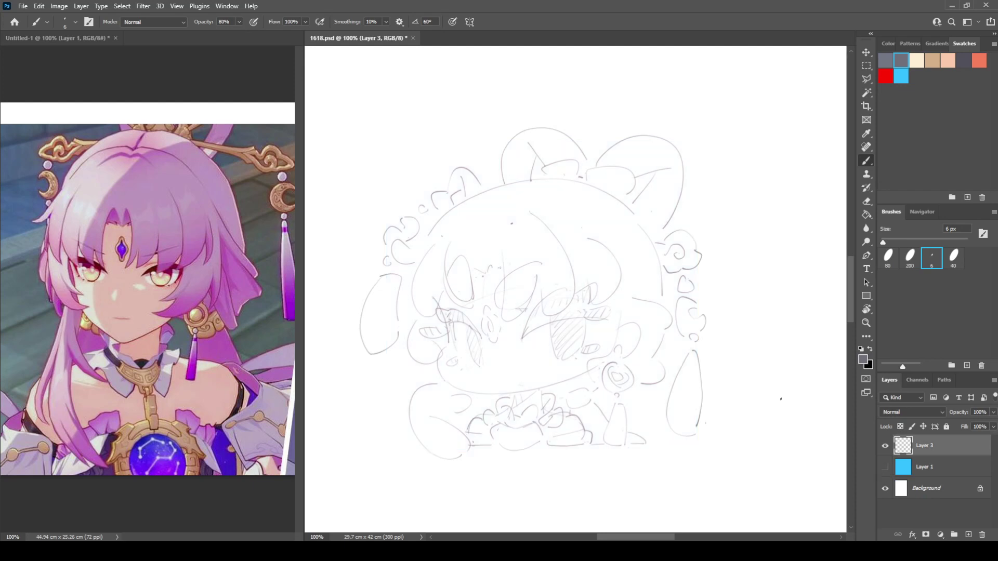
pyautogui.hotkey('ctrl', '-')
pyautogui.hotkey('ctrl', '-')
pyautogui.hotkey('ctrl', '-')
pyautogui.hotkey('ctrl', '-')
pyautogui.hotkey('ctrl', '-')
pyautogui.hotkey('ctrl', '-')
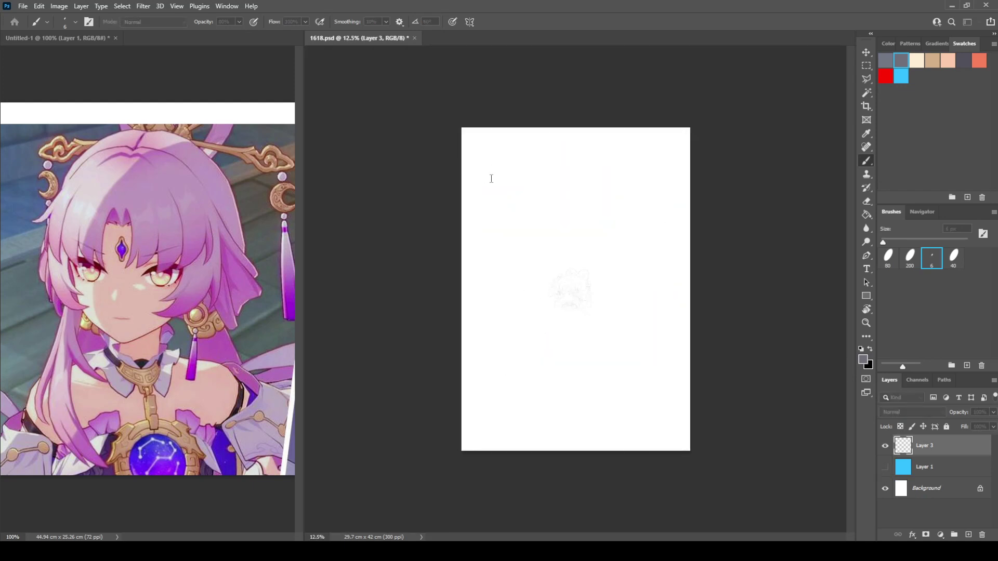
pyautogui.press('Return')
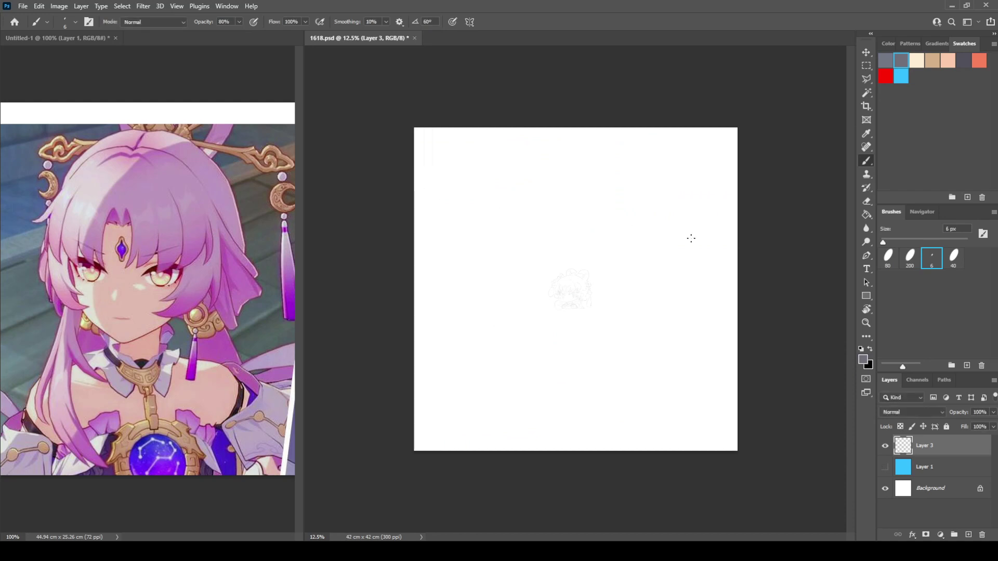
# Step: Scale the merged sketch up proportionally until it nearly fills the square canvas
pyautogui.hotkey('ctrl', 't')
pyautogui.moveTo(591, 314)
pyautogui.mouseDown()
pyautogui.moveTo(717, 419)
pyautogui.moveTo(748, 460)
pyautogui.mouseUp()
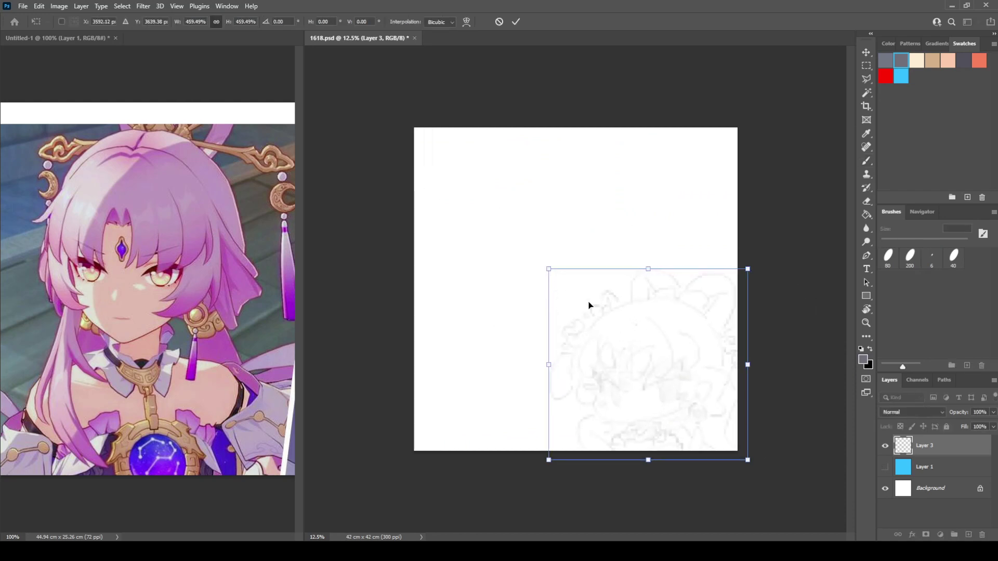
pyautogui.moveTo(547, 268); pyautogui.dragTo(412, 135)
pyautogui.moveTo(559, 243); pyautogui.dragTo(547, 243)
pyautogui.press('Return')
pyautogui.press('b')
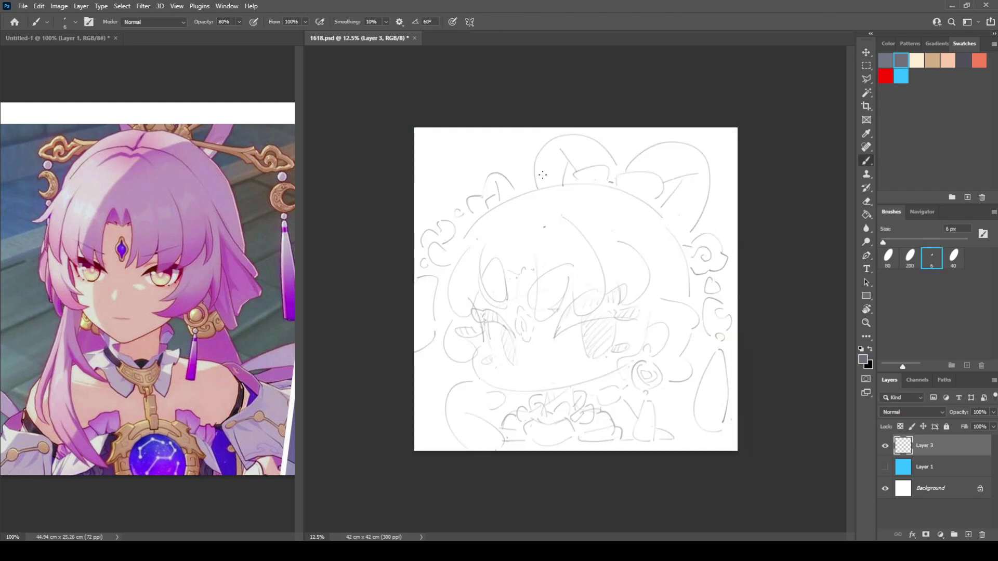
# Step: Shift the whole sketch to the right so the left tassel lies fully inside the canvas
pyautogui.hotkey('ctrl', 't')
pyautogui.moveTo(509, 185); pyautogui.dragTo(535, 183)
pyautogui.press('Return')
pyautogui.press('b')
pyautogui.press('Return')
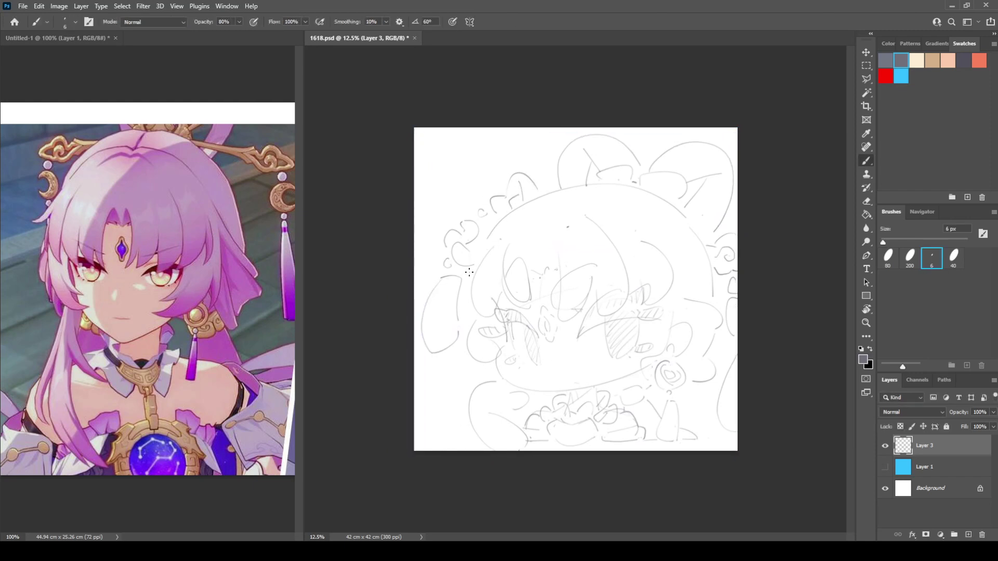
# Step: Lasso the left hanging tassel and move it closer to the hair
pyautogui.press('l')
pyautogui.moveTo(432, 272)
pyautogui.mouseDown()
pyautogui.moveTo(413, 339)
pyautogui.moveTo(421, 366)
pyautogui.mouseUp()
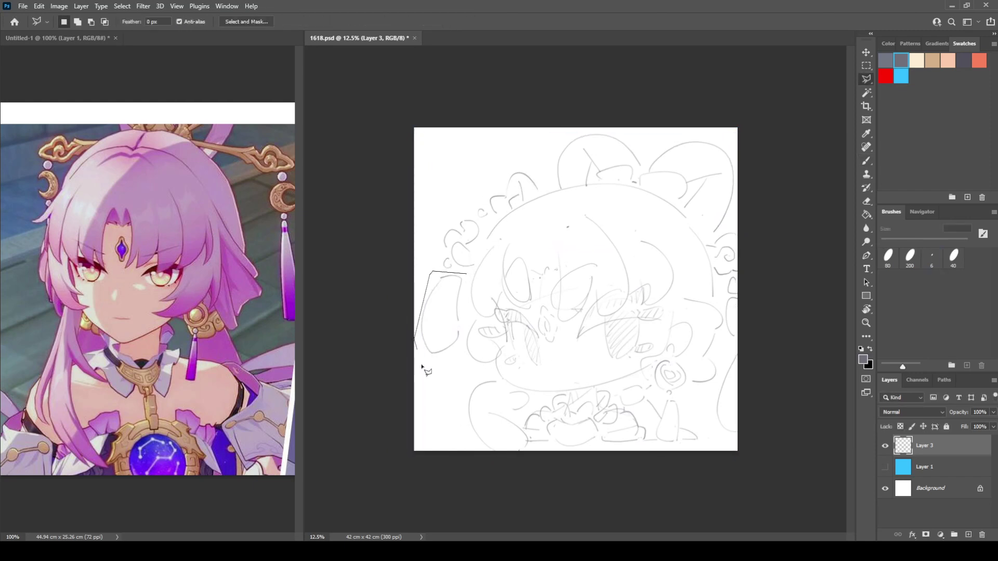
pyautogui.click(466, 274)
pyautogui.moveTo(460, 337); pyautogui.dragTo(478, 336)
pyautogui.hotkey('ctrl', 'd')
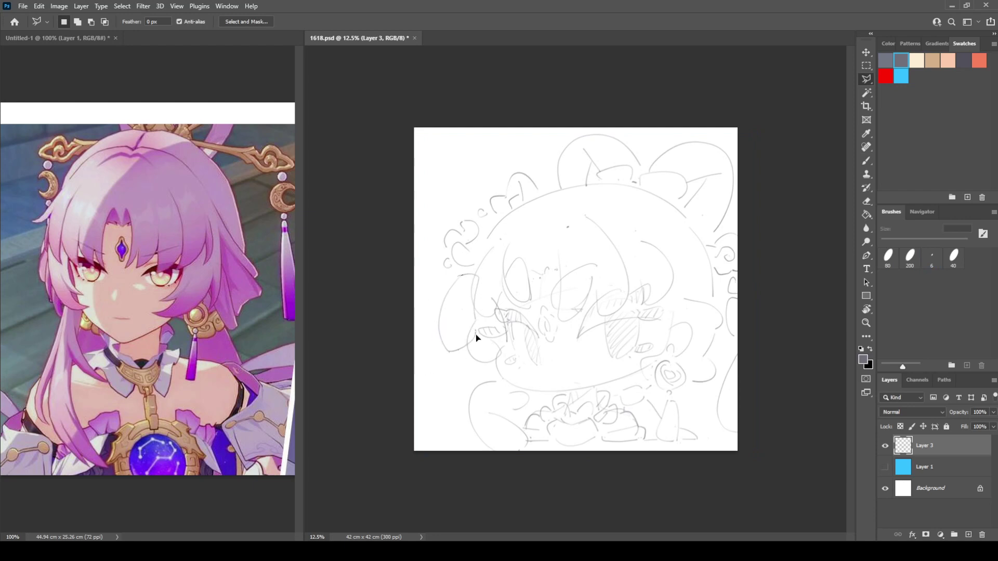
# Step: Move the whole sketch back to the left so both side ornaments fit inside the canvas
pyautogui.hotkey('ctrl', 't')
pyautogui.moveTo(571, 270); pyautogui.dragTo(551, 272)
pyautogui.press('Return')
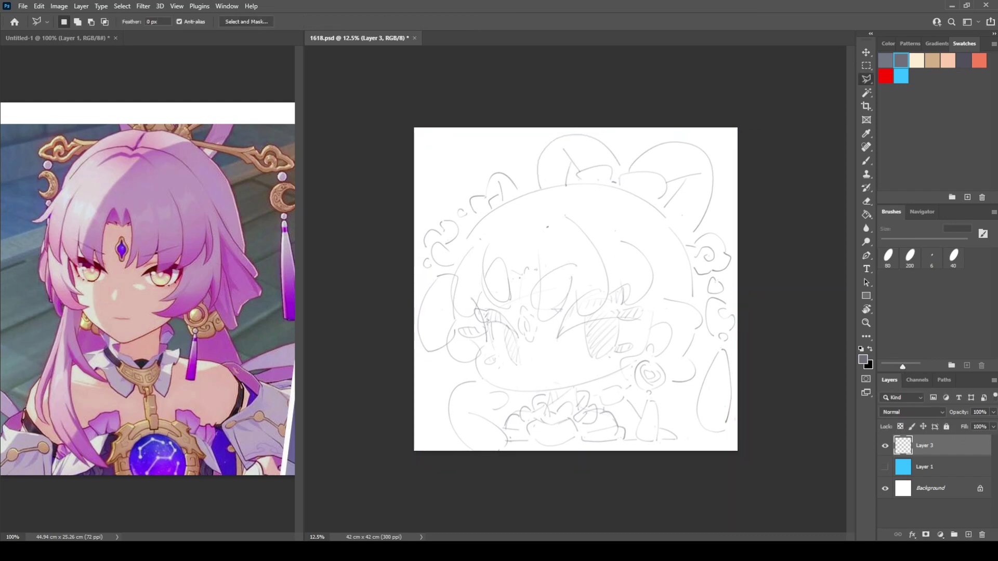
# Step: Lower the sketch layer's opacity to 40% and add a new layer above it for the line art
pyautogui.press('4')
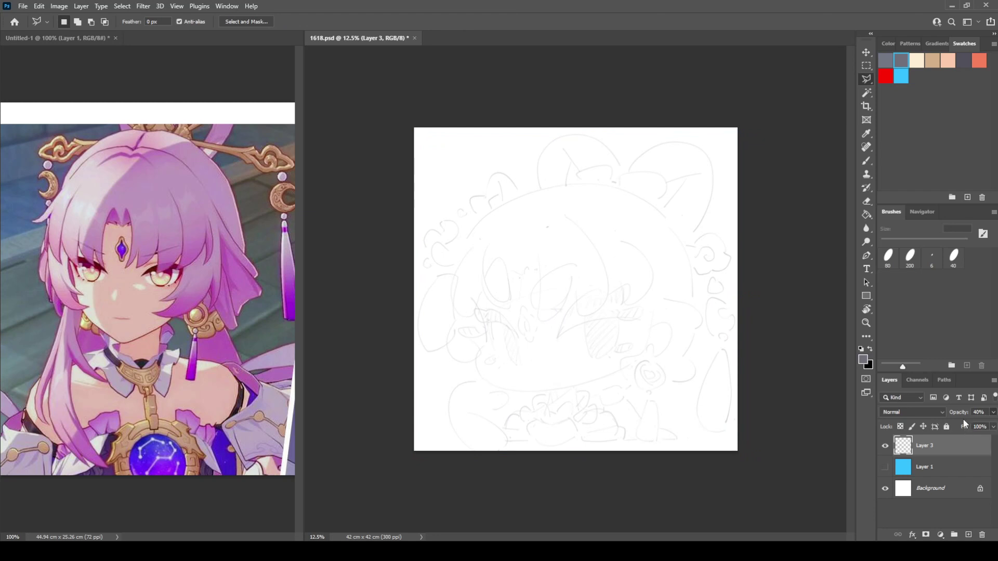
pyautogui.hotkey('ctrl', '+')
pyautogui.hotkey('ctrl', '+')
pyautogui.hotkey('ctrl', '+')
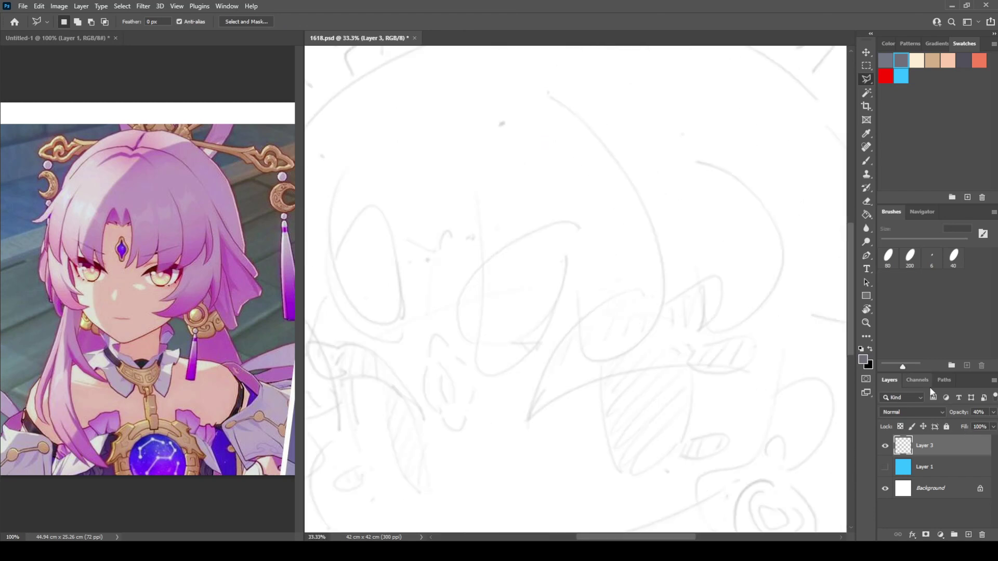
pyautogui.click(909, 256)
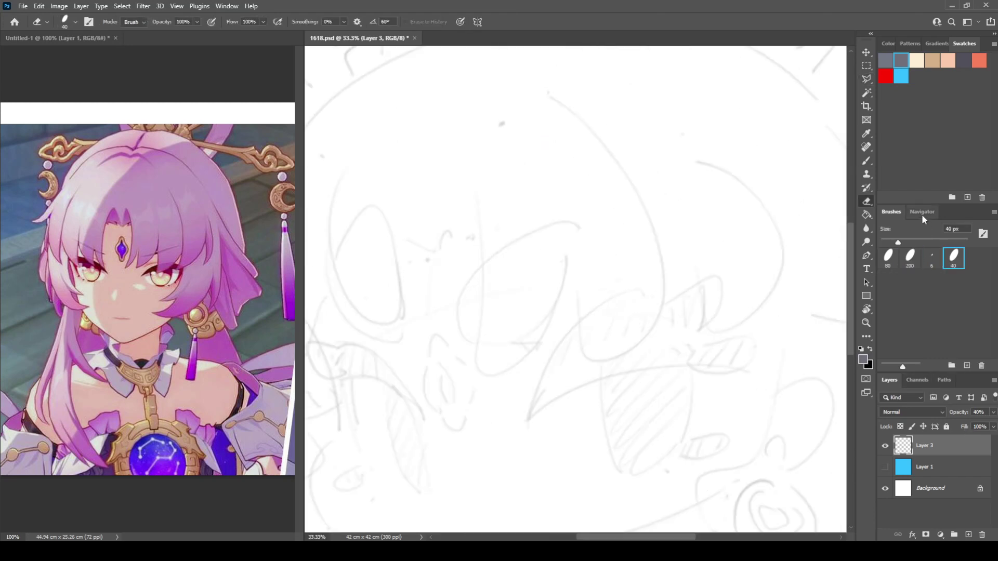
pyautogui.click(922, 211)
pyautogui.click(968, 535)
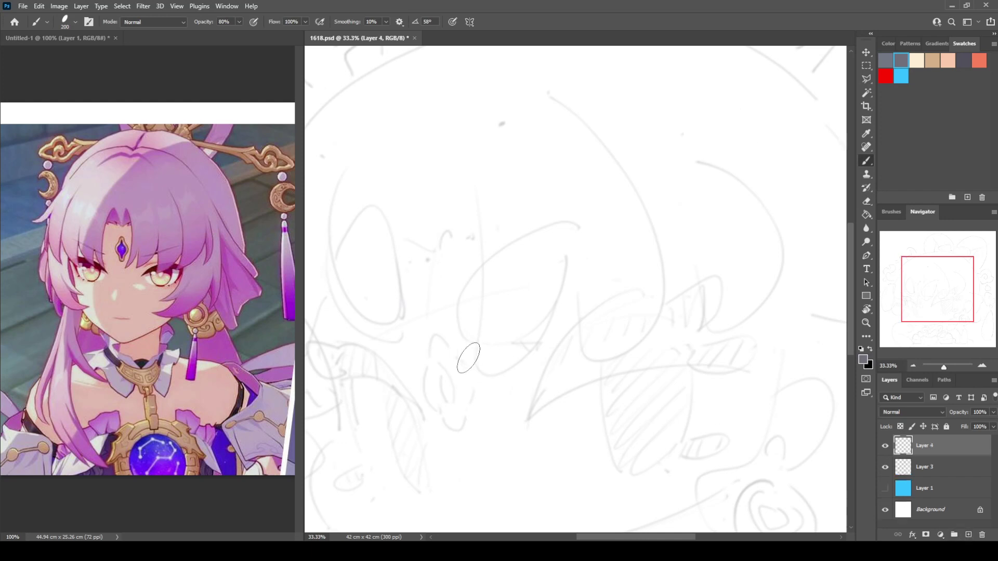
pyautogui.moveTo(533, 418); pyautogui.dragTo(737, 370)
pyautogui.moveTo(566, 402); pyautogui.dragTo(456, 274)
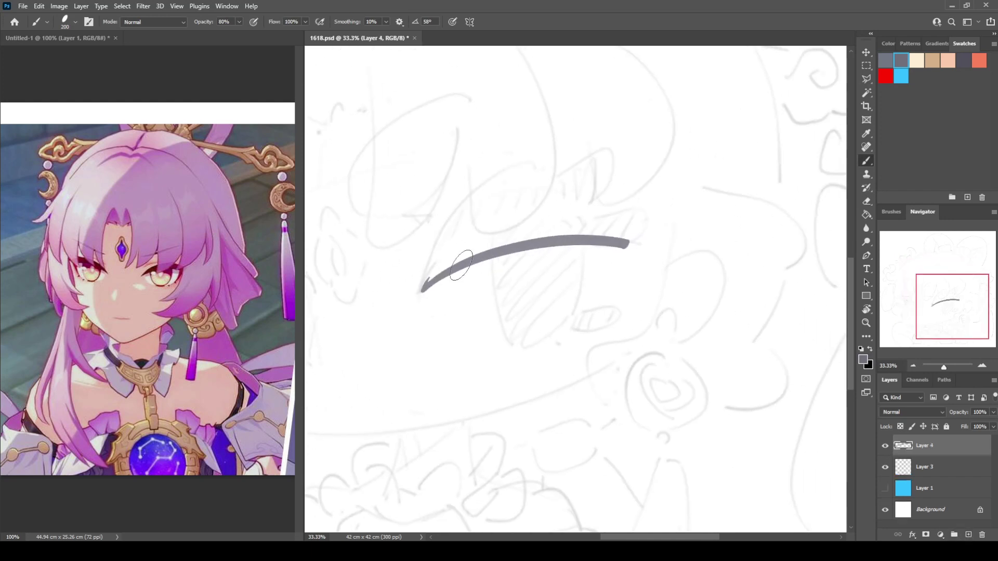
pyautogui.hotkey('ctrl', 'z')
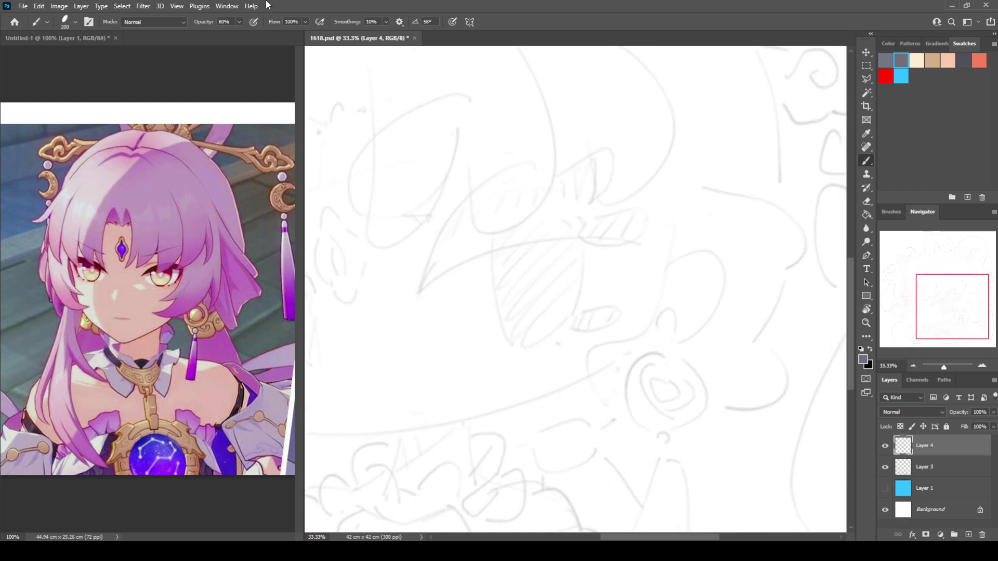
# Step: Reduce the brush to 150 px and outline the right eye's upper lash shape with its outer flicks
pyautogui.hotkey('ctrl', '+')
pyautogui.moveTo(458, 256)
pyautogui.mouseDown()
pyautogui.moveTo(530, 321)
pyautogui.moveTo(521, 274)
pyautogui.mouseUp()
pyautogui.press('[')
pyautogui.press('[')
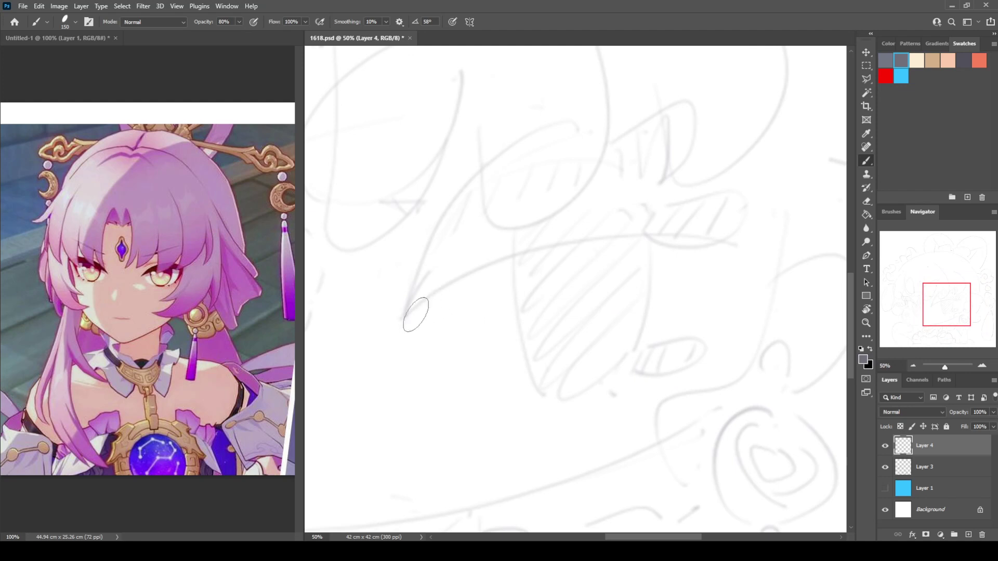
pyautogui.moveTo(401, 319)
pyautogui.mouseDown()
pyautogui.moveTo(519, 257)
pyautogui.moveTo(653, 248)
pyautogui.mouseUp()
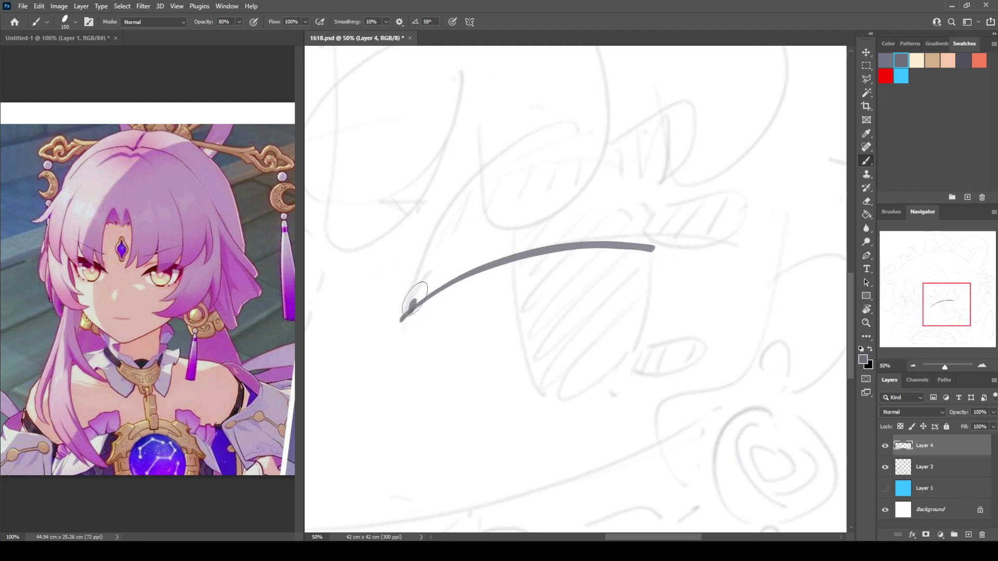
pyautogui.moveTo(415, 301)
pyautogui.mouseDown()
pyautogui.moveTo(475, 187)
pyautogui.moveTo(585, 124)
pyautogui.moveTo(593, 142)
pyautogui.moveTo(610, 149)
pyautogui.moveTo(695, 97)
pyautogui.moveTo(648, 193)
pyautogui.moveTo(714, 193)
pyautogui.moveTo(727, 242)
pyautogui.moveTo(664, 236)
pyautogui.mouseUp()
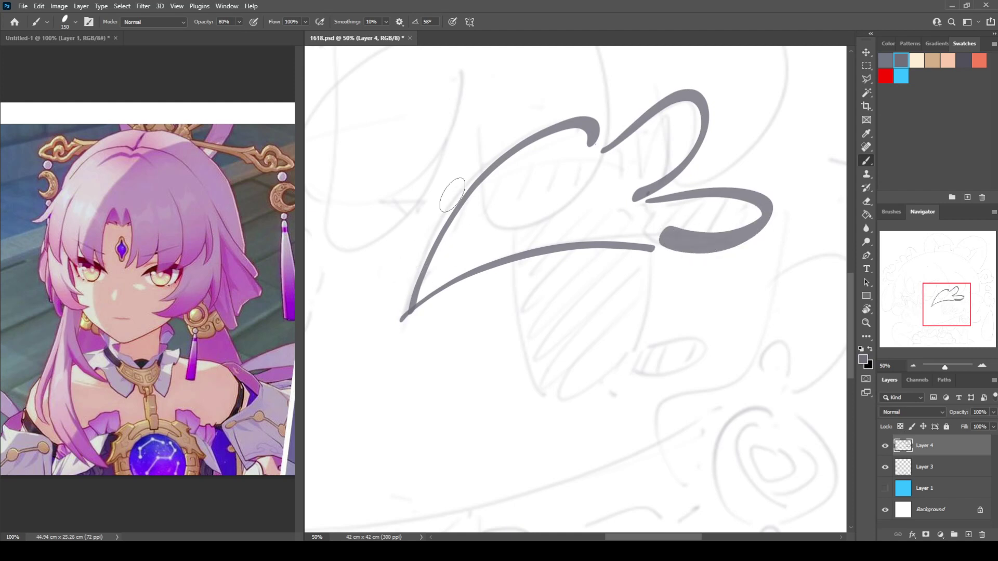
# Step: Fill the right eye's upper lash and flicks with near-vertical hatching, and thicken the surrounding outline
pyautogui.moveTo(449, 227)
pyautogui.mouseDown()
pyautogui.moveTo(425, 297)
pyautogui.moveTo(441, 290)
pyautogui.mouseUp()
pyautogui.moveTo(471, 190); pyautogui.dragTo(458, 280)
pyautogui.moveTo(493, 172); pyautogui.dragTo(479, 274)
pyautogui.moveTo(516, 154); pyautogui.dragTo(503, 266)
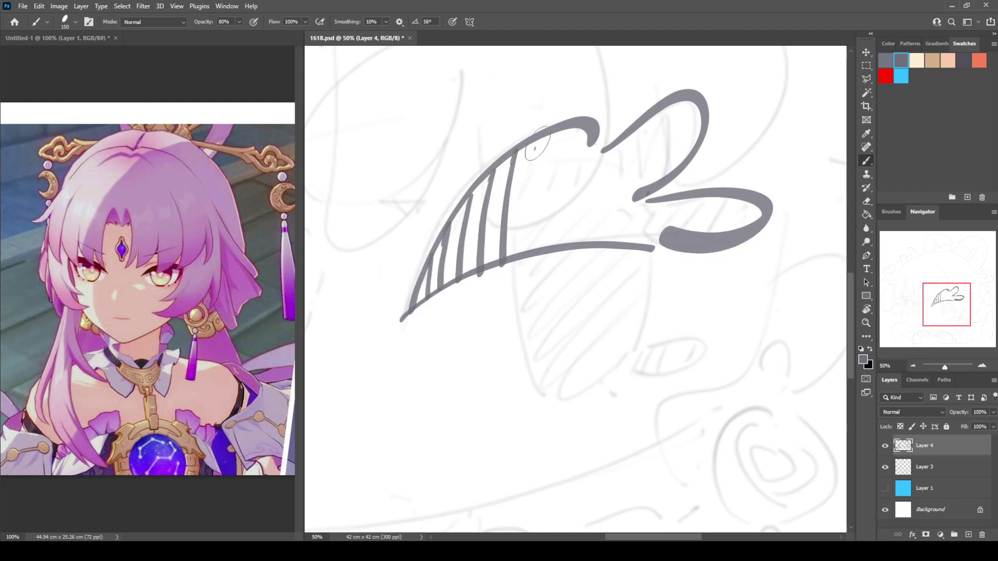
pyautogui.moveTo(537, 141)
pyautogui.mouseDown()
pyautogui.moveTo(524, 248)
pyautogui.moveTo(545, 249)
pyautogui.mouseUp()
pyautogui.moveTo(578, 131); pyautogui.dragTo(568, 243)
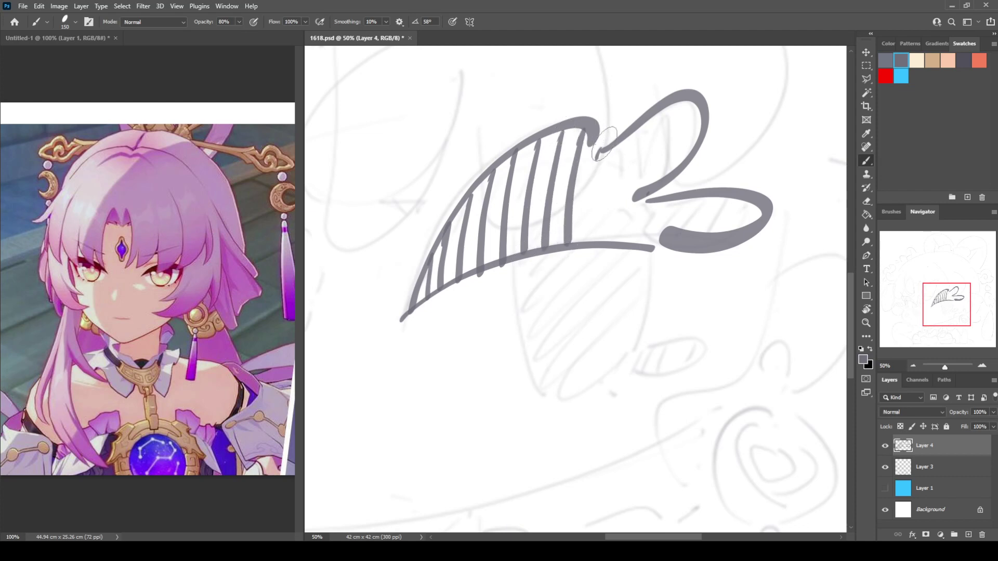
pyautogui.moveTo(602, 141)
pyautogui.mouseDown()
pyautogui.moveTo(593, 251)
pyautogui.moveTo(613, 246)
pyautogui.mouseUp()
pyautogui.moveTo(642, 130); pyautogui.dragTo(637, 199)
pyautogui.moveTo(662, 106); pyautogui.dragTo(657, 183)
pyautogui.moveTo(690, 98); pyautogui.dragTo(681, 154)
pyautogui.moveTo(664, 199)
pyautogui.mouseDown()
pyautogui.moveTo(662, 239)
pyautogui.moveTo(687, 224)
pyautogui.moveTo(706, 233)
pyautogui.mouseUp()
pyautogui.moveTo(734, 200); pyautogui.dragTo(730, 229)
pyautogui.click(753, 212)
pyautogui.moveTo(403, 318)
pyautogui.mouseDown()
pyautogui.moveTo(470, 280)
pyautogui.moveTo(607, 254)
pyautogui.moveTo(755, 266)
pyautogui.mouseUp()
pyautogui.moveTo(428, 287)
pyautogui.mouseDown()
pyautogui.moveTo(492, 169)
pyautogui.moveTo(582, 121)
pyautogui.moveTo(624, 140)
pyautogui.moveTo(599, 151)
pyautogui.moveTo(672, 96)
pyautogui.moveTo(706, 134)
pyautogui.moveTo(631, 194)
pyautogui.moveTo(706, 193)
pyautogui.moveTo(777, 231)
pyautogui.moveTo(686, 257)
pyautogui.mouseUp()
# Step: Draw the small lower lash shapes below the right eye's outer corner and fill them with diagonal hatching
pyautogui.moveTo(653, 351)
pyautogui.mouseDown()
pyautogui.moveTo(717, 352)
pyautogui.moveTo(631, 365)
pyautogui.moveTo(697, 339)
pyautogui.moveTo(647, 373)
pyautogui.moveTo(640, 365)
pyautogui.moveTo(671, 345)
pyautogui.mouseUp()
pyautogui.hotkey('ctrl', 'z')
pyautogui.hotkey('ctrl', 'z')
pyautogui.moveTo(668, 367); pyautogui.dragTo(697, 343)
pyautogui.moveTo(694, 364); pyautogui.dragTo(707, 339)
pyautogui.moveTo(619, 384)
pyautogui.mouseDown()
pyautogui.moveTo(634, 391)
pyautogui.moveTo(614, 405)
pyautogui.moveTo(603, 397)
pyautogui.moveTo(589, 416)
pyautogui.moveTo(599, 418)
pyautogui.mouseUp()
pyautogui.moveTo(616, 408); pyautogui.dragTo(609, 419)
pyautogui.moveTo(510, 268)
pyautogui.mouseDown()
pyautogui.moveTo(510, 342)
pyautogui.moveTo(541, 388)
pyautogui.moveTo(567, 382)
pyautogui.mouseUp()
pyautogui.moveTo(635, 265)
pyautogui.mouseDown()
pyautogui.moveTo(630, 350)
pyautogui.moveTo(577, 385)
pyautogui.moveTo(632, 263)
pyautogui.moveTo(652, 319)
pyautogui.moveTo(564, 383)
pyautogui.mouseUp()
pyautogui.hotkey('ctrl', 'z')
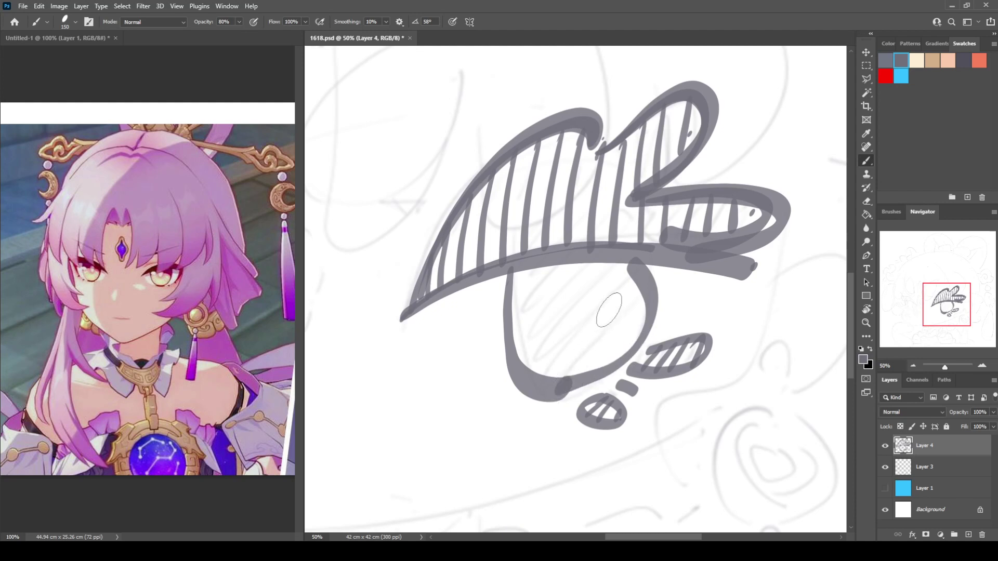
pyautogui.hotkey('ctrl', 'z')
pyautogui.hotkey('ctrl', 'z')
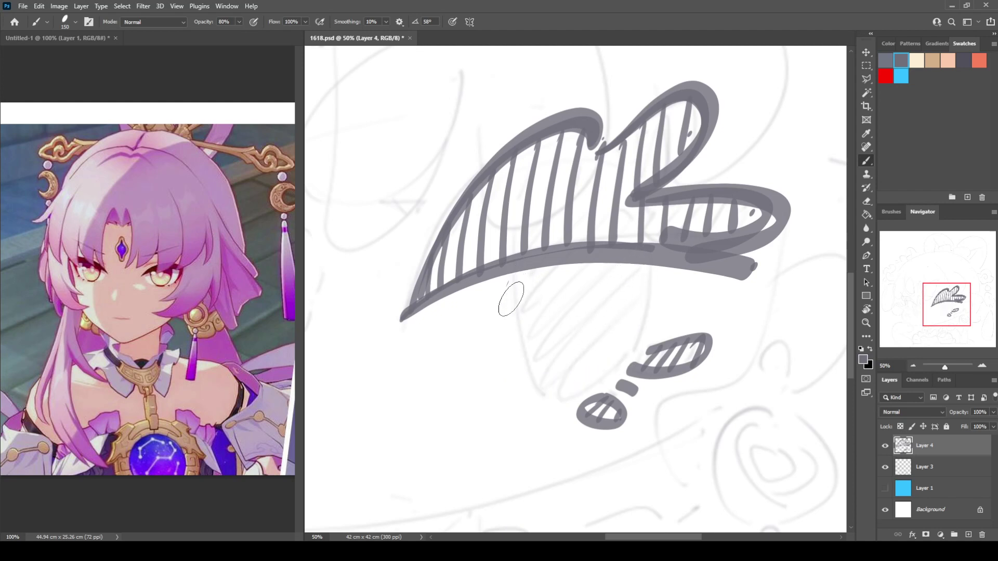
pyautogui.moveTo(512, 268)
pyautogui.mouseDown()
pyautogui.moveTo(509, 314)
pyautogui.moveTo(551, 387)
pyautogui.mouseUp()
pyautogui.hotkey('ctrl', 'z')
# Step: Outline the right eye's tapered iris beneath the lash line and fill it with diagonal hatching
pyautogui.moveTo(507, 273)
pyautogui.mouseDown()
pyautogui.moveTo(518, 347)
pyautogui.moveTo(556, 399)
pyautogui.mouseUp()
pyautogui.moveTo(645, 256)
pyautogui.mouseDown()
pyautogui.moveTo(636, 339)
pyautogui.moveTo(576, 398)
pyautogui.mouseUp()
pyautogui.moveTo(530, 263); pyautogui.dragTo(514, 312)
pyautogui.moveTo(564, 259)
pyautogui.mouseDown()
pyautogui.moveTo(519, 325)
pyautogui.moveTo(523, 338)
pyautogui.mouseUp()
pyautogui.moveTo(613, 255)
pyautogui.mouseDown()
pyautogui.moveTo(532, 353)
pyautogui.moveTo(566, 339)
pyautogui.mouseUp()
pyautogui.moveTo(597, 295); pyautogui.dragTo(546, 365)
pyautogui.moveTo(649, 252); pyautogui.dragTo(563, 375)
# Step: Thicken the left edge of the right eye's iris outline
pyautogui.moveTo(448, 273)
pyautogui.mouseDown()
pyautogui.moveTo(518, 243)
pyautogui.moveTo(597, 351)
pyautogui.moveTo(532, 224)
pyautogui.mouseUp()
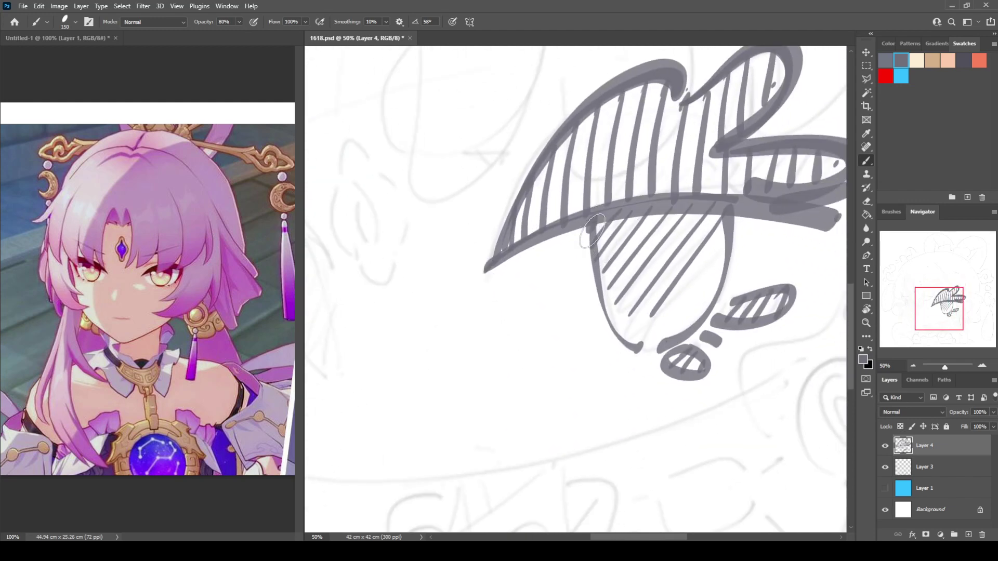
pyautogui.moveTo(598, 228)
pyautogui.mouseDown()
pyautogui.moveTo(606, 320)
pyautogui.moveTo(632, 337)
pyautogui.mouseUp()
pyautogui.moveTo(455, 183); pyautogui.dragTo(531, 343)
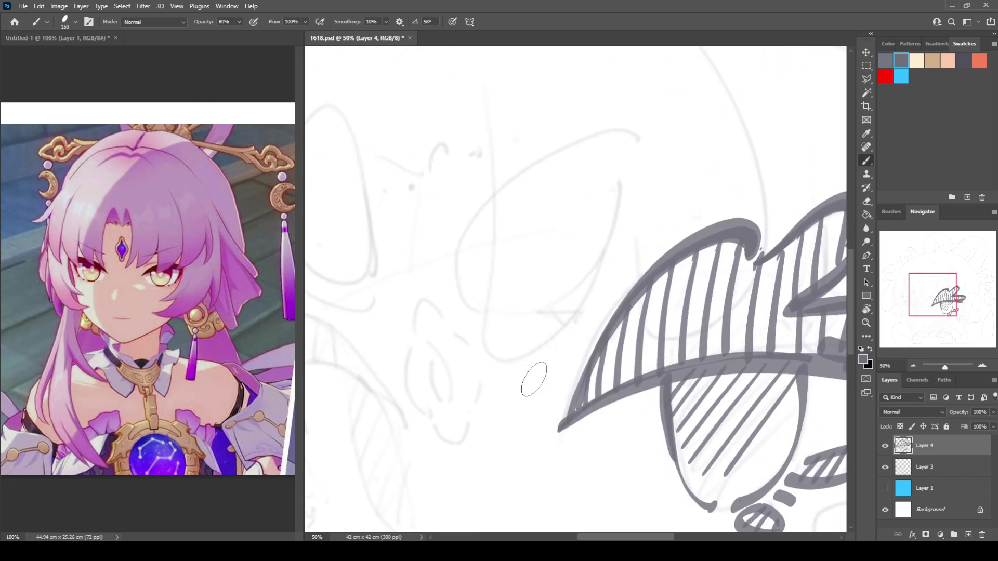
# Step: Draw a small hatched triangle at the right eye's inner corner, and ink the large open oval above the eye
pyautogui.moveTo(600, 315)
pyautogui.mouseDown()
pyautogui.moveTo(651, 370)
pyautogui.moveTo(717, 338)
pyautogui.moveTo(572, 319)
pyautogui.moveTo(586, 327)
pyautogui.moveTo(564, 349)
pyautogui.moveTo(598, 325)
pyautogui.mouseUp()
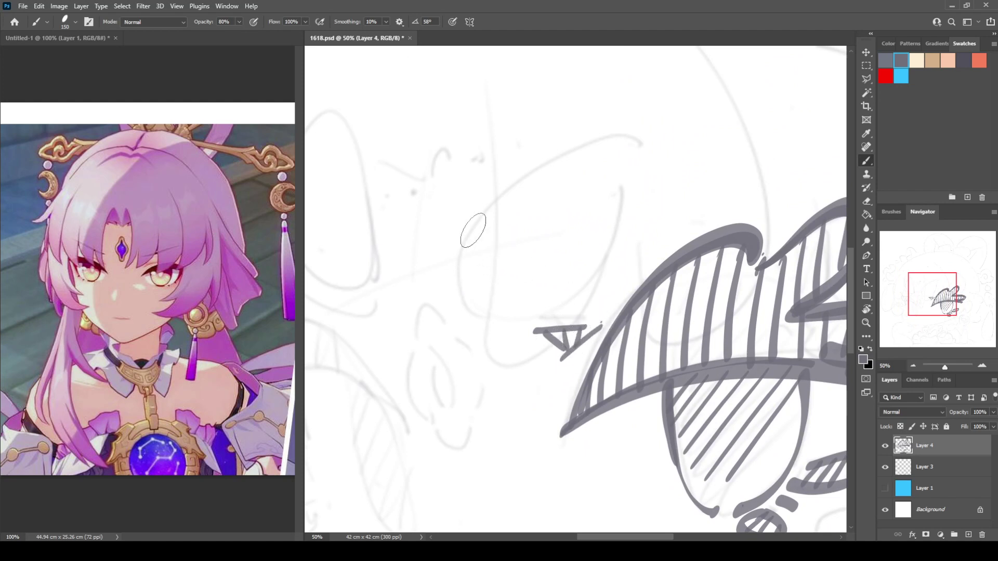
pyautogui.moveTo(506, 193)
pyautogui.mouseDown()
pyautogui.moveTo(484, 207)
pyautogui.moveTo(510, 315)
pyautogui.mouseUp()
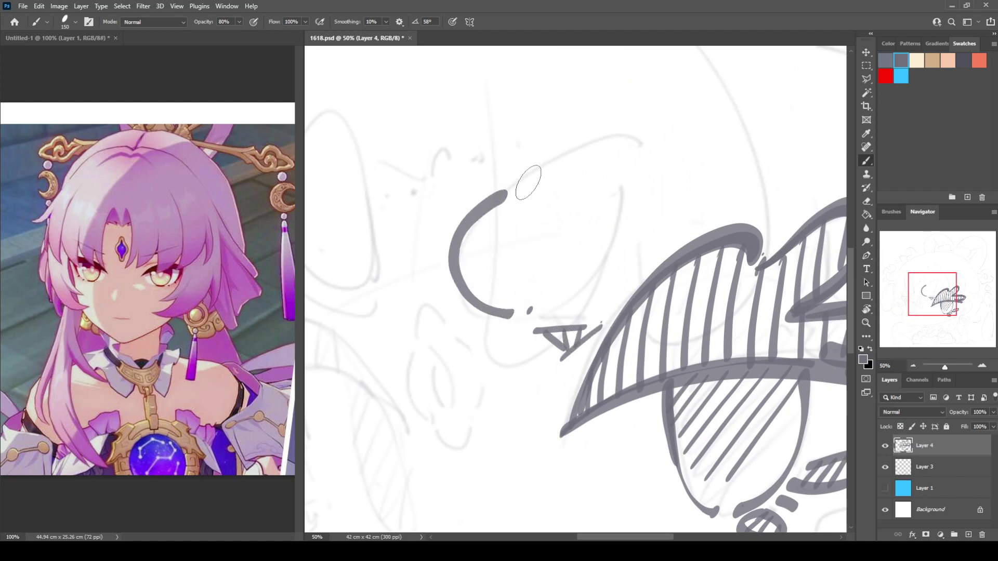
pyautogui.moveTo(528, 180)
pyautogui.mouseDown()
pyautogui.moveTo(645, 156)
pyautogui.moveTo(555, 311)
pyautogui.mouseUp()
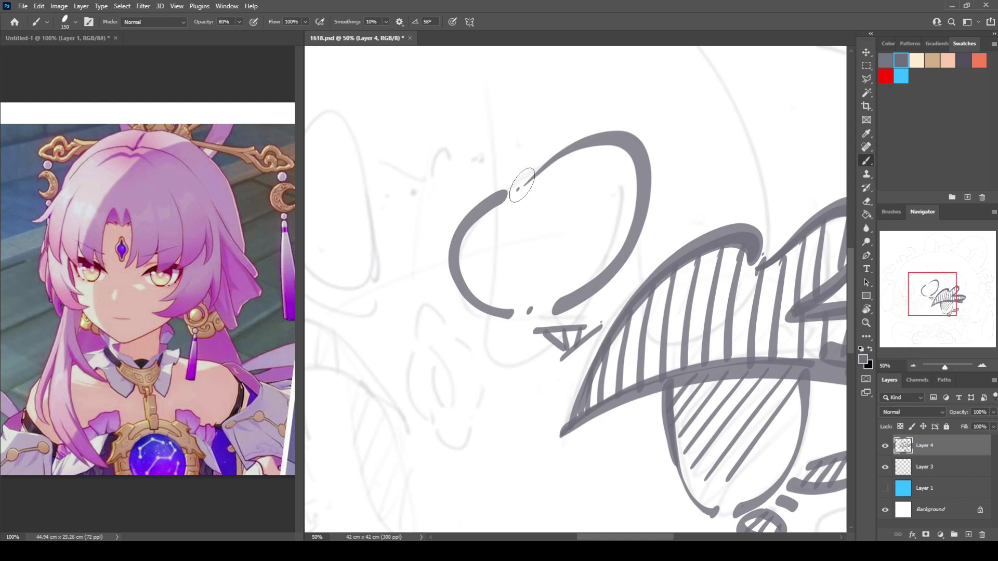
pyautogui.moveTo(517, 192); pyautogui.dragTo(572, 148)
# Step: Outline the left eye's curved upper lash with its two outer flicks, and add a short line beneath the lash
pyautogui.moveTo(439, 271)
pyautogui.mouseDown()
pyautogui.moveTo(628, 191)
pyautogui.moveTo(588, 190)
pyautogui.mouseUp()
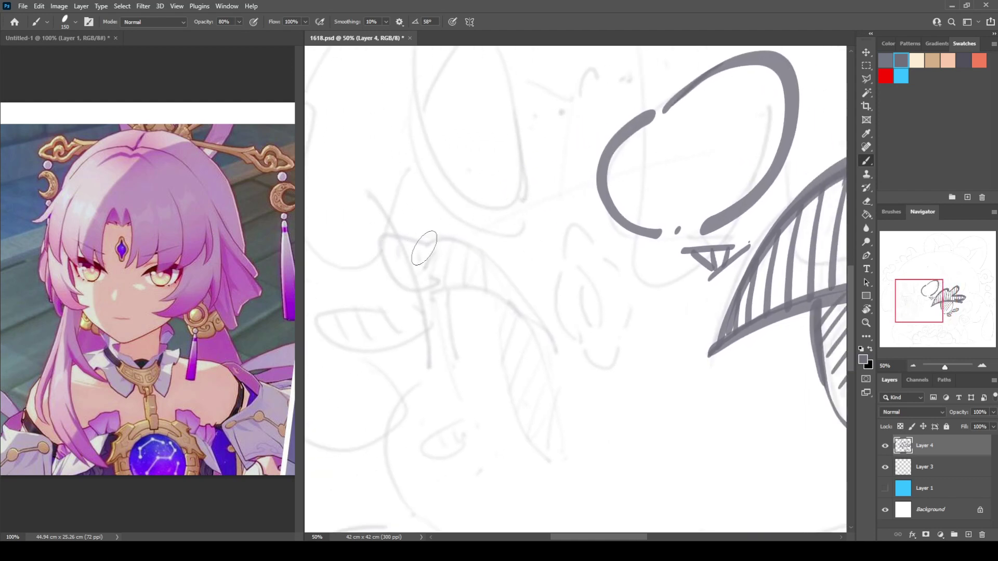
pyautogui.moveTo(422, 244)
pyautogui.mouseDown()
pyautogui.moveTo(379, 256)
pyautogui.moveTo(421, 294)
pyautogui.mouseUp()
pyautogui.hotkey('ctrl', 'z')
pyautogui.moveTo(419, 242)
pyautogui.mouseDown()
pyautogui.moveTo(385, 231)
pyautogui.moveTo(421, 295)
pyautogui.mouseUp()
pyautogui.moveTo(427, 249)
pyautogui.mouseDown()
pyautogui.moveTo(511, 280)
pyautogui.moveTo(544, 351)
pyautogui.mouseUp()
pyautogui.moveTo(422, 292)
pyautogui.mouseDown()
pyautogui.moveTo(538, 339)
pyautogui.moveTo(569, 306)
pyautogui.mouseUp()
pyautogui.moveTo(481, 282)
pyautogui.mouseDown()
pyautogui.moveTo(434, 281)
pyautogui.moveTo(504, 305)
pyautogui.moveTo(533, 262)
pyautogui.moveTo(545, 335)
pyautogui.mouseUp()
pyautogui.moveTo(530, 289); pyautogui.dragTo(541, 341)
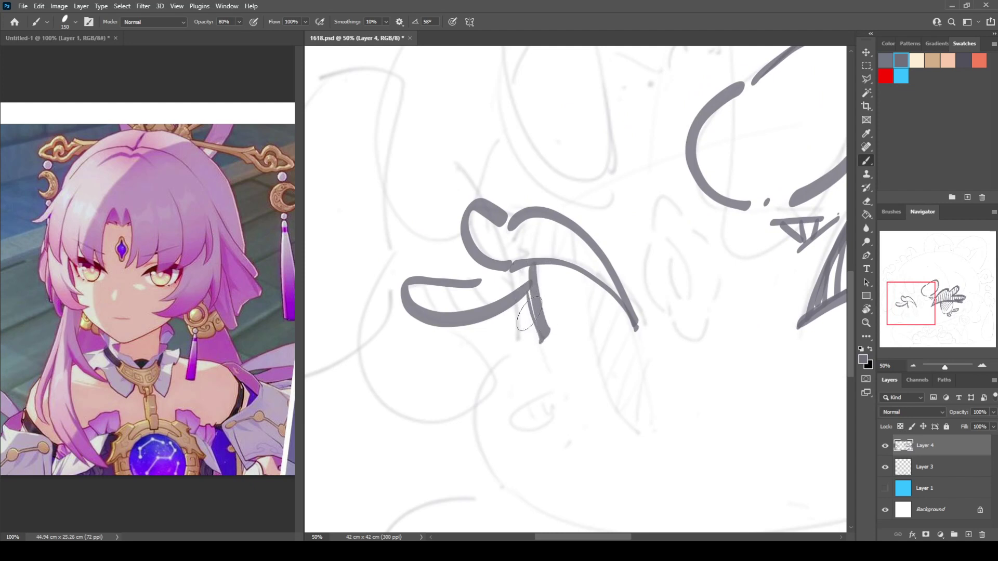
# Step: Fill the left eye's upper lash and outer flicks with slanted hatching
pyautogui.moveTo(410, 283)
pyautogui.mouseDown()
pyautogui.moveTo(430, 314)
pyautogui.moveTo(478, 315)
pyautogui.mouseUp()
pyautogui.moveTo(472, 284); pyautogui.dragTo(495, 310)
pyautogui.moveTo(493, 282); pyautogui.dragTo(514, 298)
pyautogui.moveTo(478, 209); pyautogui.dragTo(505, 262)
pyautogui.moveTo(512, 219)
pyautogui.mouseDown()
pyautogui.moveTo(522, 264)
pyautogui.moveTo(534, 265)
pyautogui.mouseUp()
pyautogui.moveTo(542, 215)
pyautogui.mouseDown()
pyautogui.moveTo(549, 266)
pyautogui.moveTo(561, 265)
pyautogui.mouseUp()
pyautogui.moveTo(567, 221)
pyautogui.mouseDown()
pyautogui.moveTo(575, 266)
pyautogui.moveTo(601, 285)
pyautogui.mouseUp()
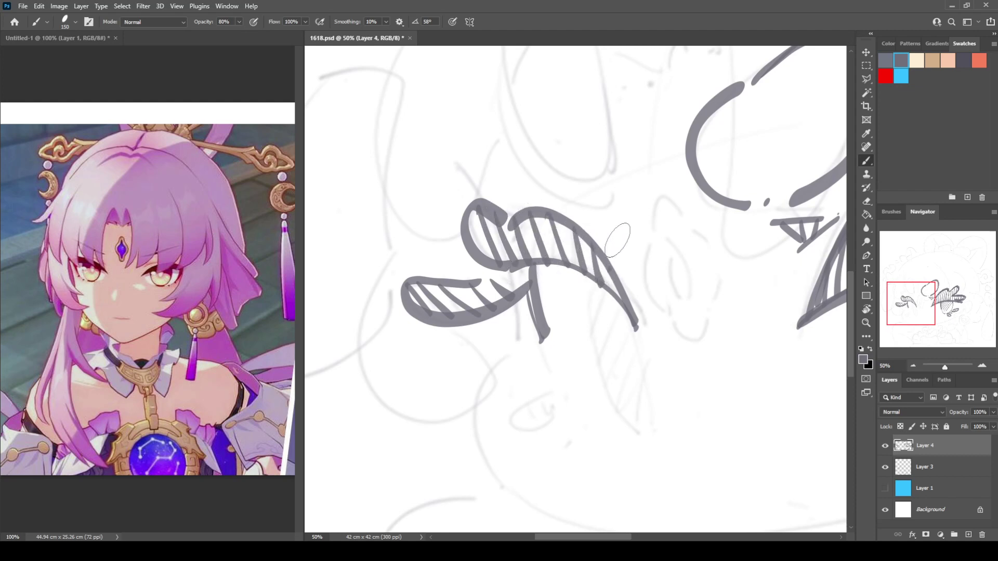
# Step: Ink the large open oval above the left eye, and add a small dash near the eye's inner corner
pyautogui.moveTo(612, 240)
pyautogui.mouseDown()
pyautogui.moveTo(626, 239)
pyautogui.moveTo(620, 323)
pyautogui.mouseUp()
pyautogui.moveTo(561, 120)
pyautogui.mouseDown()
pyautogui.moveTo(545, 127)
pyautogui.moveTo(595, 296)
pyautogui.mouseUp()
pyautogui.moveTo(574, 137)
pyautogui.mouseDown()
pyautogui.moveTo(599, 181)
pyautogui.moveTo(597, 283)
pyautogui.mouseUp()
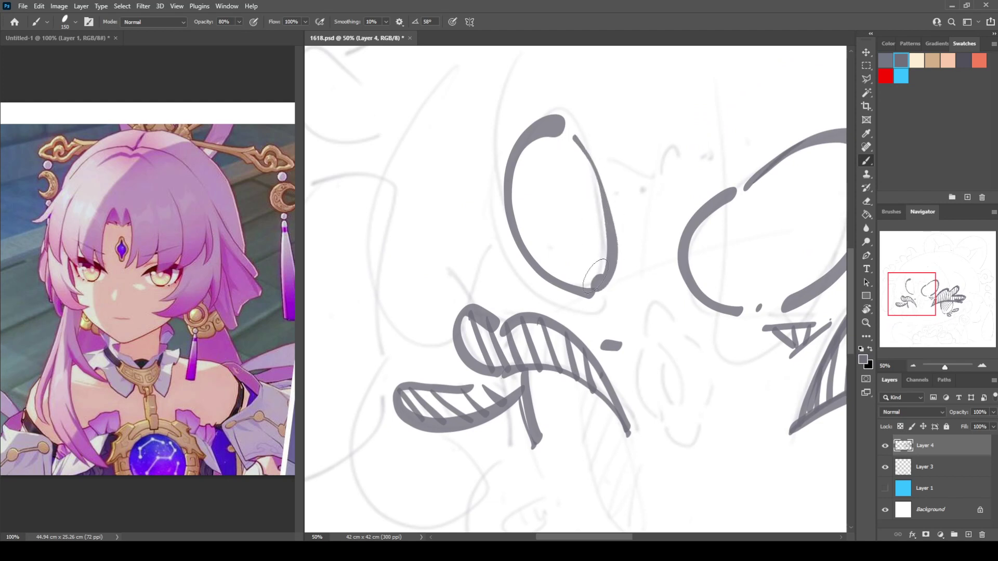
pyautogui.moveTo(572, 136)
pyautogui.mouseDown()
pyautogui.moveTo(607, 234)
pyautogui.moveTo(597, 290)
pyautogui.mouseUp()
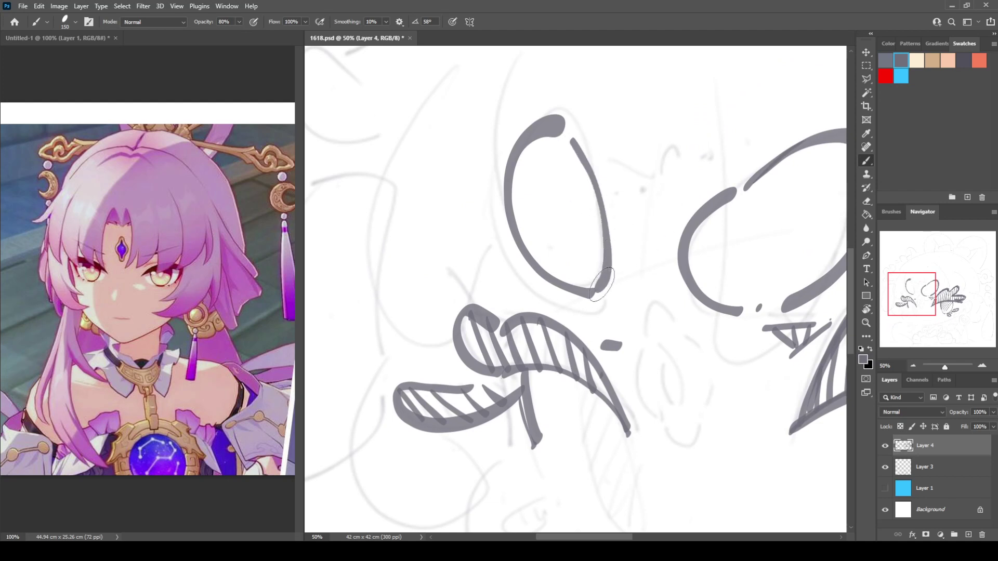
# Step: Erase the small dash near the left eye's inner corner with the size 200 eraser brush
pyautogui.moveTo(638, 265); pyautogui.dragTo(575, 118)
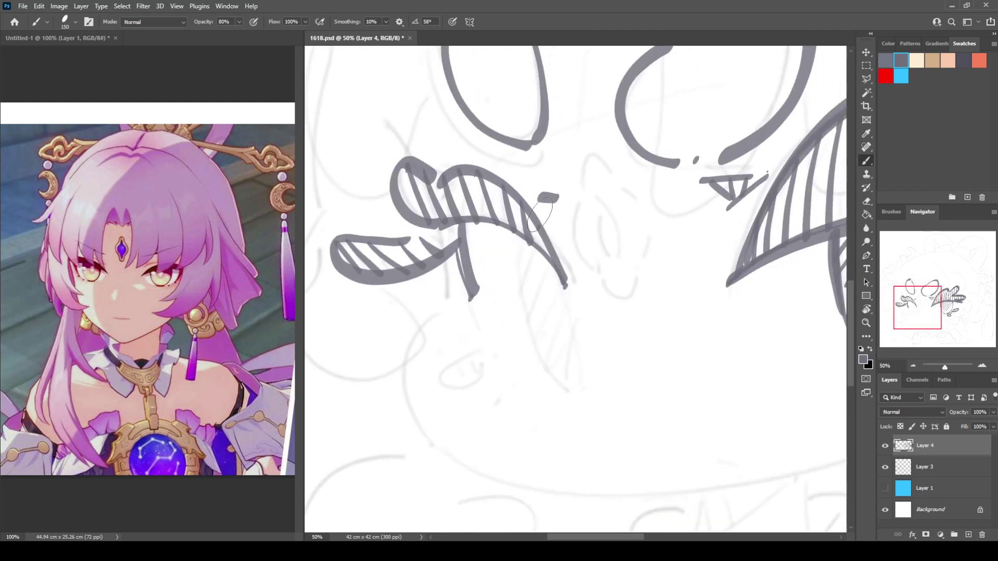
pyautogui.press('e')
pyautogui.moveTo(544, 193); pyautogui.dragTo(560, 204)
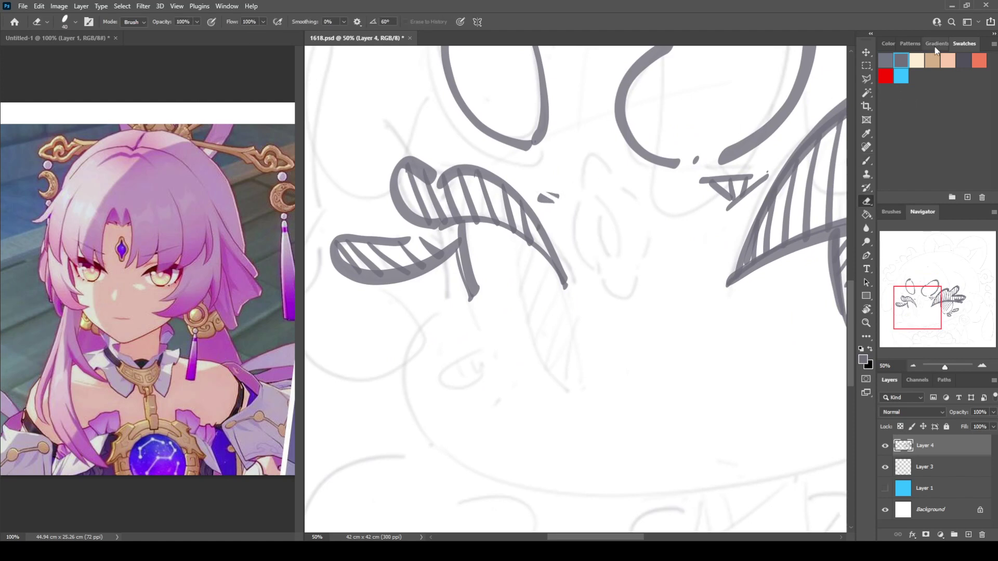
pyautogui.click(890, 212)
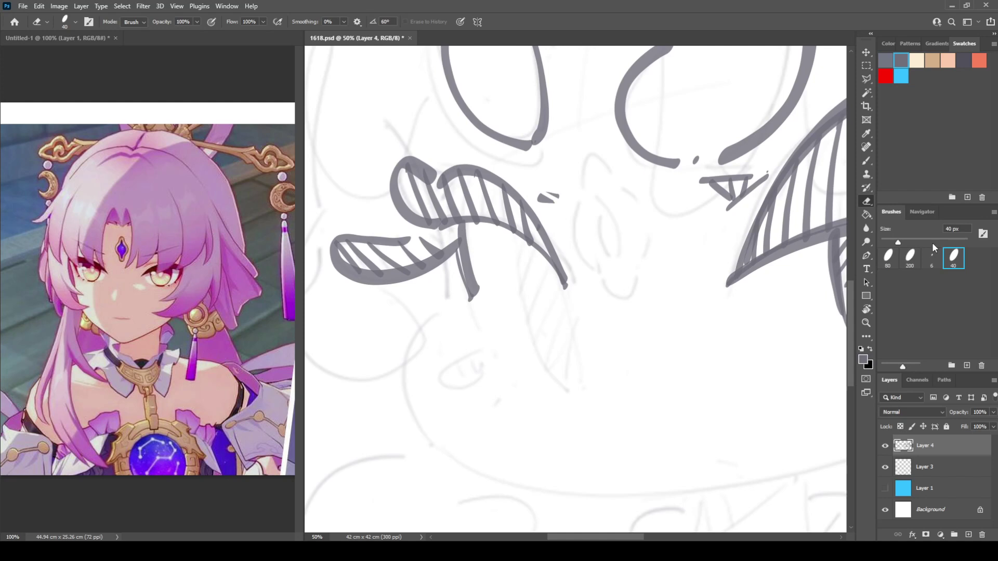
pyautogui.click(888, 256)
pyautogui.click(923, 213)
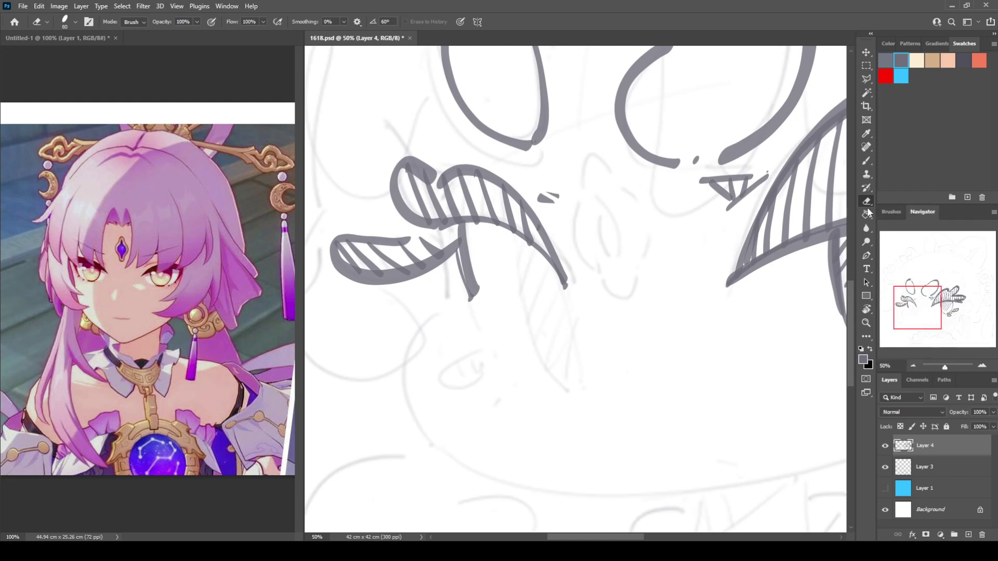
pyautogui.click(891, 212)
pyautogui.click(910, 257)
pyautogui.click(922, 212)
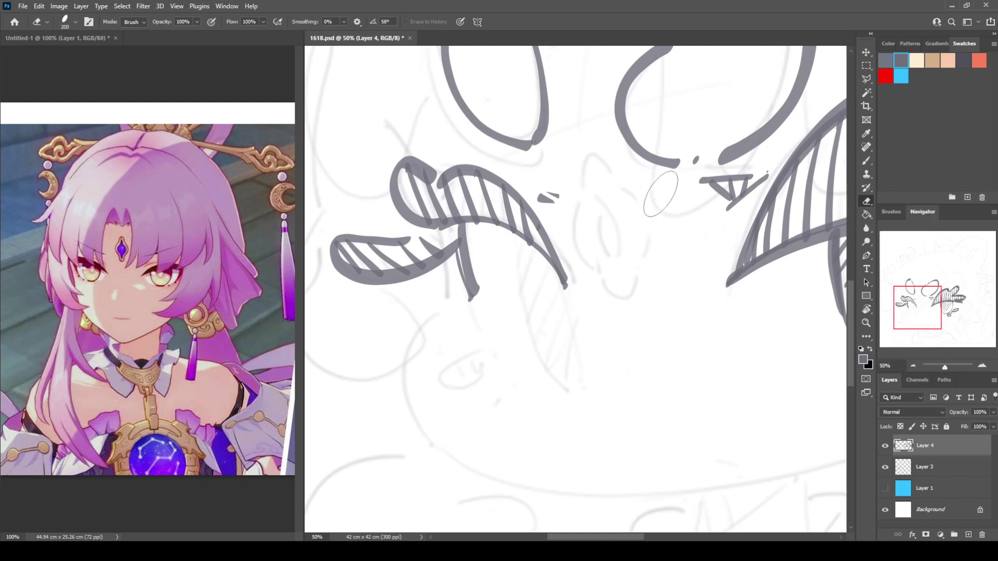
pyautogui.moveTo(562, 193)
pyautogui.mouseDown()
pyautogui.moveTo(556, 200)
pyautogui.moveTo(550, 173)
pyautogui.moveTo(550, 204)
pyautogui.mouseUp()
# Step: Draw a small hatched triangle at the left eye's inner corner, with a dot beside it
pyautogui.press('b')
pyautogui.moveTo(546, 178); pyautogui.dragTo(541, 193)
pyautogui.click(564, 193)
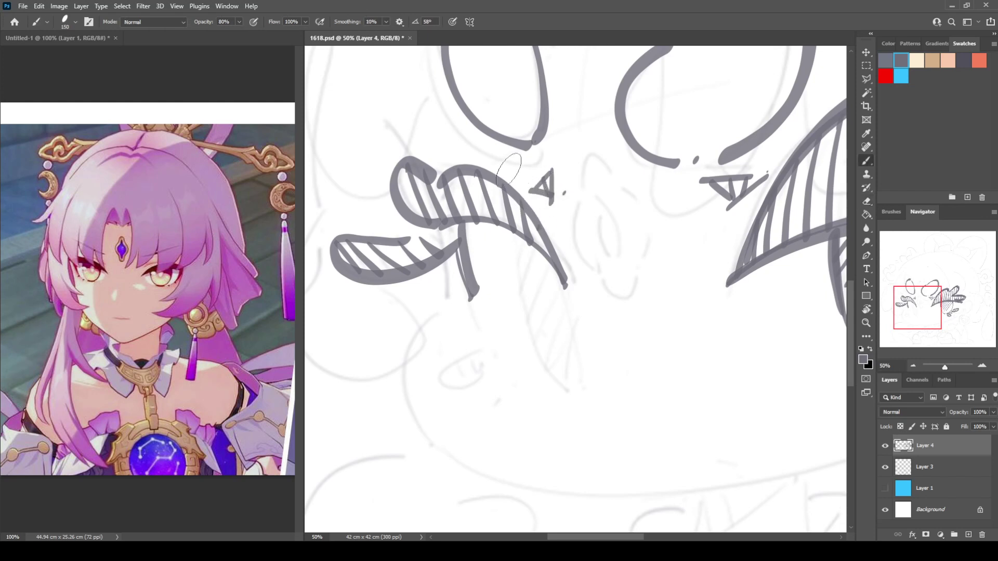
# Step: Redraw the short line under the left eye's lash thinner, and add a hatched lower lash oval with a dash beside it
pyautogui.moveTo(464, 357); pyautogui.dragTo(497, 304)
pyautogui.press('e')
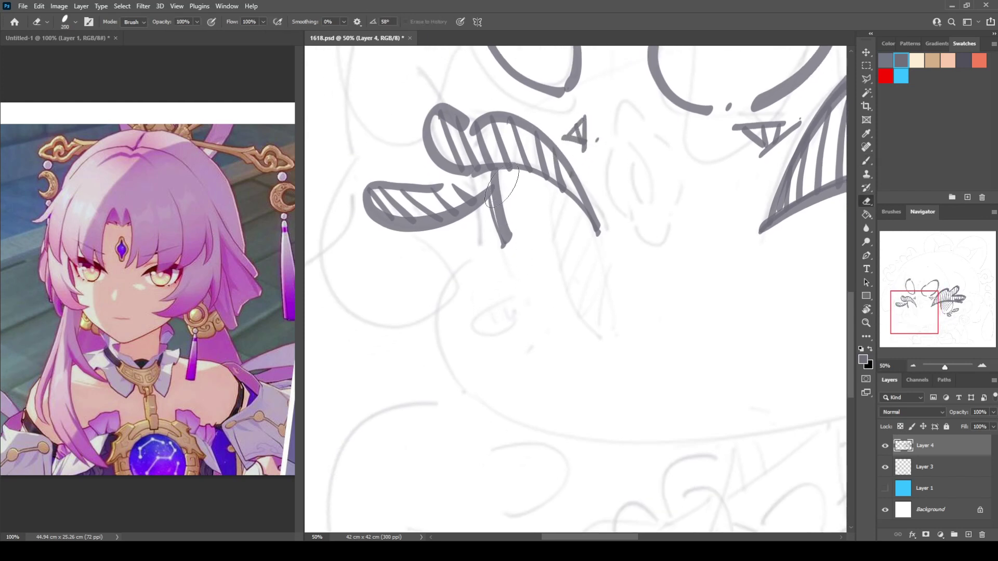
pyautogui.moveTo(503, 185); pyautogui.dragTo(517, 245)
pyautogui.press('b')
pyautogui.moveTo(493, 174); pyautogui.dragTo(508, 249)
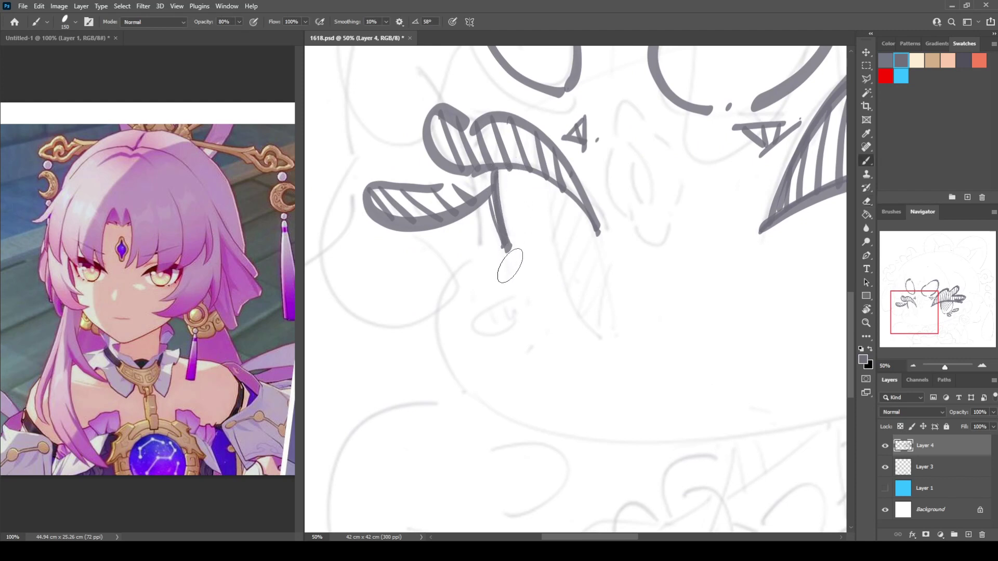
pyautogui.moveTo(507, 295)
pyautogui.mouseDown()
pyautogui.moveTo(476, 334)
pyautogui.moveTo(520, 319)
pyautogui.mouseUp()
pyautogui.moveTo(474, 307)
pyautogui.mouseDown()
pyautogui.moveTo(489, 333)
pyautogui.moveTo(502, 319)
pyautogui.moveTo(497, 297)
pyautogui.moveTo(512, 326)
pyautogui.moveTo(557, 348)
pyautogui.moveTo(500, 317)
pyautogui.mouseUp()
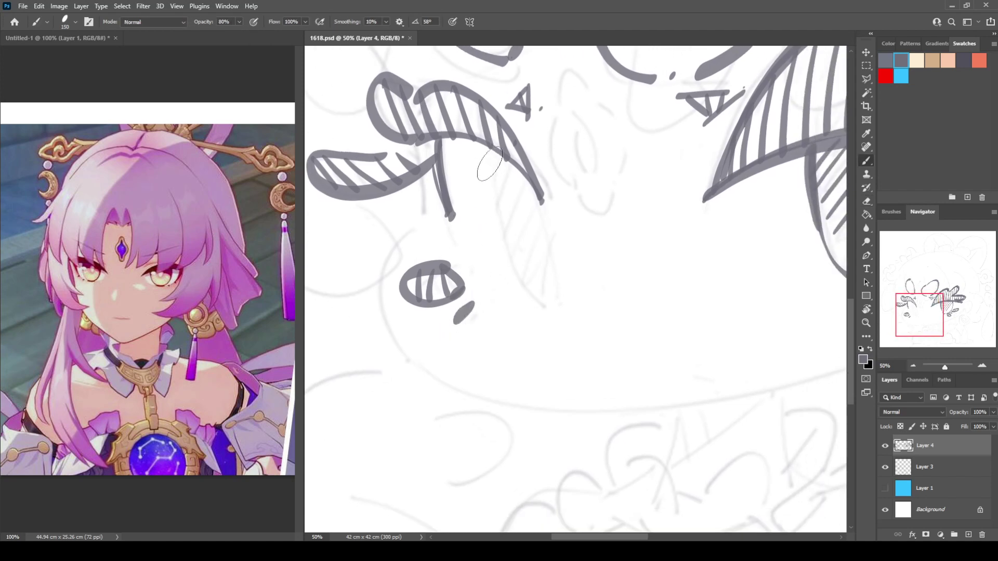
# Step: Outline the left eye's narrow slanted iris beneath the lash, fill it with diagonal hatching, and thicken its outer edge
pyautogui.moveTo(490, 154)
pyautogui.mouseDown()
pyautogui.moveTo(504, 245)
pyautogui.moveTo(545, 317)
pyautogui.mouseUp()
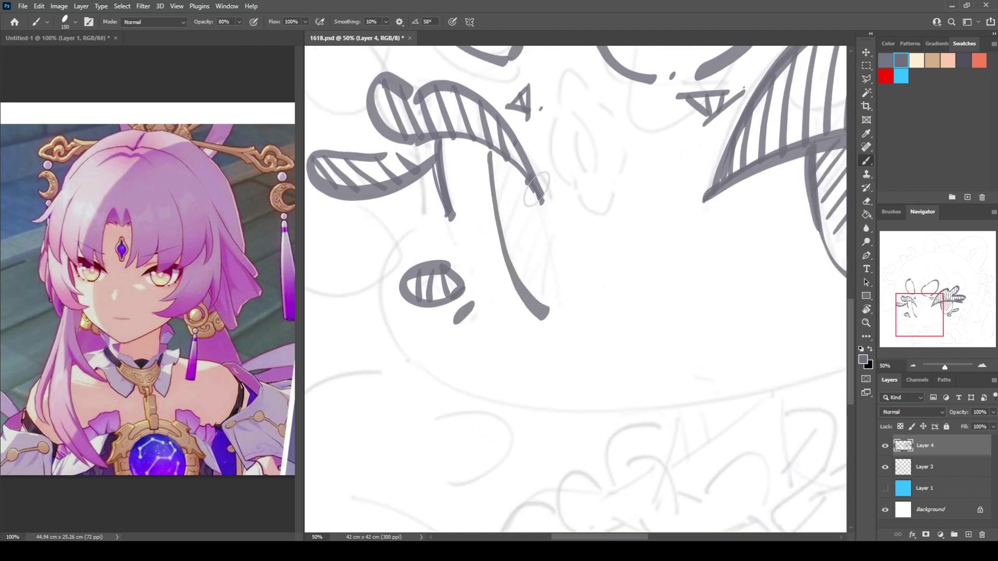
pyautogui.moveTo(534, 181)
pyautogui.mouseDown()
pyautogui.moveTo(570, 277)
pyautogui.moveTo(567, 311)
pyautogui.mouseUp()
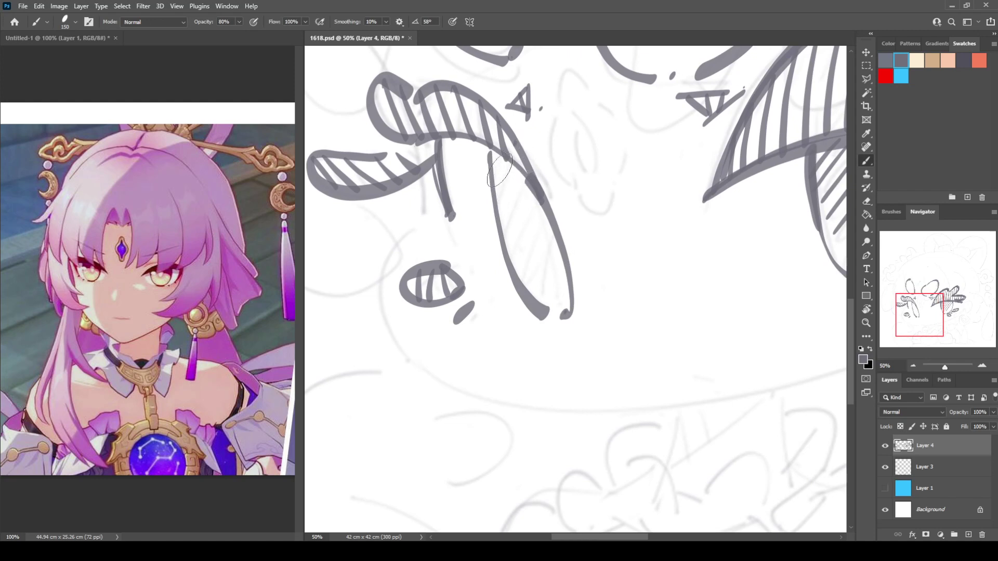
pyautogui.moveTo(503, 158)
pyautogui.mouseDown()
pyautogui.moveTo(491, 179)
pyautogui.moveTo(514, 172)
pyautogui.moveTo(495, 205)
pyautogui.mouseUp()
pyautogui.moveTo(524, 177)
pyautogui.mouseDown()
pyautogui.moveTo(494, 207)
pyautogui.moveTo(531, 184)
pyautogui.moveTo(505, 227)
pyautogui.mouseUp()
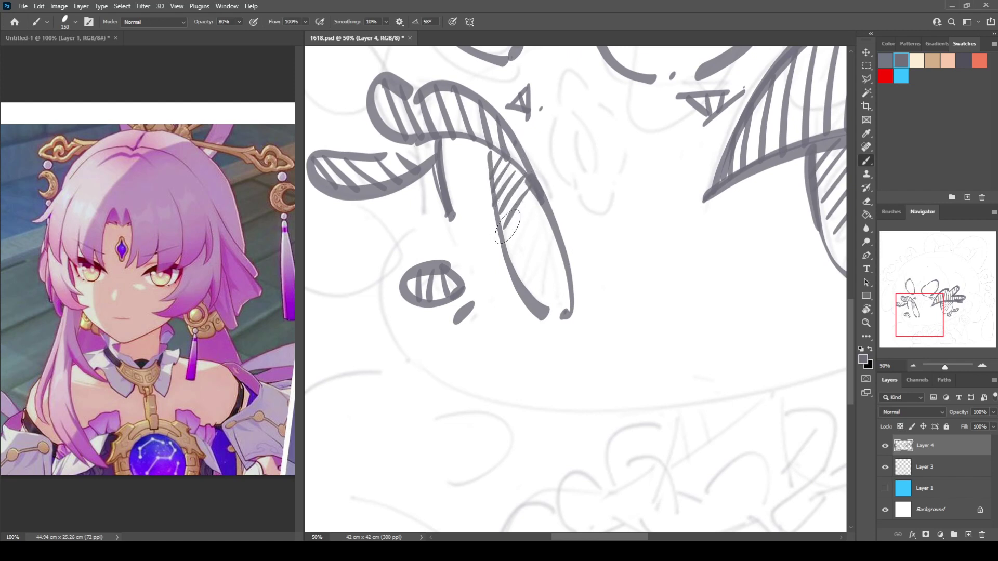
pyautogui.moveTo(537, 199)
pyautogui.mouseDown()
pyautogui.moveTo(508, 242)
pyautogui.moveTo(510, 266)
pyautogui.mouseUp()
pyautogui.moveTo(555, 228); pyautogui.dragTo(518, 284)
pyautogui.moveTo(518, 284); pyautogui.dragTo(548, 256)
pyautogui.moveTo(558, 251); pyautogui.dragTo(533, 302)
pyautogui.click(550, 283)
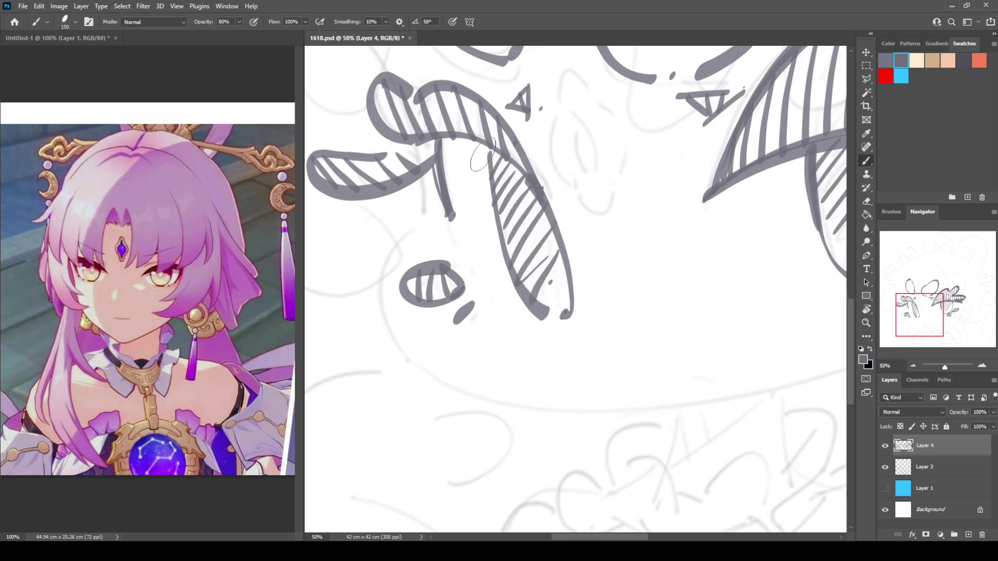
pyautogui.moveTo(486, 149)
pyautogui.mouseDown()
pyautogui.moveTo(496, 229)
pyautogui.moveTo(532, 292)
pyautogui.mouseUp()
# Step: Ink a long slanted line crossing the left eye's outer lash, ending in a dot beneath it
pyautogui.moveTo(452, 163); pyautogui.dragTo(501, 266)
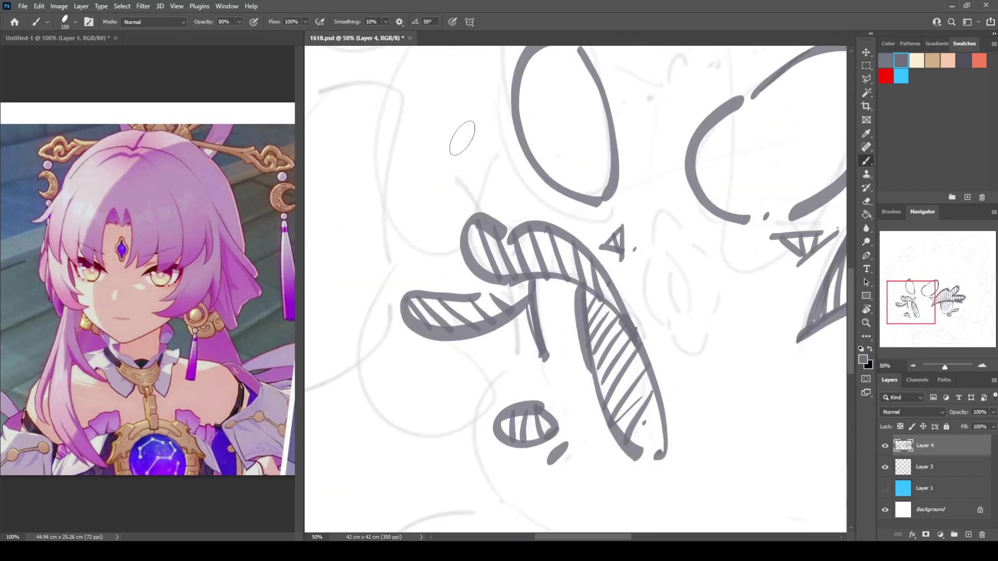
pyautogui.moveTo(457, 133)
pyautogui.mouseDown()
pyautogui.moveTo(491, 227)
pyautogui.moveTo(512, 340)
pyautogui.mouseUp()
pyautogui.hotkey('ctrl', 'z')
pyautogui.moveTo(459, 172); pyautogui.dragTo(515, 348)
pyautogui.click(519, 357)
# Step: Extend the diagonal hatching into the lower part of the right eye's iris
pyautogui.moveTo(562, 273)
pyautogui.mouseDown()
pyautogui.moveTo(397, 104)
pyautogui.moveTo(398, 126)
pyautogui.mouseUp()
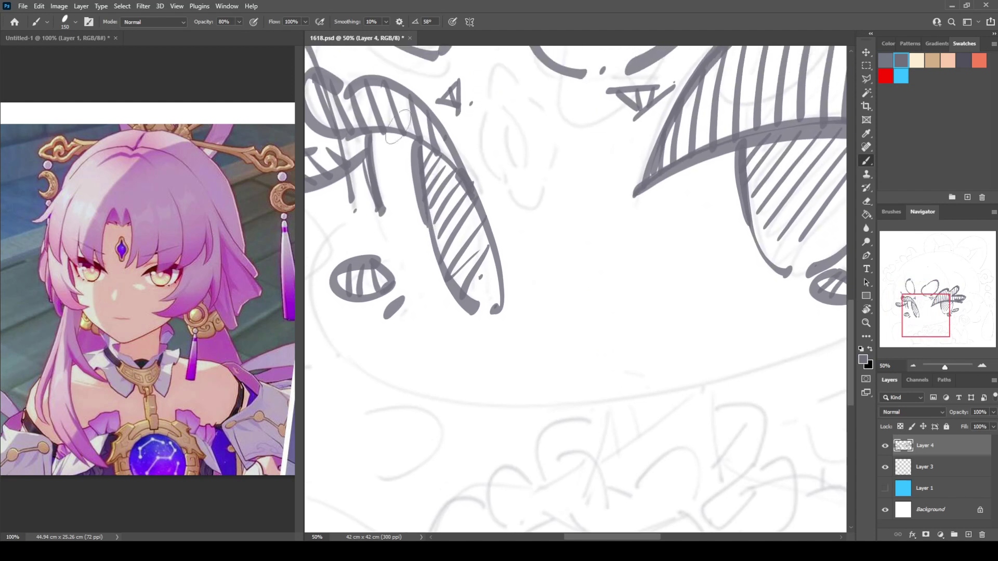
pyautogui.hotkey('ctrl', '-')
pyautogui.moveTo(580, 254)
pyautogui.mouseDown()
pyautogui.moveTo(519, 289)
pyautogui.moveTo(525, 267)
pyautogui.mouseUp()
pyautogui.moveTo(722, 224); pyautogui.dragTo(681, 288)
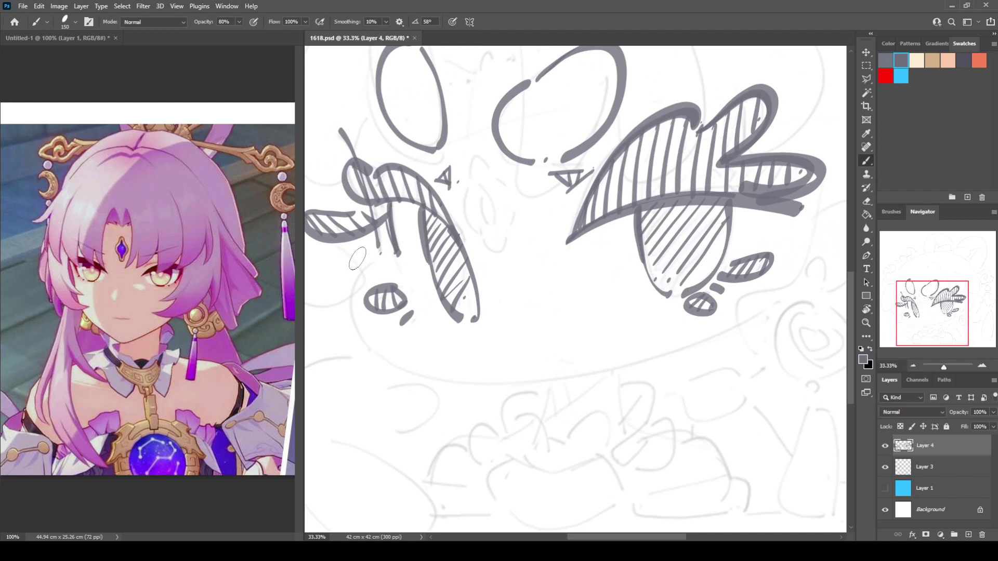
pyautogui.moveTo(372, 265)
pyautogui.mouseDown()
pyautogui.moveTo(347, 298)
pyautogui.moveTo(364, 345)
pyautogui.moveTo(466, 387)
pyautogui.moveTo(697, 359)
pyautogui.mouseUp()
pyautogui.hotkey('ctrl', 'z')
pyautogui.moveTo(381, 255)
pyautogui.mouseDown()
pyautogui.moveTo(358, 278)
pyautogui.moveTo(362, 326)
pyautogui.moveTo(436, 372)
pyautogui.moveTo(576, 382)
pyautogui.moveTo(778, 304)
pyautogui.moveTo(357, 280)
pyautogui.moveTo(358, 342)
pyautogui.moveTo(416, 379)
pyautogui.moveTo(569, 380)
pyautogui.moveTo(746, 317)
pyautogui.moveTo(795, 287)
pyautogui.mouseUp()
pyautogui.hotkey('ctrl', 'z')
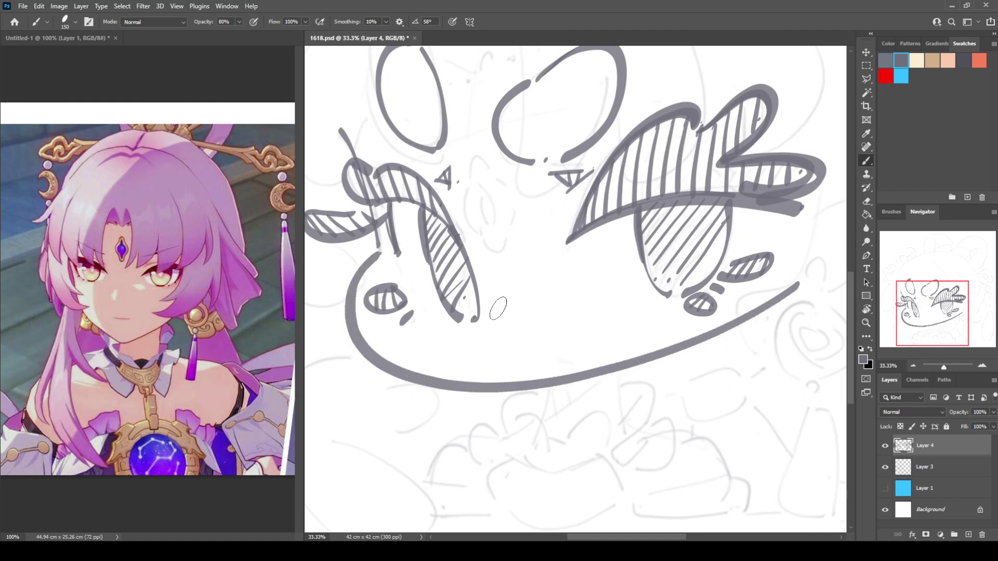
pyautogui.hotkey('ctrl', 'z')
# Step: Ink the face's lower contour in one curve from cheek to cheek, and draw the neck with a diagonally hatched chin shadow
pyautogui.moveTo(382, 249)
pyautogui.mouseDown()
pyautogui.moveTo(361, 272)
pyautogui.moveTo(356, 318)
pyautogui.moveTo(403, 357)
pyautogui.moveTo(500, 378)
pyautogui.moveTo(700, 340)
pyautogui.moveTo(797, 291)
pyautogui.mouseUp()
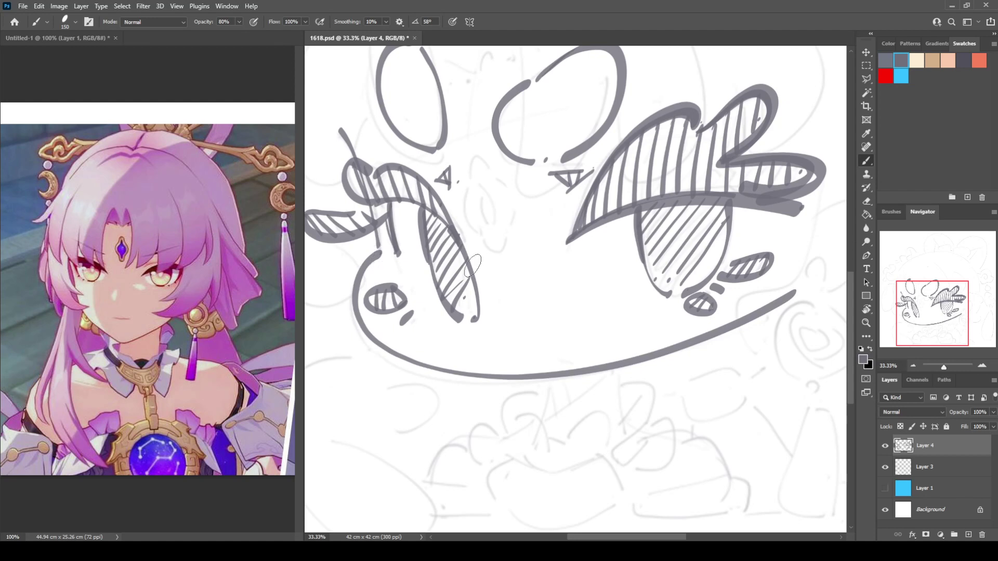
pyautogui.moveTo(553, 380); pyautogui.dragTo(545, 420)
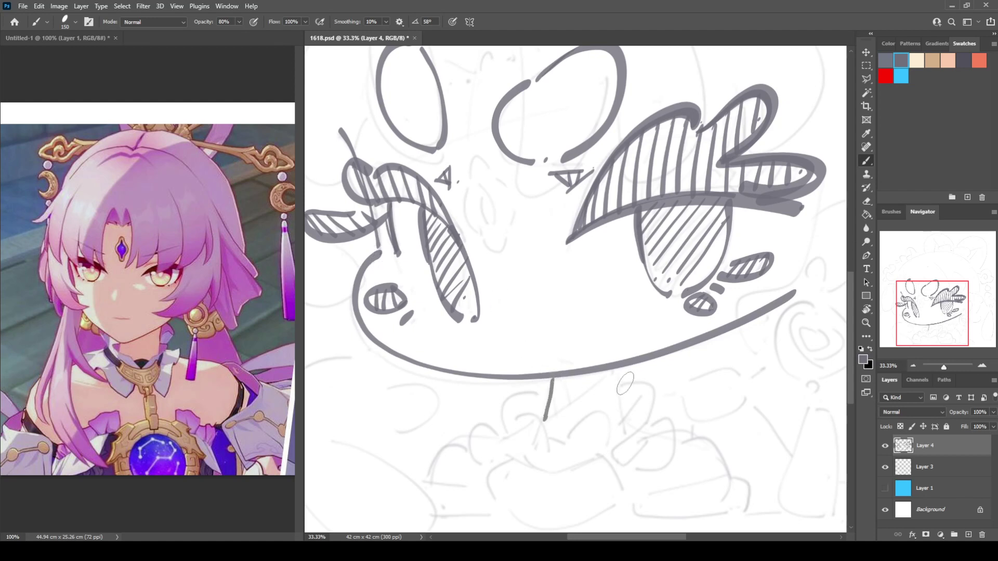
pyautogui.moveTo(619, 367); pyautogui.dragTo(622, 414)
pyautogui.moveTo(617, 367); pyautogui.dragTo(549, 414)
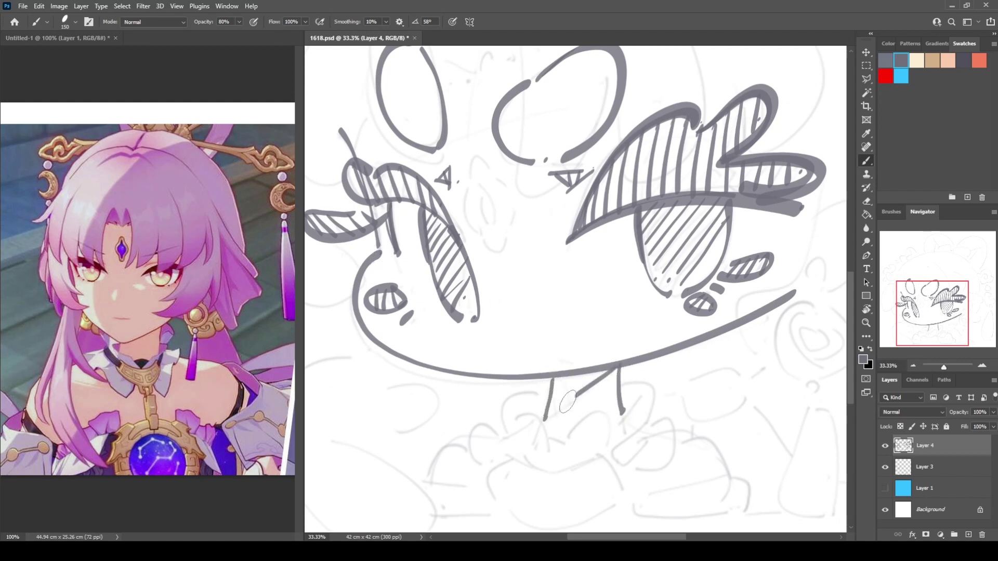
pyautogui.moveTo(559, 378)
pyautogui.mouseDown()
pyautogui.moveTo(552, 409)
pyautogui.moveTo(563, 402)
pyautogui.mouseUp()
pyautogui.moveTo(582, 371); pyautogui.dragTo(573, 399)
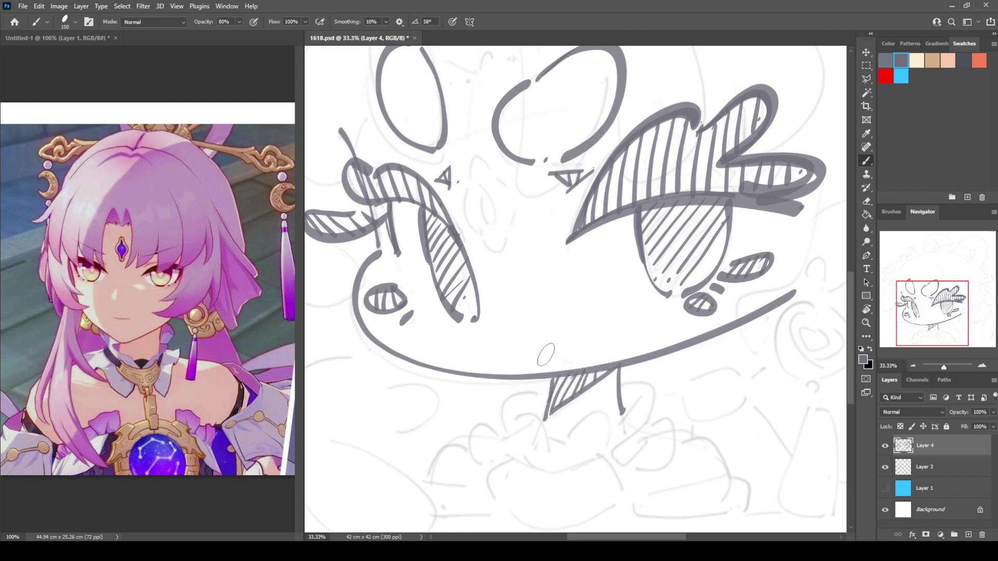
# Step: Draw a short mouth stroke above the chin, and outline the pointed forehead ornament with its inner gem between the eyes
pyautogui.moveTo(558, 353); pyautogui.dragTo(563, 362)
pyautogui.scroll(3, 541, 298)
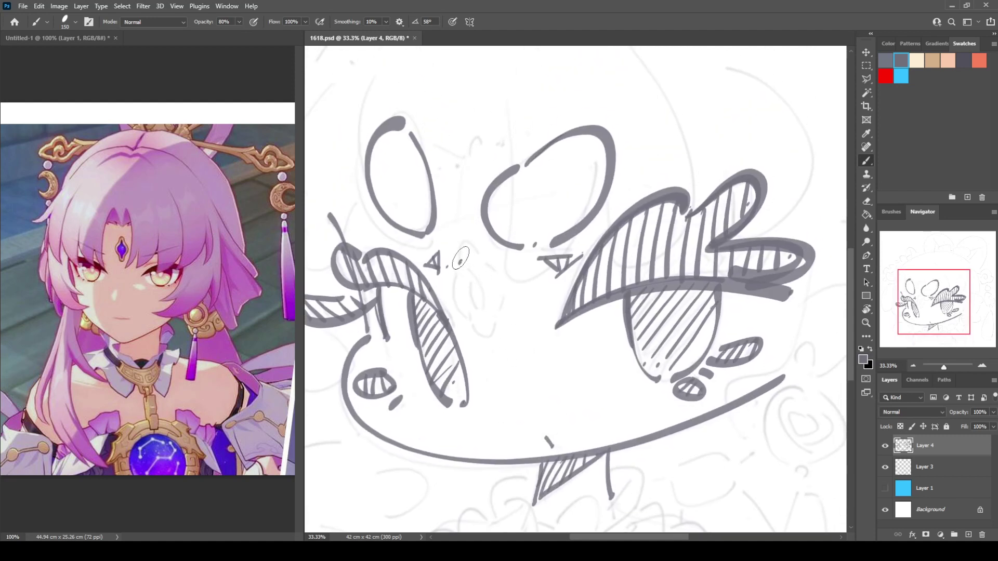
pyautogui.moveTo(460, 262)
pyautogui.mouseDown()
pyautogui.moveTo(478, 256)
pyautogui.moveTo(501, 297)
pyautogui.moveTo(492, 311)
pyautogui.mouseUp()
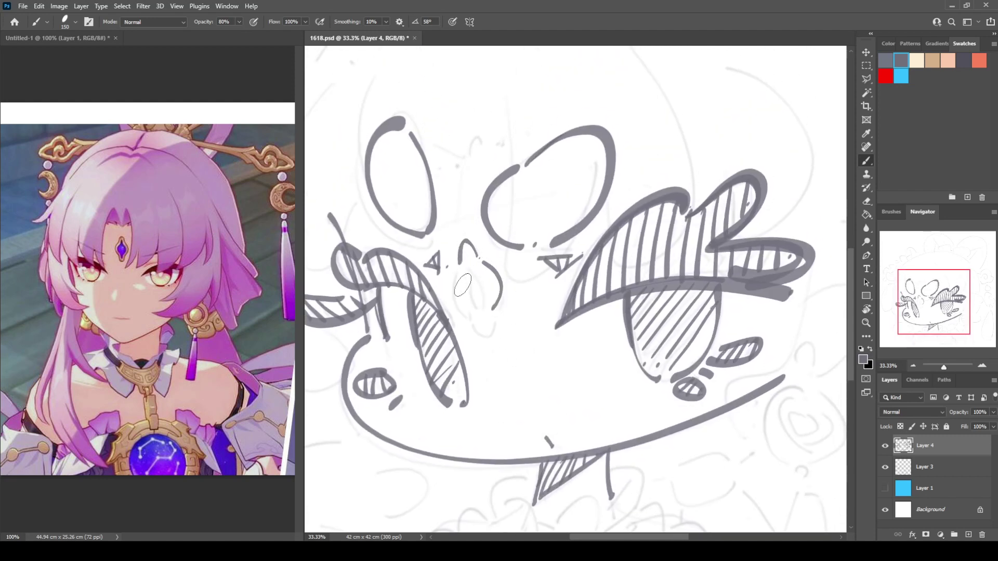
pyautogui.moveTo(458, 266)
pyautogui.mouseDown()
pyautogui.moveTo(467, 314)
pyautogui.moveTo(486, 332)
pyautogui.moveTo(489, 313)
pyautogui.mouseUp()
pyautogui.moveTo(468, 266)
pyautogui.mouseDown()
pyautogui.moveTo(481, 307)
pyautogui.moveTo(479, 299)
pyautogui.mouseUp()
pyautogui.moveTo(557, 397); pyautogui.dragTo(523, 267)
pyautogui.press('e')
pyautogui.moveTo(512, 304); pyautogui.dragTo(514, 315)
pyautogui.press('b')
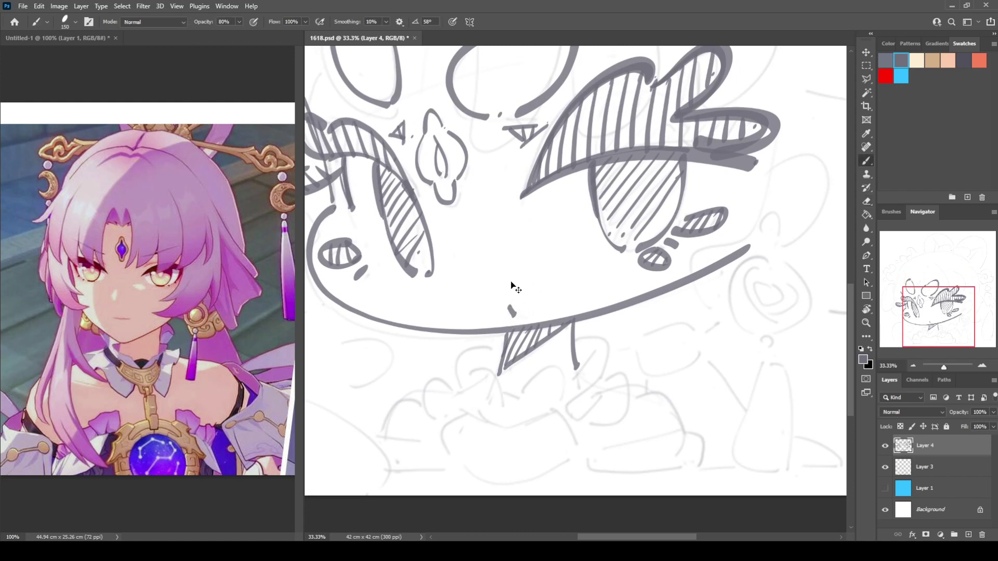
pyautogui.hotkey('ctrl', 'z')
pyautogui.hotkey('ctrl', 'z')
# Step: Ink the ruffled collar beneath the neck with overlapping rounded petals on both sides and a curved front edge
pyautogui.moveTo(567, 361); pyautogui.dragTo(593, 328)
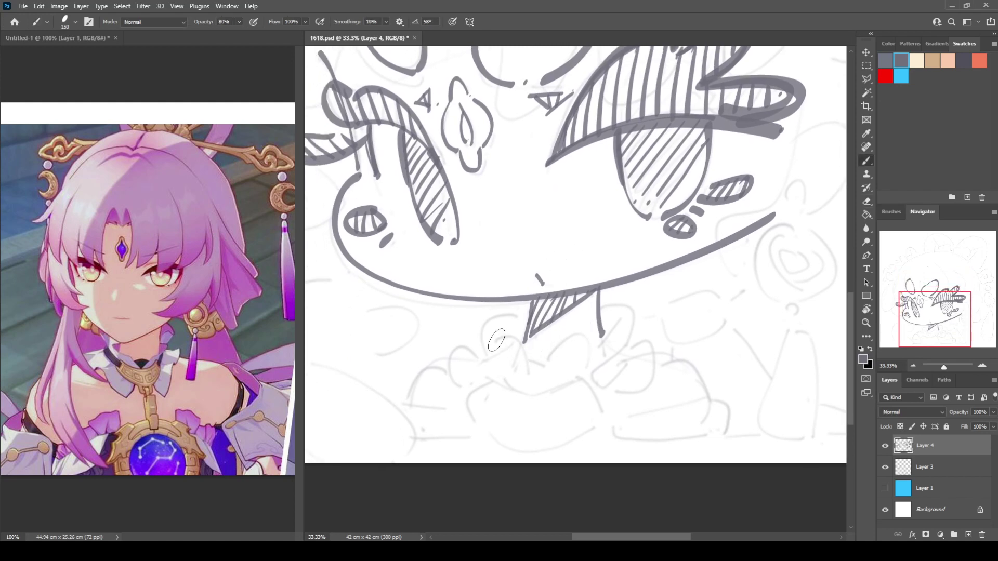
pyautogui.moveTo(496, 342)
pyautogui.mouseDown()
pyautogui.moveTo(519, 347)
pyautogui.moveTo(543, 366)
pyautogui.mouseUp()
pyautogui.hotkey('ctrl', 'z')
pyautogui.moveTo(494, 344)
pyautogui.mouseDown()
pyautogui.moveTo(521, 346)
pyautogui.moveTo(531, 374)
pyautogui.moveTo(583, 343)
pyautogui.moveTo(585, 366)
pyautogui.mouseUp()
pyautogui.moveTo(521, 315)
pyautogui.mouseDown()
pyautogui.moveTo(491, 316)
pyautogui.moveTo(489, 357)
pyautogui.mouseUp()
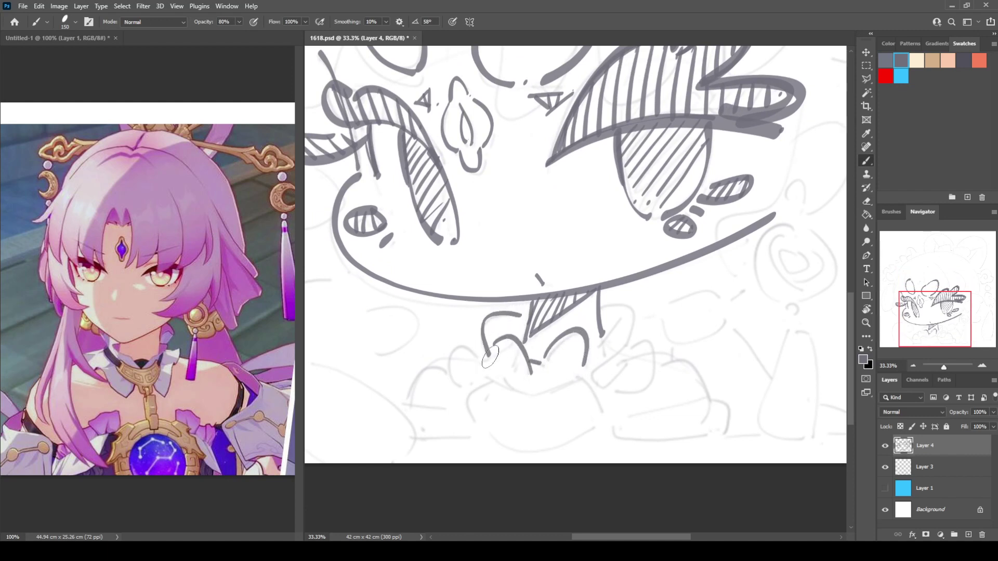
pyautogui.moveTo(590, 346)
pyautogui.mouseDown()
pyautogui.moveTo(609, 300)
pyautogui.moveTo(629, 338)
pyautogui.mouseUp()
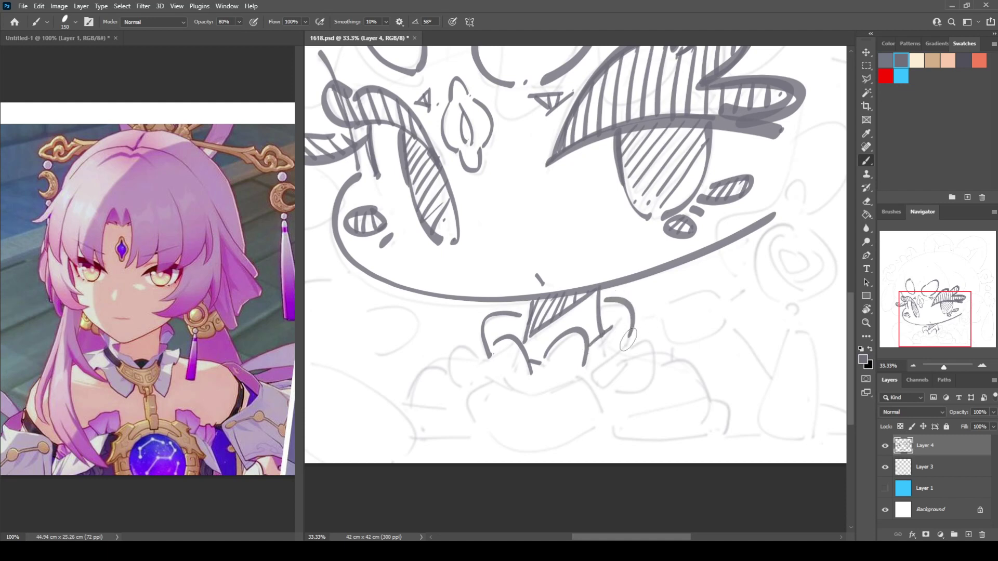
pyautogui.moveTo(592, 373)
pyautogui.mouseDown()
pyautogui.moveTo(627, 346)
pyautogui.moveTo(605, 385)
pyautogui.mouseUp()
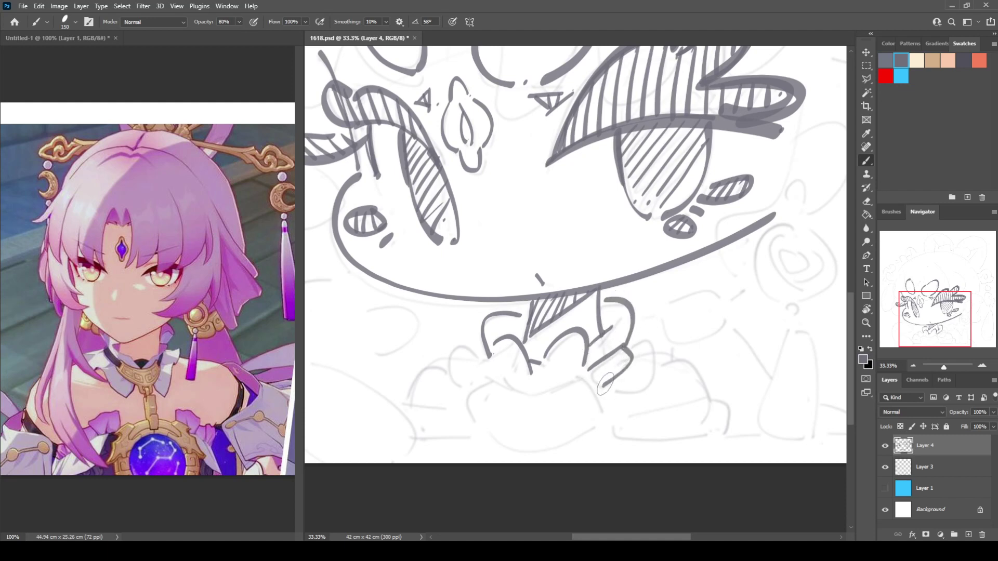
pyautogui.moveTo(641, 349)
pyautogui.mouseDown()
pyautogui.moveTo(647, 388)
pyautogui.moveTo(601, 390)
pyautogui.mouseUp()
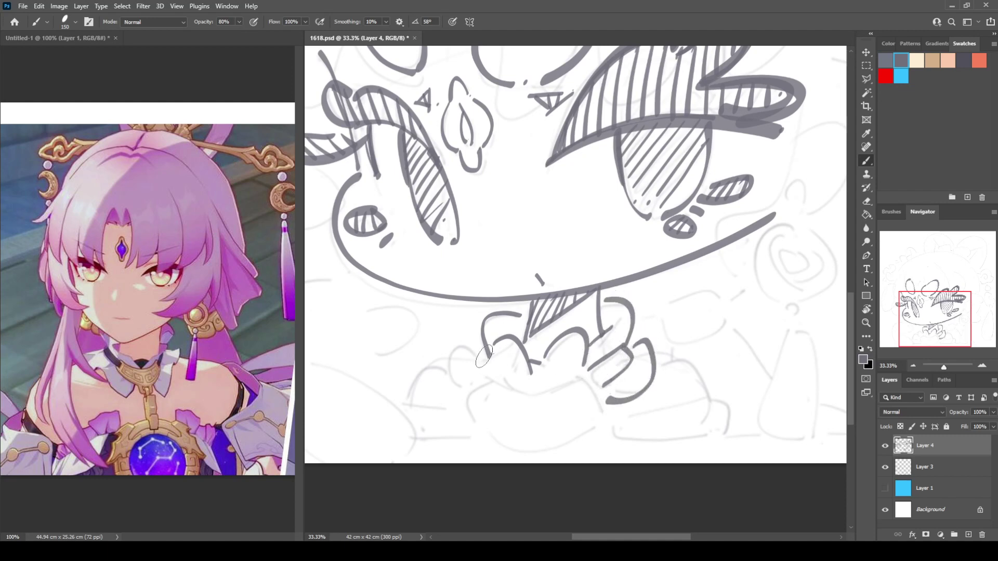
pyautogui.moveTo(483, 357)
pyautogui.mouseDown()
pyautogui.moveTo(468, 389)
pyautogui.moveTo(582, 380)
pyautogui.mouseUp()
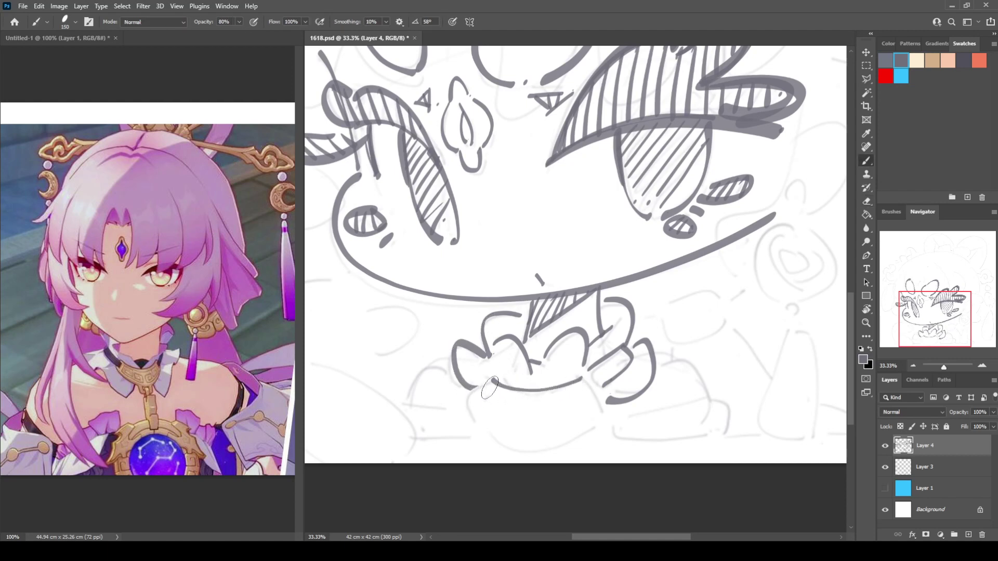
# Step: Outline the rounded chest ornament under the collar with an inner rim line, and decorate it with three square spirals
pyautogui.moveTo(490, 387)
pyautogui.mouseDown()
pyautogui.moveTo(487, 433)
pyautogui.moveTo(554, 447)
pyautogui.moveTo(603, 418)
pyautogui.mouseUp()
pyautogui.moveTo(581, 379); pyautogui.dragTo(599, 413)
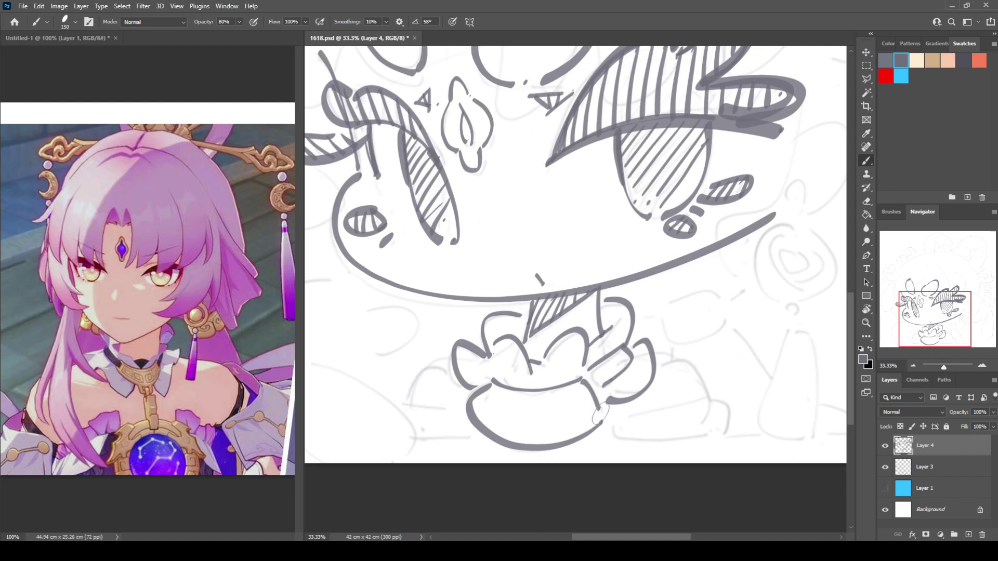
pyautogui.moveTo(478, 408)
pyautogui.mouseDown()
pyautogui.moveTo(525, 431)
pyautogui.moveTo(581, 424)
pyautogui.mouseUp()
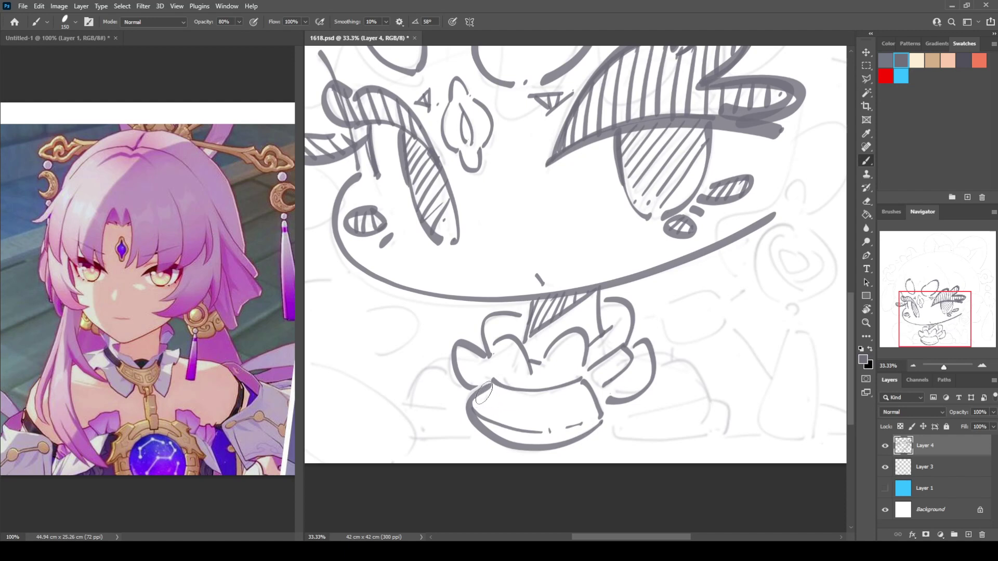
pyautogui.moveTo(484, 392)
pyautogui.mouseDown()
pyautogui.moveTo(491, 410)
pyautogui.moveTo(495, 402)
pyautogui.moveTo(518, 421)
pyautogui.moveTo(528, 407)
pyautogui.mouseUp()
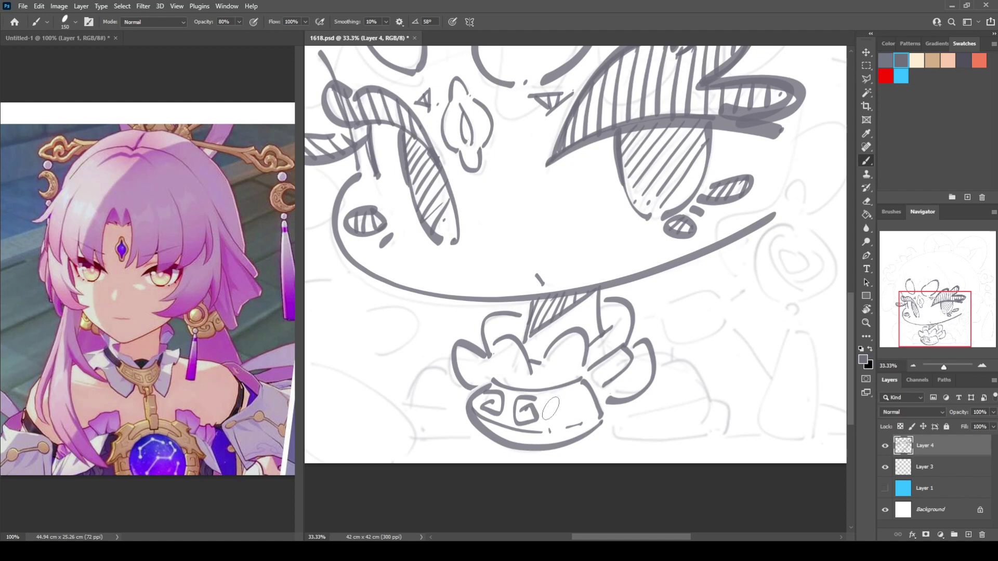
pyautogui.hotkey('ctrl', 'z')
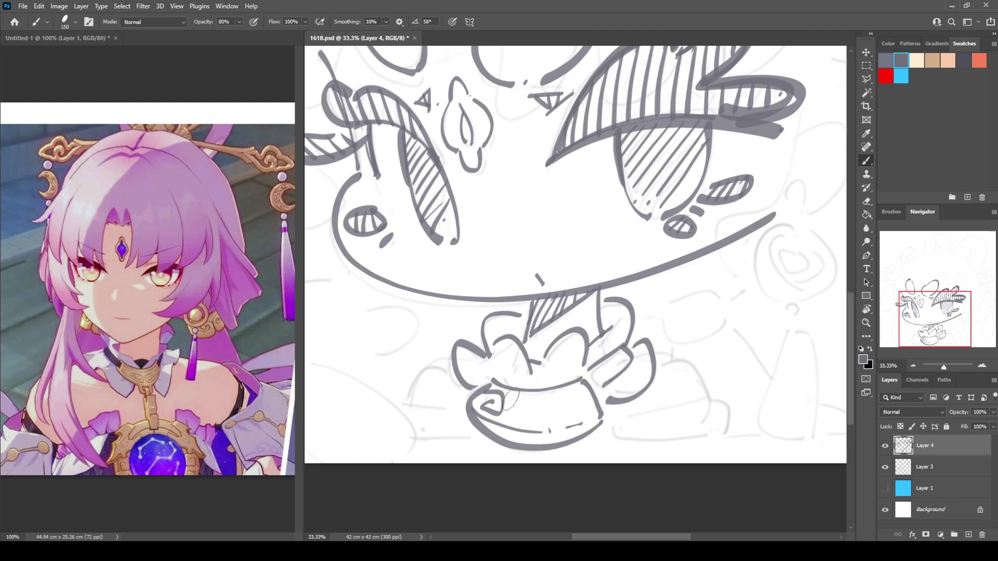
pyautogui.moveTo(517, 401)
pyautogui.mouseDown()
pyautogui.moveTo(517, 422)
pyautogui.moveTo(575, 396)
pyautogui.moveTo(551, 410)
pyautogui.mouseUp()
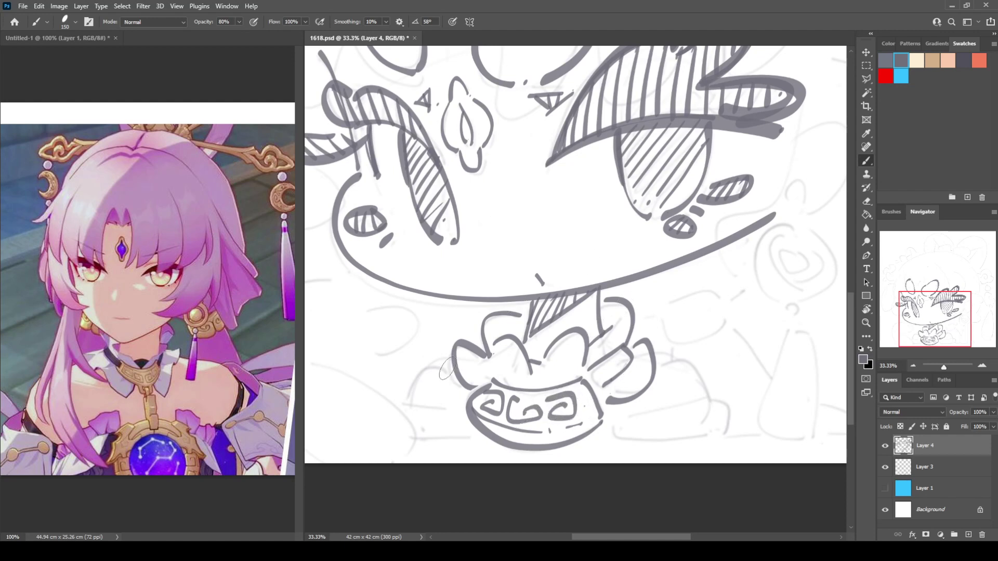
# Step: Ink the scalloped ruffles over both shoulders and the straight edge lines running outward from the chest ornament
pyautogui.moveTo(447, 368)
pyautogui.mouseDown()
pyautogui.moveTo(417, 393)
pyautogui.moveTo(419, 405)
pyautogui.mouseUp()
pyautogui.moveTo(657, 359)
pyautogui.mouseDown()
pyautogui.moveTo(694, 363)
pyautogui.moveTo(703, 388)
pyautogui.mouseUp()
pyautogui.moveTo(615, 414); pyautogui.dragTo(693, 395)
pyautogui.moveTo(702, 385)
pyautogui.mouseDown()
pyautogui.moveTo(718, 385)
pyautogui.moveTo(725, 420)
pyautogui.mouseUp()
pyautogui.moveTo(595, 432); pyautogui.dragTo(730, 425)
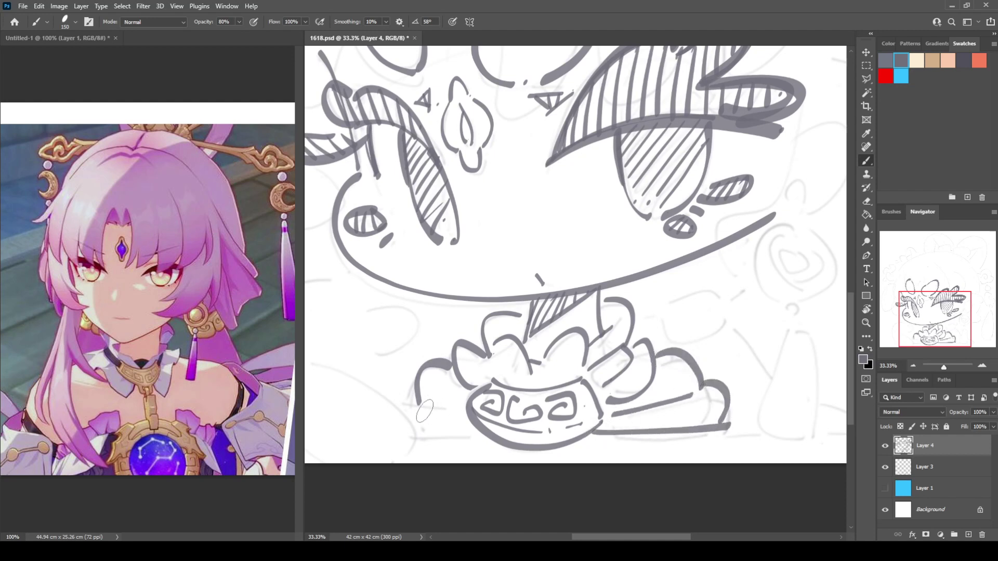
pyautogui.moveTo(410, 404); pyautogui.dragTo(463, 408)
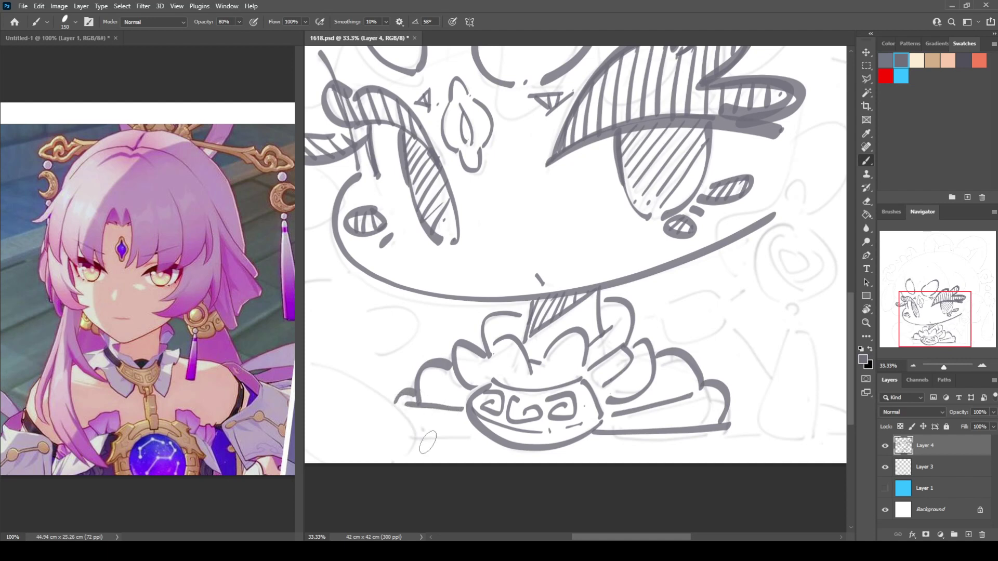
pyautogui.moveTo(415, 439); pyautogui.dragTo(470, 437)
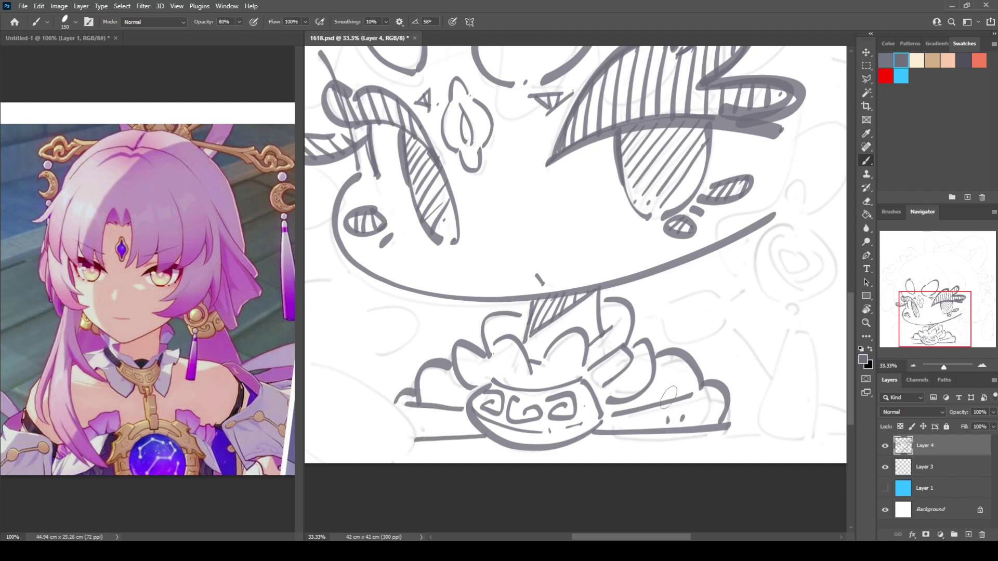
# Step: Ink a large rounded outline beside the left shoulder below the cheek, retrying the stroke until the curve follows the sketch
pyautogui.hscroll(-5, 669, 398)
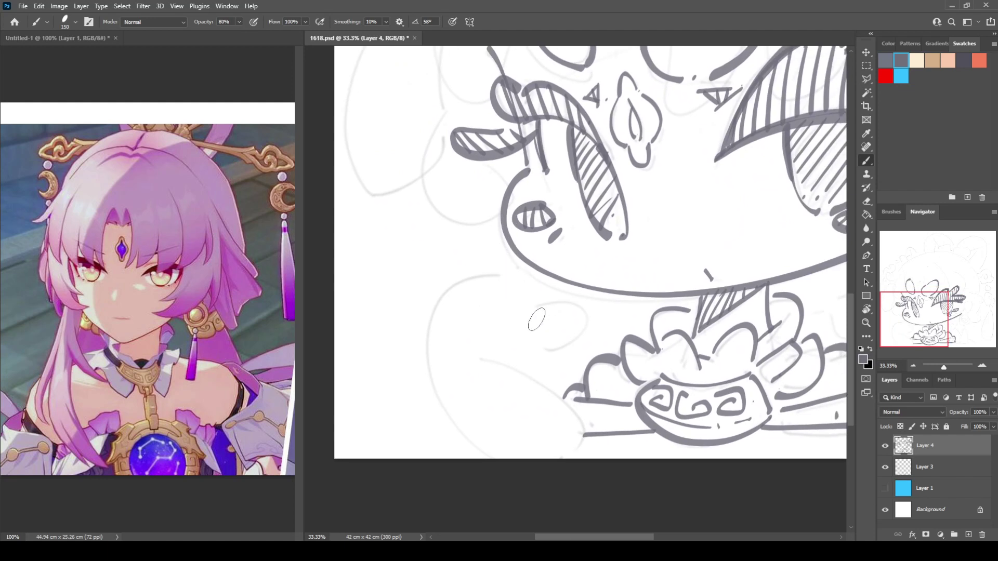
pyautogui.moveTo(516, 275)
pyautogui.mouseDown()
pyautogui.moveTo(437, 338)
pyautogui.moveTo(551, 440)
pyautogui.mouseUp()
pyautogui.hotkey('ctrl', 'z')
pyautogui.moveTo(526, 271)
pyautogui.mouseDown()
pyautogui.moveTo(430, 369)
pyautogui.moveTo(572, 446)
pyautogui.mouseUp()
pyautogui.hotkey('ctrl', 'z')
pyautogui.moveTo(529, 274)
pyautogui.mouseDown()
pyautogui.moveTo(450, 293)
pyautogui.moveTo(556, 447)
pyautogui.moveTo(512, 347)
pyautogui.mouseUp()
pyautogui.hotkey('ctrl', 'z')
pyautogui.moveTo(521, 277)
pyautogui.mouseDown()
pyautogui.moveTo(435, 395)
pyautogui.moveTo(532, 359)
pyautogui.mouseUp()
pyautogui.hotkey('ctrl', 'z')
pyautogui.moveTo(524, 277)
pyautogui.mouseDown()
pyautogui.moveTo(442, 294)
pyautogui.moveTo(555, 451)
pyautogui.moveTo(515, 283)
pyautogui.moveTo(474, 423)
pyautogui.moveTo(525, 355)
pyautogui.mouseUp()
pyautogui.hotkey('ctrl', 'z')
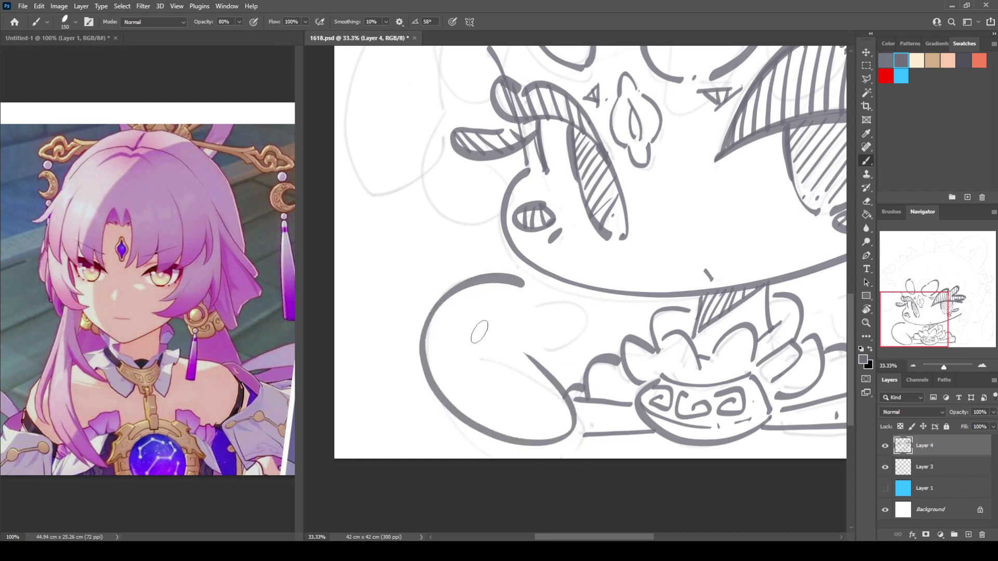
# Step: Add two small dashes and a curved lobe to the rounded shape beside the left shoulder, plus short connecting strokes below the cheek
pyautogui.click(509, 331)
pyautogui.click(521, 336)
pyautogui.moveTo(530, 309)
pyautogui.mouseDown()
pyautogui.moveTo(580, 320)
pyautogui.moveTo(552, 350)
pyautogui.mouseUp()
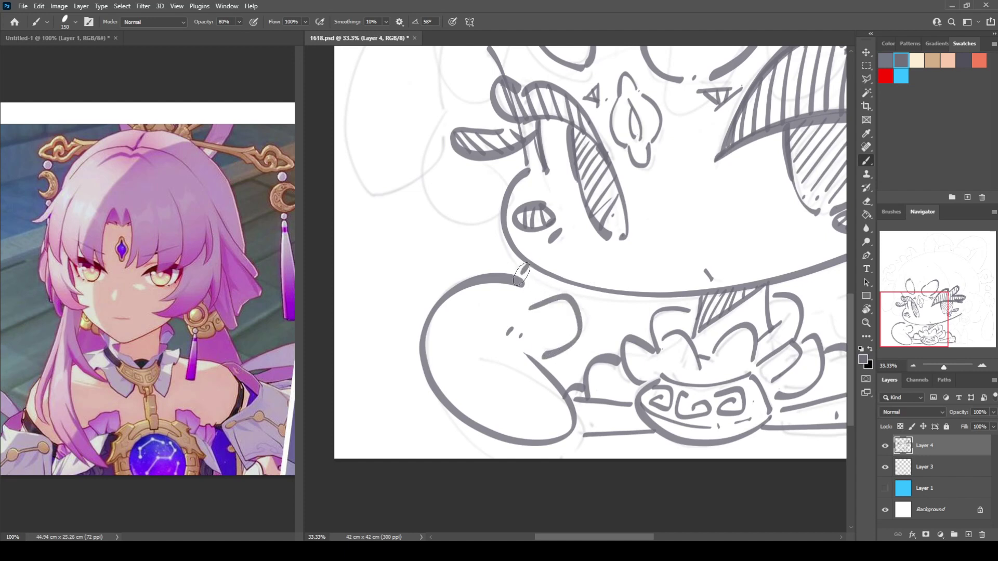
pyautogui.moveTo(521, 275); pyautogui.dragTo(530, 266)
pyautogui.moveTo(603, 294); pyautogui.dragTo(589, 347)
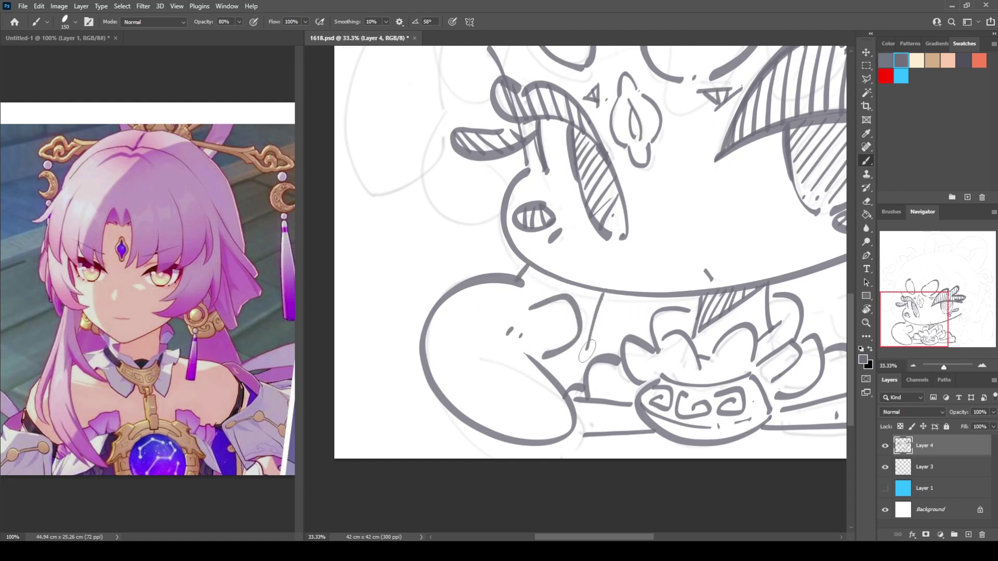
pyautogui.hotkey('ctrl', 'z')
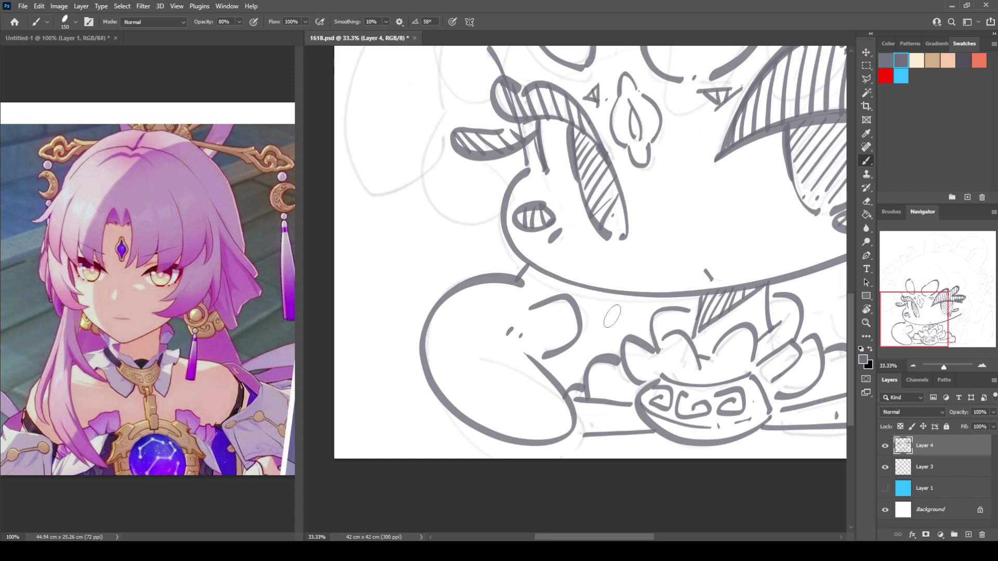
pyautogui.moveTo(617, 304)
pyautogui.mouseDown()
pyautogui.moveTo(603, 346)
pyautogui.moveTo(618, 333)
pyautogui.mouseUp()
# Step: Ink a small circle and the long rounded lobe beneath it at the head's left side, with short accent dashes inside
pyautogui.scroll(5, 475, 312)
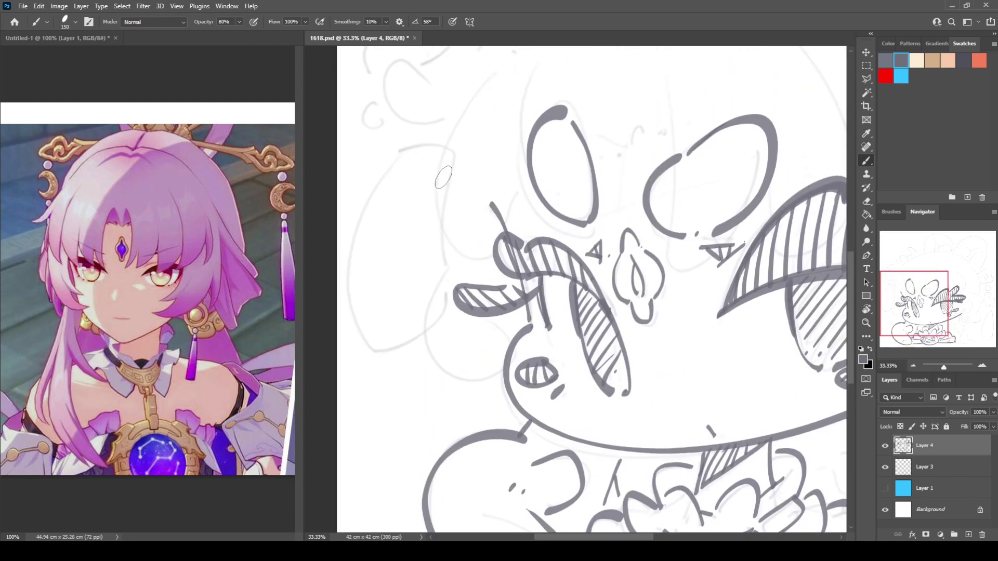
pyautogui.scroll(2, 444, 177)
pyautogui.hscroll(-1, 416, 166)
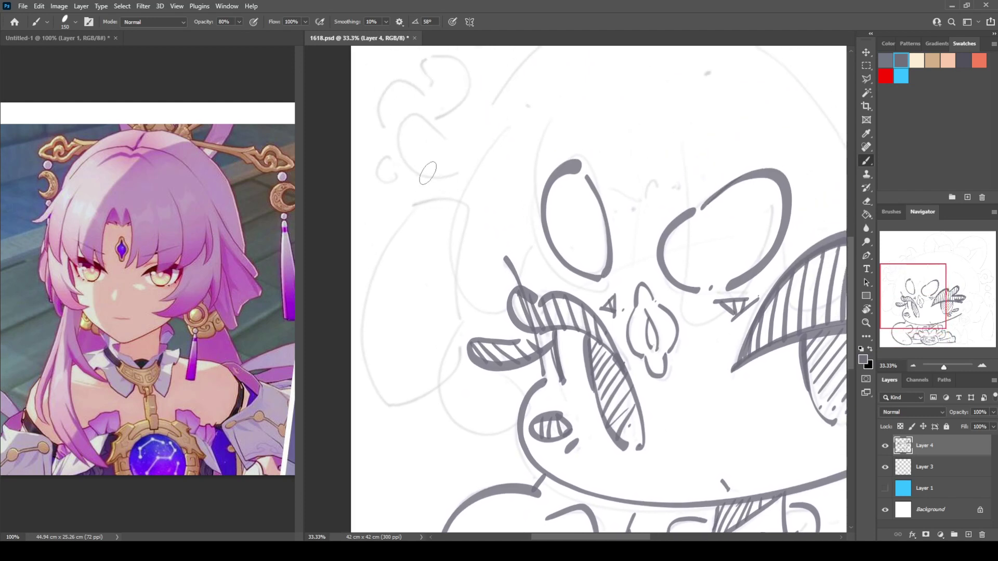
pyautogui.moveTo(400, 174)
pyautogui.mouseDown()
pyautogui.moveTo(387, 169)
pyautogui.moveTo(402, 205)
pyautogui.moveTo(406, 174)
pyautogui.mouseUp()
pyautogui.moveTo(390, 227)
pyautogui.mouseDown()
pyautogui.moveTo(467, 198)
pyautogui.moveTo(465, 234)
pyautogui.mouseUp()
pyautogui.hotkey('ctrl', 'z')
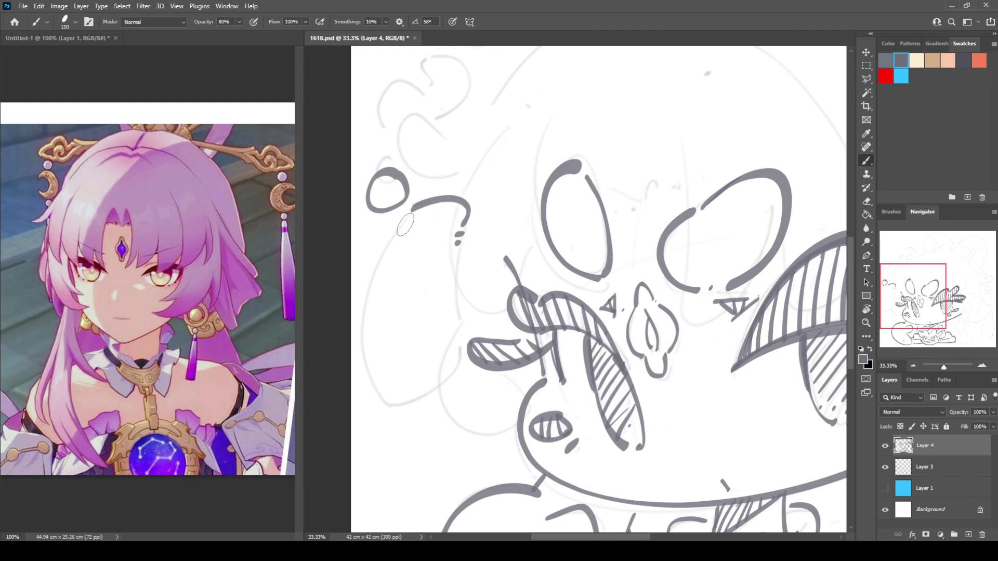
pyautogui.moveTo(413, 210)
pyautogui.mouseDown()
pyautogui.moveTo(384, 250)
pyautogui.moveTo(367, 383)
pyautogui.moveTo(411, 399)
pyautogui.moveTo(449, 374)
pyautogui.mouseUp()
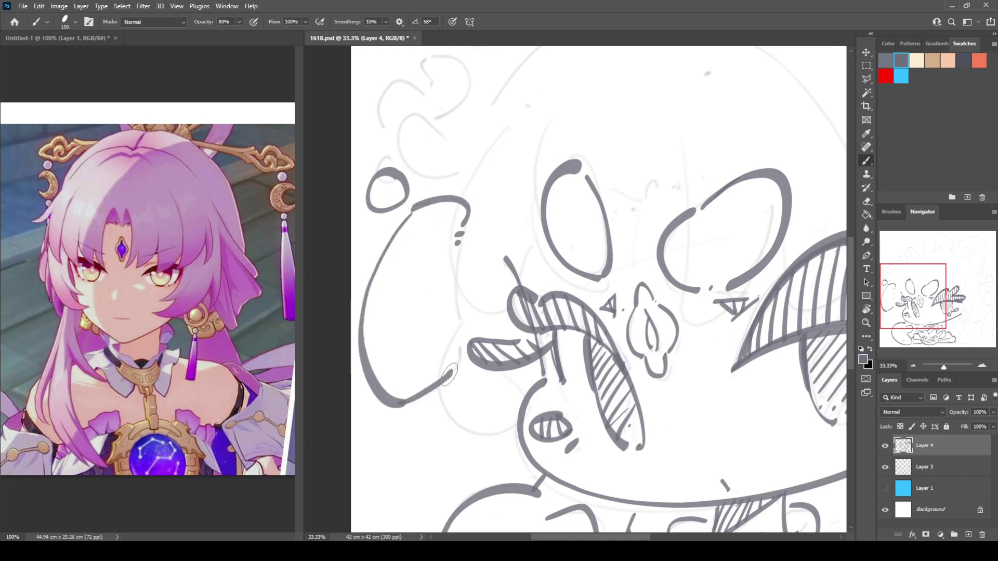
pyautogui.moveTo(457, 258); pyautogui.dragTo(460, 352)
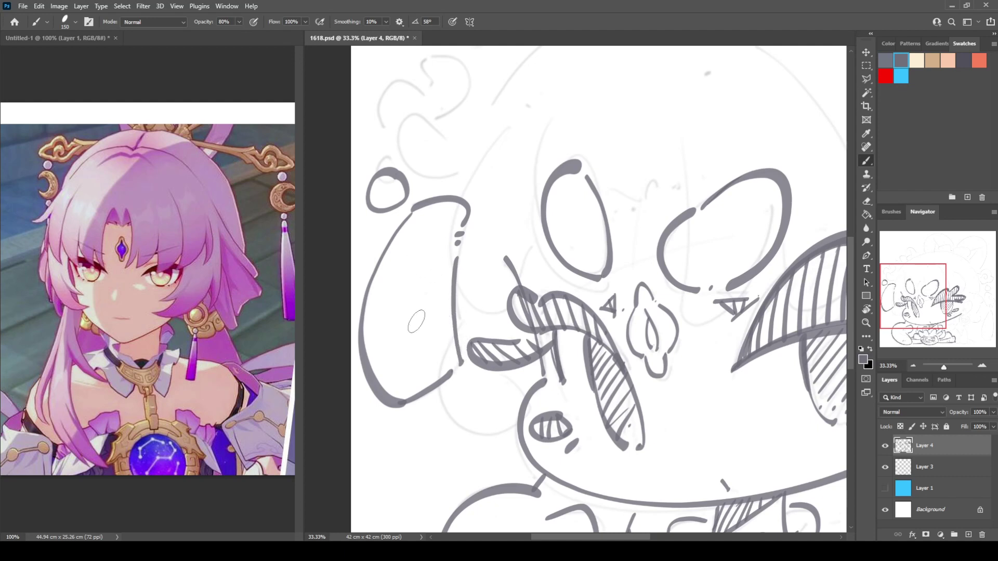
pyautogui.moveTo(394, 372)
pyautogui.mouseDown()
pyautogui.moveTo(399, 384)
pyautogui.moveTo(409, 379)
pyautogui.mouseUp()
pyautogui.click(412, 369)
# Step: Ink the left hair contour, the bang strands around the left brow, and a small notched parting on the forehead
pyautogui.moveTo(503, 274); pyautogui.dragTo(450, 353)
pyautogui.moveTo(464, 202); pyautogui.dragTo(411, 275)
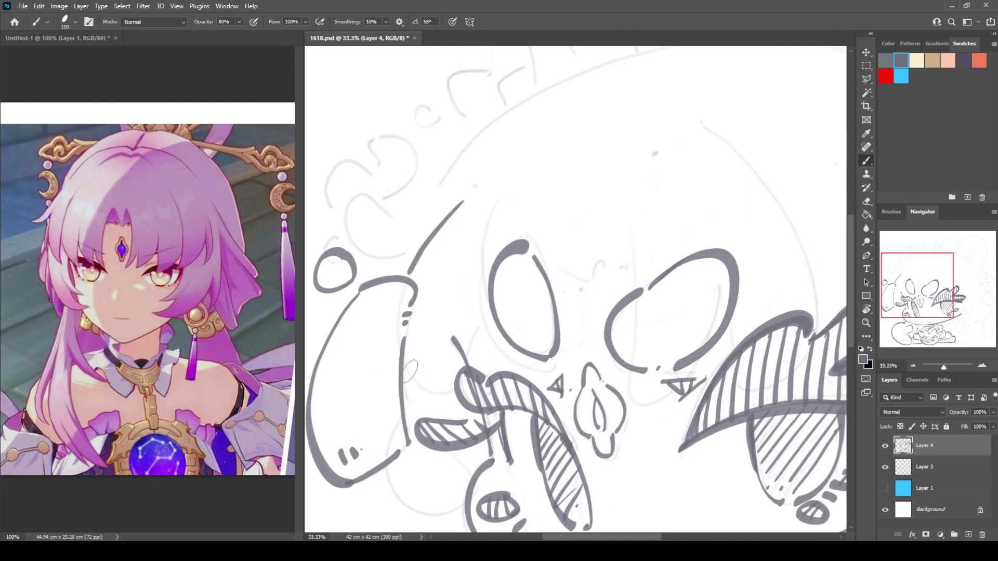
pyautogui.moveTo(411, 371)
pyautogui.mouseDown()
pyautogui.moveTo(470, 361)
pyautogui.moveTo(484, 322)
pyautogui.mouseUp()
pyautogui.moveTo(506, 190)
pyautogui.mouseDown()
pyautogui.moveTo(472, 286)
pyautogui.moveTo(538, 370)
pyautogui.moveTo(541, 314)
pyautogui.mouseUp()
pyautogui.moveTo(557, 275)
pyautogui.mouseDown()
pyautogui.moveTo(484, 239)
pyautogui.moveTo(503, 247)
pyautogui.moveTo(523, 215)
pyautogui.moveTo(542, 226)
pyautogui.mouseUp()
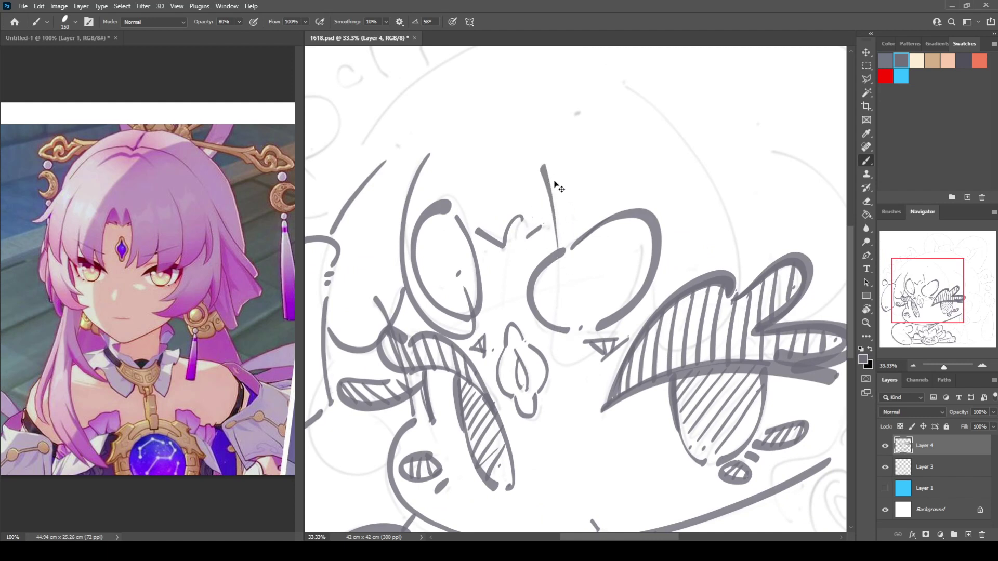
# Step: Ink the bang lock crossing the right brow with its curved tip, and a long arc down to the right eye's lash
pyautogui.moveTo(534, 141); pyautogui.dragTo(559, 330)
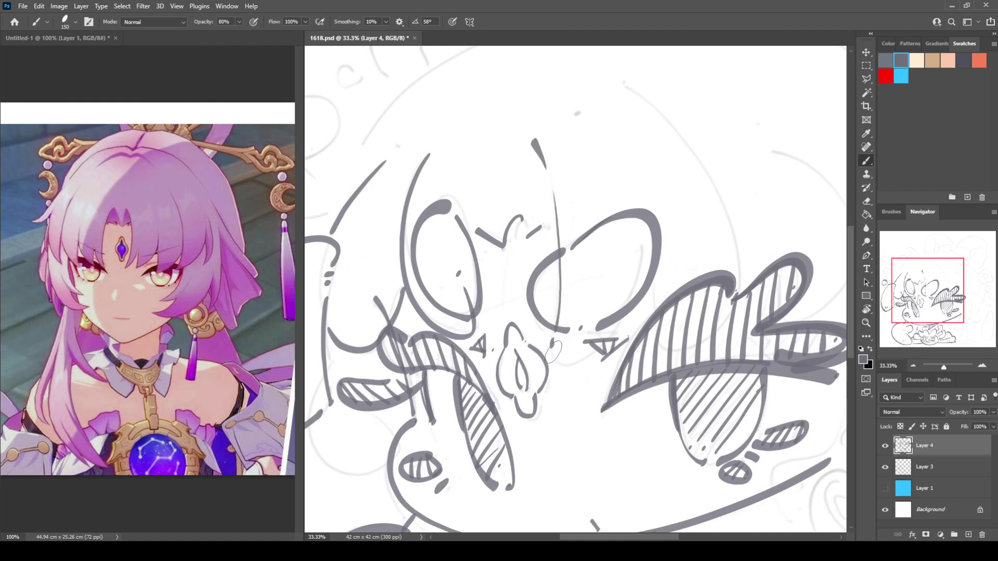
pyautogui.moveTo(689, 142); pyautogui.dragTo(585, 166)
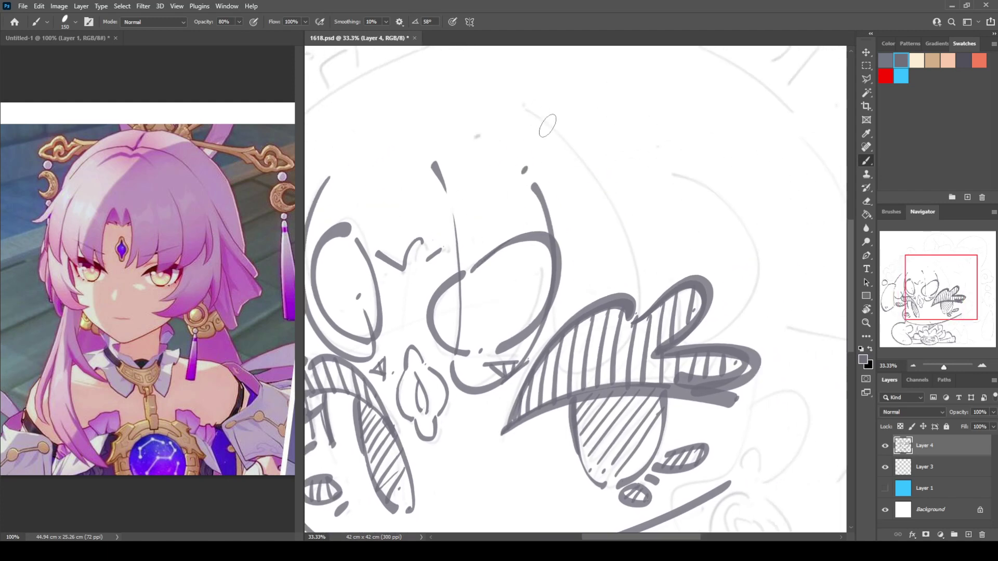
pyautogui.moveTo(516, 106)
pyautogui.mouseDown()
pyautogui.moveTo(569, 142)
pyautogui.moveTo(637, 295)
pyautogui.mouseUp()
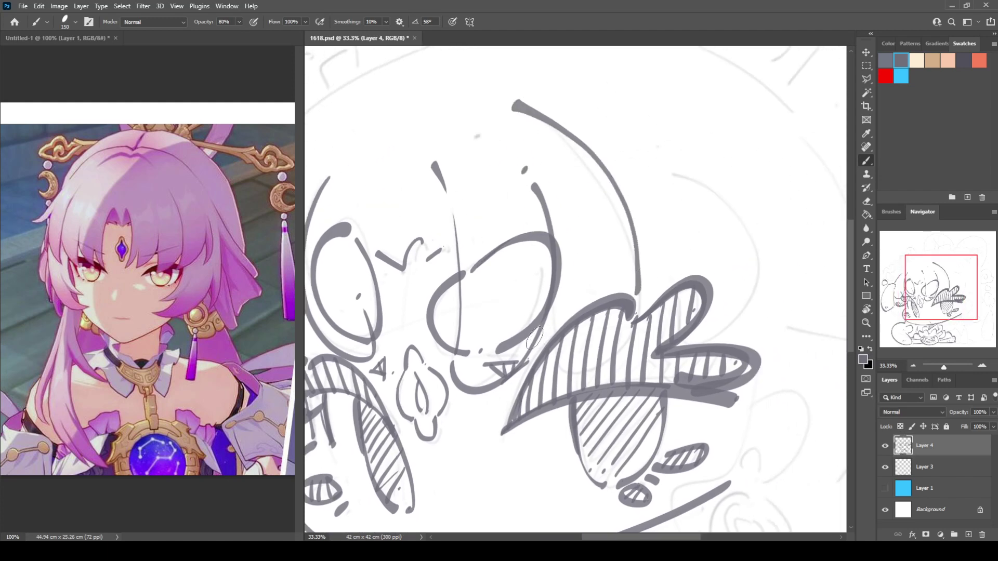
# Step: Ink the outer hair arc past the right lash, a short strand beside the eye, and a hooked curve over the right cheek line
pyautogui.moveTo(535, 338); pyautogui.dragTo(419, 364)
pyautogui.moveTo(560, 181)
pyautogui.mouseDown()
pyautogui.moveTo(621, 312)
pyautogui.moveTo(596, 362)
pyautogui.moveTo(582, 303)
pyautogui.mouseUp()
pyautogui.moveTo(588, 349)
pyautogui.mouseDown()
pyautogui.moveTo(653, 220)
pyautogui.moveTo(592, 287)
pyautogui.mouseUp()
pyautogui.moveTo(566, 318)
pyautogui.mouseDown()
pyautogui.moveTo(548, 358)
pyautogui.moveTo(574, 371)
pyautogui.mouseUp()
pyautogui.moveTo(638, 229); pyautogui.dragTo(633, 273)
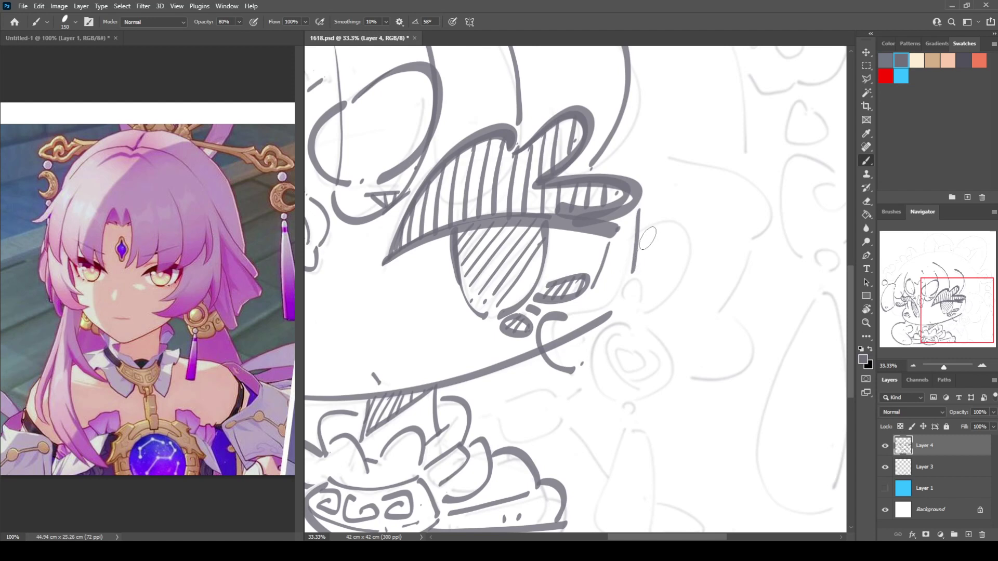
pyautogui.hotkey('ctrl', 'z')
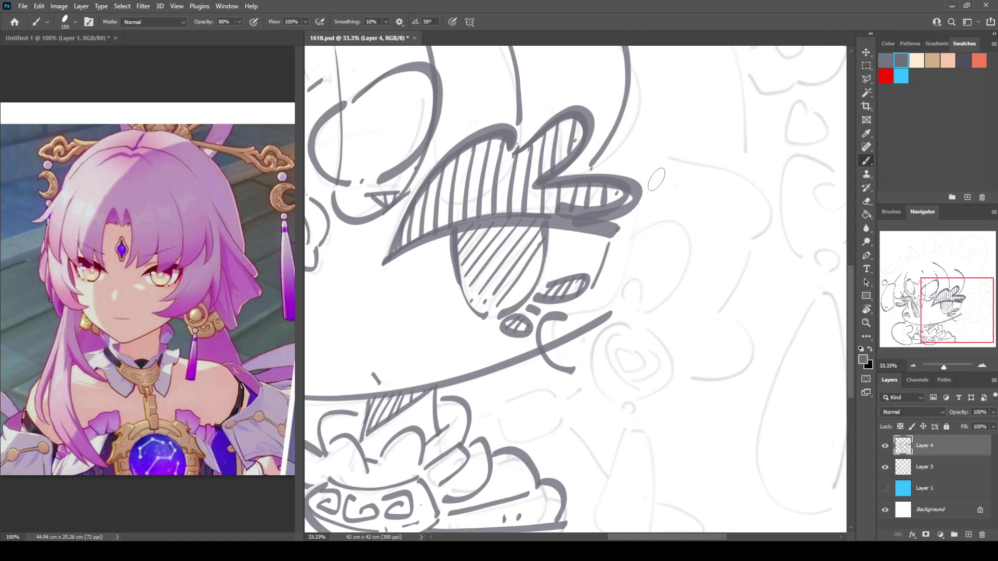
# Step: Ink the long side strand and curved loop right of the face, and draw the round earring with concentric inner rings
pyautogui.moveTo(659, 176); pyautogui.dragTo(660, 286)
pyautogui.hotkey('ctrl', 'z')
pyautogui.moveTo(656, 159)
pyautogui.mouseDown()
pyautogui.moveTo(669, 252)
pyautogui.moveTo(654, 321)
pyautogui.mouseUp()
pyautogui.moveTo(642, 229)
pyautogui.mouseDown()
pyautogui.moveTo(645, 311)
pyautogui.moveTo(589, 353)
pyautogui.moveTo(669, 335)
pyautogui.moveTo(618, 326)
pyautogui.moveTo(589, 372)
pyautogui.moveTo(654, 323)
pyautogui.moveTo(671, 356)
pyautogui.moveTo(656, 342)
pyautogui.moveTo(624, 355)
pyautogui.moveTo(631, 347)
pyautogui.mouseUp()
pyautogui.hotkey('ctrl', 'z')
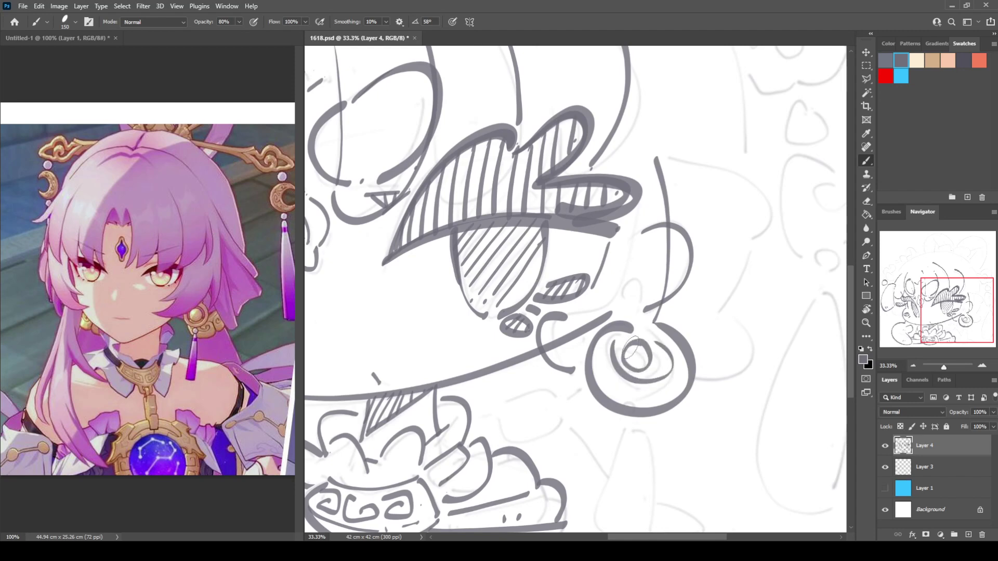
# Step: Outline a teardrop-shaped tassel beneath the round earring, redrawing its curved base and right side to close the shape
pyautogui.moveTo(656, 395); pyautogui.dragTo(668, 223)
pyautogui.moveTo(631, 267)
pyautogui.mouseDown()
pyautogui.moveTo(607, 328)
pyautogui.moveTo(632, 375)
pyautogui.moveTo(679, 375)
pyautogui.mouseUp()
pyautogui.hotkey('ctrl', 'z')
pyautogui.moveTo(631, 277)
pyautogui.mouseDown()
pyautogui.moveTo(596, 361)
pyautogui.moveTo(682, 375)
pyautogui.mouseUp()
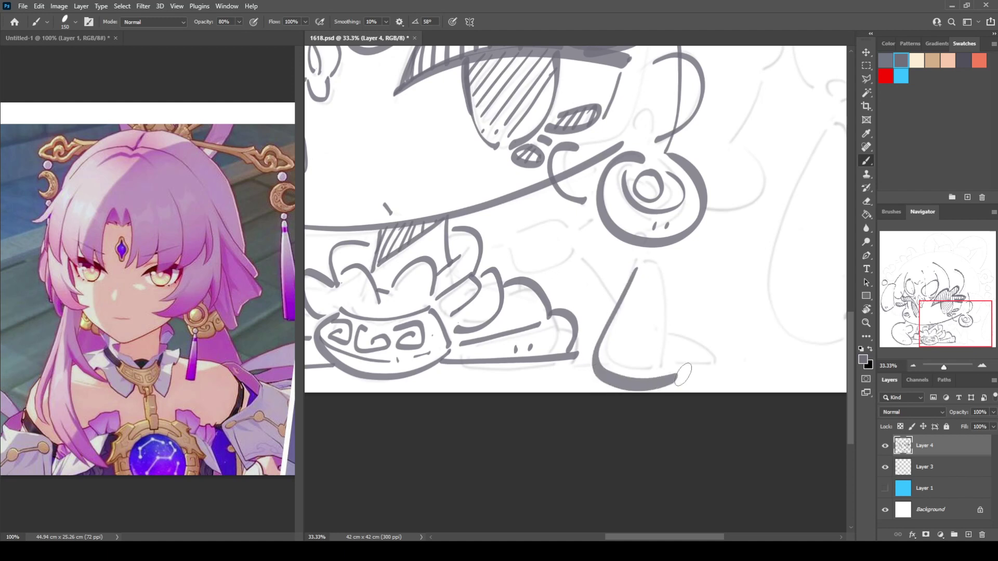
pyautogui.hotkey('ctrl', 'z')
pyautogui.moveTo(644, 265)
pyautogui.mouseDown()
pyautogui.moveTo(607, 361)
pyautogui.moveTo(675, 358)
pyautogui.mouseUp()
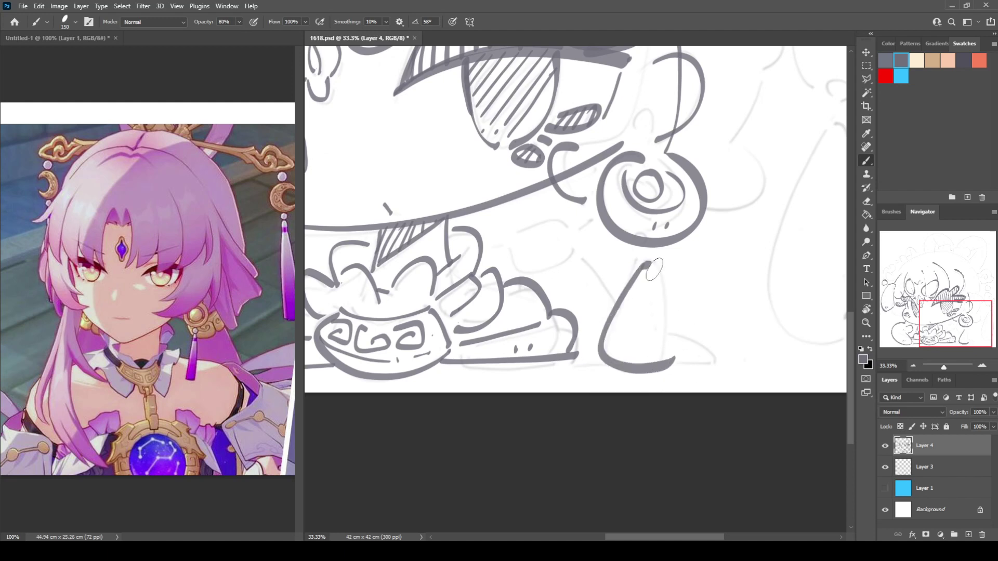
pyautogui.moveTo(653, 265); pyautogui.dragTo(673, 359)
pyautogui.hotkey('ctrl', 'z')
pyautogui.moveTo(653, 268)
pyautogui.mouseDown()
pyautogui.moveTo(675, 323)
pyautogui.moveTo(676, 362)
pyautogui.mouseUp()
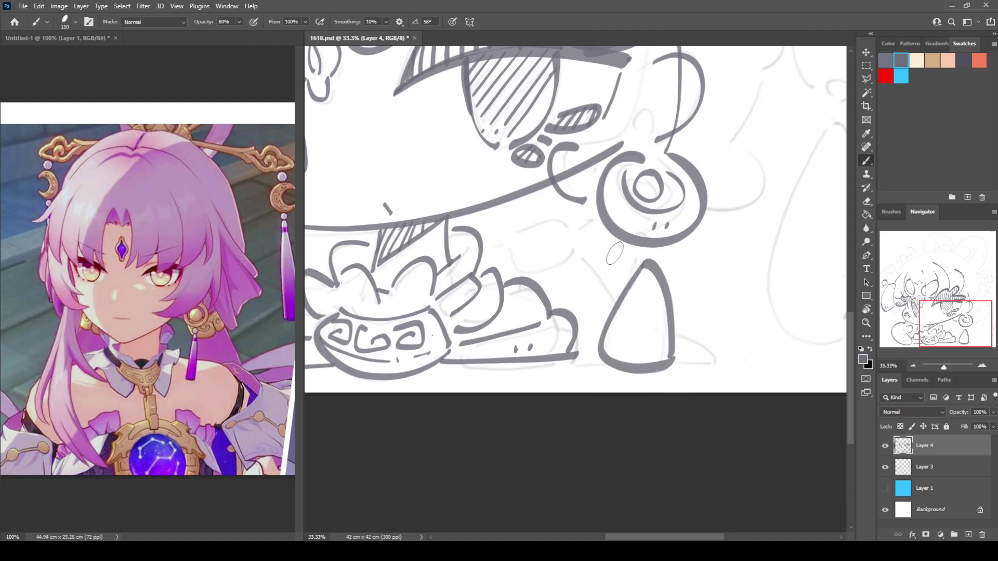
# Step: Ink the rounded cuff shape beside the collar with accent ticks, a line running to the tassel, and the base line
pyautogui.moveTo(528, 253)
pyautogui.mouseDown()
pyautogui.moveTo(575, 309)
pyautogui.moveTo(551, 298)
pyautogui.moveTo(606, 313)
pyautogui.mouseUp()
pyautogui.click(568, 281)
pyautogui.click(575, 278)
pyautogui.moveTo(593, 272)
pyautogui.mouseDown()
pyautogui.moveTo(623, 293)
pyautogui.moveTo(591, 329)
pyautogui.moveTo(565, 337)
pyautogui.moveTo(648, 326)
pyautogui.moveTo(663, 347)
pyautogui.mouseUp()
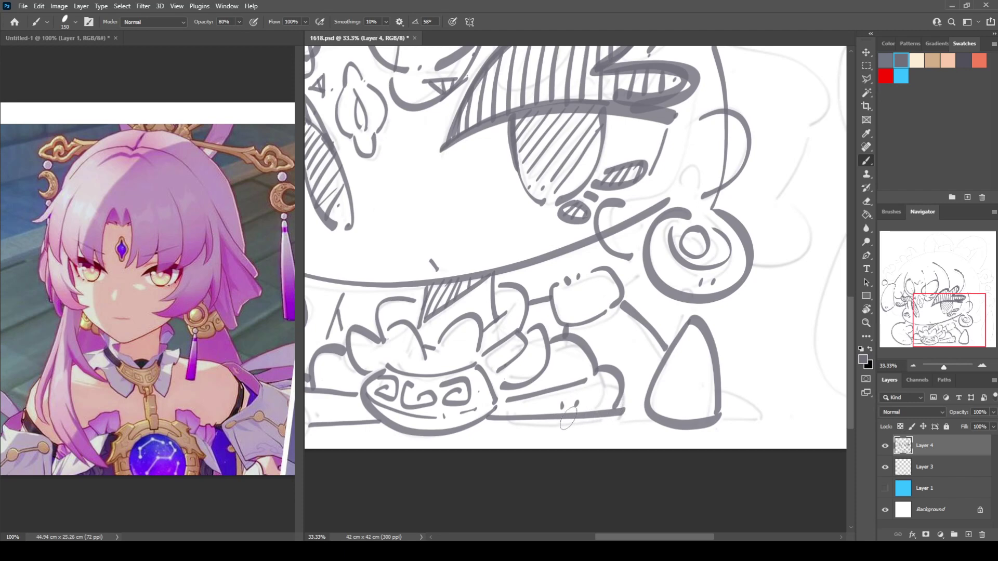
pyautogui.moveTo(567, 417); pyautogui.dragTo(656, 425)
pyautogui.moveTo(668, 283); pyautogui.dragTo(598, 357)
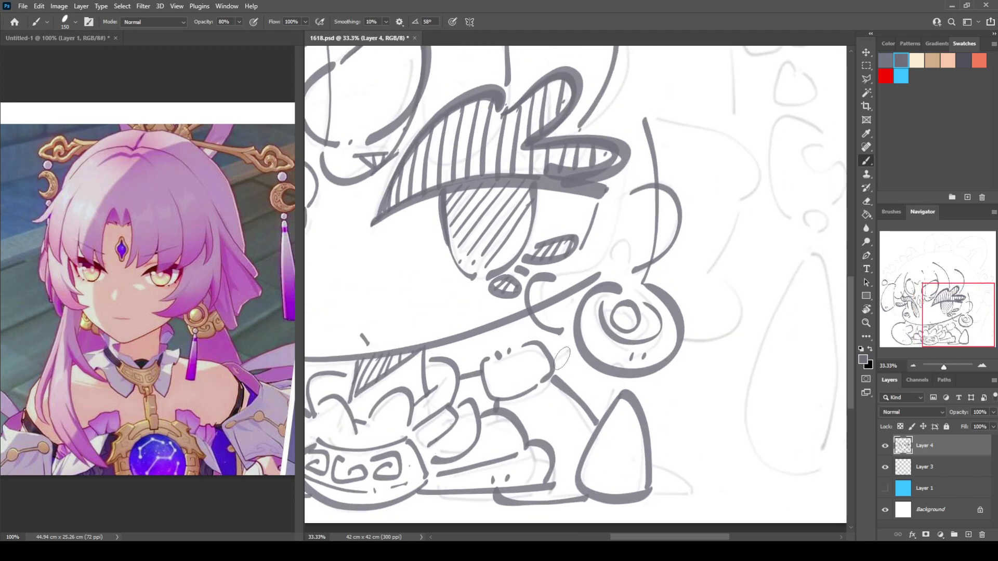
# Step: Connect the cuff to the round earring, and ink the notched outer hair outline right of the face with two accent ticks
pyautogui.moveTo(660, 270); pyautogui.dragTo(569, 356)
pyautogui.moveTo(581, 198)
pyautogui.mouseDown()
pyautogui.moveTo(678, 261)
pyautogui.moveTo(647, 287)
pyautogui.moveTo(621, 350)
pyautogui.moveTo(647, 386)
pyautogui.moveTo(600, 416)
pyautogui.mouseUp()
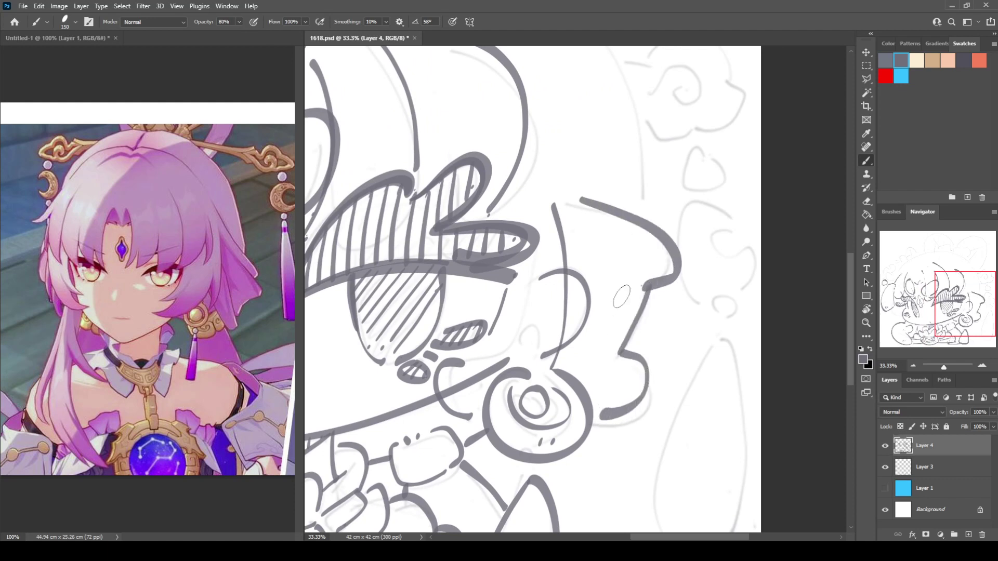
pyautogui.moveTo(617, 260)
pyautogui.mouseDown()
pyautogui.moveTo(613, 271)
pyautogui.moveTo(627, 274)
pyautogui.mouseUp()
pyautogui.moveTo(638, 245); pyautogui.dragTo(665, 356)
pyautogui.moveTo(627, 247); pyautogui.dragTo(671, 314)
# Step: Ink the long arc along the upper left of the head, retrying the stroke, and end it with small ticks at the crown
pyautogui.moveTo(512, 230)
pyautogui.mouseDown()
pyautogui.moveTo(627, 282)
pyautogui.moveTo(721, 301)
pyautogui.mouseUp()
pyautogui.moveTo(394, 266); pyautogui.dragTo(447, 239)
pyautogui.moveTo(363, 311)
pyautogui.mouseDown()
pyautogui.moveTo(426, 214)
pyautogui.moveTo(624, 130)
pyautogui.moveTo(656, 136)
pyautogui.mouseUp()
pyautogui.hotkey('ctrl', 'z')
pyautogui.moveTo(358, 314)
pyautogui.mouseDown()
pyautogui.moveTo(400, 242)
pyautogui.moveTo(489, 173)
pyautogui.moveTo(591, 133)
pyautogui.moveTo(702, 122)
pyautogui.moveTo(367, 291)
pyautogui.moveTo(455, 193)
pyautogui.moveTo(613, 132)
pyautogui.moveTo(686, 122)
pyautogui.mouseUp()
pyautogui.hotkey('ctrl', 'z')
pyautogui.hotkey('ctrl', 'z')
pyautogui.moveTo(359, 320)
pyautogui.mouseDown()
pyautogui.moveTo(424, 211)
pyautogui.moveTo(538, 145)
pyautogui.moveTo(697, 117)
pyautogui.moveTo(735, 118)
pyautogui.moveTo(763, 135)
pyautogui.moveTo(463, 91)
pyautogui.moveTo(524, 103)
pyautogui.moveTo(605, 172)
pyautogui.moveTo(650, 255)
pyautogui.mouseUp()
pyautogui.click(745, 122)
pyautogui.hotkey('ctrl', 'z')
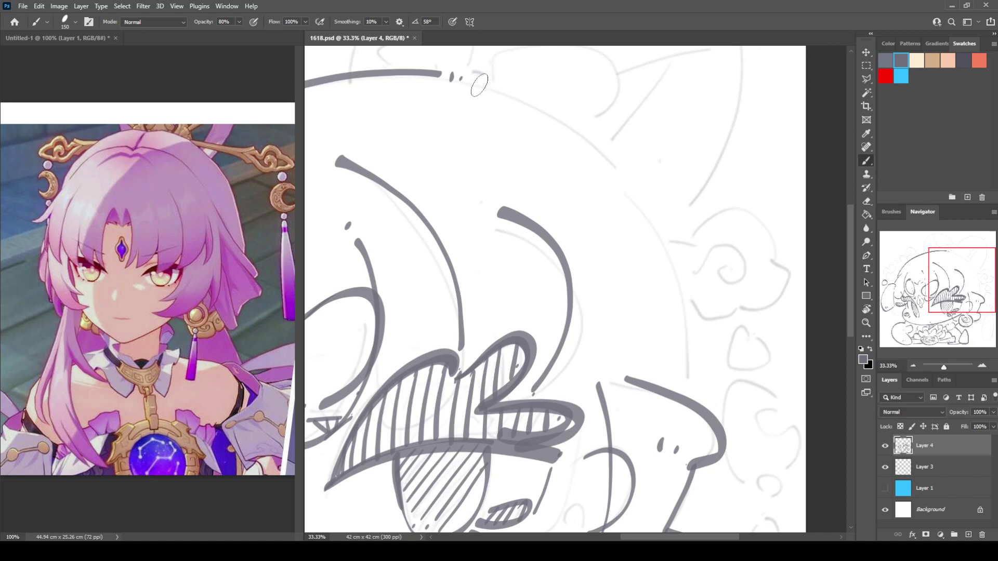
# Step: Ink the head's right arc from the crown down to the side hair, and add two accent ticks inside it
pyautogui.moveTo(474, 82)
pyautogui.mouseDown()
pyautogui.moveTo(599, 152)
pyautogui.moveTo(656, 219)
pyautogui.moveTo(688, 371)
pyautogui.mouseUp()
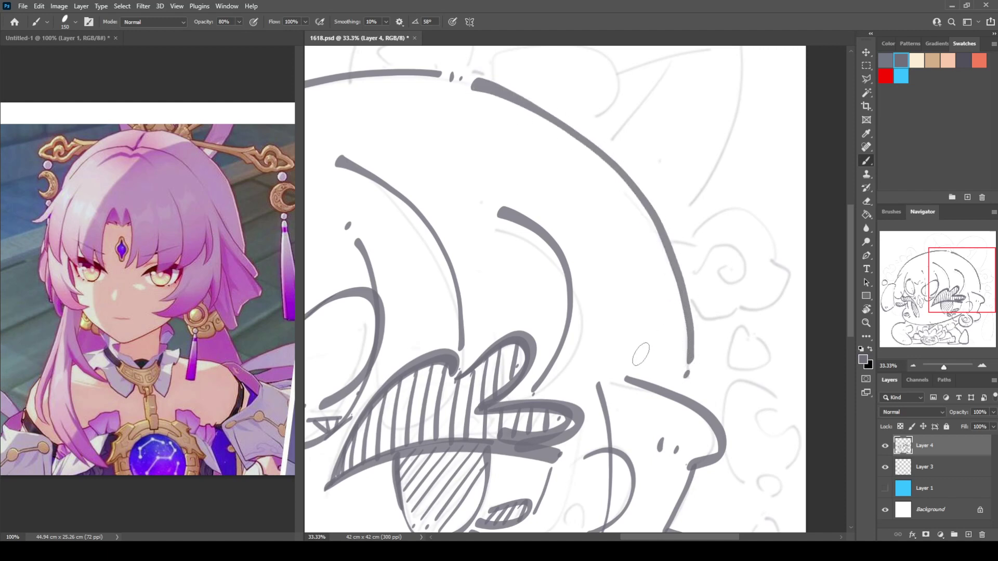
pyautogui.moveTo(643, 348); pyautogui.dragTo(641, 358)
pyautogui.click(656, 354)
# Step: Ink the right cloud-shaped hair ornament with its connecting bar, inner spiral and lobed outline
pyautogui.moveTo(674, 242); pyautogui.dragTo(702, 248)
pyautogui.moveTo(694, 234)
pyautogui.mouseDown()
pyautogui.moveTo(713, 218)
pyautogui.moveTo(756, 245)
pyautogui.moveTo(788, 295)
pyautogui.moveTo(752, 299)
pyautogui.mouseUp()
pyautogui.moveTo(690, 271)
pyautogui.mouseDown()
pyautogui.moveTo(723, 255)
pyautogui.moveTo(739, 287)
pyautogui.moveTo(726, 276)
pyautogui.moveTo(699, 301)
pyautogui.moveTo(711, 327)
pyautogui.moveTo(741, 310)
pyautogui.mouseUp()
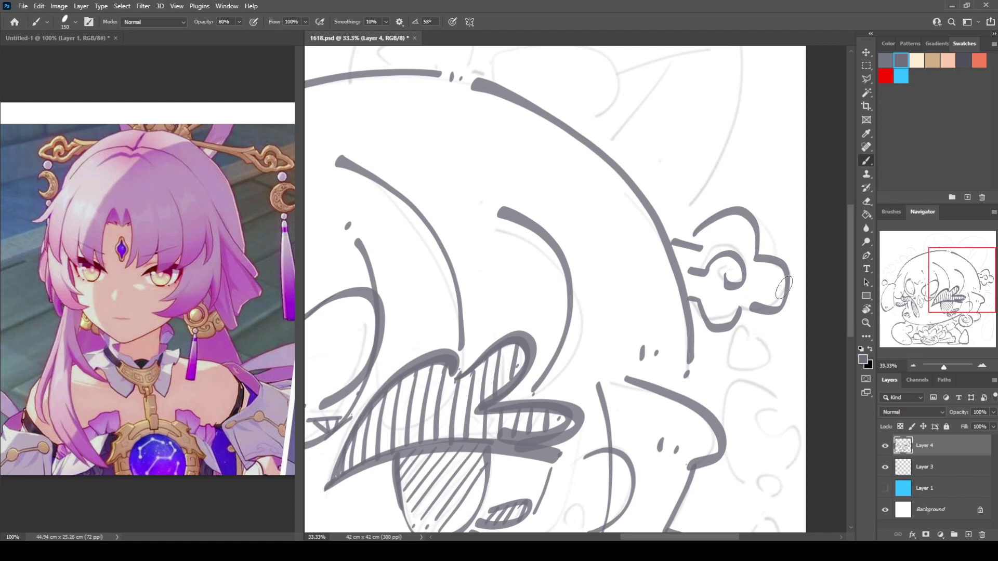
# Step: Ink the bead beneath the right cloud ornament and the crescent pendant hanging below it
pyautogui.moveTo(748, 332)
pyautogui.mouseDown()
pyautogui.moveTo(732, 357)
pyautogui.moveTo(763, 365)
pyautogui.moveTo(768, 349)
pyautogui.moveTo(743, 336)
pyautogui.moveTo(731, 360)
pyautogui.moveTo(764, 350)
pyautogui.mouseUp()
pyautogui.hotkey('ctrl', 'z')
pyautogui.moveTo(758, 398)
pyautogui.mouseDown()
pyautogui.moveTo(730, 270)
pyautogui.moveTo(696, 280)
pyautogui.mouseUp()
pyautogui.moveTo(689, 336)
pyautogui.mouseDown()
pyautogui.moveTo(710, 357)
pyautogui.moveTo(730, 353)
pyautogui.mouseUp()
pyautogui.moveTo(752, 282)
pyautogui.mouseDown()
pyautogui.moveTo(729, 295)
pyautogui.moveTo(769, 312)
pyautogui.moveTo(754, 346)
pyautogui.mouseUp()
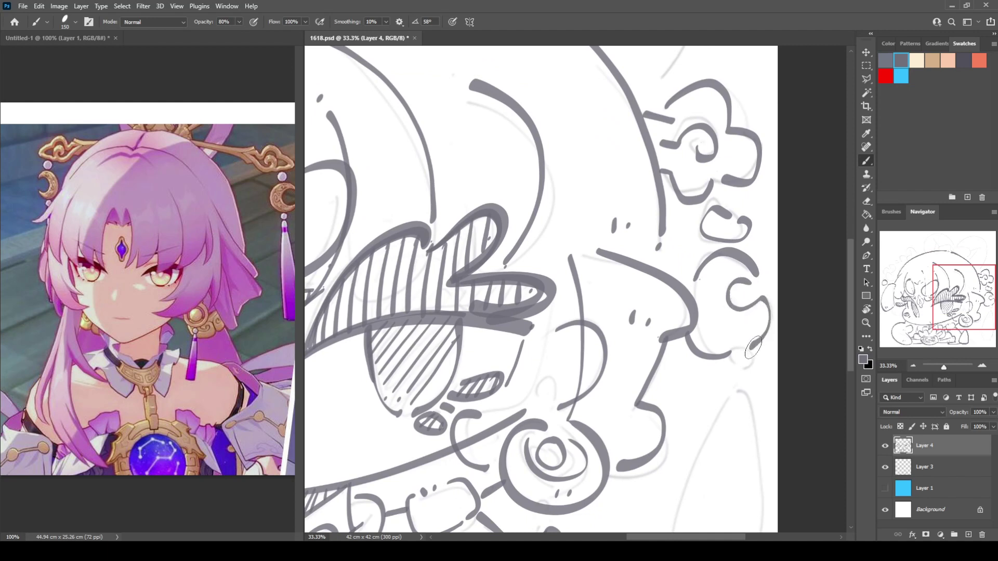
# Step: Ink the small round bead under the crescent pendant and erase the overlapping crescent line
pyautogui.hotkey('ctrl', 'z')
pyautogui.moveTo(745, 287)
pyautogui.mouseDown()
pyautogui.moveTo(726, 298)
pyautogui.moveTo(755, 305)
pyautogui.moveTo(764, 331)
pyautogui.moveTo(719, 373)
pyautogui.moveTo(749, 374)
pyautogui.moveTo(729, 357)
pyautogui.moveTo(728, 368)
pyautogui.moveTo(653, 338)
pyautogui.moveTo(626, 435)
pyautogui.moveTo(682, 468)
pyautogui.mouseUp()
pyautogui.press('e')
pyautogui.click(730, 355)
pyautogui.press('b')
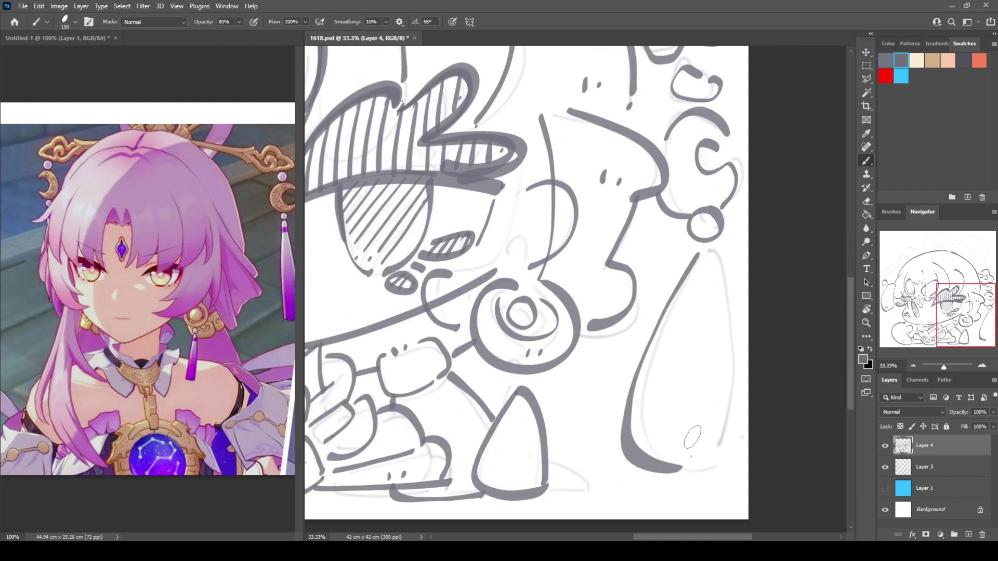
# Step: Outline the long teardrop tassel below the crescent pendant and add accent ticks near its base
pyautogui.moveTo(703, 252)
pyautogui.mouseDown()
pyautogui.moveTo(721, 267)
pyautogui.moveTo(720, 376)
pyautogui.moveTo(682, 468)
pyautogui.mouseUp()
pyautogui.hotkey('ctrl', 'z')
pyautogui.moveTo(699, 252)
pyautogui.mouseDown()
pyautogui.moveTo(721, 285)
pyautogui.moveTo(713, 405)
pyautogui.moveTo(681, 473)
pyautogui.moveTo(675, 446)
pyautogui.mouseUp()
pyautogui.moveTo(680, 434); pyautogui.dragTo(686, 437)
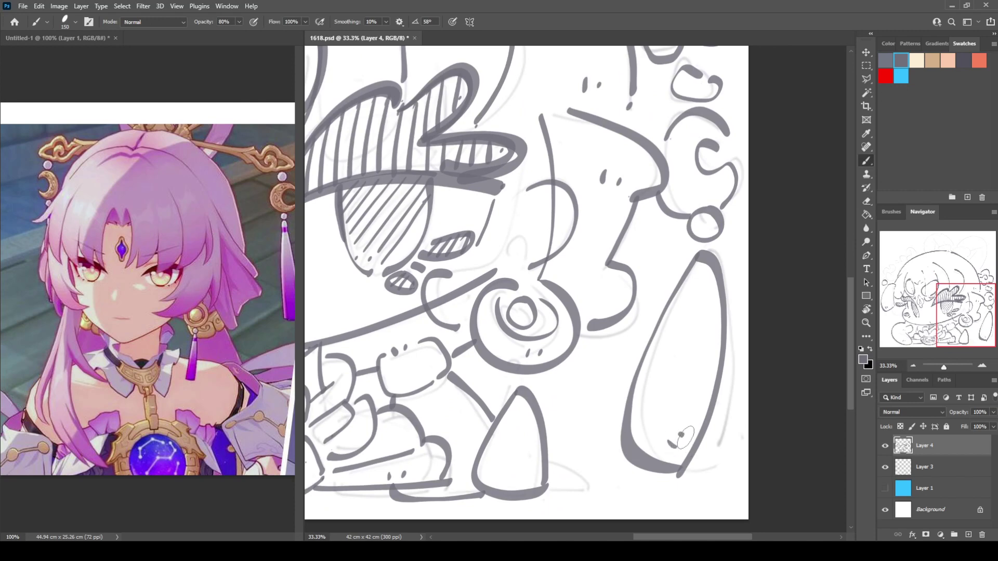
# Step: Ink the left hair loop atop the head with its crease lines, and the small rounded shapes at the crown
pyautogui.moveTo(537, 366); pyautogui.dragTo(710, 353)
pyautogui.moveTo(670, 215)
pyautogui.mouseDown()
pyautogui.moveTo(659, 321)
pyautogui.moveTo(547, 419)
pyautogui.mouseUp()
pyautogui.moveTo(601, 220); pyautogui.dragTo(634, 412)
pyautogui.moveTo(555, 206)
pyautogui.mouseDown()
pyautogui.moveTo(619, 176)
pyautogui.moveTo(687, 235)
pyautogui.moveTo(679, 263)
pyautogui.mouseUp()
pyautogui.moveTo(454, 197)
pyautogui.mouseDown()
pyautogui.moveTo(478, 161)
pyautogui.moveTo(552, 193)
pyautogui.mouseUp()
pyautogui.moveTo(410, 112); pyautogui.dragTo(451, 168)
pyautogui.moveTo(491, 138); pyautogui.dragTo(587, 171)
pyautogui.moveTo(658, 196)
pyautogui.mouseDown()
pyautogui.moveTo(636, 160)
pyautogui.moveTo(452, 155)
pyautogui.moveTo(439, 247)
pyautogui.mouseUp()
pyautogui.moveTo(528, 187); pyautogui.dragTo(519, 229)
# Step: Ink the large right hair loop, the two fold lines inside it, and two accent ticks near its lower end
pyautogui.moveTo(605, 197)
pyautogui.mouseDown()
pyautogui.moveTo(449, 204)
pyautogui.moveTo(554, 161)
pyautogui.moveTo(743, 229)
pyautogui.moveTo(683, 372)
pyautogui.mouseUp()
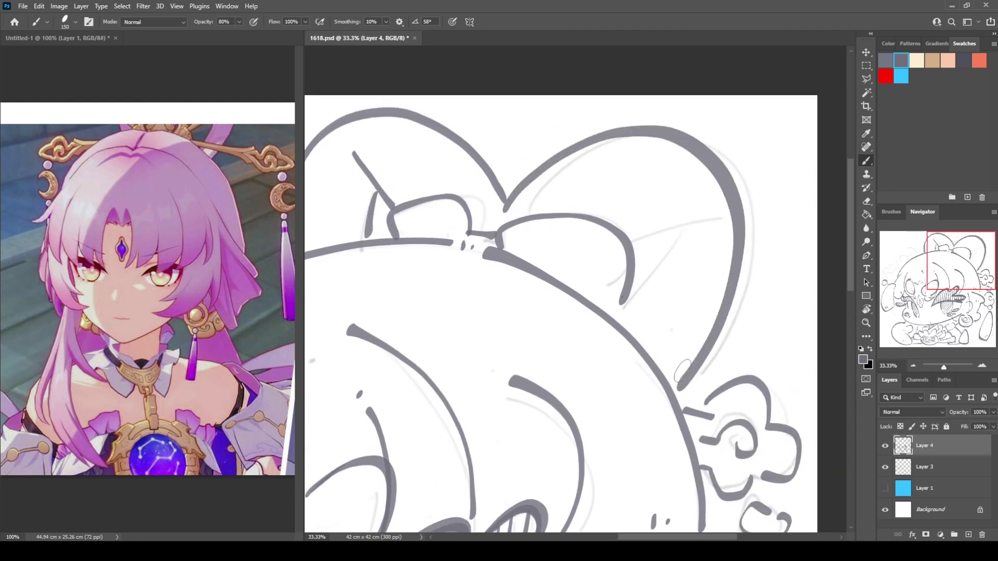
pyautogui.moveTo(629, 243)
pyautogui.mouseDown()
pyautogui.moveTo(727, 216)
pyautogui.moveTo(647, 273)
pyautogui.mouseUp()
pyautogui.click(673, 344)
pyautogui.click(682, 331)
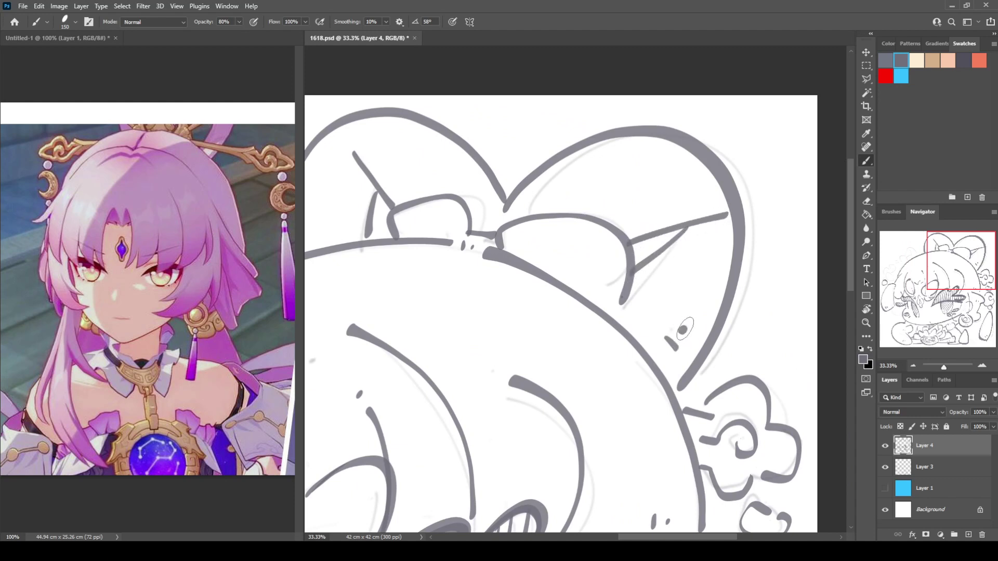
# Step: Ink the lobed hair ornament on the head's upper left with its inner lines and ticks, and the bead beside it
pyautogui.moveTo(590, 346); pyautogui.dragTo(774, 298)
pyautogui.moveTo(475, 276); pyautogui.dragTo(714, 251)
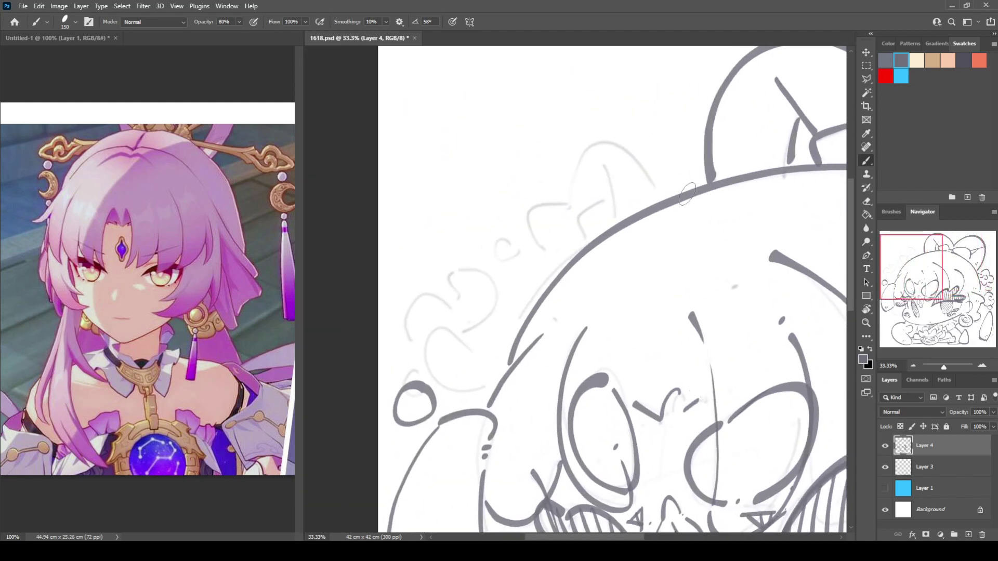
pyautogui.moveTo(662, 195)
pyautogui.mouseDown()
pyautogui.moveTo(615, 149)
pyautogui.moveTo(546, 196)
pyautogui.moveTo(555, 260)
pyautogui.mouseUp()
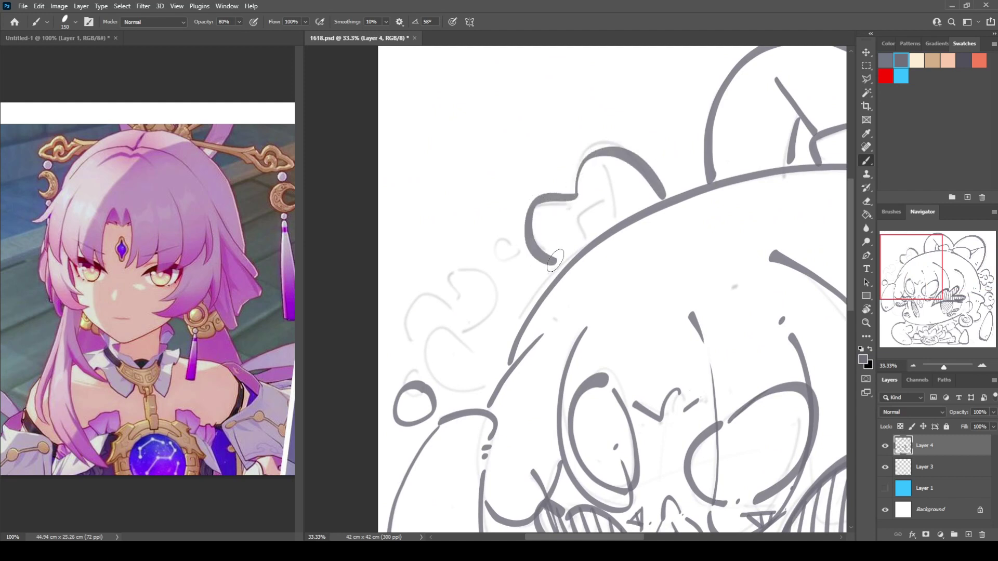
pyautogui.moveTo(598, 182); pyautogui.dragTo(603, 225)
pyautogui.moveTo(598, 203); pyautogui.dragTo(581, 242)
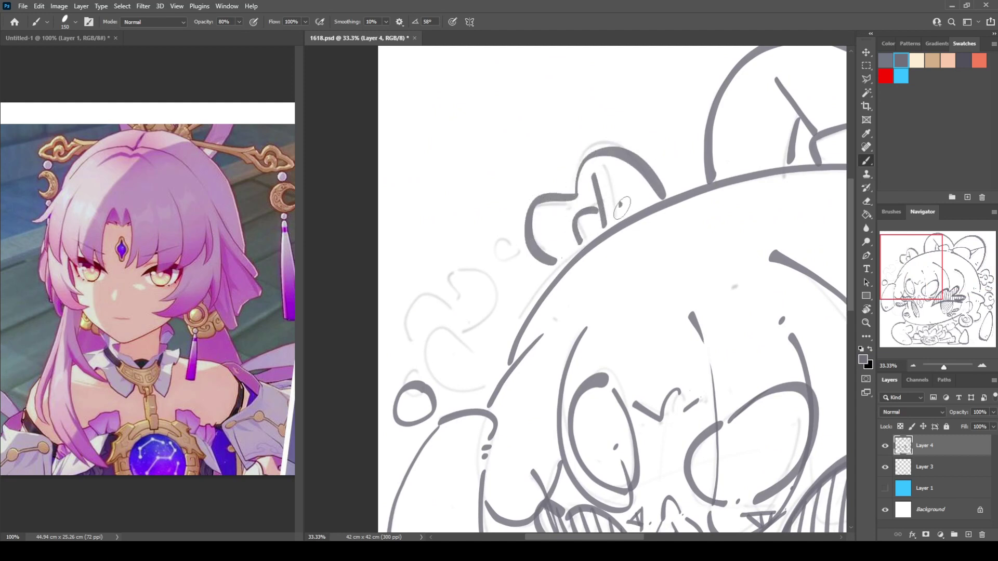
pyautogui.click(634, 199)
pyautogui.moveTo(514, 240)
pyautogui.mouseDown()
pyautogui.moveTo(498, 265)
pyautogui.moveTo(520, 259)
pyautogui.mouseUp()
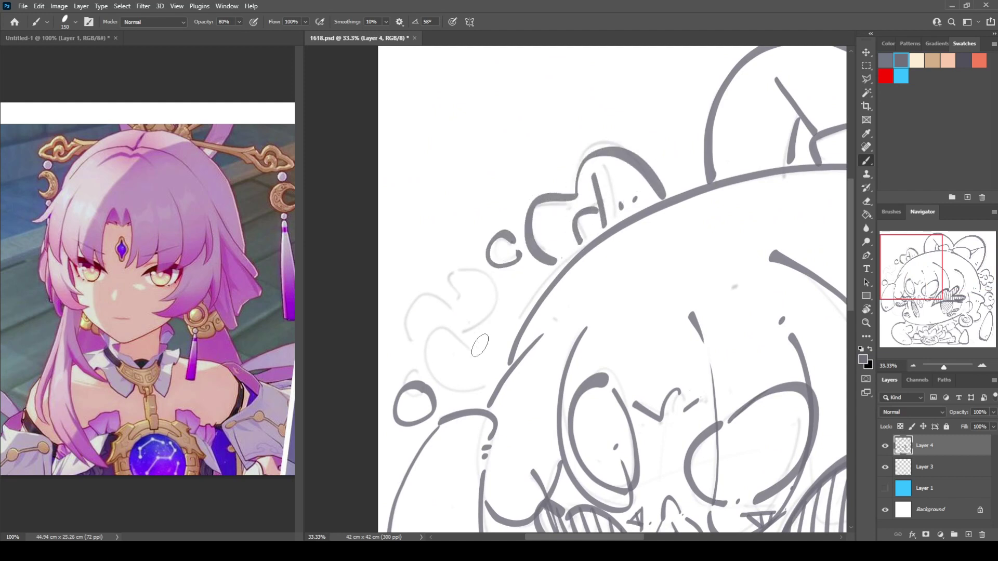
# Step: Ink the curled crescent pendant below the bead on the left side of the head, with small accent ticks
pyautogui.moveTo(498, 347)
pyautogui.mouseDown()
pyautogui.moveTo(441, 353)
pyautogui.moveTo(466, 395)
pyautogui.mouseUp()
pyautogui.moveTo(448, 275)
pyautogui.mouseDown()
pyautogui.moveTo(494, 266)
pyautogui.moveTo(481, 327)
pyautogui.moveTo(457, 298)
pyautogui.moveTo(410, 295)
pyautogui.moveTo(434, 362)
pyautogui.mouseUp()
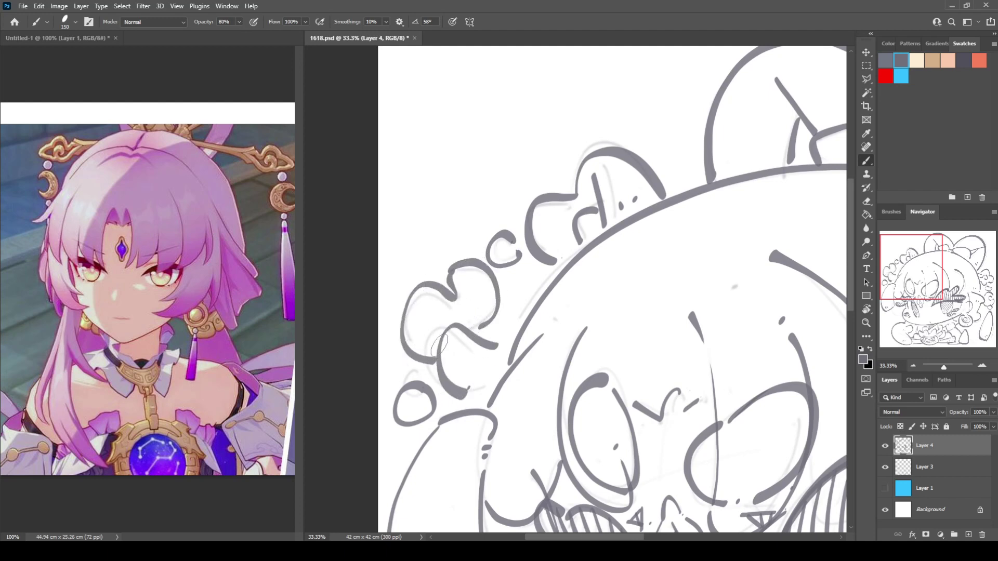
pyautogui.moveTo(648, 394); pyautogui.dragTo(553, 91)
pyautogui.moveTo(442, 331); pyautogui.dragTo(501, 264)
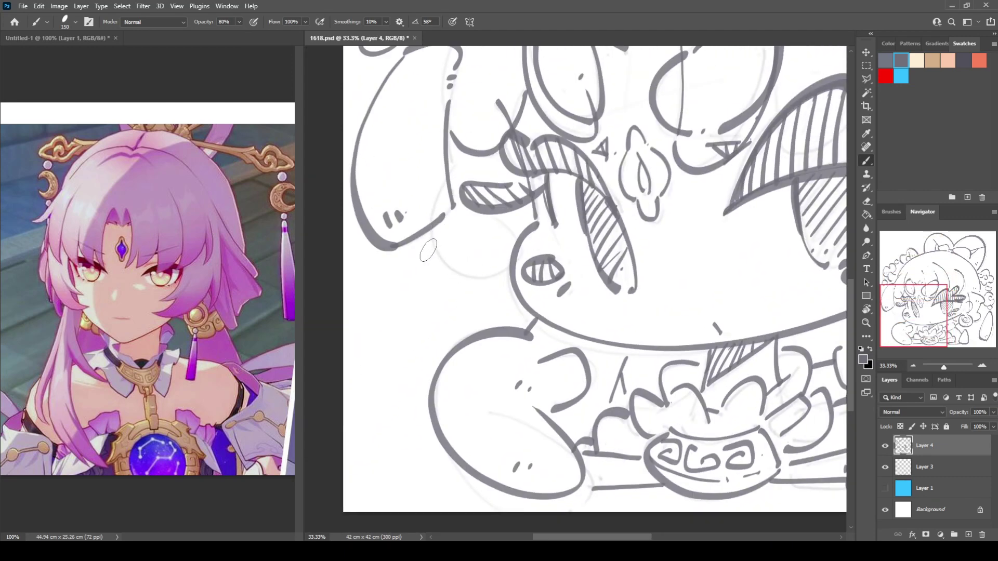
# Step: Ink the rounded hair curve between the left hair lock and the cheek, redrawing it until it follows the sketch
pyautogui.moveTo(429, 230)
pyautogui.mouseDown()
pyautogui.moveTo(456, 293)
pyautogui.moveTo(528, 260)
pyautogui.moveTo(438, 263)
pyautogui.moveTo(481, 225)
pyautogui.moveTo(504, 285)
pyautogui.mouseUp()
pyautogui.hotkey('ctrl', 'z')
pyautogui.hotkey('ctrl', 'z')
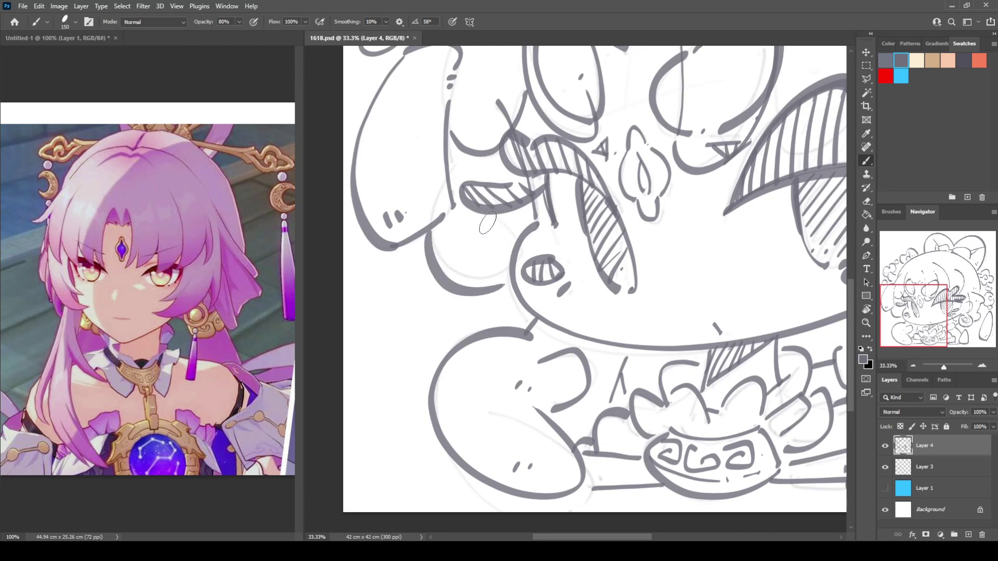
pyautogui.hotkey('ctrl', 'z')
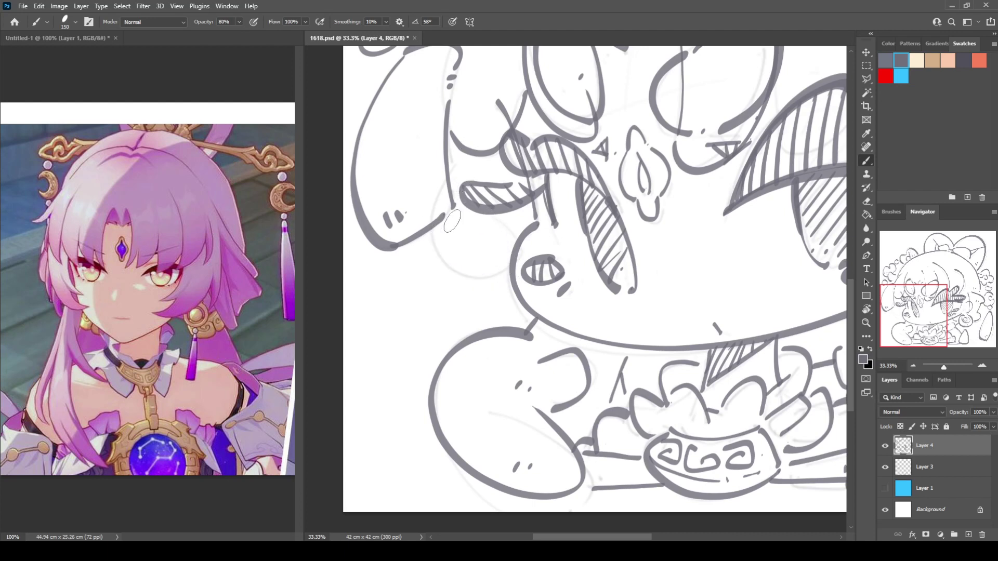
pyautogui.moveTo(431, 231)
pyautogui.mouseDown()
pyautogui.moveTo(530, 260)
pyautogui.moveTo(499, 229)
pyautogui.moveTo(515, 272)
pyautogui.moveTo(499, 221)
pyautogui.mouseUp()
pyautogui.hotkey('ctrl', 'z')
pyautogui.hotkey('ctrl', 'z')
pyautogui.moveTo(436, 224)
pyautogui.mouseDown()
pyautogui.moveTo(523, 260)
pyautogui.moveTo(486, 227)
pyautogui.mouseUp()
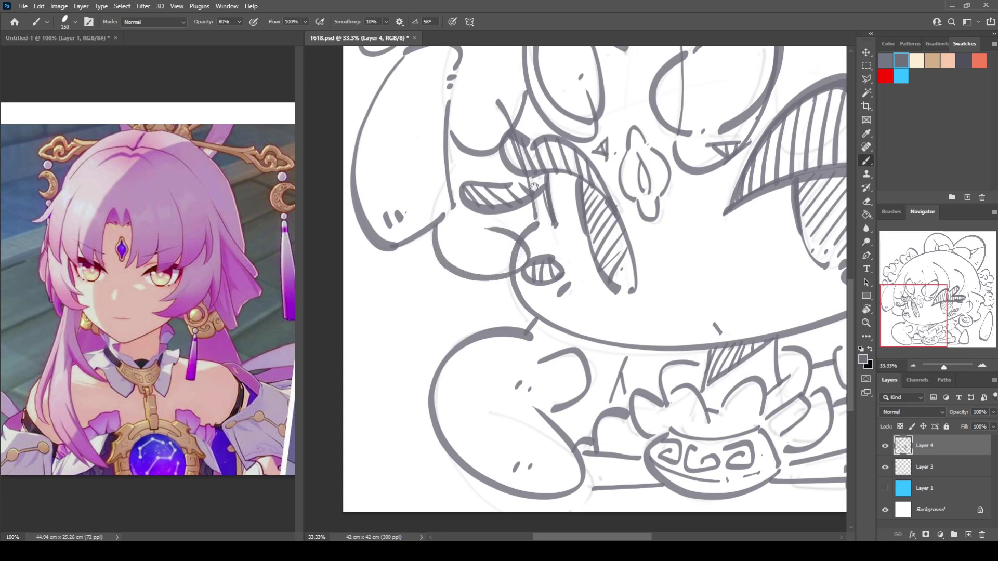
# Step: Duplicate the line art on Layer 4 and hide the original layer
pyautogui.moveTo(745, 190)
pyautogui.mouseDown()
pyautogui.moveTo(622, 140)
pyautogui.moveTo(756, 101)
pyautogui.moveTo(679, 138)
pyautogui.moveTo(622, 315)
pyautogui.moveTo(673, 408)
pyautogui.mouseUp()
pyautogui.hotkey('ctrl', 'j')
pyautogui.click(885, 467)
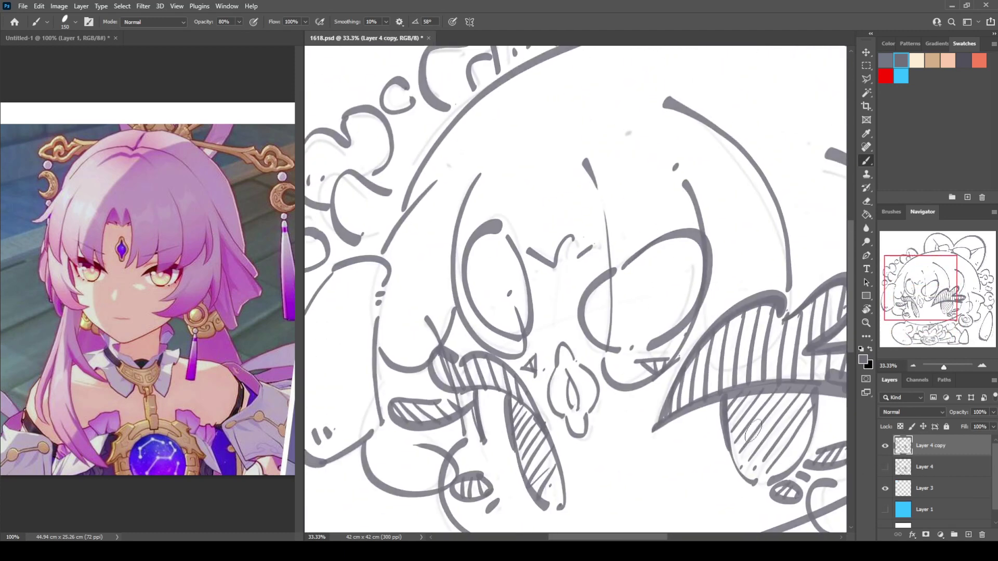
# Step: Thicken the outer outline of the left hair ornament's lower lobe with repeated strokes on the duplicated layer
pyautogui.moveTo(447, 68); pyautogui.dragTo(539, 203)
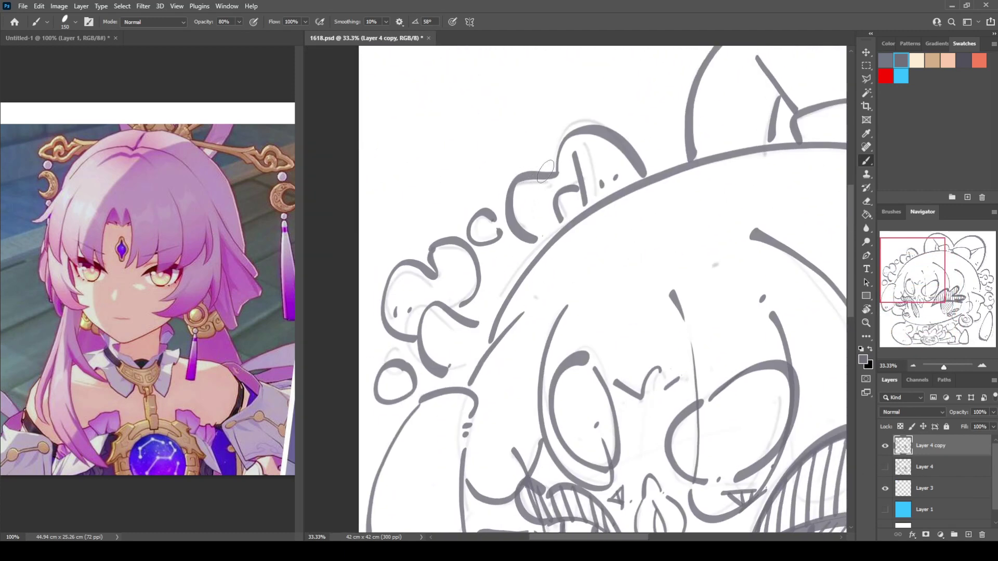
pyautogui.moveTo(555, 169)
pyautogui.mouseDown()
pyautogui.moveTo(512, 169)
pyautogui.moveTo(499, 229)
pyautogui.moveTo(540, 248)
pyautogui.mouseUp()
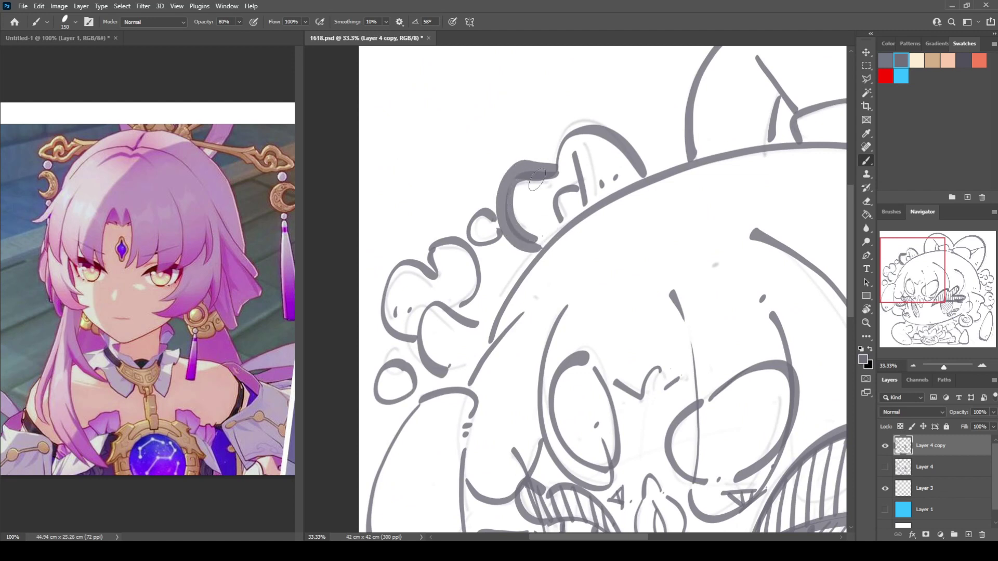
pyautogui.moveTo(519, 166)
pyautogui.mouseDown()
pyautogui.moveTo(501, 237)
pyautogui.moveTo(540, 250)
pyautogui.mouseUp()
pyautogui.moveTo(531, 163)
pyautogui.mouseDown()
pyautogui.moveTo(437, 199)
pyautogui.moveTo(470, 169)
pyautogui.moveTo(535, 222)
pyautogui.mouseUp()
pyautogui.moveTo(513, 175); pyautogui.dragTo(541, 213)
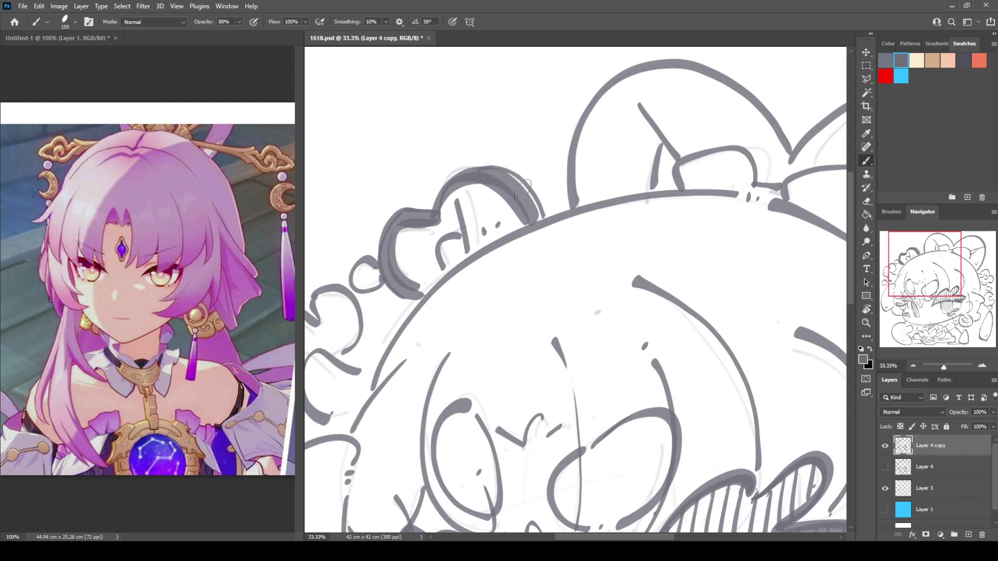
# Step: Thicken the left ornament's upper arc and the outline of the adjacent left hair loop, redoing uneven strokes
pyautogui.hotkey('ctrl', 'z')
pyautogui.moveTo(466, 174)
pyautogui.mouseDown()
pyautogui.moveTo(511, 176)
pyautogui.moveTo(539, 214)
pyautogui.mouseUp()
pyautogui.hotkey('ctrl', 'z')
pyautogui.moveTo(475, 172)
pyautogui.mouseDown()
pyautogui.moveTo(514, 184)
pyautogui.moveTo(536, 215)
pyautogui.moveTo(519, 186)
pyautogui.moveTo(520, 227)
pyautogui.moveTo(569, 200)
pyautogui.mouseUp()
pyautogui.hotkey('ctrl', 'z')
pyautogui.hotkey('ctrl', 'z')
pyautogui.moveTo(518, 229)
pyautogui.mouseDown()
pyautogui.moveTo(565, 205)
pyautogui.moveTo(445, 252)
pyautogui.moveTo(425, 195)
pyautogui.moveTo(442, 183)
pyautogui.mouseUp()
pyautogui.hotkey('ctrl', 'z')
pyautogui.moveTo(427, 263)
pyautogui.mouseDown()
pyautogui.moveTo(422, 224)
pyautogui.moveTo(445, 166)
pyautogui.moveTo(507, 119)
pyautogui.moveTo(597, 141)
pyautogui.moveTo(652, 215)
pyautogui.mouseUp()
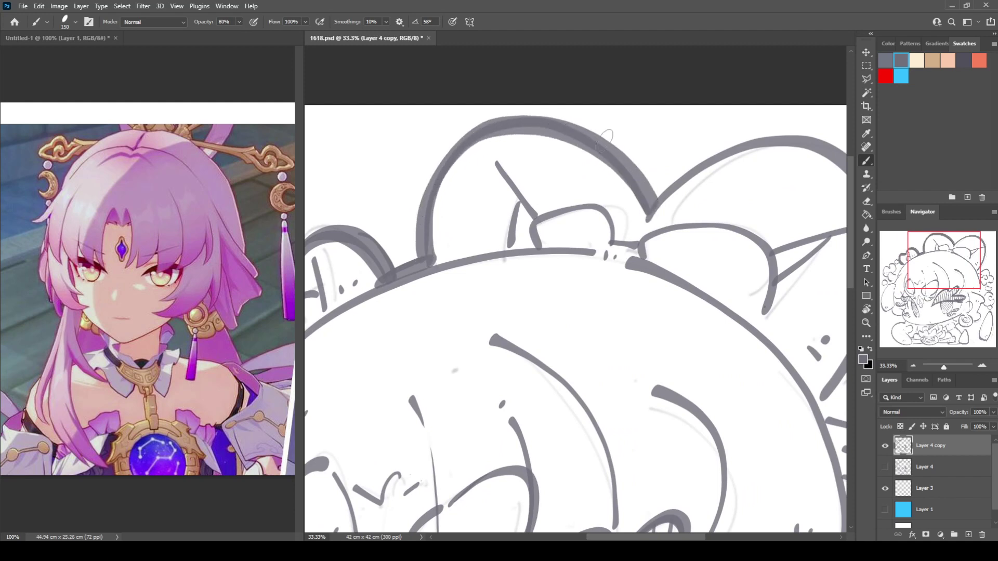
# Step: Thicken the right side of the left hair loop, fill out its inner crease lines, and add accent ticks beside them
pyautogui.moveTo(602, 144); pyautogui.dragTo(648, 192)
pyautogui.hotkey('ctrl', 'z')
pyautogui.moveTo(587, 132)
pyautogui.mouseDown()
pyautogui.moveTo(650, 184)
pyautogui.moveTo(612, 152)
pyautogui.mouseUp()
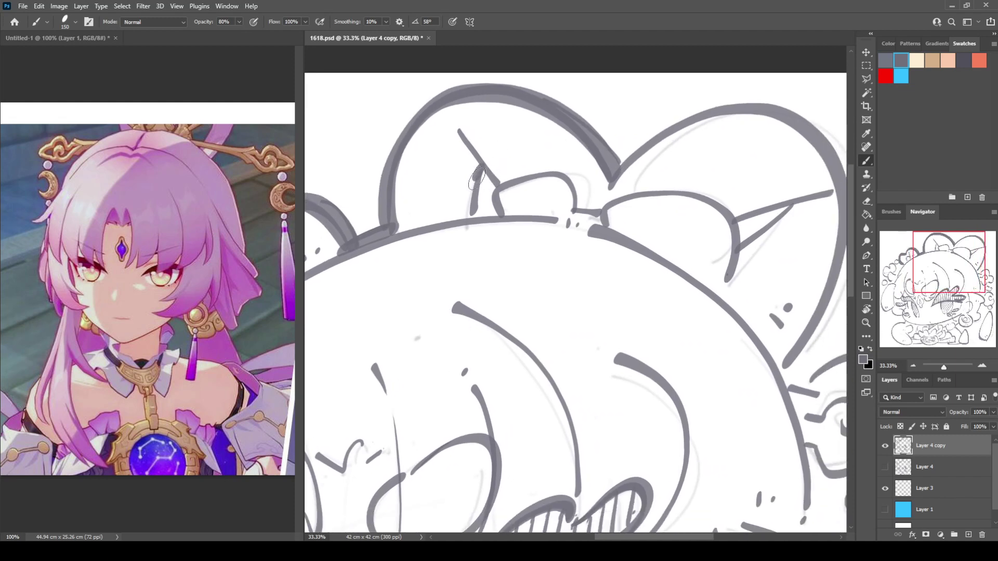
pyautogui.moveTo(479, 171); pyautogui.dragTo(469, 214)
pyautogui.moveTo(457, 134); pyautogui.dragTo(495, 208)
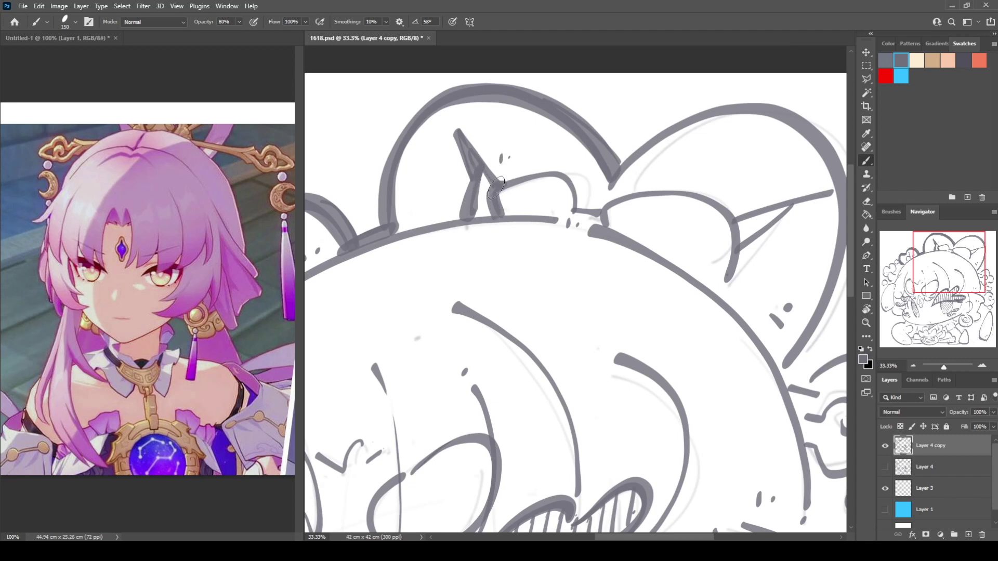
# Step: Thicken the top of the head arc beneath the left loop and the outline of the small rounded shape above it
pyautogui.moveTo(412, 232); pyautogui.dragTo(587, 208)
pyautogui.moveTo(478, 215); pyautogui.dragTo(580, 211)
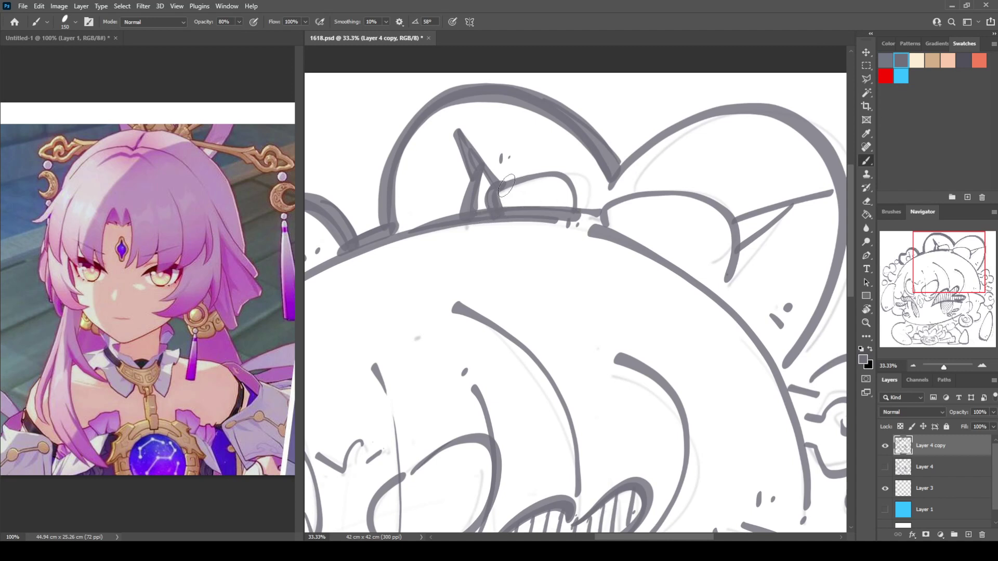
pyautogui.moveTo(507, 186)
pyautogui.mouseDown()
pyautogui.moveTo(570, 174)
pyautogui.moveTo(584, 208)
pyautogui.mouseUp()
# Step: Thicken the outer outline of the right hair loop from the crown junction down to the head
pyautogui.moveTo(639, 179)
pyautogui.mouseDown()
pyautogui.moveTo(501, 159)
pyautogui.moveTo(535, 101)
pyautogui.moveTo(640, 86)
pyautogui.moveTo(707, 156)
pyautogui.moveTo(691, 287)
pyautogui.moveTo(654, 352)
pyautogui.mouseUp()
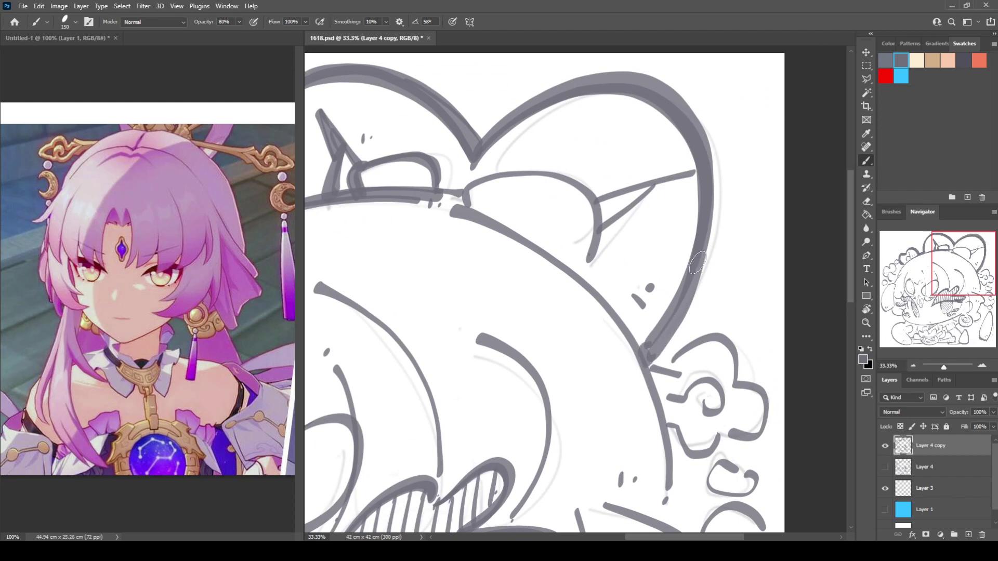
pyautogui.moveTo(697, 263); pyautogui.dragTo(643, 364)
pyautogui.moveTo(478, 148)
pyautogui.mouseDown()
pyautogui.moveTo(543, 88)
pyautogui.moveTo(649, 73)
pyautogui.moveTo(699, 130)
pyautogui.mouseUp()
pyautogui.hotkey('ctrl', 'z')
pyautogui.moveTo(507, 128)
pyautogui.mouseDown()
pyautogui.moveTo(595, 76)
pyautogui.moveTo(674, 92)
pyautogui.mouseUp()
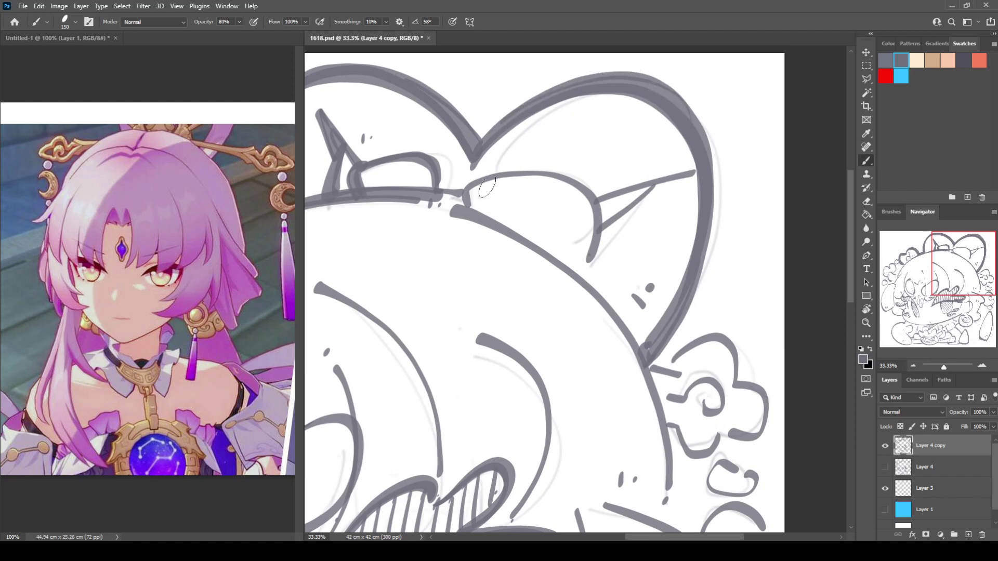
# Step: Thicken the curved fold inside the right hair loop, extend it to the head, and fill out its two crease lines
pyautogui.moveTo(472, 186)
pyautogui.mouseDown()
pyautogui.moveTo(553, 174)
pyautogui.moveTo(597, 244)
pyautogui.moveTo(585, 273)
pyautogui.mouseUp()
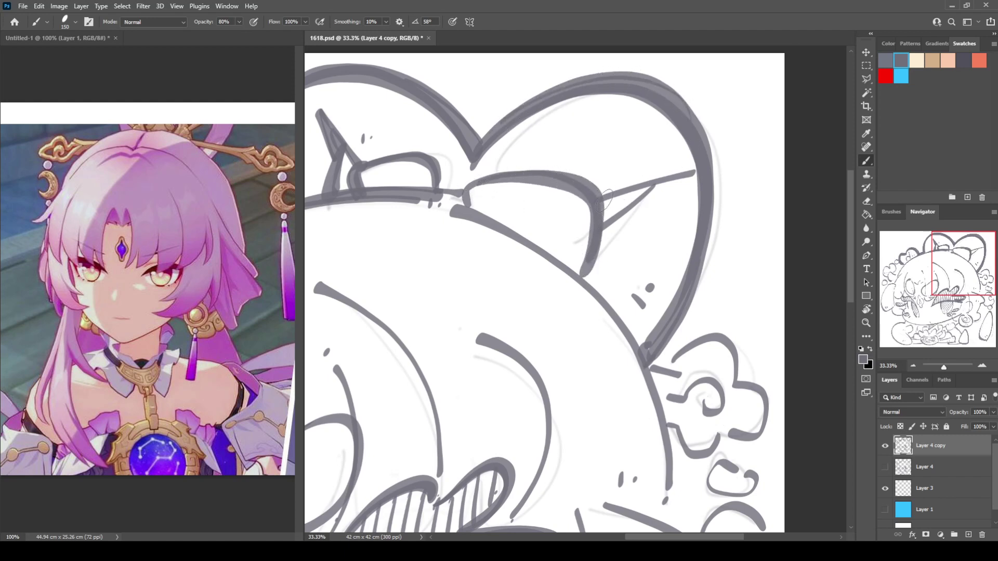
pyautogui.moveTo(603, 199); pyautogui.dragTo(694, 169)
pyautogui.moveTo(639, 200); pyautogui.dragTo(591, 240)
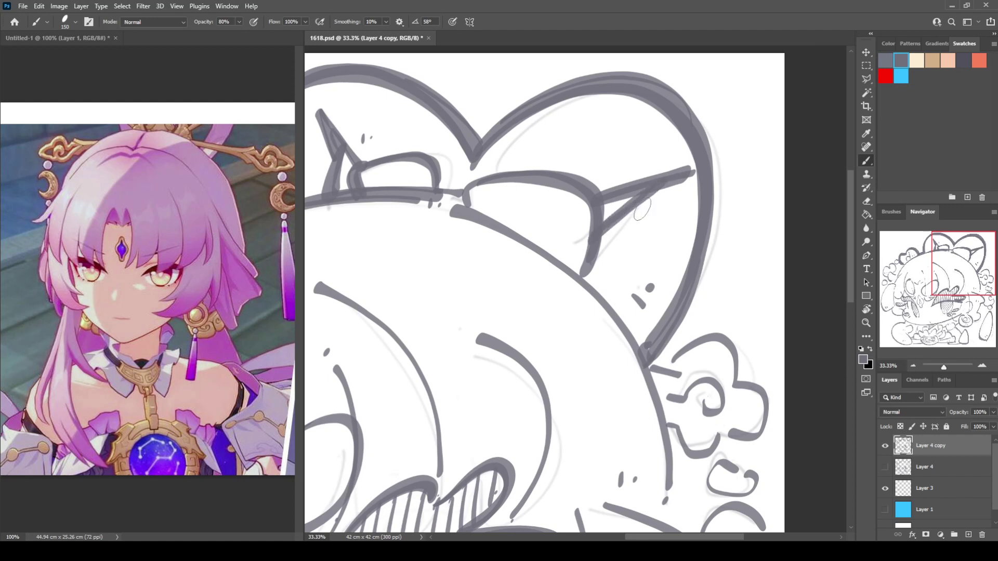
# Step: Thicken the head's right contour from the hair loop down to the outer side hair
pyautogui.scroll(-5, 614, 161)
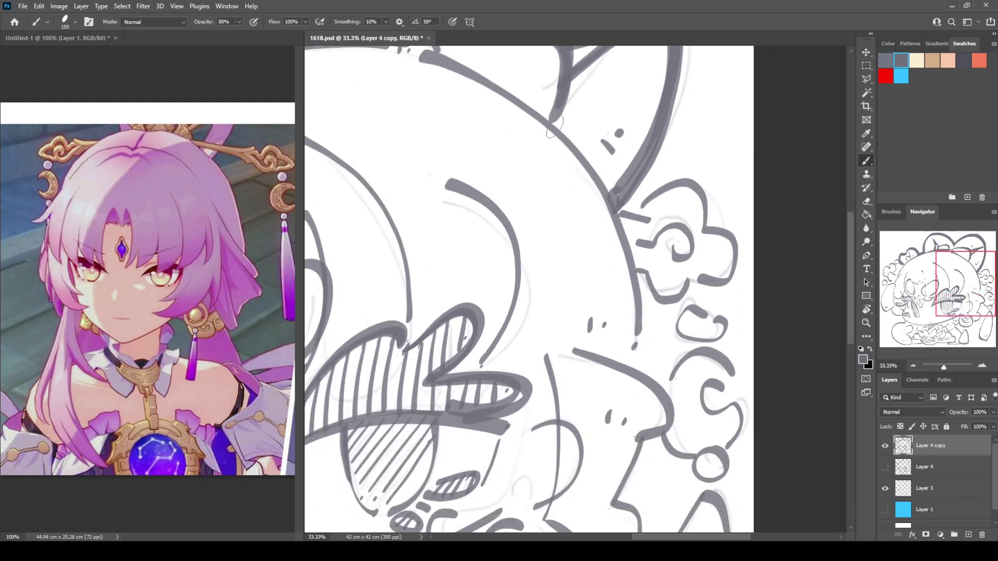
pyautogui.moveTo(562, 134)
pyautogui.mouseDown()
pyautogui.moveTo(622, 245)
pyautogui.moveTo(628, 357)
pyautogui.mouseUp()
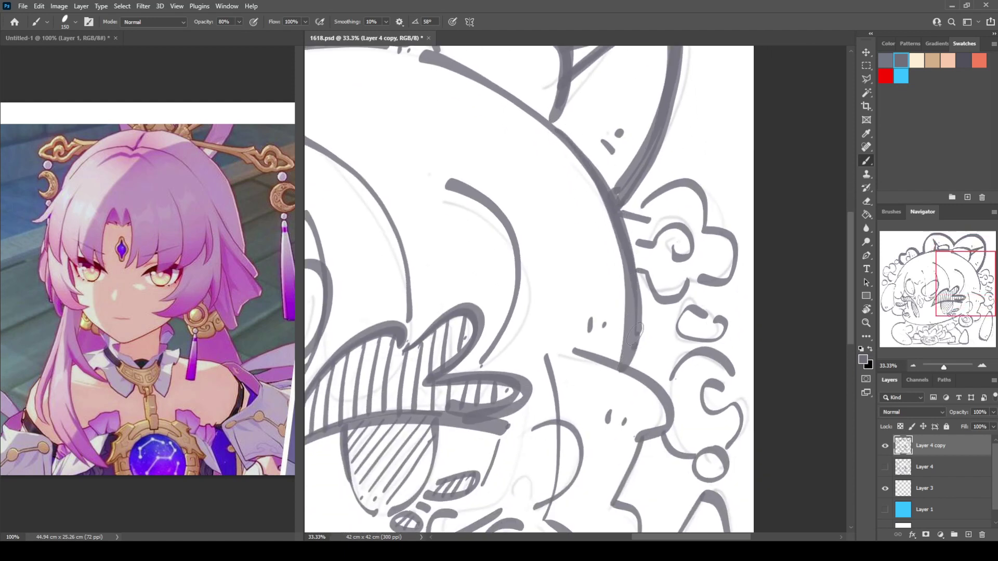
pyautogui.moveTo(628, 298); pyautogui.dragTo(624, 361)
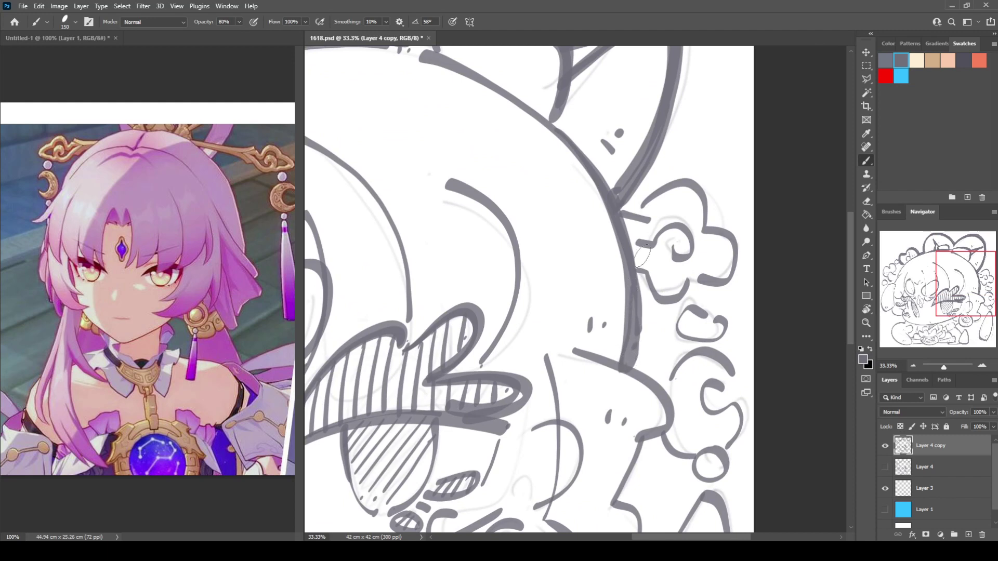
# Step: Thicken the outlines of the right cloud ornament, its inner swirl, and the small link and curled crescent beneath it
pyautogui.moveTo(622, 212)
pyautogui.mouseDown()
pyautogui.moveTo(651, 219)
pyautogui.moveTo(694, 183)
pyautogui.moveTo(704, 225)
pyautogui.moveTo(739, 263)
pyautogui.moveTo(654, 300)
pyautogui.moveTo(725, 268)
pyautogui.mouseUp()
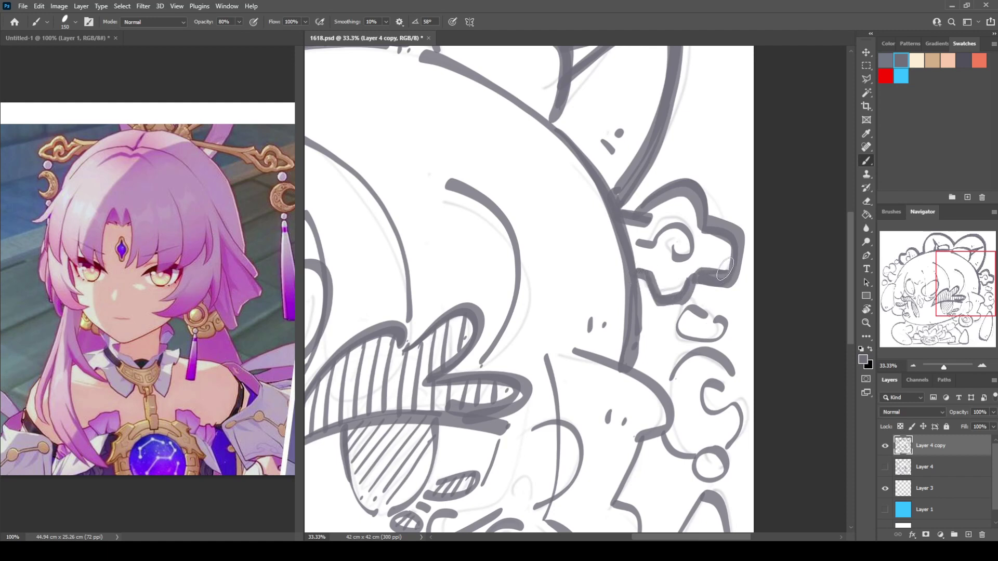
pyautogui.moveTo(713, 219); pyautogui.dragTo(738, 252)
pyautogui.moveTo(649, 209); pyautogui.dragTo(678, 198)
pyautogui.moveTo(641, 243)
pyautogui.mouseDown()
pyautogui.moveTo(668, 229)
pyautogui.moveTo(688, 257)
pyautogui.moveTo(673, 250)
pyautogui.moveTo(707, 260)
pyautogui.mouseUp()
pyautogui.moveTo(658, 207)
pyautogui.mouseDown()
pyautogui.moveTo(629, 220)
pyautogui.moveTo(627, 231)
pyautogui.moveTo(664, 240)
pyautogui.moveTo(671, 225)
pyautogui.moveTo(647, 220)
pyautogui.mouseUp()
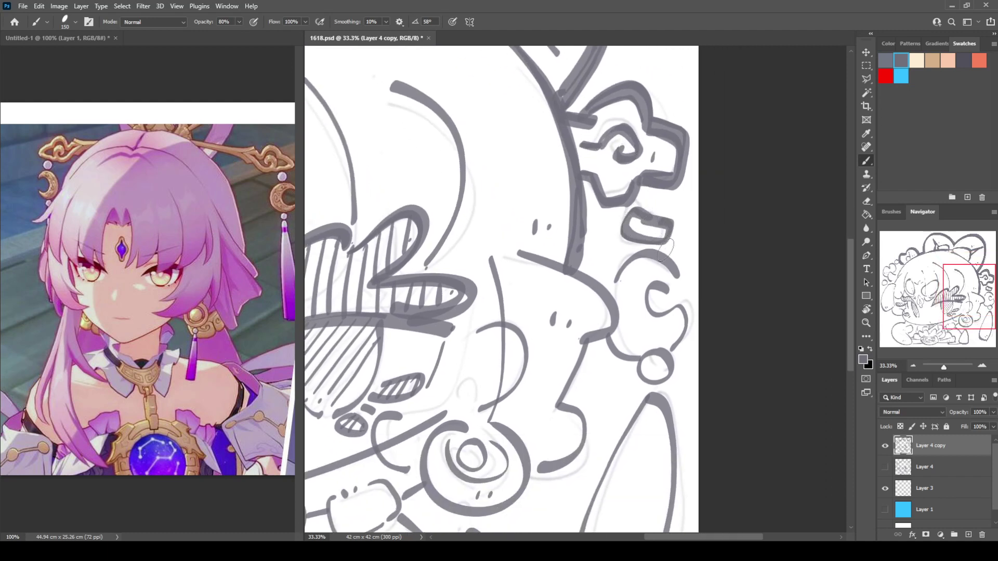
pyautogui.moveTo(618, 281)
pyautogui.mouseDown()
pyautogui.moveTo(669, 268)
pyautogui.moveTo(671, 282)
pyautogui.moveTo(683, 271)
pyautogui.moveTo(678, 285)
pyautogui.moveTo(671, 270)
pyautogui.moveTo(672, 286)
pyautogui.moveTo(652, 301)
pyautogui.moveTo(661, 315)
pyautogui.moveTo(678, 307)
pyautogui.moveTo(674, 351)
pyautogui.mouseUp()
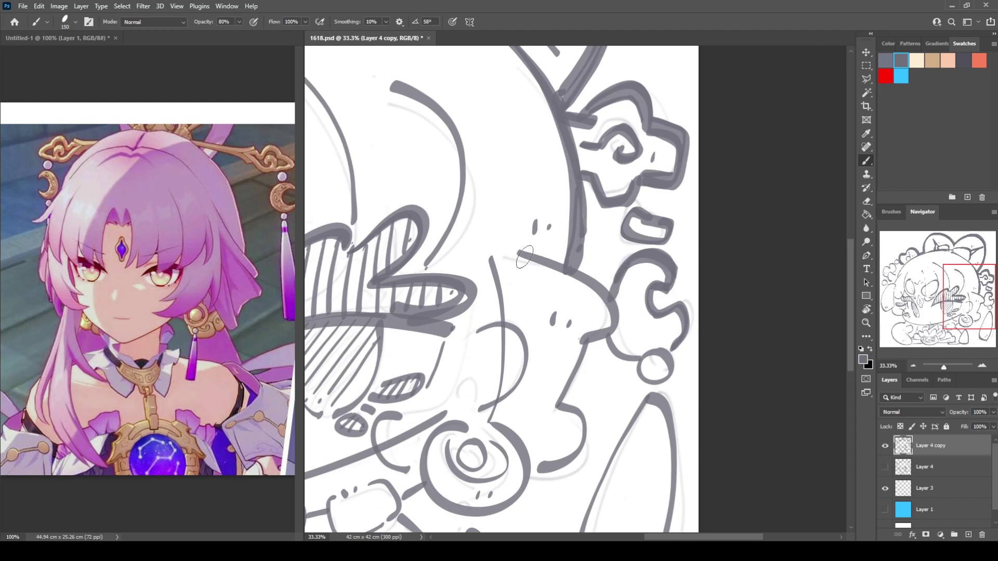
# Step: Thicken the right side hair's outline down to its stepped lower edge, along with the long strand line beside the face
pyautogui.moveTo(550, 269)
pyautogui.mouseDown()
pyautogui.moveTo(609, 296)
pyautogui.moveTo(617, 324)
pyautogui.moveTo(588, 344)
pyautogui.moveTo(562, 410)
pyautogui.mouseUp()
pyautogui.moveTo(593, 347)
pyautogui.mouseDown()
pyautogui.moveTo(567, 401)
pyautogui.moveTo(584, 423)
pyautogui.moveTo(569, 461)
pyautogui.moveTo(528, 471)
pyautogui.mouseUp()
pyautogui.moveTo(490, 259)
pyautogui.mouseDown()
pyautogui.moveTo(503, 317)
pyautogui.moveTo(494, 418)
pyautogui.mouseUp()
pyautogui.moveTo(602, 342)
pyautogui.mouseDown()
pyautogui.moveTo(504, 231)
pyautogui.moveTo(548, 238)
pyautogui.moveTo(538, 270)
pyautogui.moveTo(556, 239)
pyautogui.moveTo(573, 252)
pyautogui.mouseUp()
pyautogui.moveTo(531, 220); pyautogui.dragTo(527, 229)
# Step: Thicken the outlines of the long hanging tassel and its bead, the round earring, and the small teardrop shape below
pyautogui.moveTo(552, 294)
pyautogui.mouseDown()
pyautogui.moveTo(496, 384)
pyautogui.moveTo(476, 451)
pyautogui.moveTo(479, 471)
pyautogui.moveTo(510, 495)
pyautogui.moveTo(541, 499)
pyautogui.mouseUp()
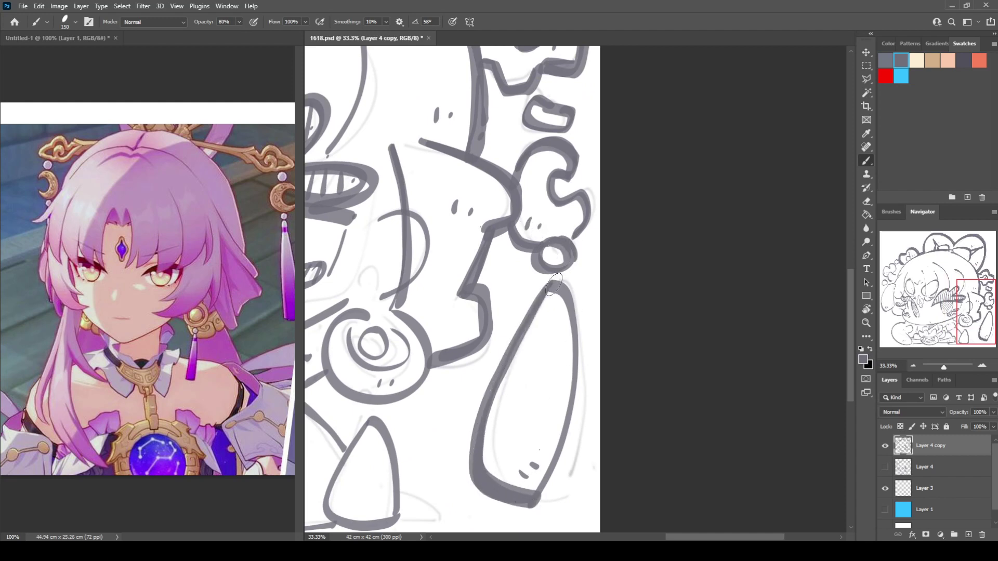
pyautogui.moveTo(554, 284)
pyautogui.mouseDown()
pyautogui.moveTo(576, 326)
pyautogui.moveTo(572, 419)
pyautogui.moveTo(541, 497)
pyautogui.mouseUp()
pyautogui.moveTo(488, 422); pyautogui.dragTo(697, 365)
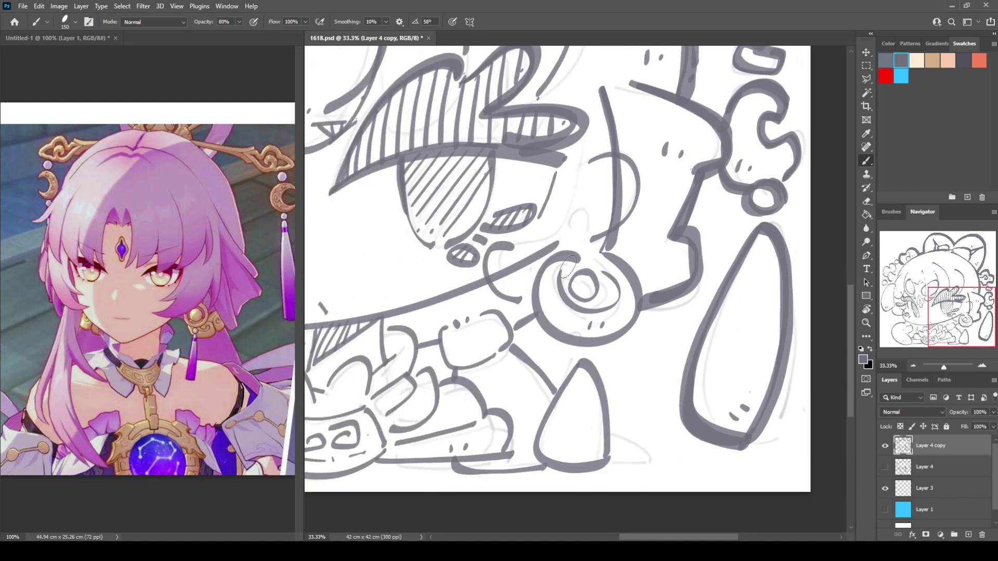
pyautogui.moveTo(550, 262)
pyautogui.mouseDown()
pyautogui.moveTo(535, 287)
pyautogui.moveTo(537, 324)
pyautogui.moveTo(585, 345)
pyautogui.moveTo(632, 323)
pyautogui.moveTo(609, 266)
pyautogui.moveTo(593, 254)
pyautogui.mouseUp()
pyautogui.moveTo(530, 323)
pyautogui.mouseDown()
pyautogui.moveTo(559, 393)
pyautogui.moveTo(575, 371)
pyautogui.moveTo(539, 446)
pyautogui.moveTo(575, 467)
pyautogui.moveTo(600, 423)
pyautogui.mouseUp()
pyautogui.moveTo(578, 370)
pyautogui.mouseDown()
pyautogui.moveTo(605, 416)
pyautogui.moveTo(605, 466)
pyautogui.mouseUp()
# Step: Thicken the right shoulder and arm connections, the clothing's lower edge, and the rounded end beside the small teardrop shape
pyautogui.moveTo(437, 361)
pyautogui.mouseDown()
pyautogui.moveTo(576, 329)
pyautogui.moveTo(578, 296)
pyautogui.moveTo(581, 335)
pyautogui.moveTo(626, 317)
pyautogui.mouseUp()
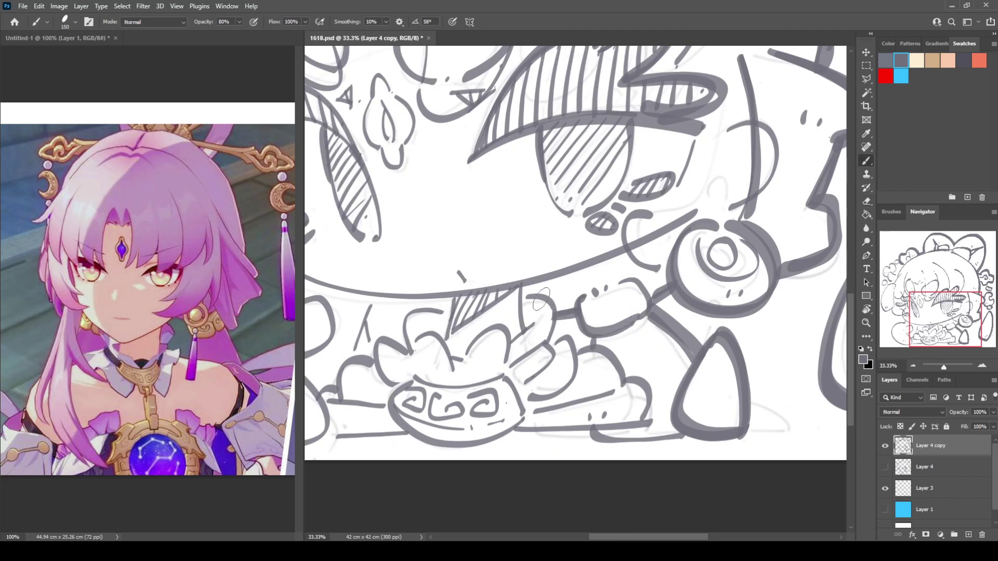
pyautogui.moveTo(530, 296)
pyautogui.mouseDown()
pyautogui.moveTo(566, 352)
pyautogui.moveTo(592, 340)
pyautogui.moveTo(593, 353)
pyautogui.moveTo(592, 333)
pyautogui.mouseUp()
pyautogui.moveTo(527, 433); pyautogui.dragTo(635, 418)
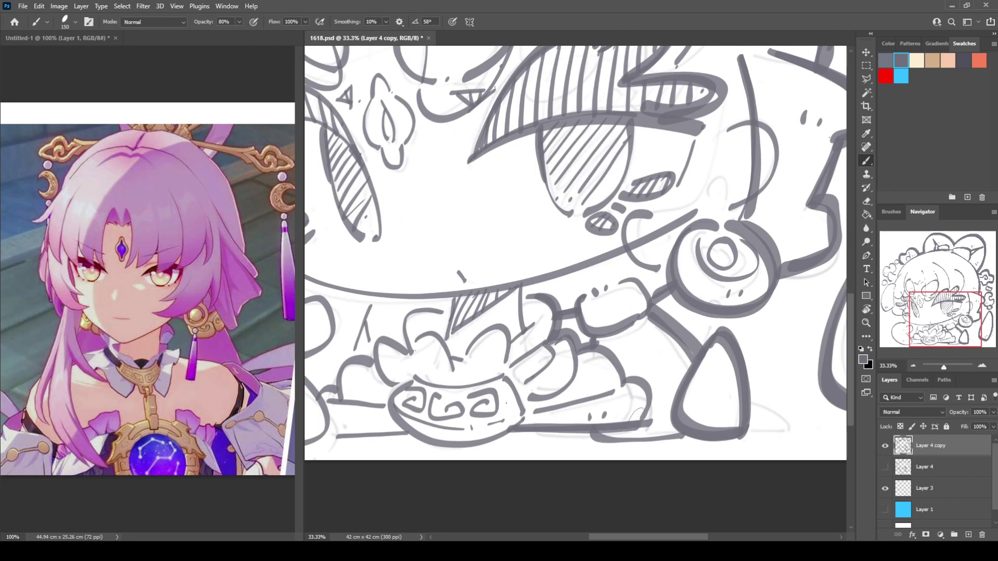
pyautogui.moveTo(632, 381)
pyautogui.mouseDown()
pyautogui.moveTo(654, 411)
pyautogui.moveTo(585, 438)
pyautogui.moveTo(669, 444)
pyautogui.moveTo(679, 422)
pyautogui.mouseUp()
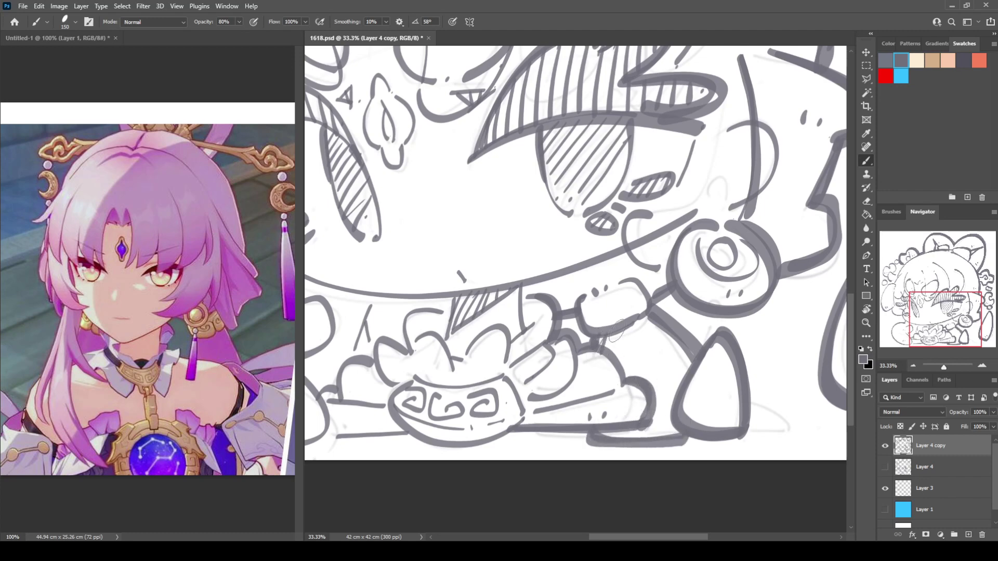
pyautogui.hscroll(-5, 644, 338)
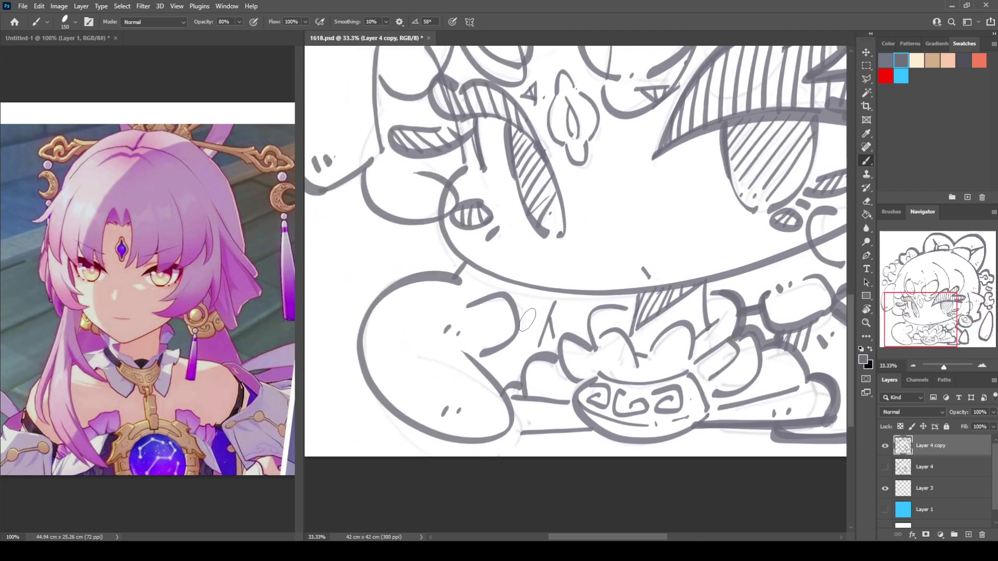
pyautogui.moveTo(458, 168)
pyautogui.mouseDown()
pyautogui.moveTo(438, 197)
pyautogui.moveTo(441, 232)
pyautogui.moveTo(502, 278)
pyautogui.moveTo(558, 288)
pyautogui.moveTo(656, 285)
pyautogui.moveTo(821, 247)
pyautogui.mouseUp()
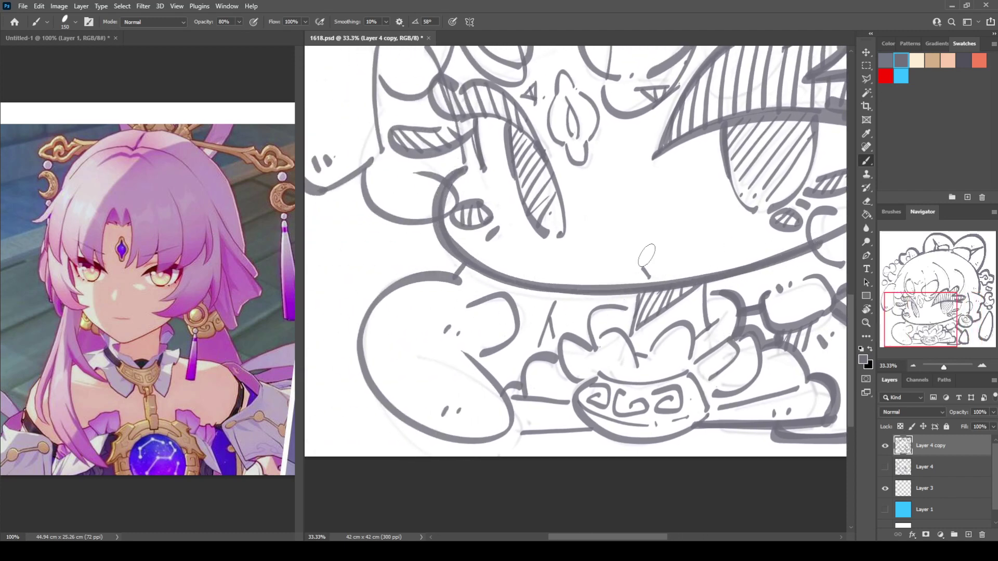
pyautogui.moveTo(648, 245)
pyautogui.mouseDown()
pyautogui.moveTo(579, 271)
pyautogui.moveTo(656, 249)
pyautogui.mouseUp()
pyautogui.hotkey('ctrl', 'z')
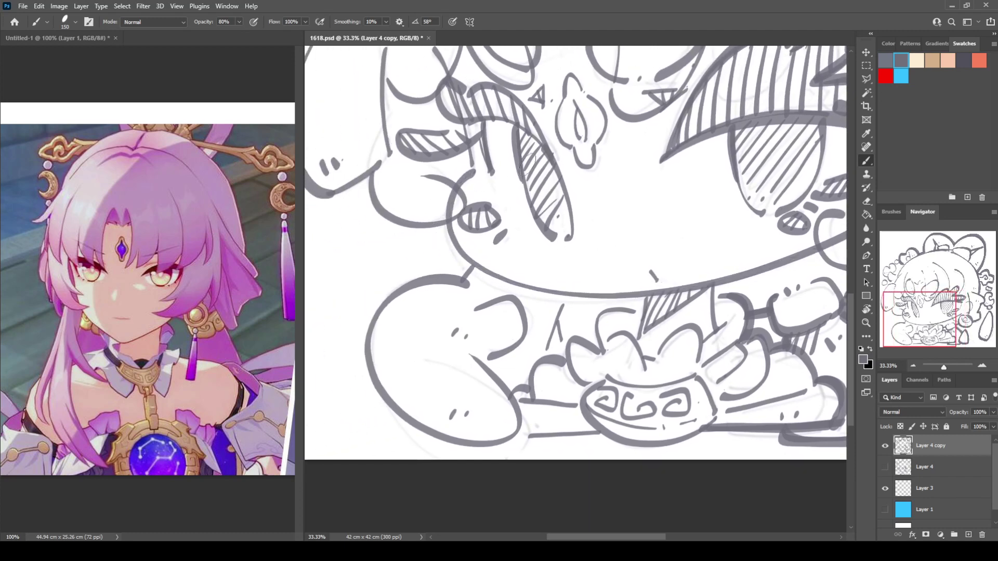
pyautogui.moveTo(483, 179)
pyautogui.mouseDown()
pyautogui.moveTo(332, 220)
pyautogui.moveTo(340, 285)
pyautogui.mouseUp()
pyautogui.hotkey('ctrl', 'z')
pyautogui.moveTo(354, 198)
pyautogui.mouseDown()
pyautogui.moveTo(329, 239)
pyautogui.moveTo(337, 274)
pyautogui.moveTo(365, 296)
pyautogui.moveTo(424, 314)
pyautogui.moveTo(566, 308)
pyautogui.moveTo(660, 281)
pyautogui.mouseUp()
pyautogui.hotkey('ctrl', 'z')
pyautogui.moveTo(352, 191)
pyautogui.mouseDown()
pyautogui.moveTo(334, 219)
pyautogui.moveTo(327, 256)
pyautogui.moveTo(343, 285)
pyautogui.moveTo(412, 315)
pyautogui.moveTo(536, 312)
pyautogui.moveTo(761, 243)
pyautogui.mouseUp()
pyautogui.hotkey('ctrl', 'z')
pyautogui.moveTo(353, 201)
pyautogui.mouseDown()
pyautogui.moveTo(332, 238)
pyautogui.moveTo(338, 272)
pyautogui.moveTo(421, 318)
pyautogui.moveTo(490, 328)
pyautogui.moveTo(656, 298)
pyautogui.mouseUp()
pyautogui.hotkey('ctrl', 'z')
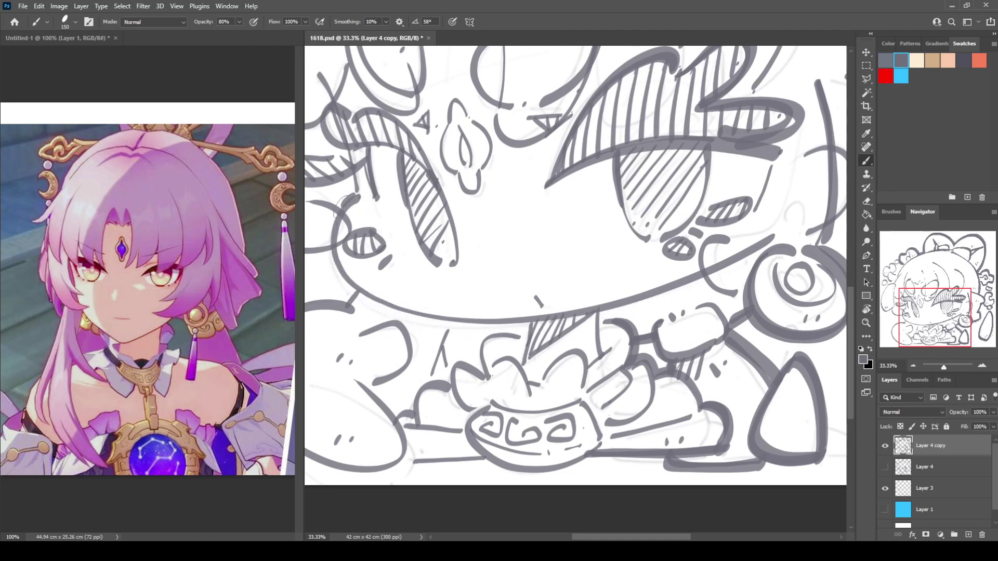
# Step: Thicken the face's lower contour from the left cheek along the chin, plus the side edges of the hatched neck
pyautogui.moveTo(344, 201)
pyautogui.mouseDown()
pyautogui.moveTo(335, 275)
pyautogui.moveTo(441, 322)
pyautogui.moveTo(641, 291)
pyautogui.mouseUp()
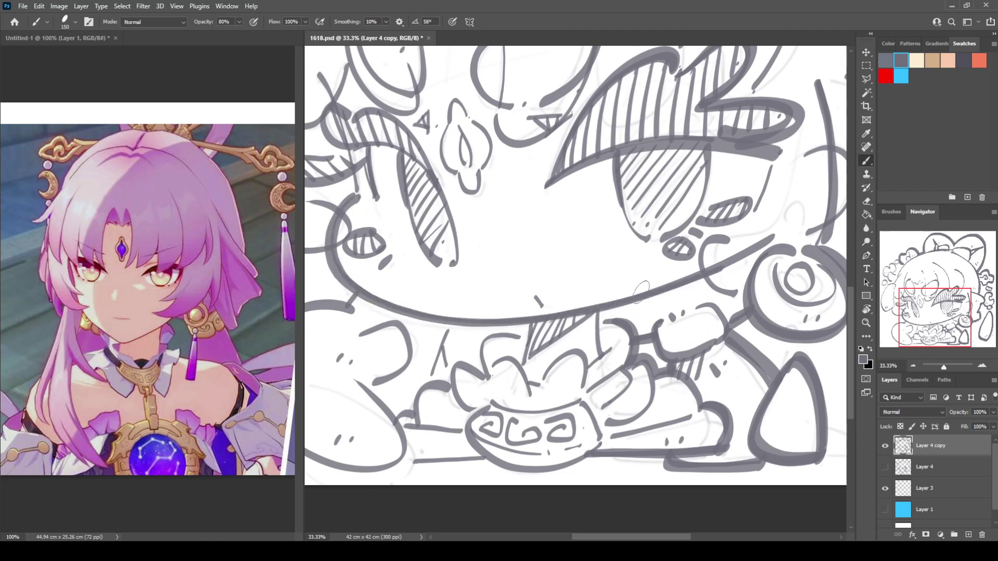
pyautogui.moveTo(539, 322); pyautogui.dragTo(524, 350)
pyautogui.moveTo(597, 312); pyautogui.dragTo(599, 353)
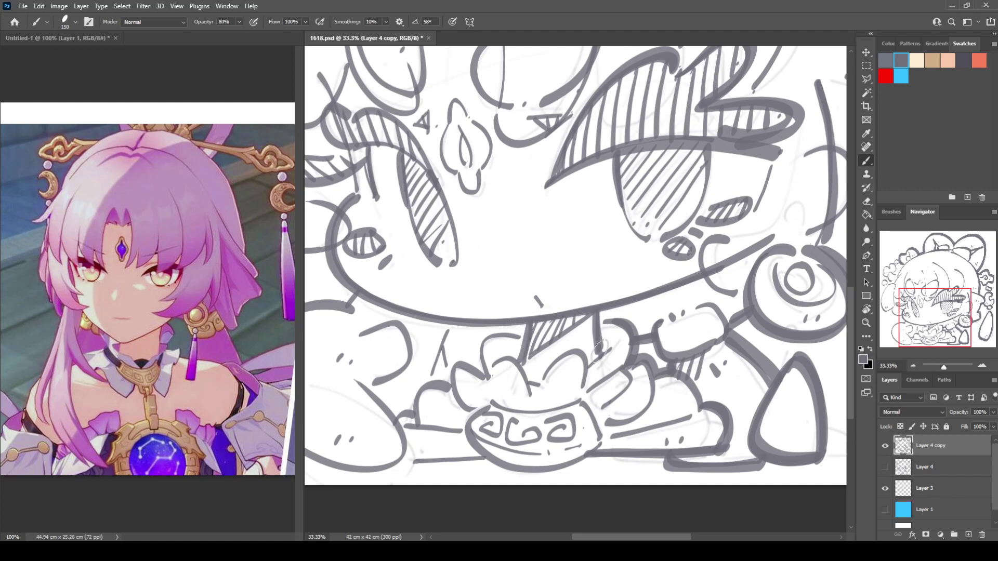
pyautogui.press('space')
# Step: Thicken the outline of the large rounded shape at the body's left, its notched inner edge, and the base line to the bowl
pyautogui.moveTo(429, 339); pyautogui.dragTo(619, 315)
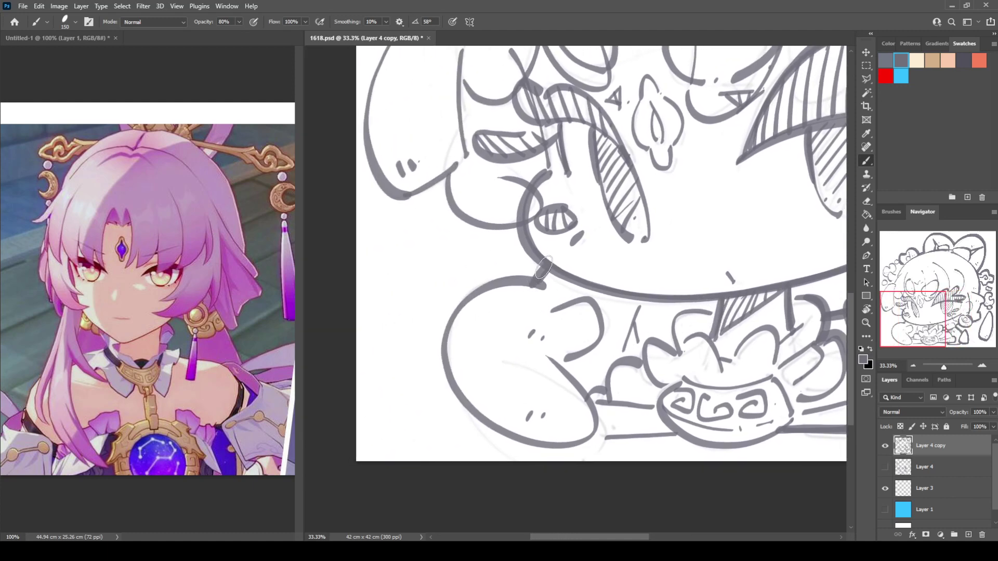
pyautogui.moveTo(543, 270)
pyautogui.mouseDown()
pyautogui.moveTo(484, 290)
pyautogui.moveTo(450, 335)
pyautogui.moveTo(451, 374)
pyautogui.moveTo(477, 410)
pyautogui.moveTo(564, 445)
pyautogui.mouseUp()
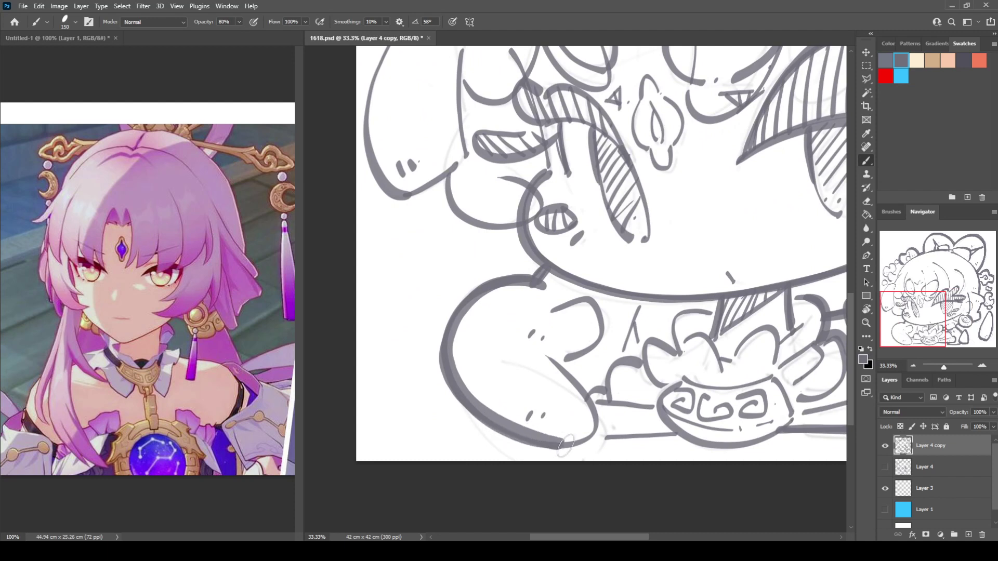
pyautogui.hotkey('ctrl', 'z')
pyautogui.moveTo(513, 284)
pyautogui.mouseDown()
pyautogui.moveTo(484, 288)
pyautogui.moveTo(447, 335)
pyautogui.moveTo(450, 383)
pyautogui.moveTo(480, 417)
pyautogui.moveTo(524, 440)
pyautogui.moveTo(585, 445)
pyautogui.moveTo(600, 400)
pyautogui.moveTo(544, 364)
pyautogui.moveTo(562, 367)
pyautogui.moveTo(585, 419)
pyautogui.mouseUp()
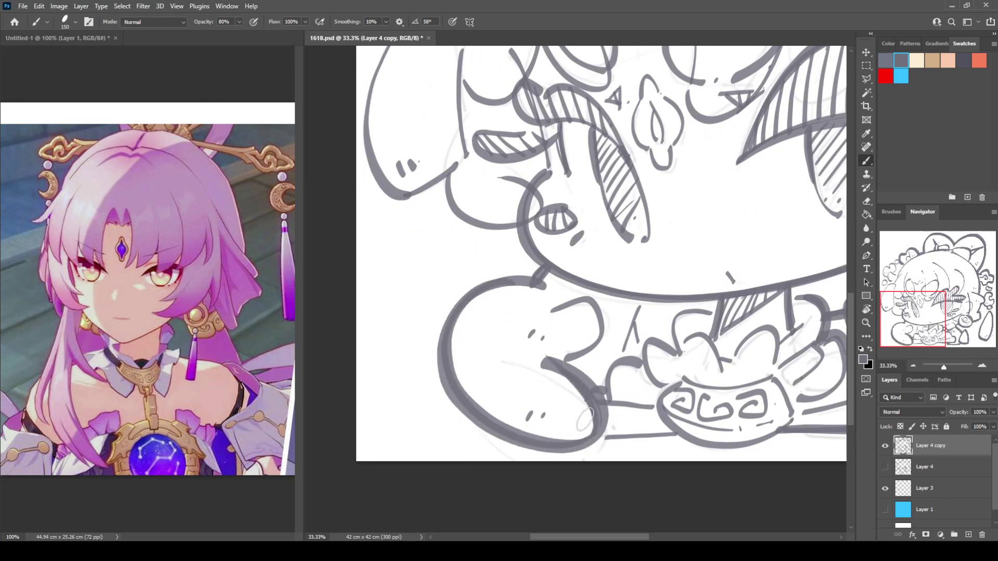
pyautogui.moveTo(553, 311)
pyautogui.mouseDown()
pyautogui.moveTo(594, 309)
pyautogui.moveTo(595, 345)
pyautogui.moveTo(564, 357)
pyautogui.mouseUp()
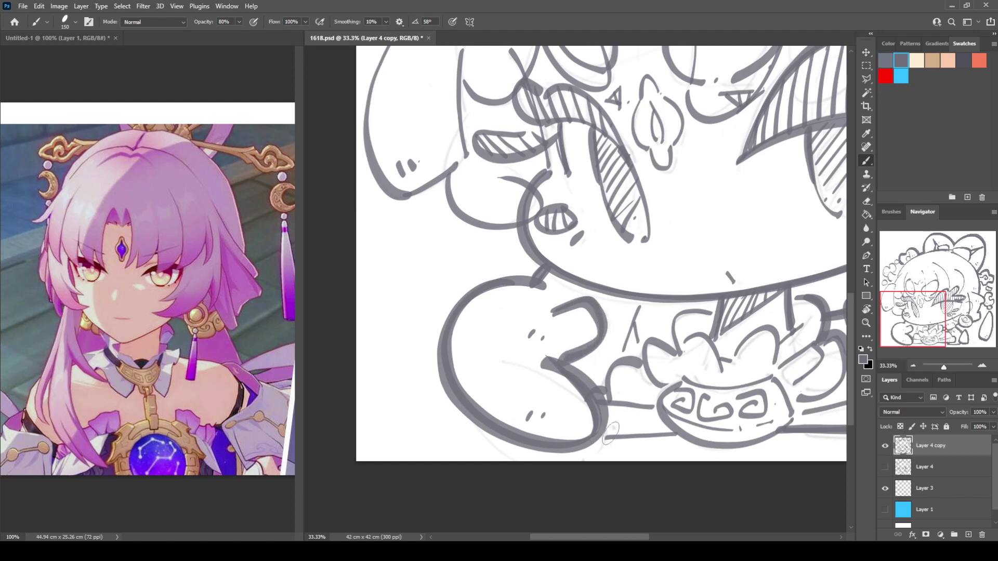
pyautogui.moveTo(591, 440)
pyautogui.mouseDown()
pyautogui.moveTo(667, 435)
pyautogui.moveTo(563, 367)
pyautogui.mouseUp()
pyautogui.hotkey('ctrl', 'z')
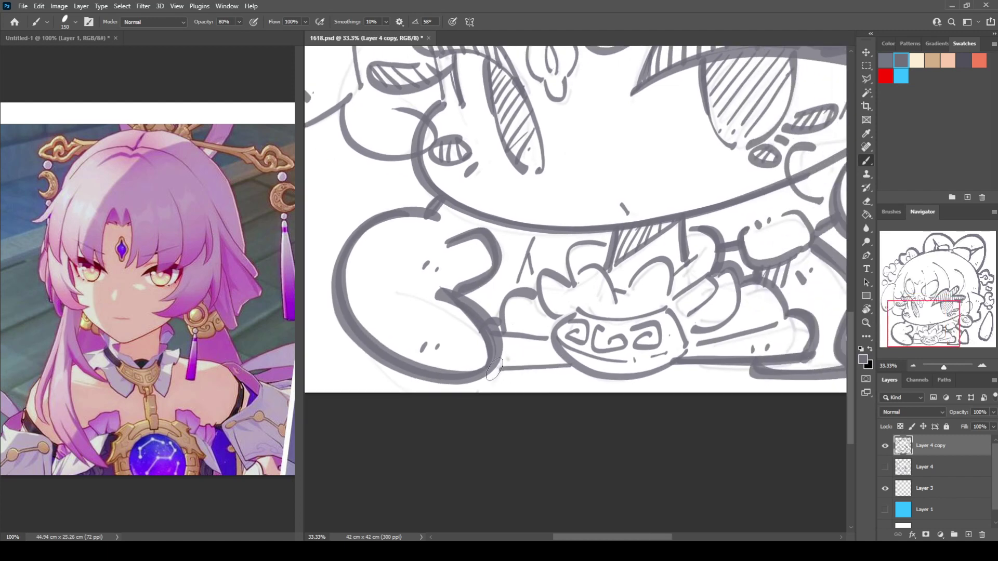
pyautogui.moveTo(484, 372)
pyautogui.mouseDown()
pyautogui.moveTo(563, 364)
pyautogui.moveTo(567, 347)
pyautogui.moveTo(554, 344)
pyautogui.moveTo(581, 371)
pyautogui.moveTo(609, 376)
pyautogui.moveTo(675, 358)
pyautogui.mouseUp()
# Step: Thicken the outlines of the long rounded shape left of the face and the curved lobe beneath it
pyautogui.moveTo(616, 284); pyautogui.dragTo(697, 495)
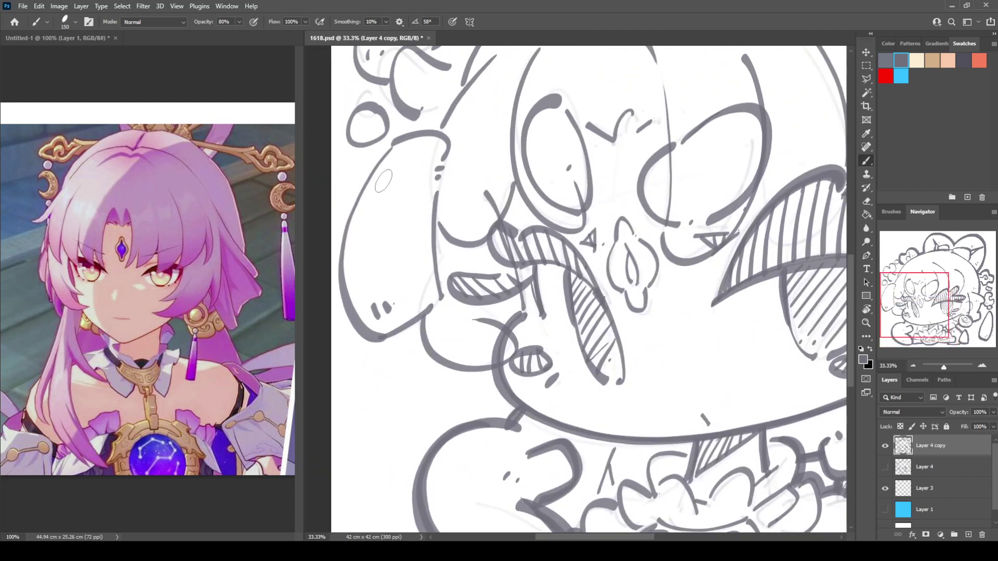
pyautogui.moveTo(395, 140)
pyautogui.mouseDown()
pyautogui.moveTo(346, 227)
pyautogui.moveTo(341, 287)
pyautogui.moveTo(359, 329)
pyautogui.moveTo(392, 337)
pyautogui.moveTo(427, 311)
pyautogui.moveTo(421, 337)
pyautogui.moveTo(432, 364)
pyautogui.moveTo(474, 376)
pyautogui.moveTo(511, 357)
pyautogui.mouseUp()
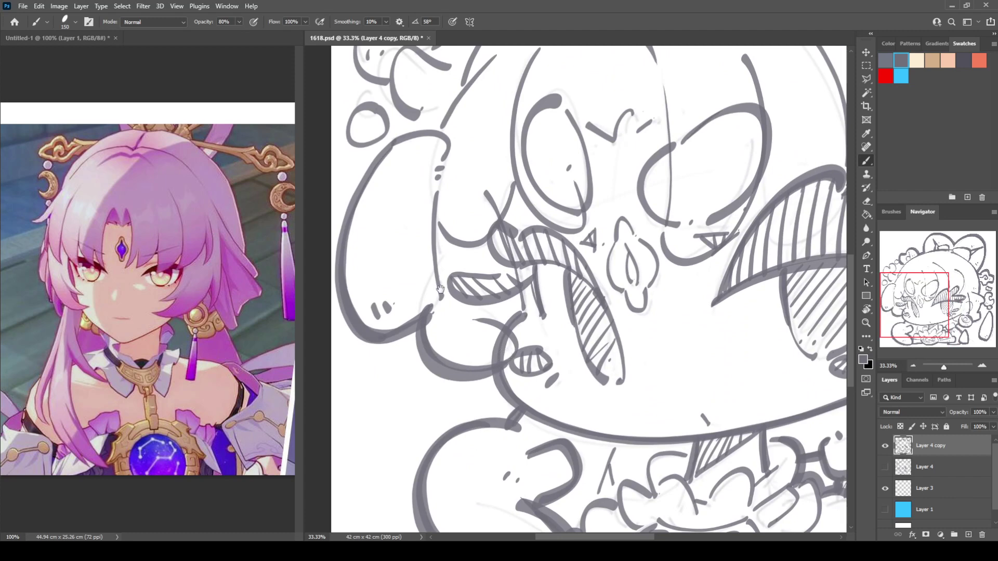
pyautogui.moveTo(439, 289); pyautogui.dragTo(501, 419)
pyautogui.moveTo(449, 285)
pyautogui.mouseDown()
pyautogui.moveTo(489, 271)
pyautogui.moveTo(502, 310)
pyautogui.mouseUp()
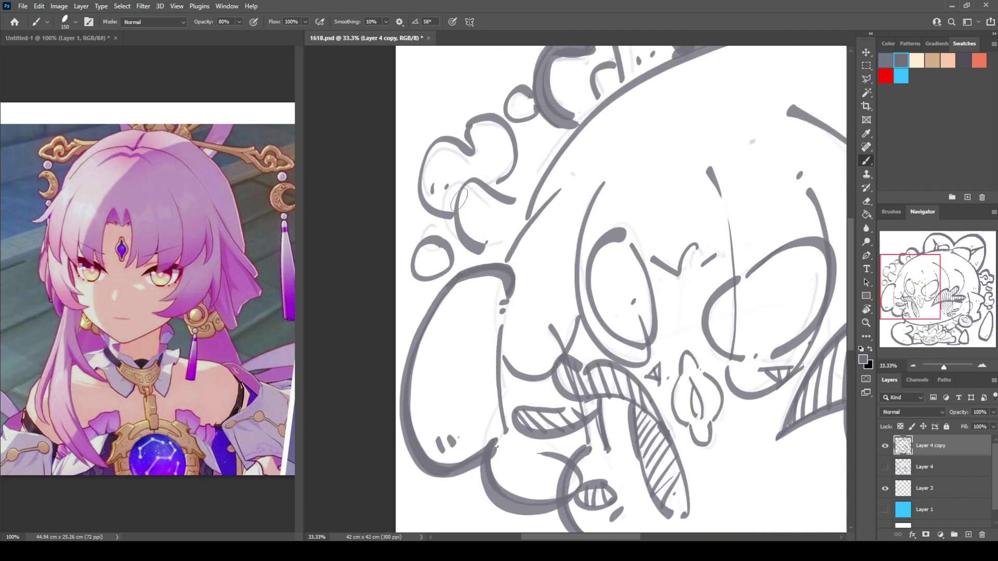
# Step: Thicken the left crescent ornament, the head's upper-left contour, and the bead between the cloud ornaments
pyautogui.moveTo(476, 181)
pyautogui.mouseDown()
pyautogui.moveTo(458, 214)
pyautogui.moveTo(486, 258)
pyautogui.mouseUp()
pyautogui.moveTo(474, 182); pyautogui.dragTo(526, 205)
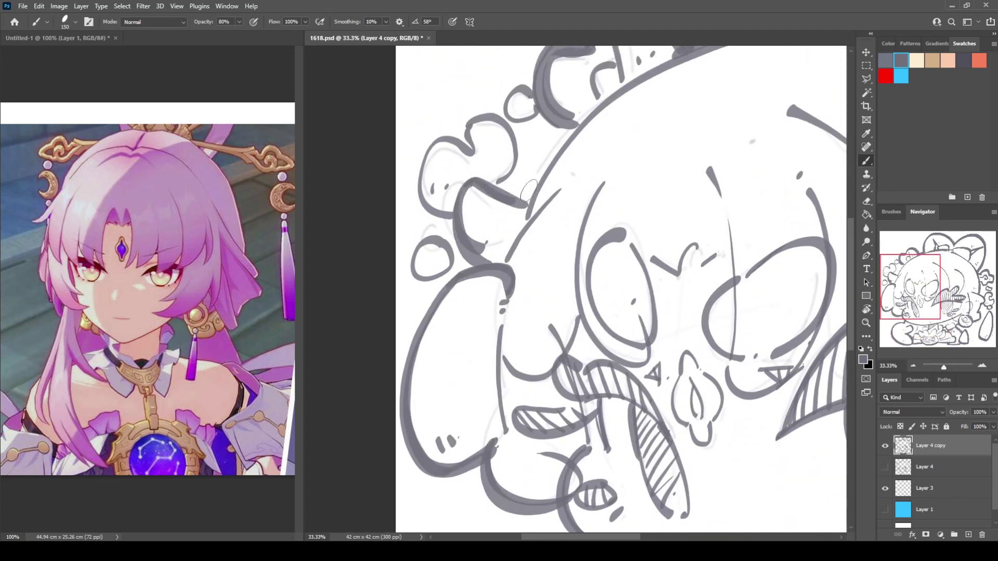
pyautogui.moveTo(620, 92)
pyautogui.mouseDown()
pyautogui.moveTo(555, 151)
pyautogui.moveTo(522, 216)
pyautogui.mouseUp()
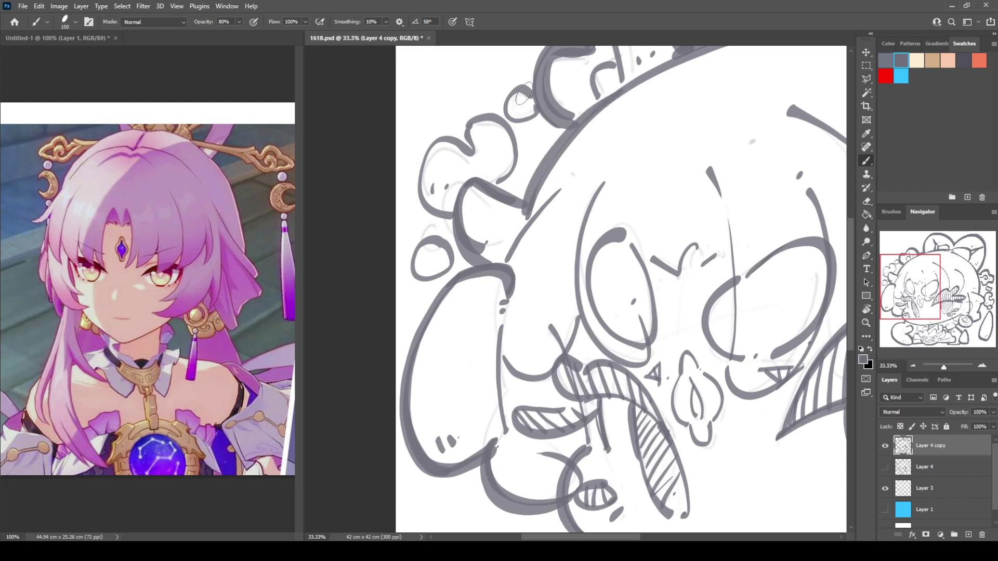
pyautogui.moveTo(521, 88)
pyautogui.mouseDown()
pyautogui.moveTo(532, 118)
pyautogui.moveTo(540, 98)
pyautogui.mouseUp()
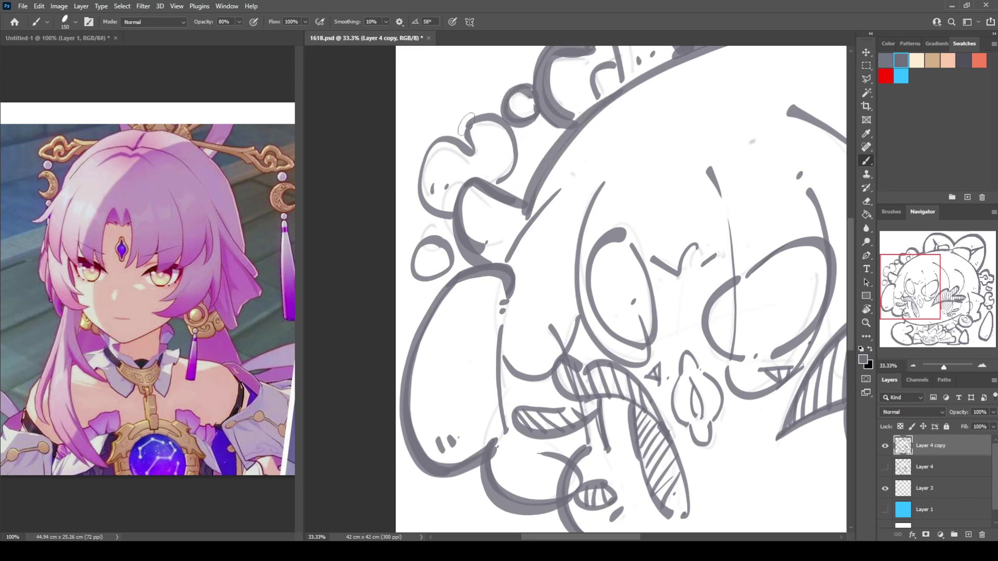
# Step: Thicken the outlines of the left cloud ornament's lobes and the small round bead below it
pyautogui.moveTo(470, 150)
pyautogui.mouseDown()
pyautogui.moveTo(494, 117)
pyautogui.moveTo(519, 146)
pyautogui.moveTo(496, 179)
pyautogui.mouseUp()
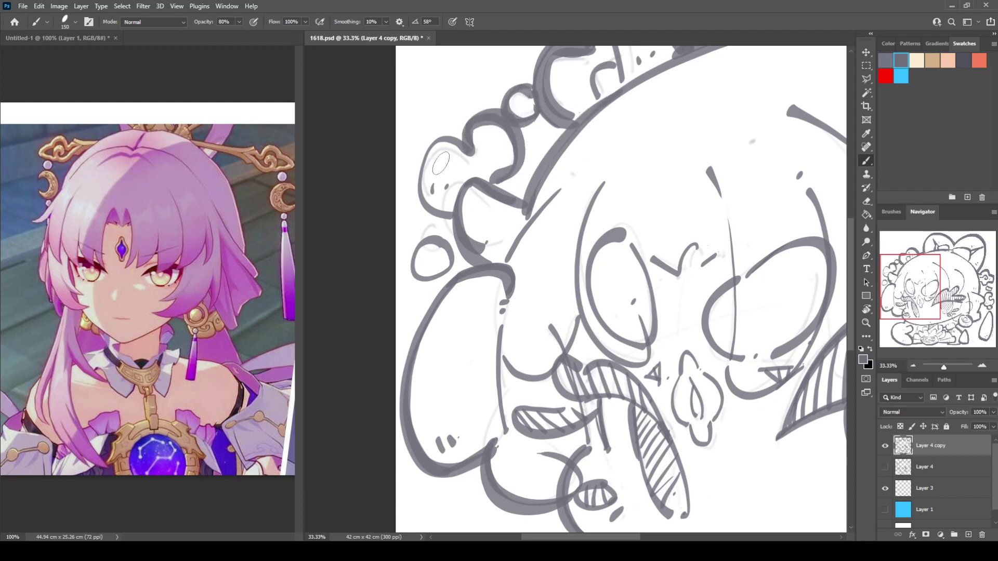
pyautogui.moveTo(447, 142)
pyautogui.mouseDown()
pyautogui.moveTo(419, 192)
pyautogui.moveTo(455, 211)
pyautogui.moveTo(426, 283)
pyautogui.moveTo(439, 234)
pyautogui.mouseUp()
pyautogui.moveTo(455, 296); pyautogui.dragTo(470, 184)
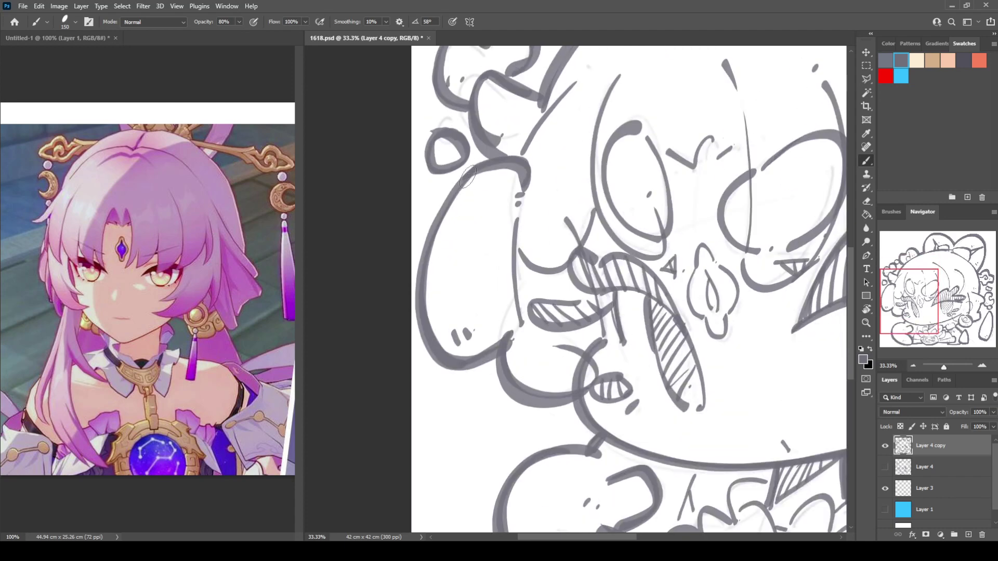
# Step: Thicken the slanted hair strand line just inside the head's left contour
pyautogui.moveTo(524, 207); pyautogui.dragTo(445, 363)
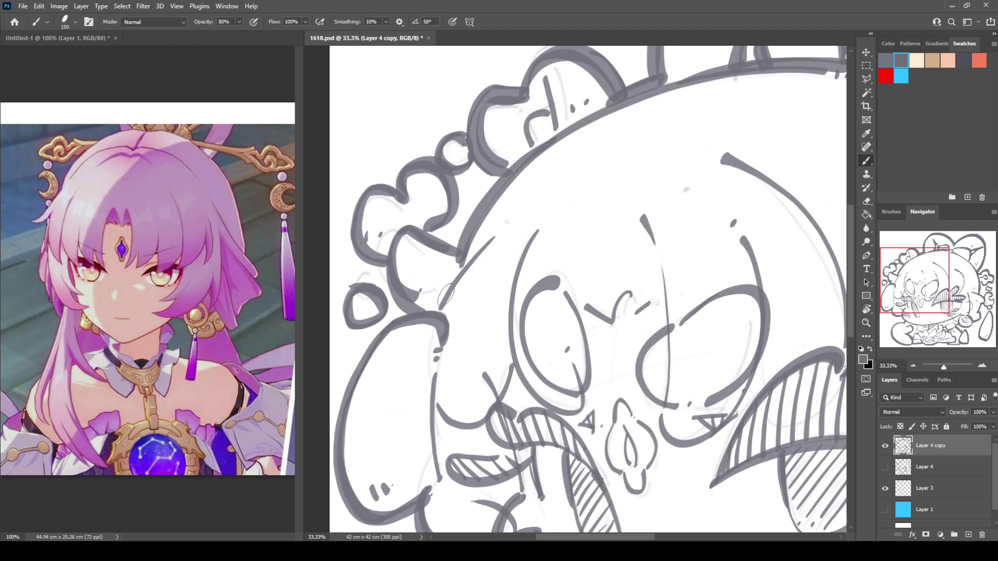
pyautogui.moveTo(446, 296); pyautogui.dragTo(507, 218)
pyautogui.moveTo(517, 216); pyautogui.dragTo(521, 212)
# Step: Thicken the pointed fold under the chin and the small rounded folds left of the patterned bowl
pyautogui.moveTo(616, 399); pyautogui.dragTo(502, 160)
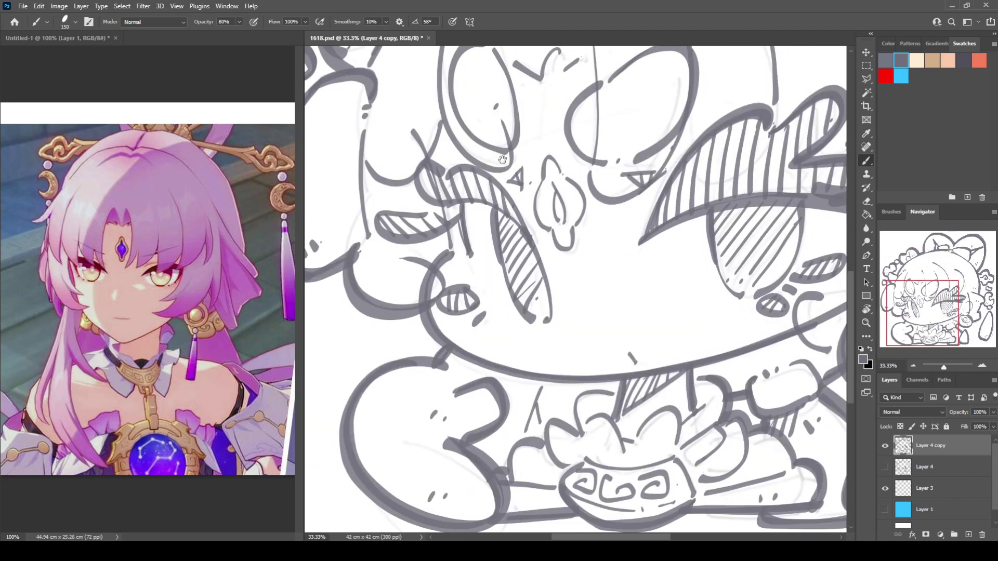
pyautogui.moveTo(506, 362); pyautogui.dragTo(397, 256)
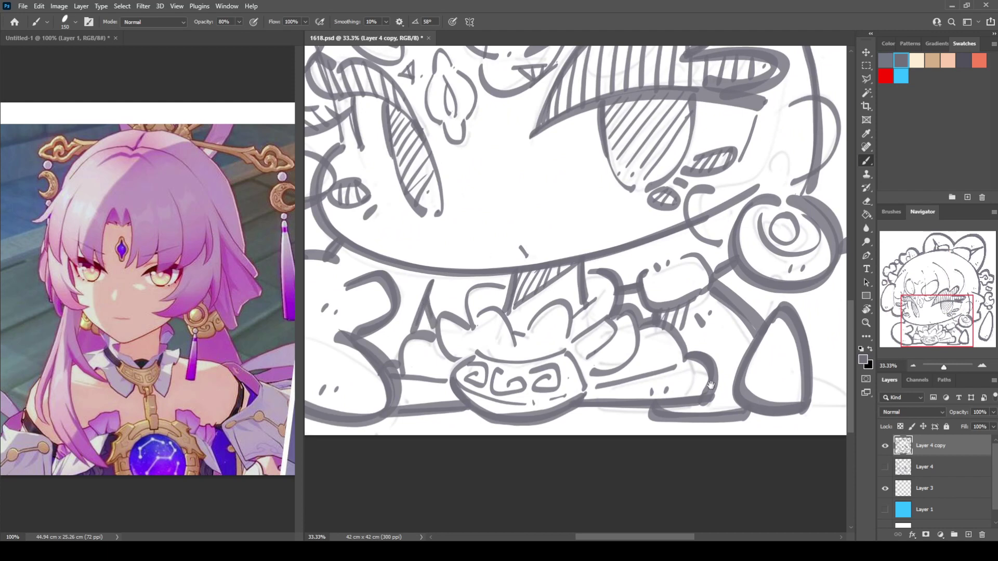
pyautogui.moveTo(699, 347); pyautogui.dragTo(611, 403)
pyautogui.moveTo(443, 387)
pyautogui.mouseDown()
pyautogui.moveTo(476, 366)
pyautogui.moveTo(484, 388)
pyautogui.mouseUp()
pyautogui.moveTo(400, 364)
pyautogui.mouseDown()
pyautogui.moveTo(411, 346)
pyautogui.moveTo(392, 342)
pyautogui.moveTo(364, 387)
pyautogui.mouseUp()
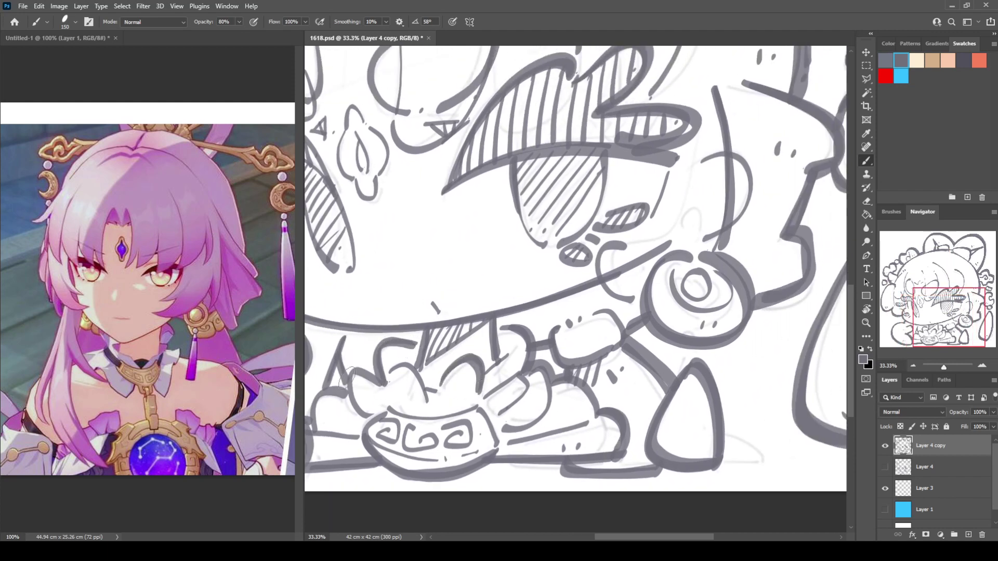
# Step: Add short accent marks inside the small lower teardrop shape and on the crown and upper-right area of the hair
pyautogui.moveTo(695, 440)
pyautogui.mouseDown()
pyautogui.moveTo(603, 383)
pyautogui.moveTo(592, 391)
pyautogui.mouseUp()
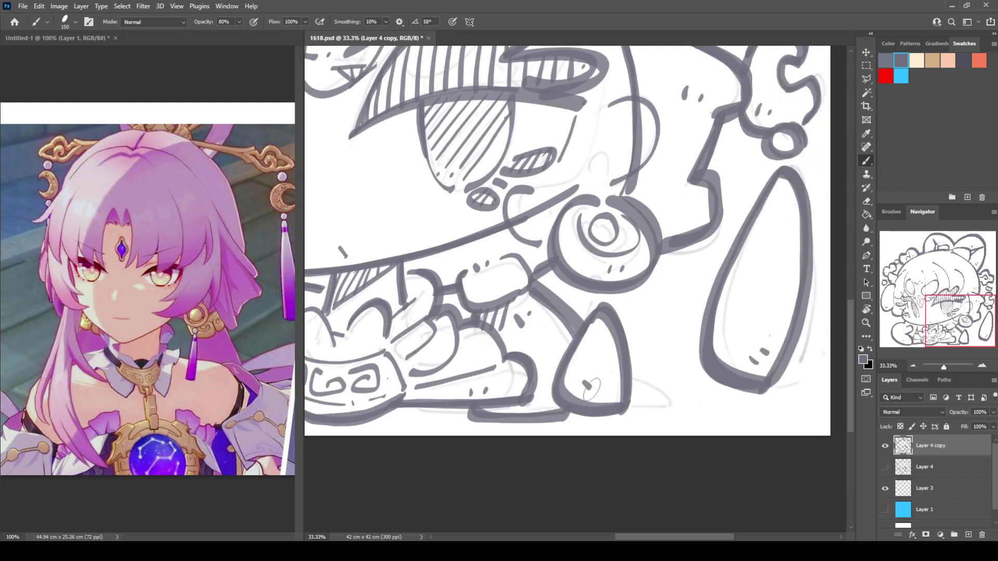
pyautogui.click(599, 381)
pyautogui.moveTo(607, 259)
pyautogui.mouseDown()
pyautogui.moveTo(656, 423)
pyautogui.moveTo(736, 487)
pyautogui.mouseUp()
pyautogui.moveTo(501, 209); pyautogui.dragTo(611, 243)
pyautogui.moveTo(541, 169); pyautogui.dragTo(543, 311)
pyautogui.moveTo(572, 257); pyautogui.dragTo(476, 475)
pyautogui.click(495, 272)
pyautogui.click(481, 266)
pyautogui.click(648, 322)
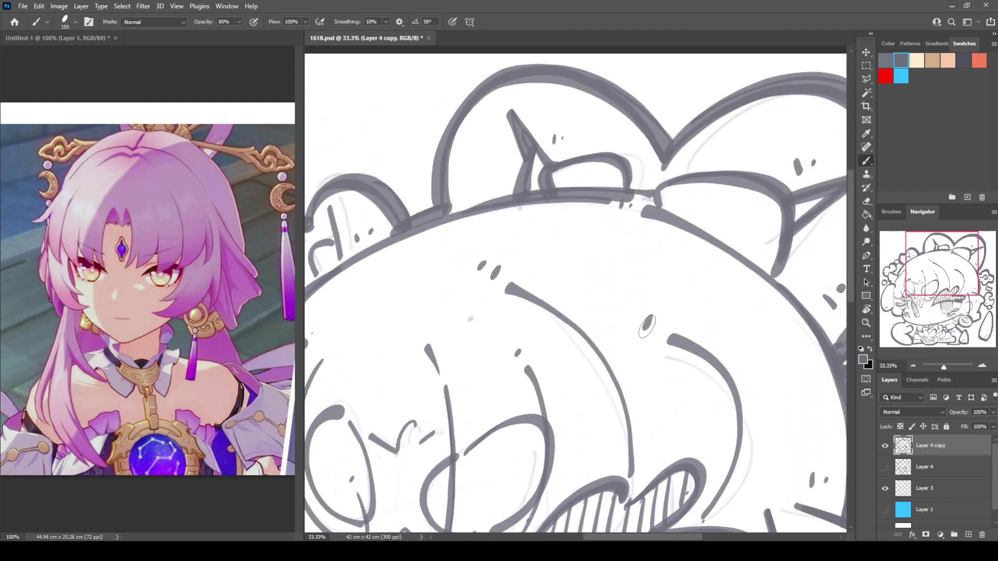
pyautogui.click(626, 309)
pyautogui.moveTo(691, 323); pyautogui.dragTo(554, 286)
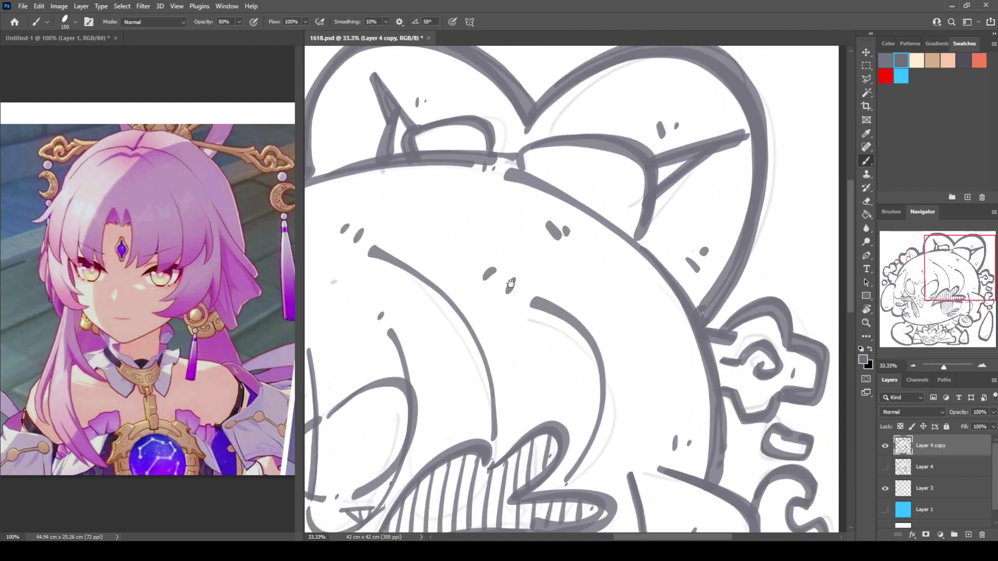
# Step: Thicken the outer outline of the forehead ornament between the eyes
pyautogui.moveTo(463, 372); pyautogui.dragTo(630, 118)
pyautogui.moveTo(427, 256)
pyautogui.mouseDown()
pyautogui.moveTo(436, 235)
pyautogui.moveTo(460, 275)
pyautogui.moveTo(454, 260)
pyautogui.moveTo(457, 333)
pyautogui.moveTo(437, 315)
pyautogui.moveTo(437, 260)
pyautogui.moveTo(450, 304)
pyautogui.moveTo(428, 258)
pyautogui.moveTo(434, 315)
pyautogui.moveTo(423, 293)
pyautogui.mouseUp()
pyautogui.moveTo(337, 287)
pyautogui.mouseDown()
pyautogui.moveTo(391, 308)
pyautogui.moveTo(426, 339)
pyautogui.mouseUp()
pyautogui.hotkey('ctrl', 'z')
pyautogui.moveTo(338, 285)
pyautogui.mouseDown()
pyautogui.moveTo(375, 291)
pyautogui.moveTo(411, 317)
pyautogui.mouseUp()
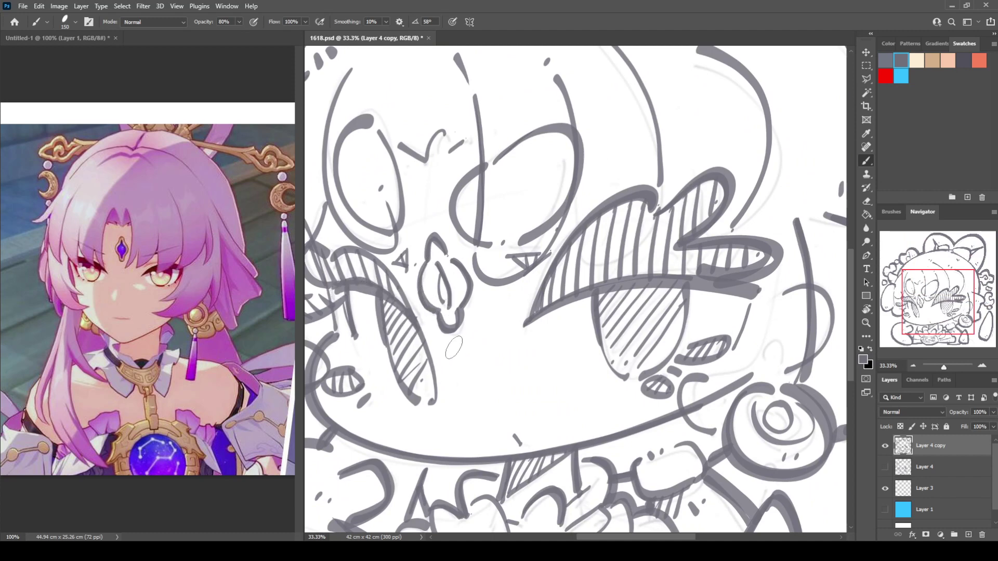
# Step: Duplicate the inked line art layer, Layer 4 copy, and hide the original beneath the duplicate
pyautogui.moveTo(570, 338); pyautogui.dragTo(637, 304)
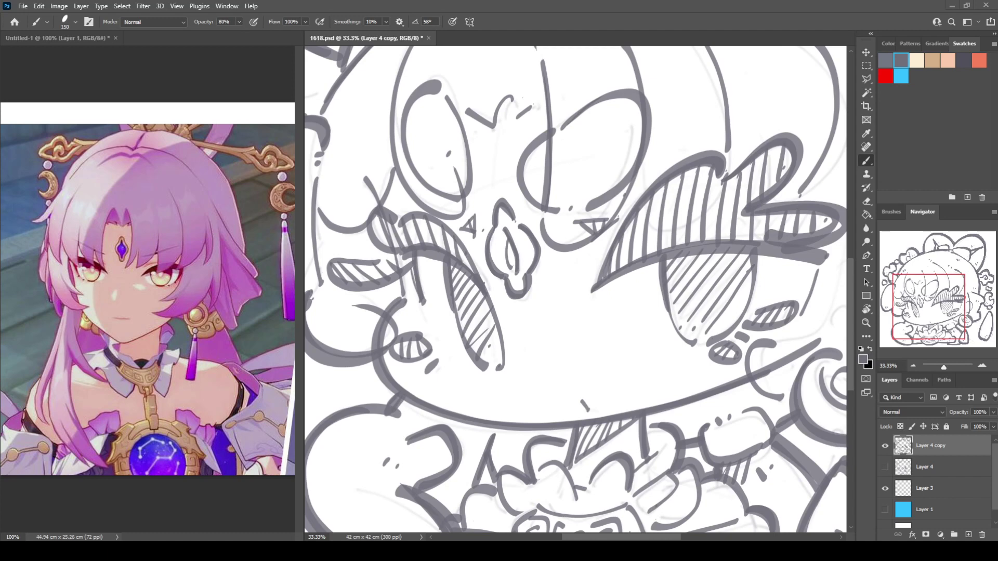
pyautogui.hotkey('ctrl', '0')
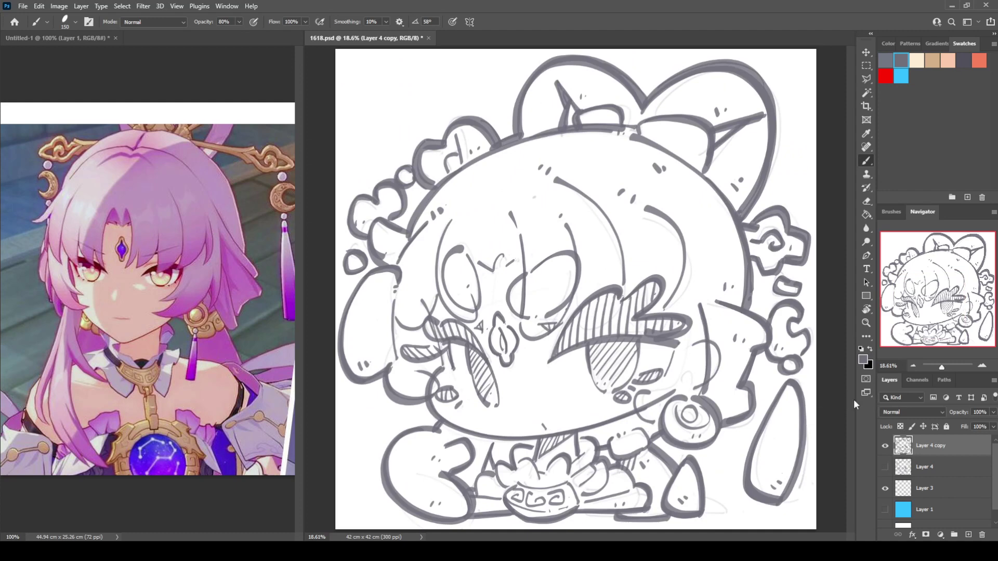
pyautogui.hotkey('ctrl', 'j')
pyautogui.click(885, 466)
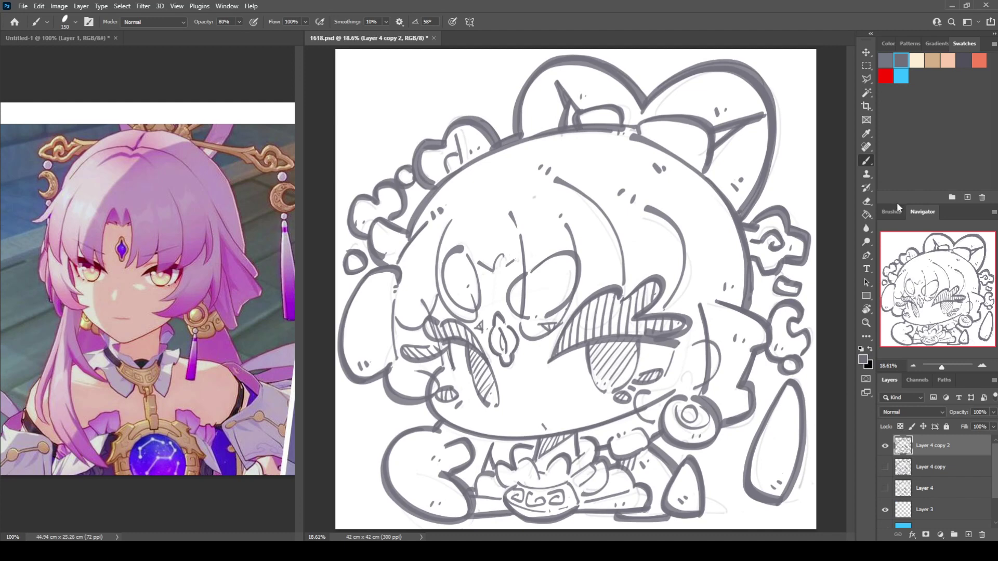
pyautogui.moveTo(897, 203); pyautogui.dragTo(896, 124)
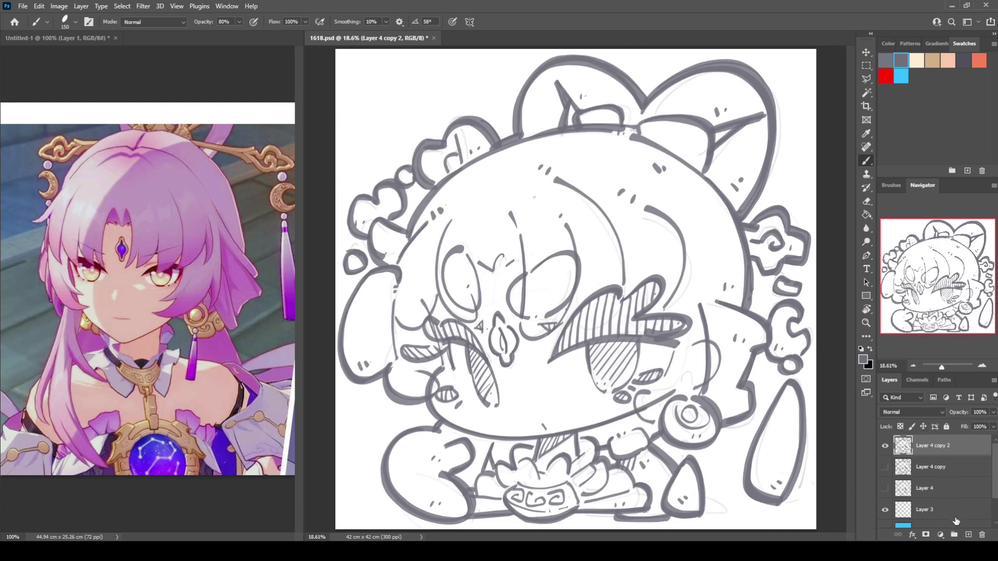
# Step: Compare the two line art copies by toggling their visibility, leave only the upper one shown, and hide the Layer 3 sketch
pyautogui.click(886, 447)
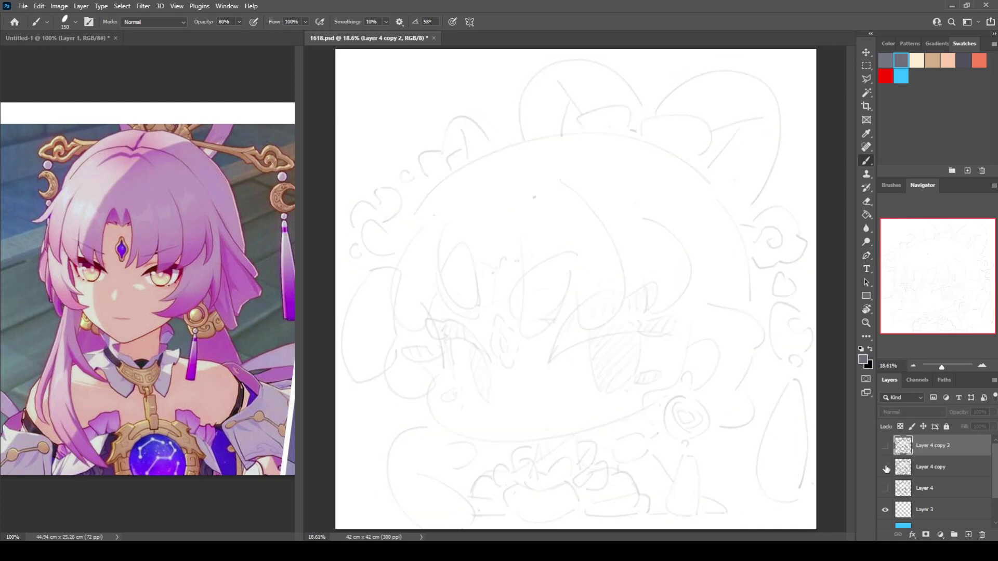
pyautogui.click(885, 467)
pyautogui.click(885, 447)
pyautogui.click(886, 467)
pyautogui.click(885, 510)
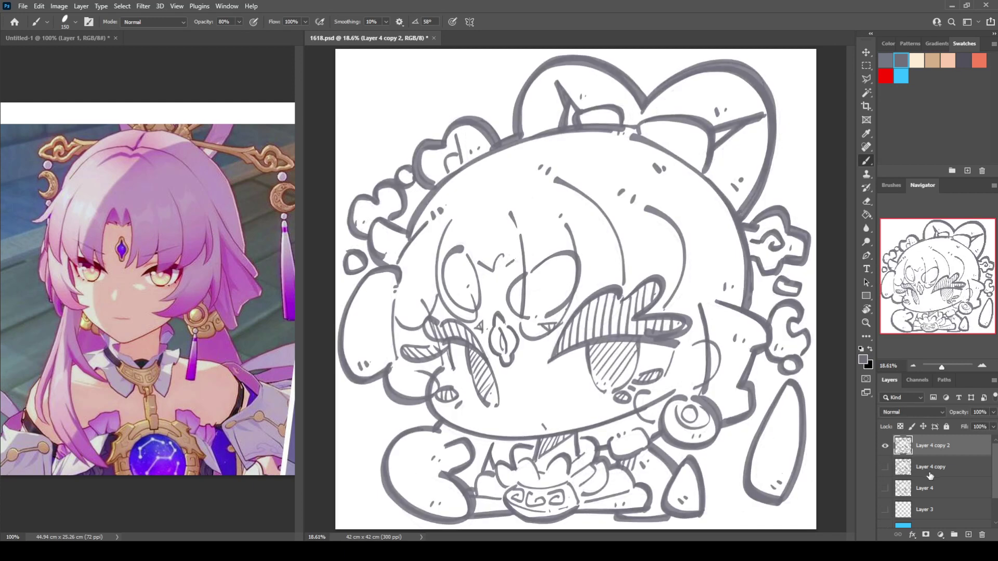
# Step: Add a new layer directly below the visible line art, fill it with the cream swatch, and reselect the line art layer
pyautogui.click(930, 470)
pyautogui.click(968, 537)
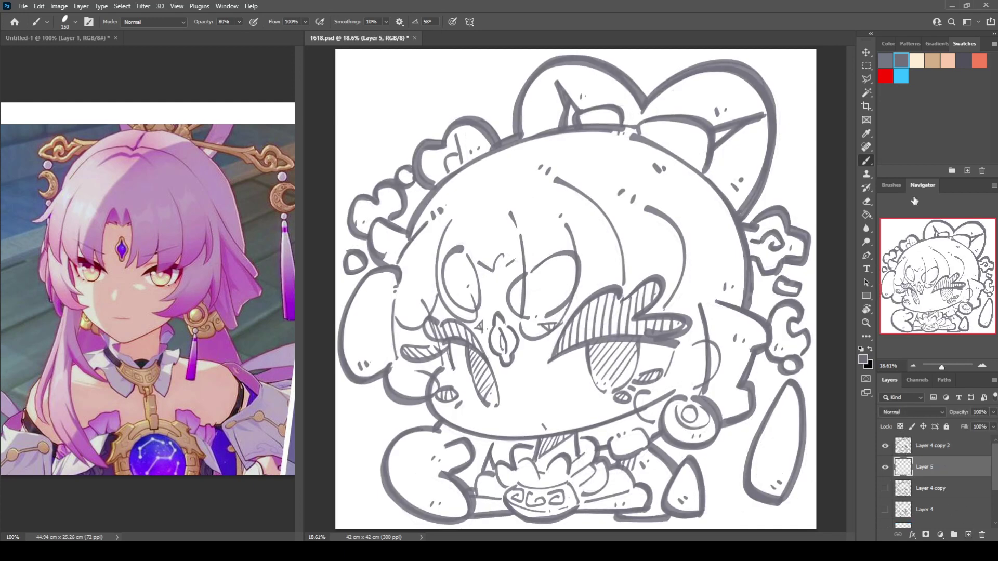
pyautogui.click(917, 57)
pyautogui.press('g')
pyautogui.click(635, 238)
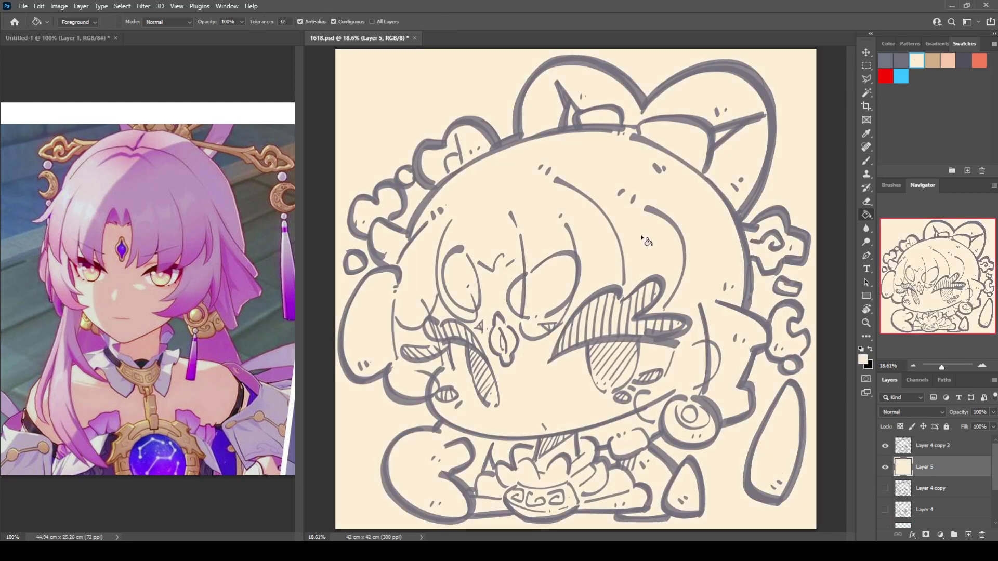
pyautogui.click(945, 446)
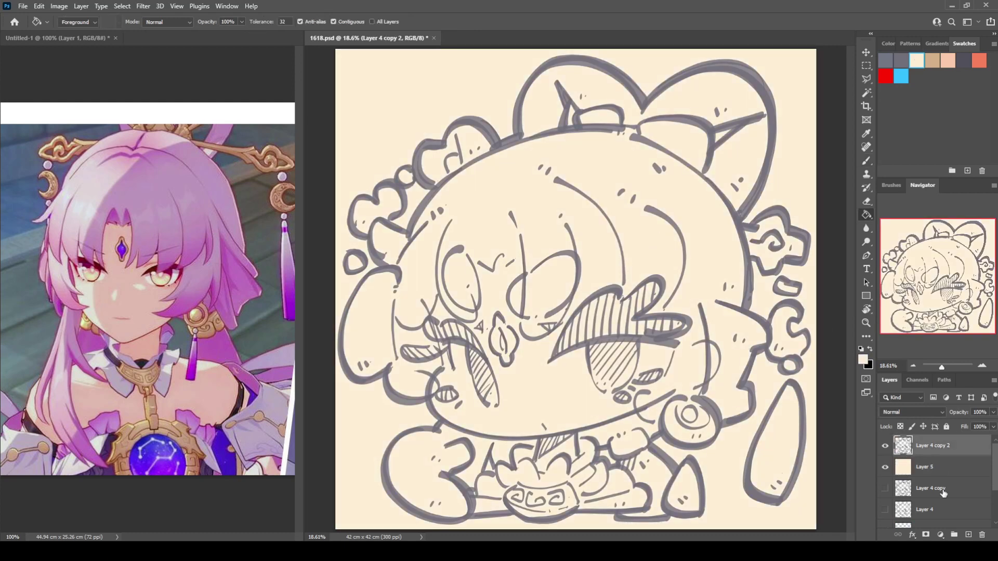
# Step: Darken the line art with a dark grey fill on a new layer clipped to Layer 4 copy 2, and merge it down
pyautogui.click(969, 535)
pyautogui.click(964, 60)
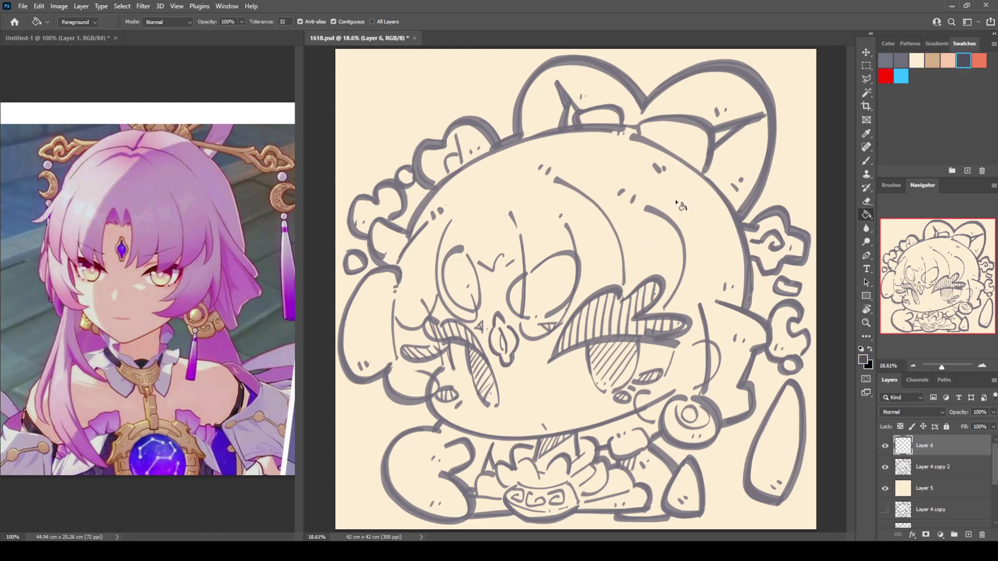
pyautogui.click(744, 315)
pyautogui.keyDown('alt'); pyautogui.click(926, 455); pyautogui.keyUp('alt')
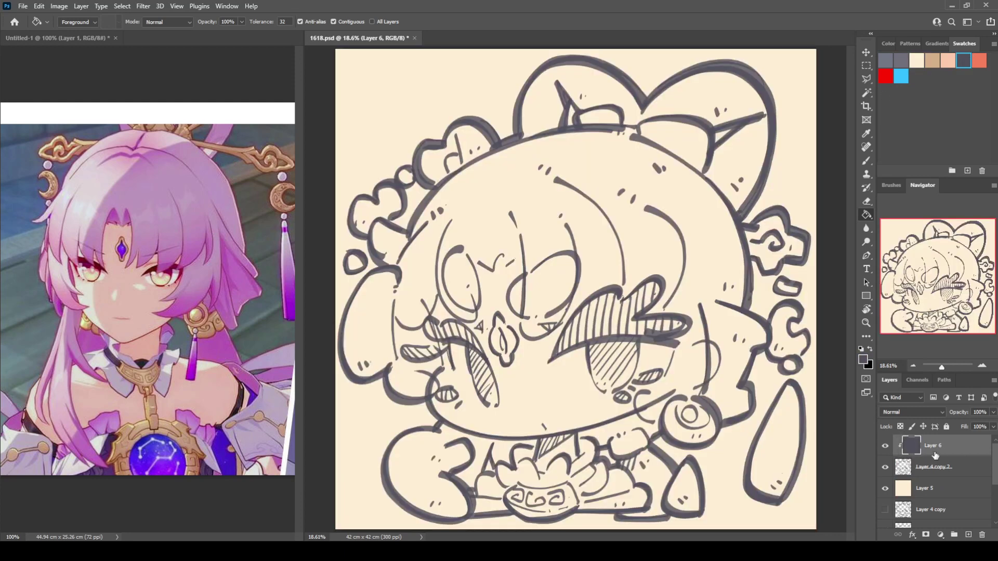
pyautogui.hotkey('ctrl', 'e')
# Step: On Layer 5, paint pale pink patches over the forehead and beside the bangs with a 500-size brush
pyautogui.click(909, 471)
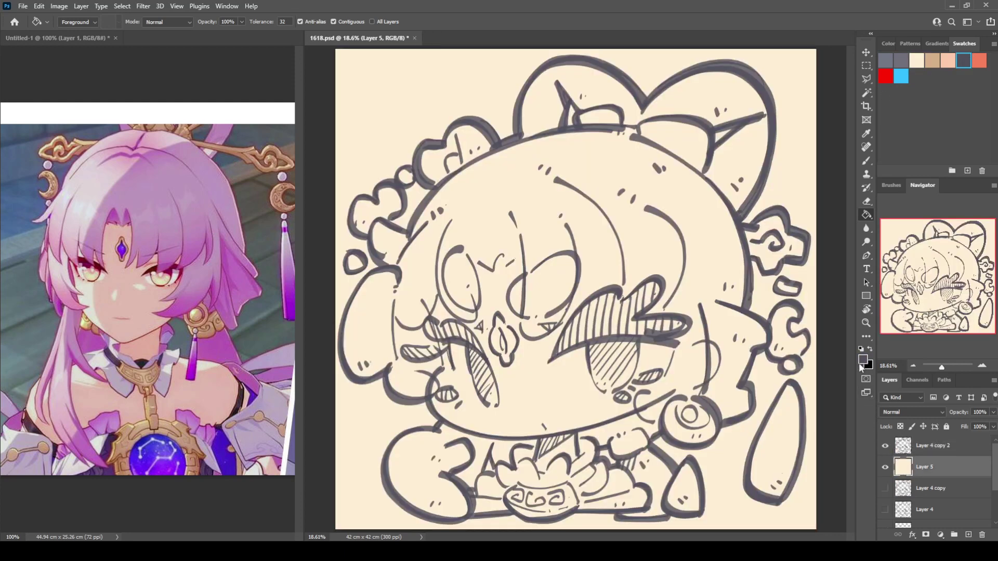
pyautogui.press('i')
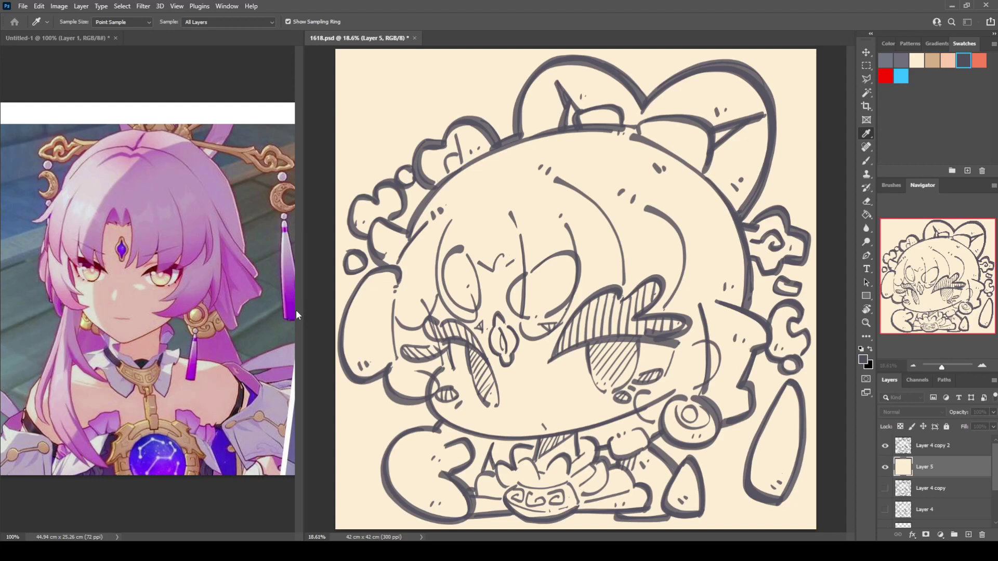
pyautogui.press('b')
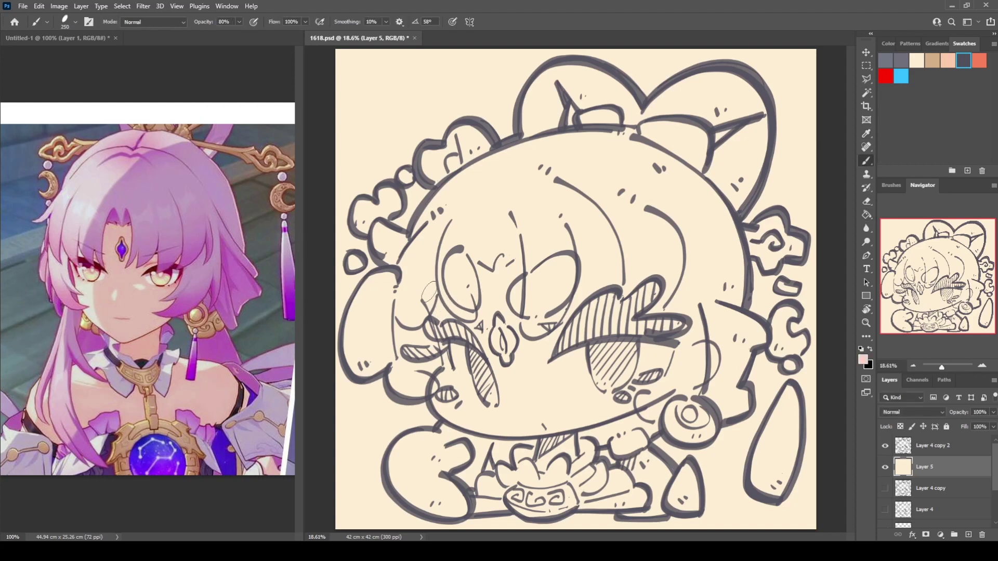
pyautogui.press(']')
pyautogui.press(']')
pyautogui.press(']')
pyautogui.moveTo(434, 300); pyautogui.dragTo(440, 315)
pyautogui.moveTo(467, 273)
pyautogui.mouseDown()
pyautogui.moveTo(499, 252)
pyautogui.moveTo(514, 268)
pyautogui.mouseUp()
pyautogui.moveTo(559, 333); pyautogui.dragTo(574, 301)
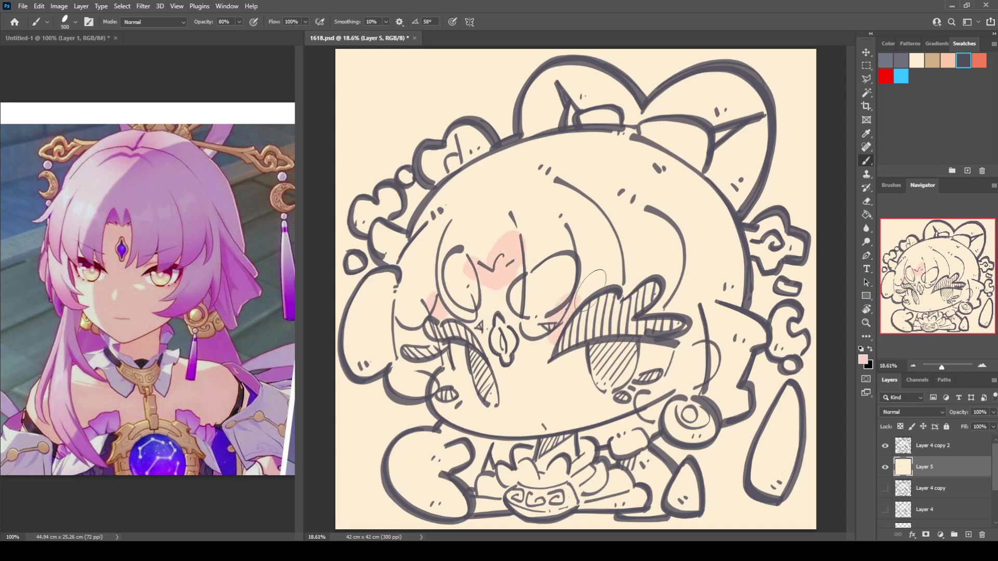
# Step: Brush pale pink onto the area beside the right eye, the ear, both cheeks, the neck and the shoulders
pyautogui.moveTo(652, 353); pyautogui.dragTo(668, 345)
pyautogui.moveTo(694, 337)
pyautogui.mouseDown()
pyautogui.moveTo(696, 354)
pyautogui.moveTo(715, 338)
pyautogui.moveTo(719, 356)
pyautogui.mouseUp()
pyautogui.moveTo(434, 385); pyautogui.dragTo(439, 418)
pyautogui.moveTo(652, 389)
pyautogui.mouseDown()
pyautogui.moveTo(617, 411)
pyautogui.moveTo(638, 416)
pyautogui.moveTo(662, 389)
pyautogui.mouseUp()
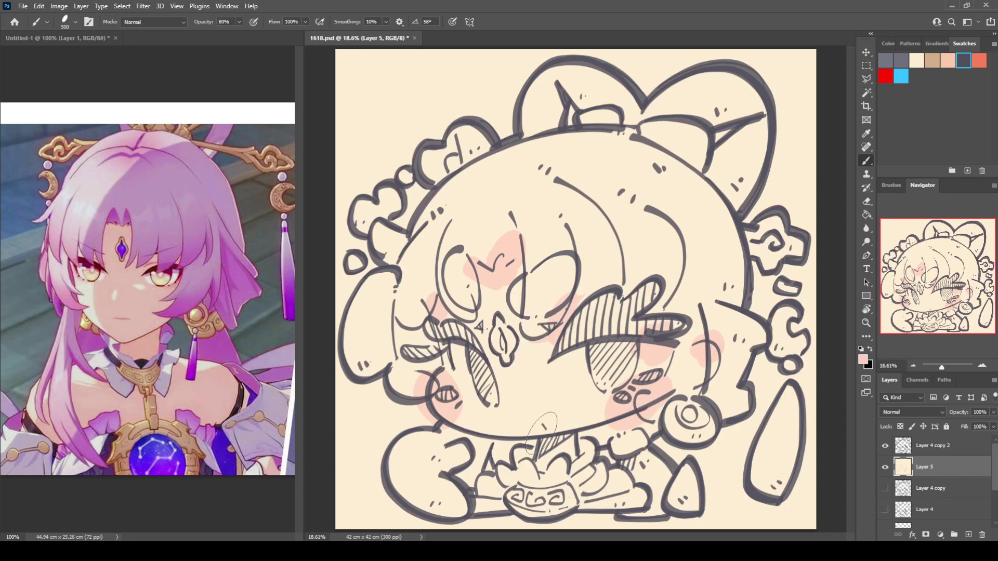
pyautogui.moveTo(537, 450); pyautogui.dragTo(559, 441)
pyautogui.moveTo(491, 478); pyautogui.dragTo(484, 483)
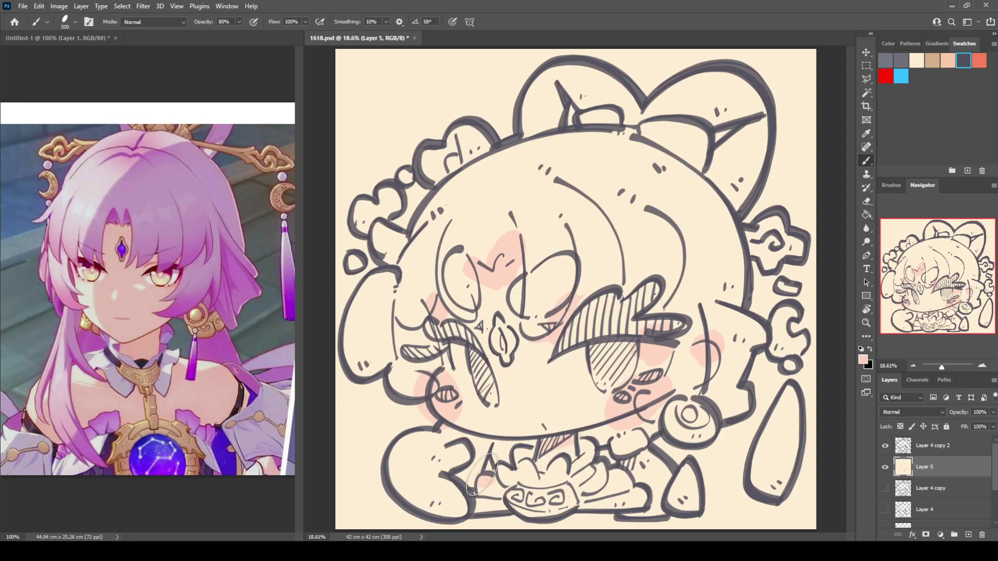
pyautogui.moveTo(605, 473); pyautogui.dragTo(624, 483)
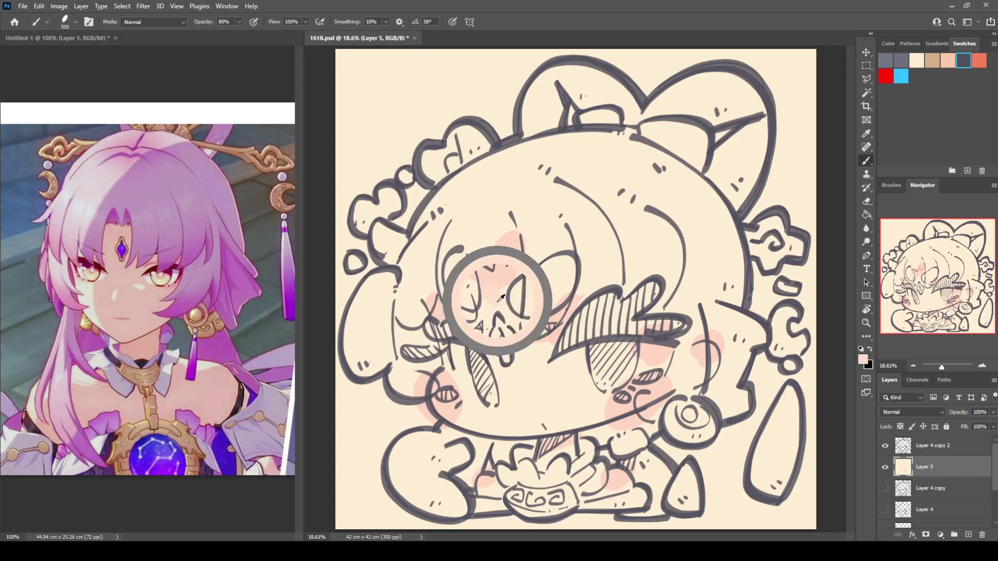
# Step: Soften the pink on the forehead and face with a lighter skin tone sampled from the drawing
pyautogui.keyDown('alt'); pyautogui.click(491, 312); pyautogui.keyUp('alt')
pyautogui.moveTo(500, 304)
pyautogui.mouseDown()
pyautogui.moveTo(510, 271)
pyautogui.moveTo(497, 287)
pyautogui.mouseUp()
pyautogui.moveTo(543, 332); pyautogui.dragTo(541, 347)
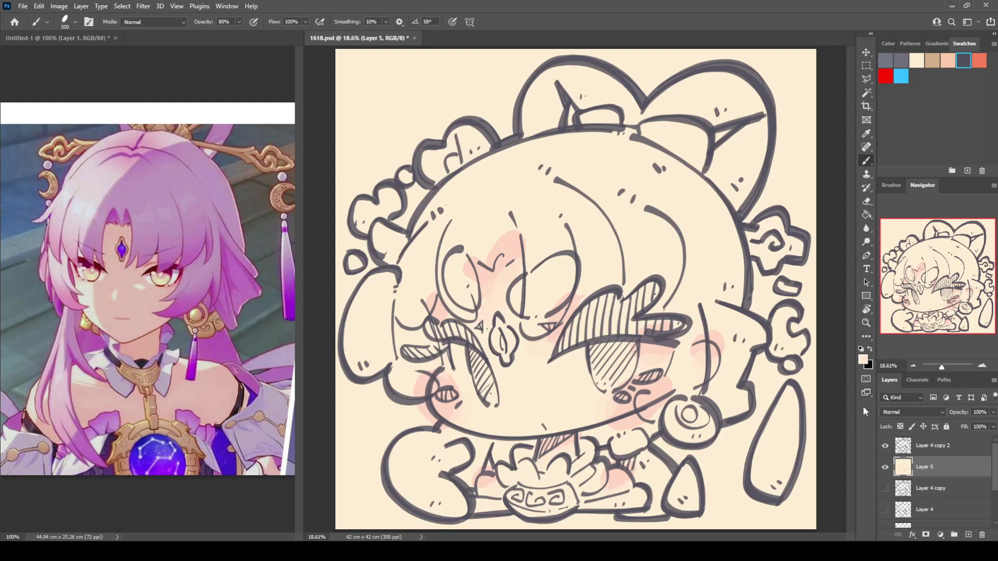
# Step: Strengthen the blush with a stronger pink on the cheeks, forehead and shoulders, and dab in a small pink mouth
pyautogui.press('i')
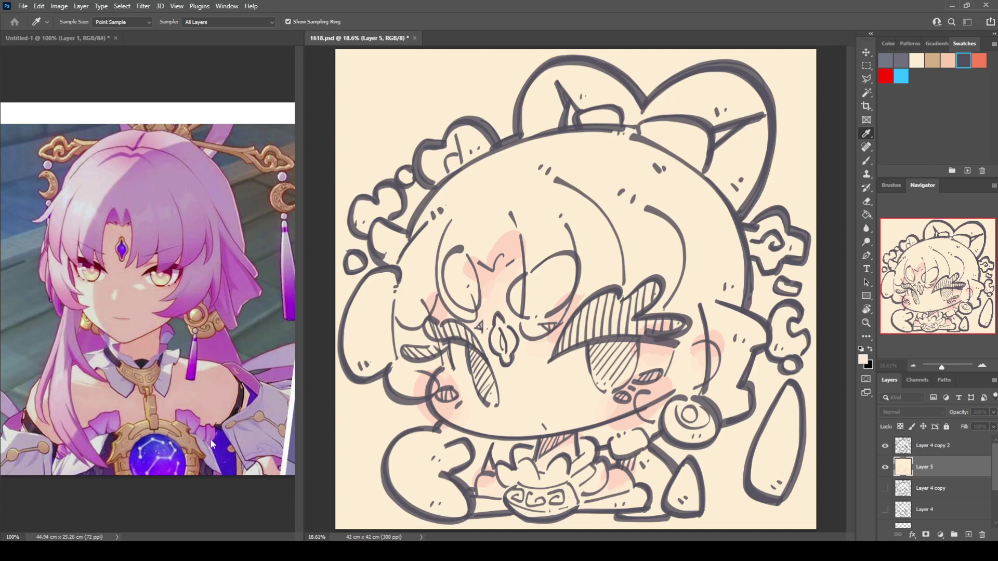
pyautogui.press('b')
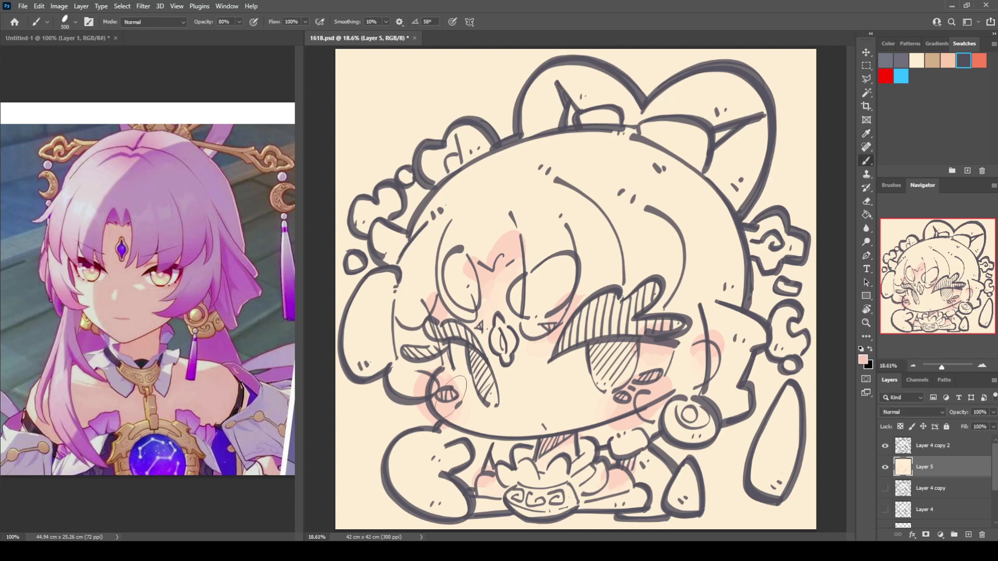
pyautogui.moveTo(434, 390); pyautogui.dragTo(443, 382)
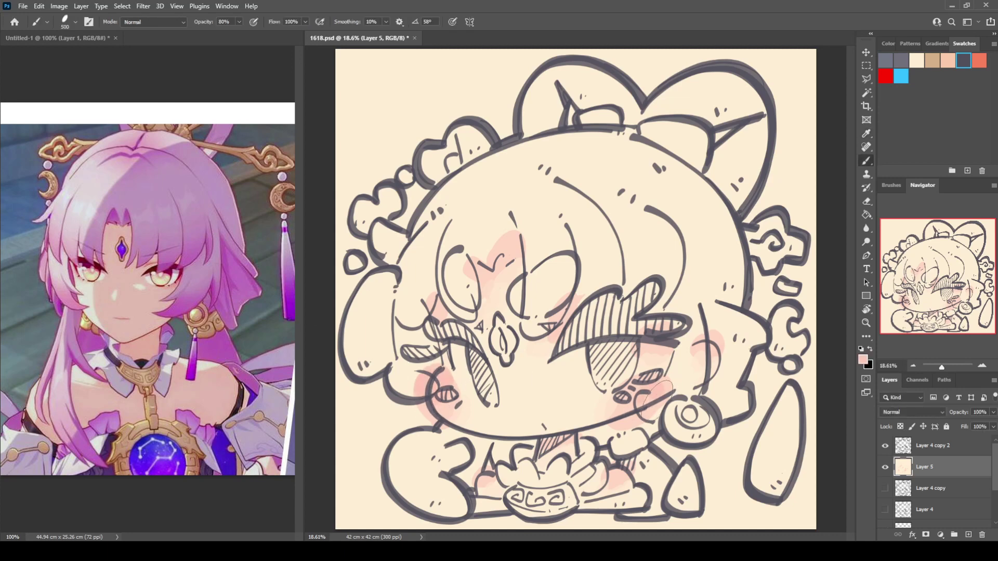
pyautogui.click(517, 395)
pyautogui.click(471, 265)
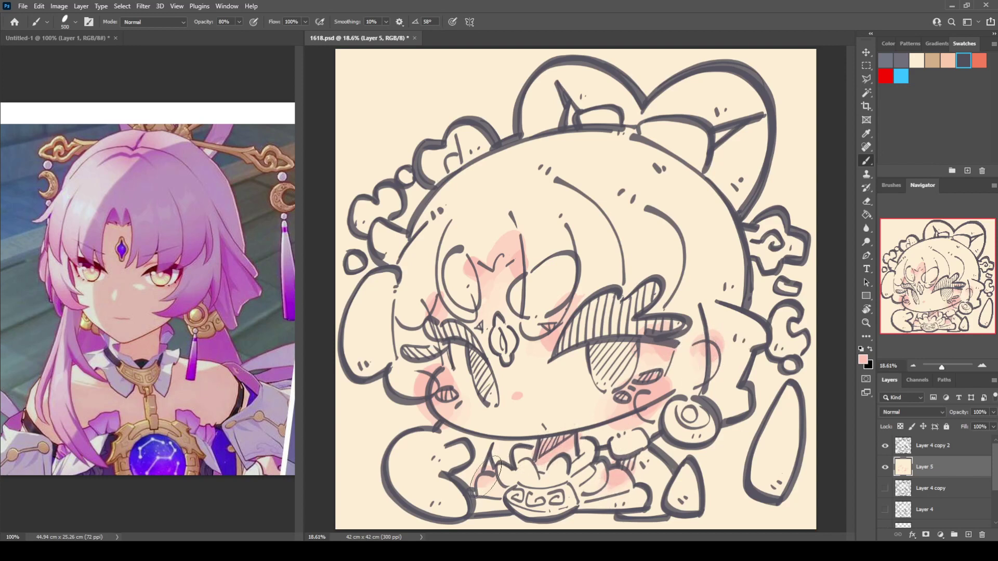
pyautogui.moveTo(486, 477); pyautogui.dragTo(492, 484)
# Step: Deepen the skin shading with a darker pink on the forehead, ear, neck and shoulders, and resample the light skin tone
pyautogui.press('i')
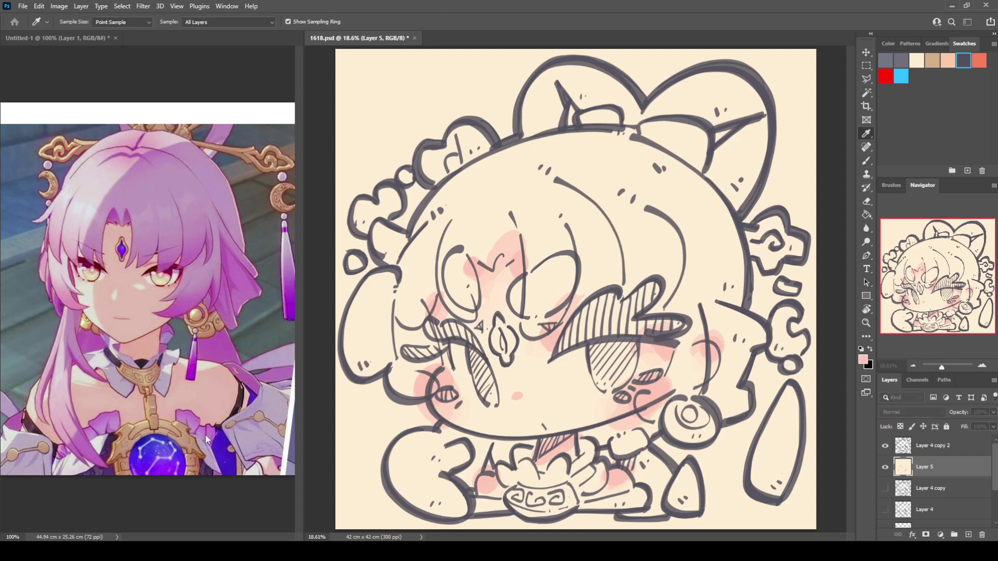
pyautogui.press('b')
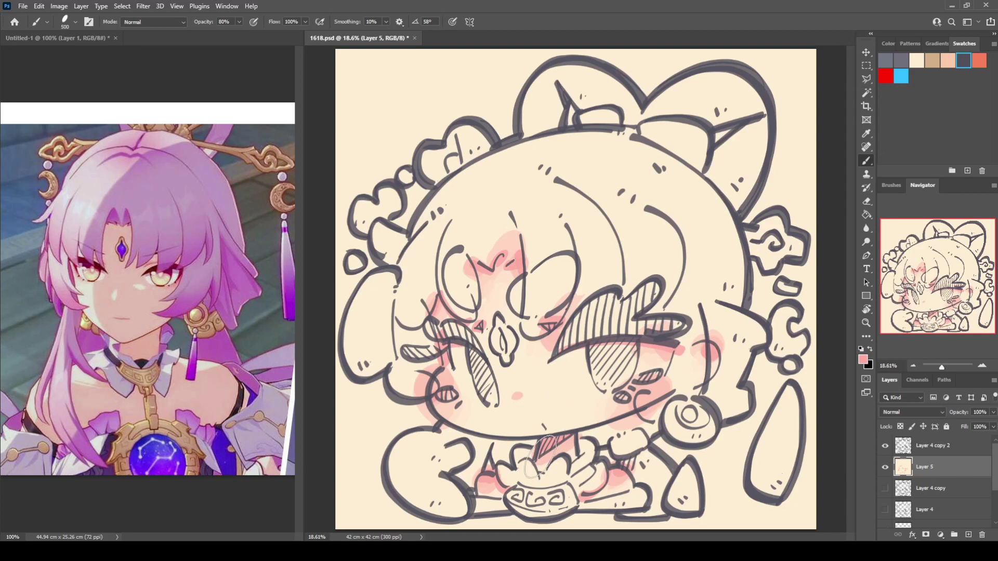
pyautogui.keyDown('alt'); pyautogui.click(611, 408); pyautogui.keyUp('alt')
# Step: Block in mauve-pink hair color on the left side locks and the lower hair on both sides of the body
pyautogui.press('i')
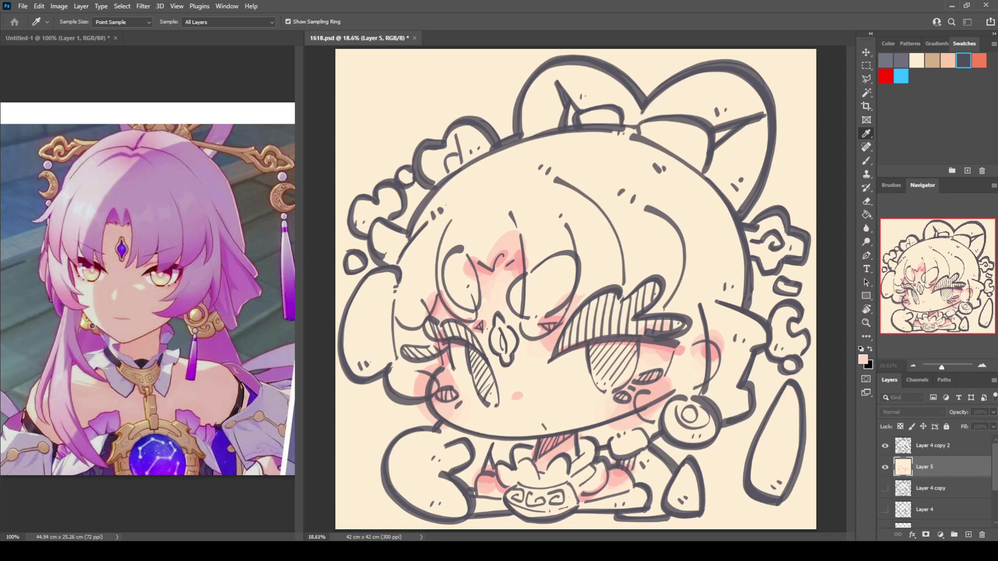
pyautogui.click(304, 296)
pyautogui.moveTo(395, 372); pyautogui.dragTo(409, 379)
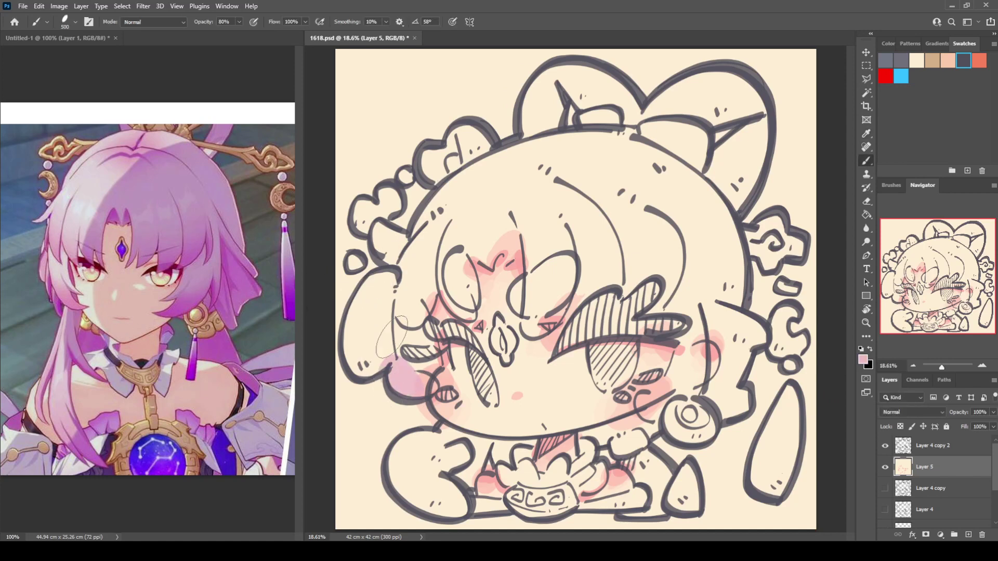
pyautogui.moveTo(406, 323)
pyautogui.mouseDown()
pyautogui.moveTo(401, 291)
pyautogui.moveTo(419, 229)
pyautogui.mouseUp()
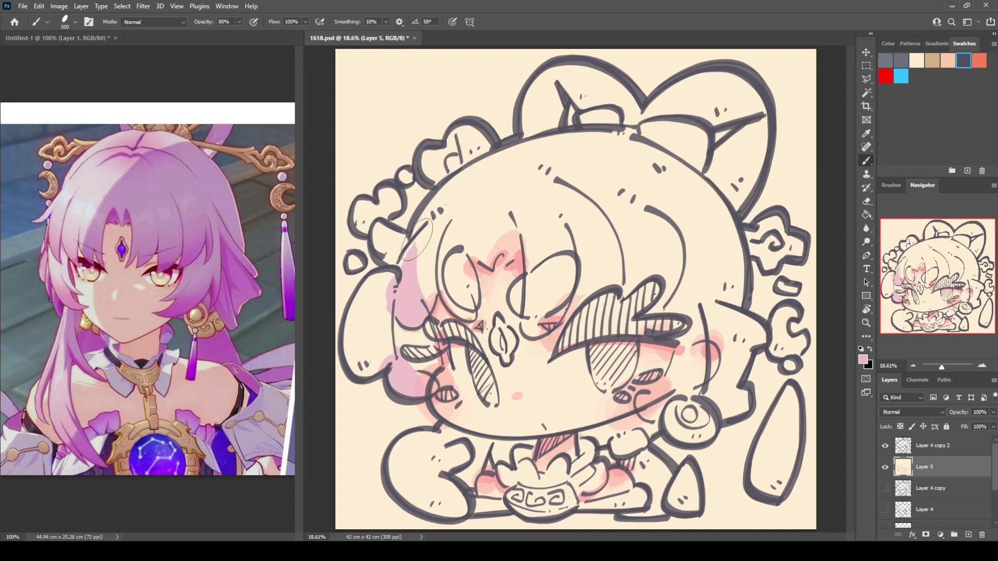
pyautogui.moveTo(432, 466)
pyautogui.mouseDown()
pyautogui.moveTo(430, 429)
pyautogui.moveTo(447, 497)
pyautogui.moveTo(424, 501)
pyautogui.moveTo(436, 483)
pyautogui.mouseUp()
pyautogui.moveTo(610, 475)
pyautogui.mouseDown()
pyautogui.moveTo(622, 439)
pyautogui.moveTo(639, 468)
pyautogui.moveTo(616, 434)
pyautogui.moveTo(626, 421)
pyautogui.mouseUp()
# Step: Extend the mauve-pink base over the bangs, the crown and the right side of the hair
pyautogui.moveTo(540, 291)
pyautogui.mouseDown()
pyautogui.moveTo(530, 312)
pyautogui.moveTo(538, 317)
pyautogui.moveTo(551, 276)
pyautogui.mouseUp()
pyautogui.moveTo(461, 281)
pyautogui.mouseDown()
pyautogui.moveTo(467, 305)
pyautogui.moveTo(456, 266)
pyautogui.moveTo(480, 167)
pyautogui.moveTo(473, 186)
pyautogui.moveTo(575, 177)
pyautogui.moveTo(580, 139)
pyautogui.moveTo(604, 132)
pyautogui.moveTo(686, 192)
pyautogui.mouseUp()
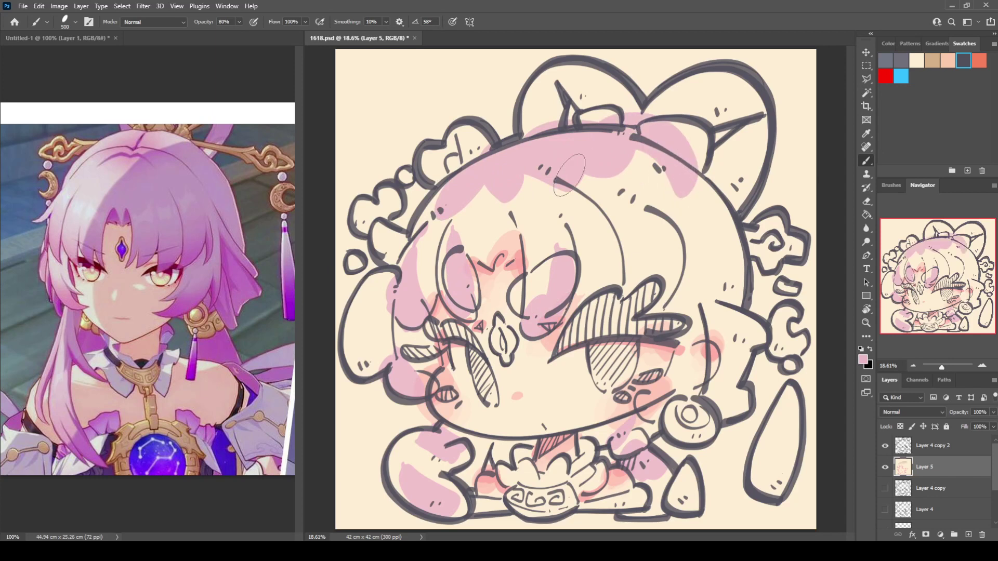
pyautogui.moveTo(577, 283)
pyautogui.mouseDown()
pyautogui.moveTo(601, 275)
pyautogui.moveTo(629, 287)
pyautogui.moveTo(647, 272)
pyautogui.moveTo(660, 285)
pyautogui.moveTo(691, 223)
pyautogui.mouseUp()
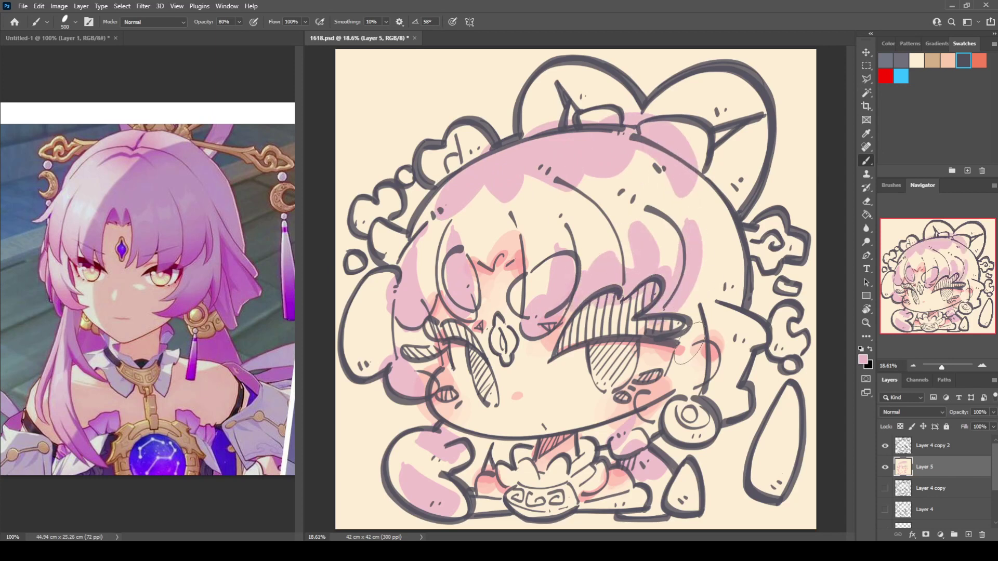
pyautogui.moveTo(656, 388)
pyautogui.mouseDown()
pyautogui.moveTo(684, 411)
pyautogui.moveTo(724, 393)
pyautogui.moveTo(741, 399)
pyautogui.moveTo(755, 338)
pyautogui.moveTo(735, 278)
pyautogui.moveTo(736, 227)
pyautogui.mouseUp()
# Step: Layer a warmer pink over the side locks, bangs, right side and lower left lock of the hair
pyautogui.press('i')
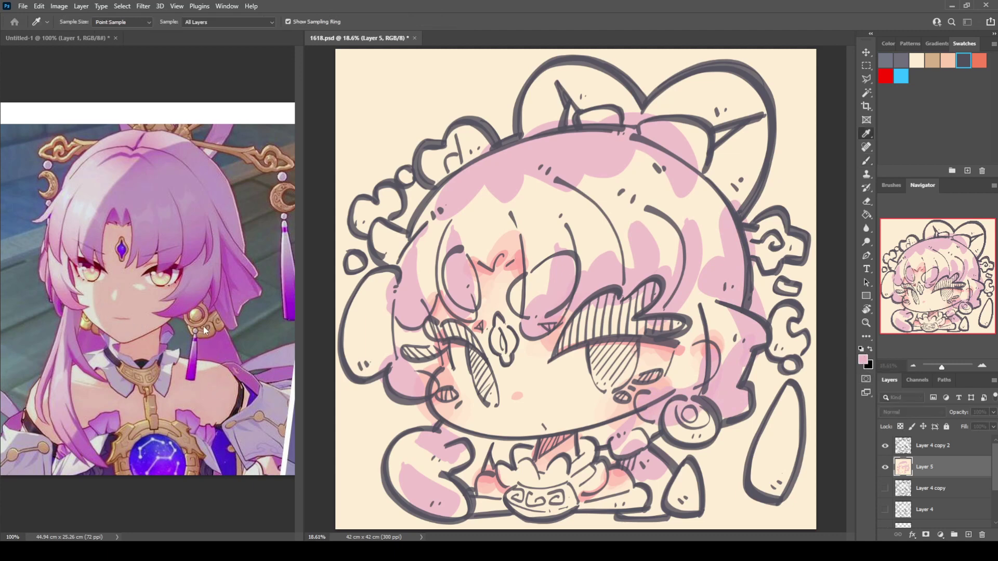
pyautogui.press('Return')
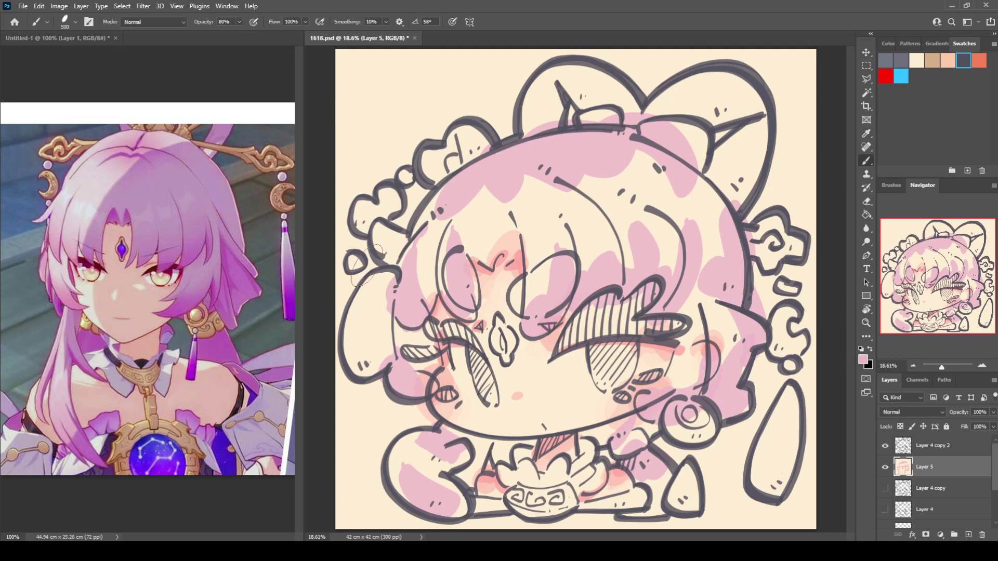
pyautogui.moveTo(422, 264); pyautogui.dragTo(422, 293)
pyautogui.moveTo(469, 240)
pyautogui.mouseDown()
pyautogui.moveTo(484, 243)
pyautogui.moveTo(499, 219)
pyautogui.moveTo(546, 291)
pyautogui.moveTo(597, 250)
pyautogui.moveTo(653, 260)
pyautogui.moveTo(699, 245)
pyautogui.moveTo(719, 323)
pyautogui.moveTo(676, 384)
pyautogui.moveTo(735, 351)
pyautogui.moveTo(725, 311)
pyautogui.mouseUp()
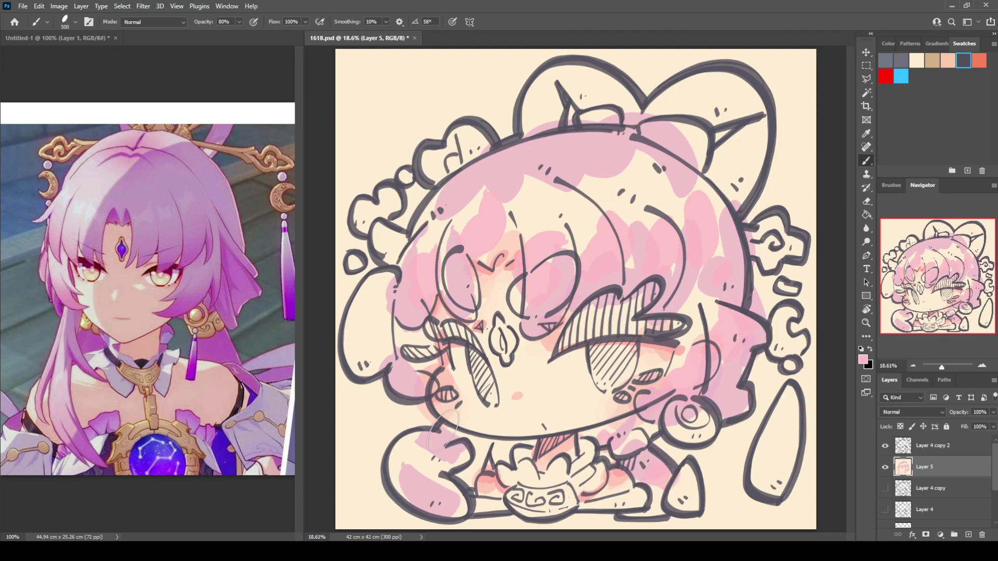
pyautogui.moveTo(421, 471); pyautogui.dragTo(416, 476)
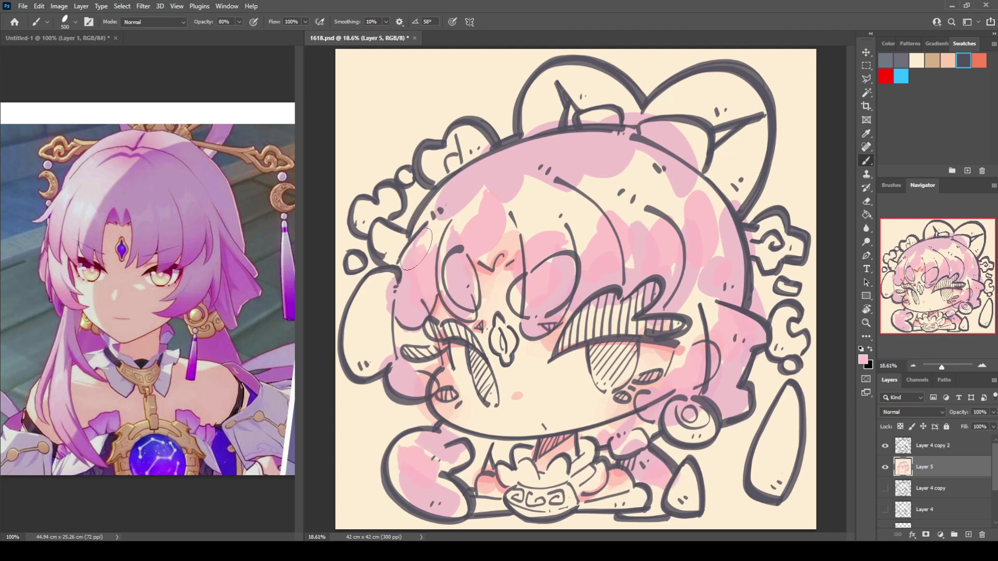
# Step: Fill the crown and upper bangs with lighter pinks sampled from the painted hair, blending them across the top
pyautogui.keyDown('alt'); pyautogui.click(421, 242); pyautogui.keyUp('alt')
pyautogui.moveTo(422, 240)
pyautogui.mouseDown()
pyautogui.moveTo(489, 181)
pyautogui.moveTo(491, 249)
pyautogui.moveTo(470, 237)
pyautogui.moveTo(448, 260)
pyautogui.moveTo(436, 255)
pyautogui.mouseUp()
pyautogui.keyDown('alt'); pyautogui.click(525, 204); pyautogui.keyUp('alt')
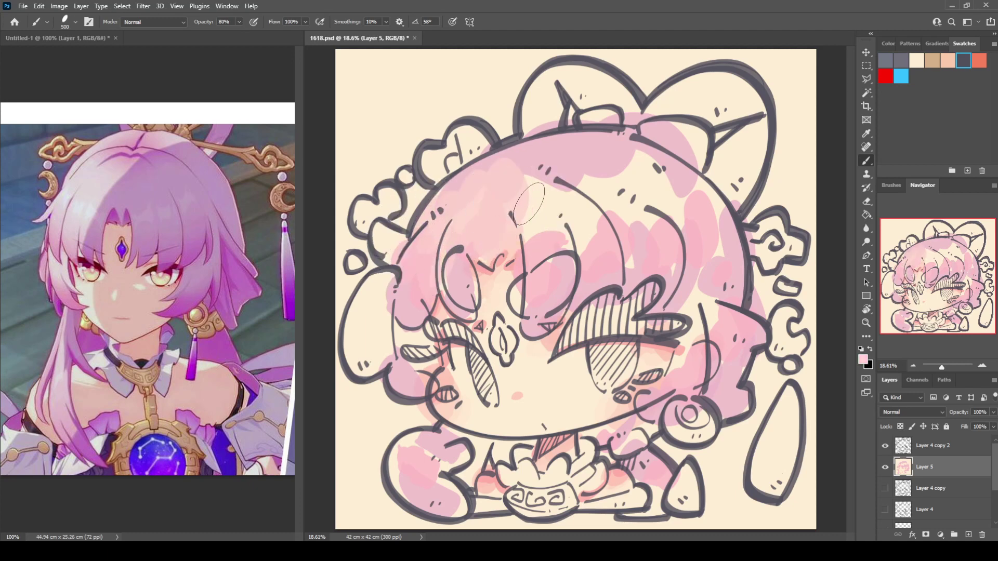
pyautogui.moveTo(528, 205)
pyautogui.mouseDown()
pyautogui.moveTo(549, 193)
pyautogui.moveTo(519, 211)
pyautogui.moveTo(560, 216)
pyautogui.moveTo(551, 239)
pyautogui.moveTo(586, 222)
pyautogui.moveTo(575, 187)
pyautogui.moveTo(583, 174)
pyautogui.moveTo(652, 193)
pyautogui.moveTo(629, 171)
pyautogui.moveTo(610, 167)
pyautogui.moveTo(640, 239)
pyautogui.mouseUp()
pyautogui.keyDown('alt'); pyautogui.click(547, 241); pyautogui.keyUp('alt')
pyautogui.keyDown('alt'); pyautogui.click(625, 175); pyautogui.keyUp('alt')
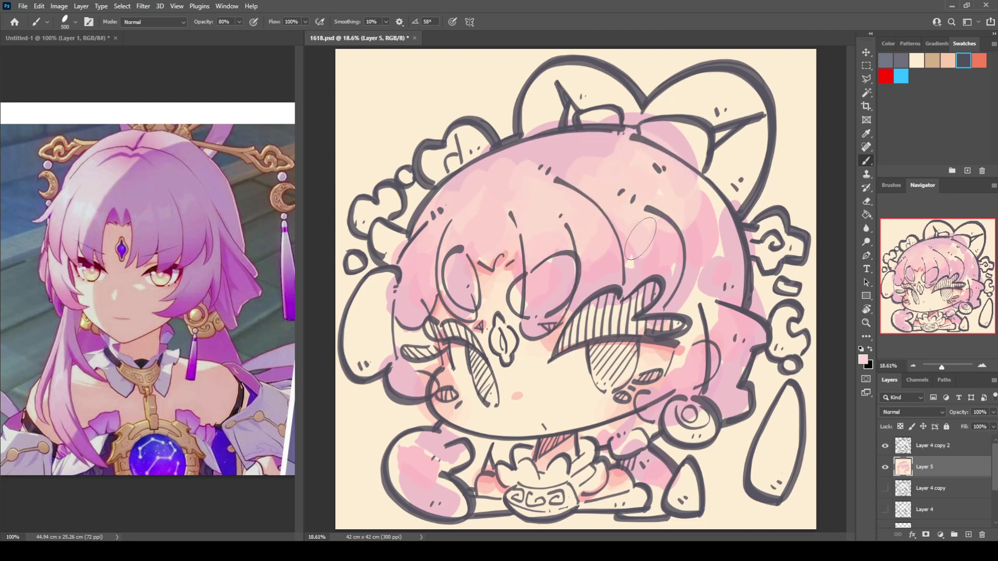
# Step: Blend sampled pinks through the middle bangs and fill the lower left hair lock
pyautogui.keyDown('alt'); pyautogui.click(535, 276); pyautogui.keyUp('alt')
pyautogui.moveTo(528, 286)
pyautogui.mouseDown()
pyautogui.moveTo(517, 296)
pyautogui.moveTo(528, 304)
pyautogui.mouseUp()
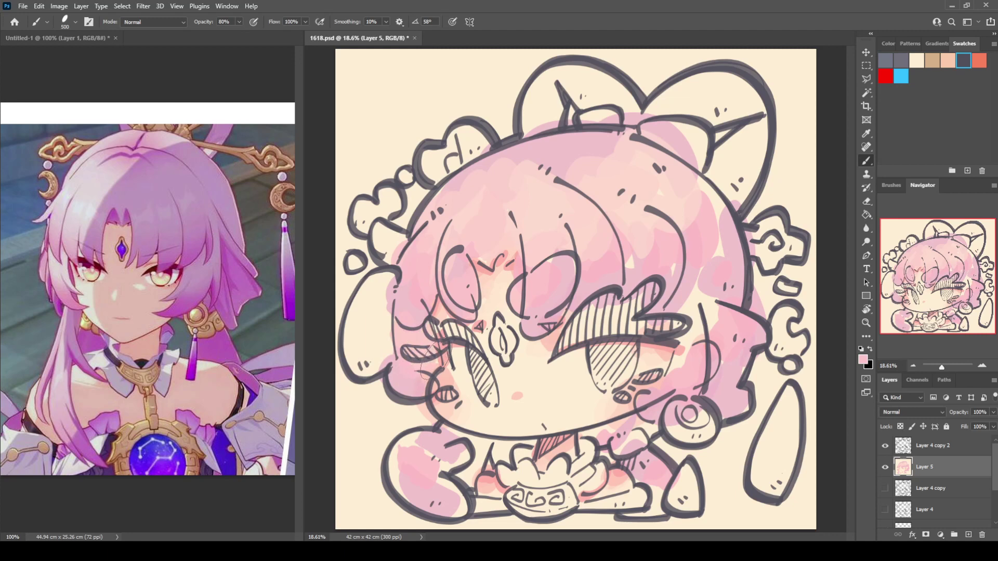
pyautogui.moveTo(404, 468)
pyautogui.mouseDown()
pyautogui.moveTo(418, 439)
pyautogui.moveTo(404, 461)
pyautogui.moveTo(416, 496)
pyautogui.moveTo(459, 470)
pyautogui.moveTo(449, 464)
pyautogui.moveTo(451, 498)
pyautogui.mouseUp()
pyautogui.keyDown('alt'); pyautogui.click(446, 464); pyautogui.keyUp('alt')
pyautogui.moveTo(471, 460)
pyautogui.mouseDown()
pyautogui.moveTo(463, 459)
pyautogui.moveTo(472, 476)
pyautogui.mouseUp()
pyautogui.moveTo(455, 436); pyautogui.dragTo(485, 444)
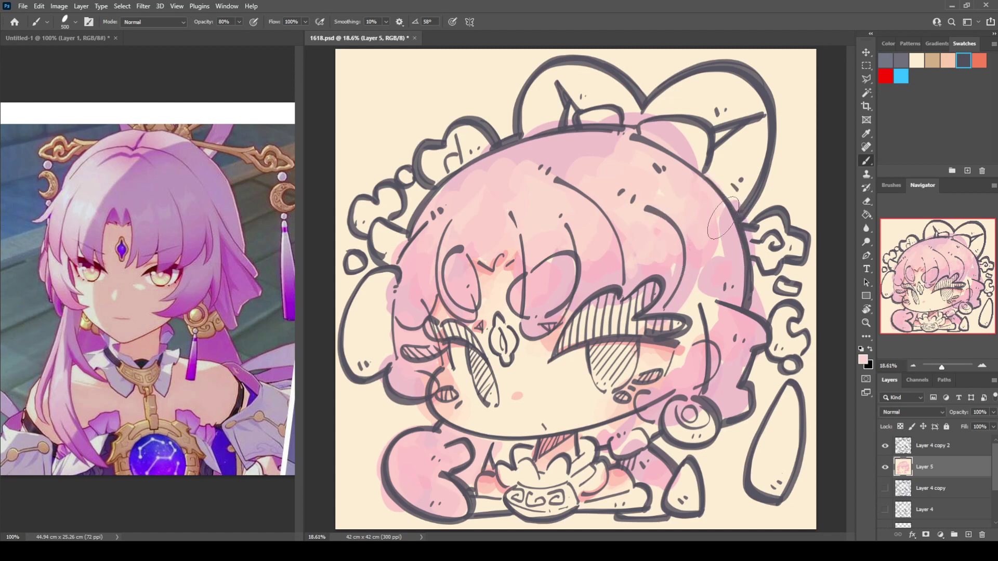
# Step: Cover the unpainted gaps along the right side of the hair with sampled pinks
pyautogui.moveTo(723, 217)
pyautogui.mouseDown()
pyautogui.moveTo(726, 243)
pyautogui.moveTo(694, 291)
pyautogui.moveTo(706, 310)
pyautogui.mouseUp()
pyautogui.keyDown('alt'); pyautogui.click(725, 240); pyautogui.keyUp('alt')
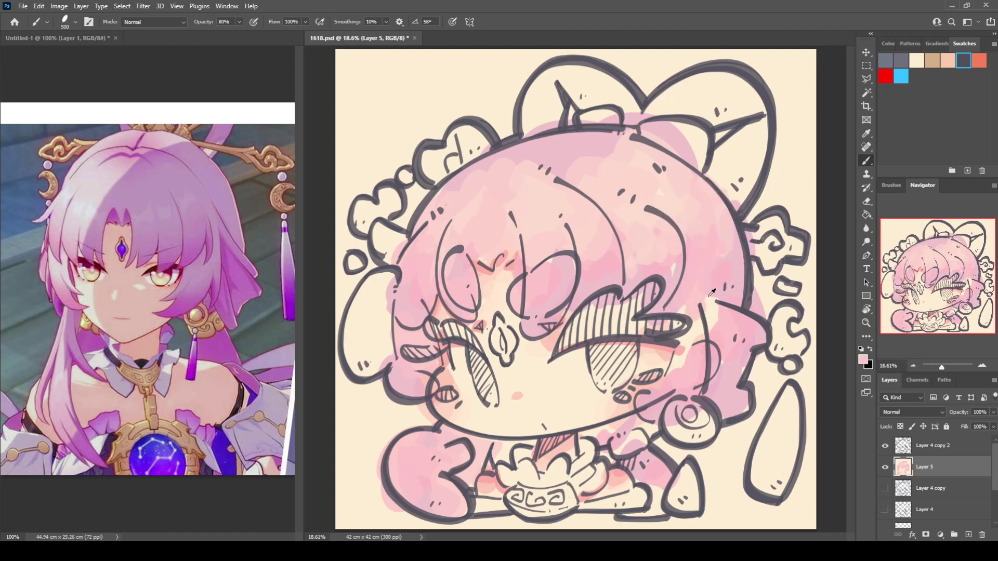
pyautogui.keyDown('alt'); pyautogui.click(712, 312); pyautogui.keyUp('alt')
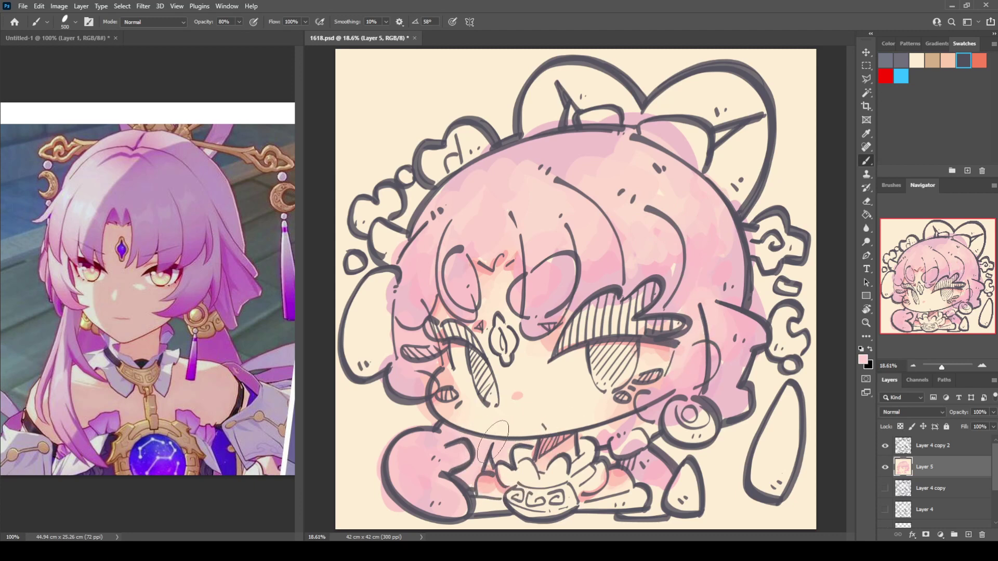
# Step: Fill the remaining gaps in the lower hair on both sides of the body with sampled light pink
pyautogui.keyDown('alt'); pyautogui.click(619, 428); pyautogui.keyUp('alt')
pyautogui.moveTo(619, 427)
pyautogui.mouseDown()
pyautogui.moveTo(646, 423)
pyautogui.moveTo(630, 439)
pyautogui.moveTo(654, 431)
pyautogui.moveTo(657, 490)
pyautogui.moveTo(643, 482)
pyautogui.moveTo(662, 487)
pyautogui.moveTo(642, 513)
pyautogui.moveTo(678, 488)
pyautogui.mouseUp()
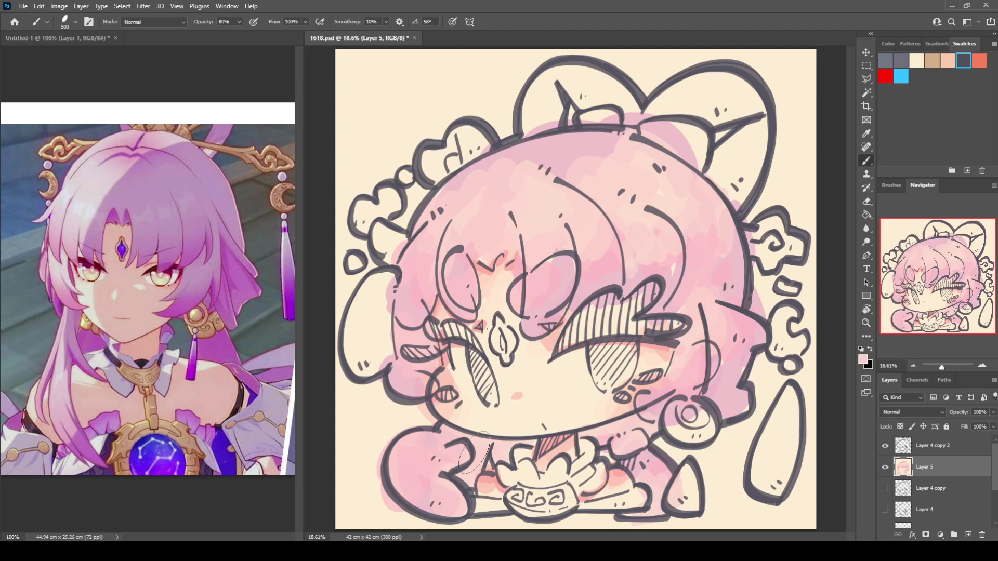
pyautogui.moveTo(485, 512); pyautogui.dragTo(476, 506)
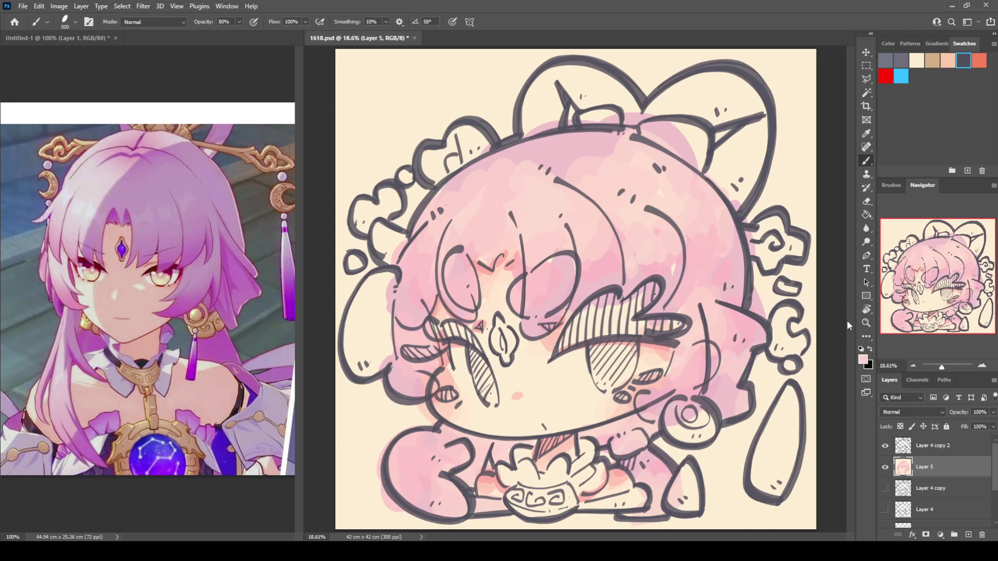
# Step: Sample a stronger orchid pink from the reference tassel and paint it over the left hair, bang tips and lower left lock
pyautogui.press('i')
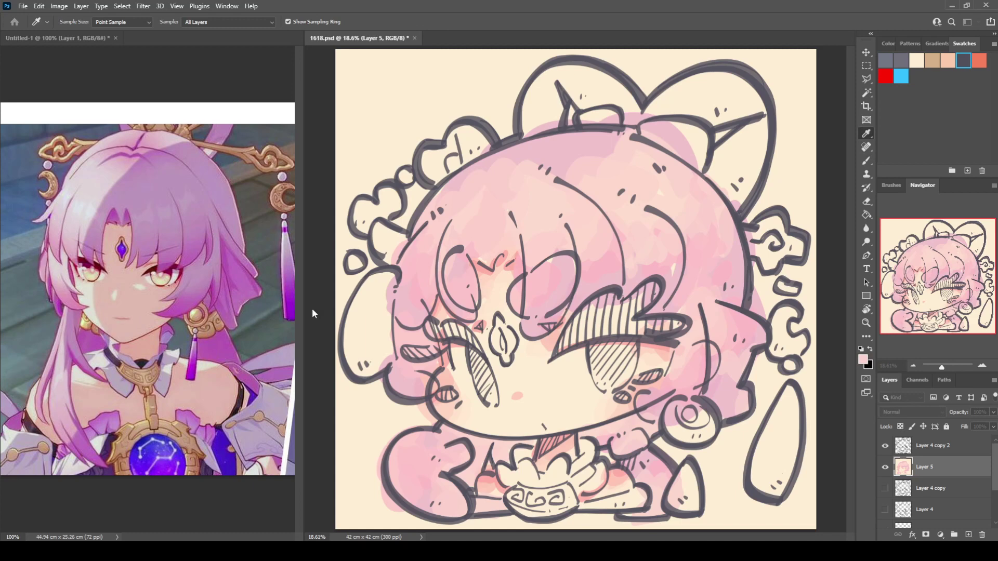
pyautogui.click(305, 259)
pyautogui.moveTo(403, 317); pyautogui.dragTo(429, 248)
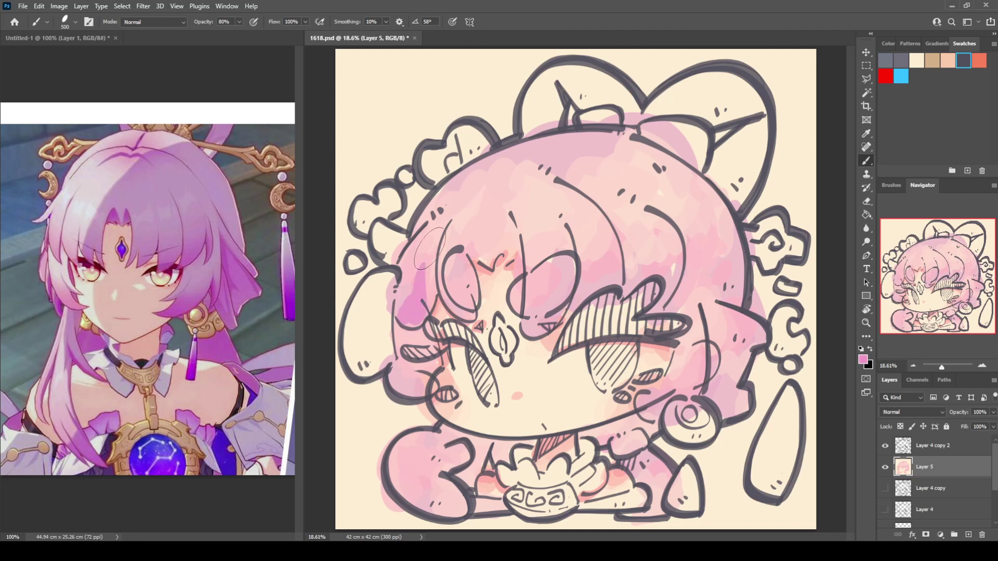
pyautogui.moveTo(470, 311); pyautogui.dragTo(460, 306)
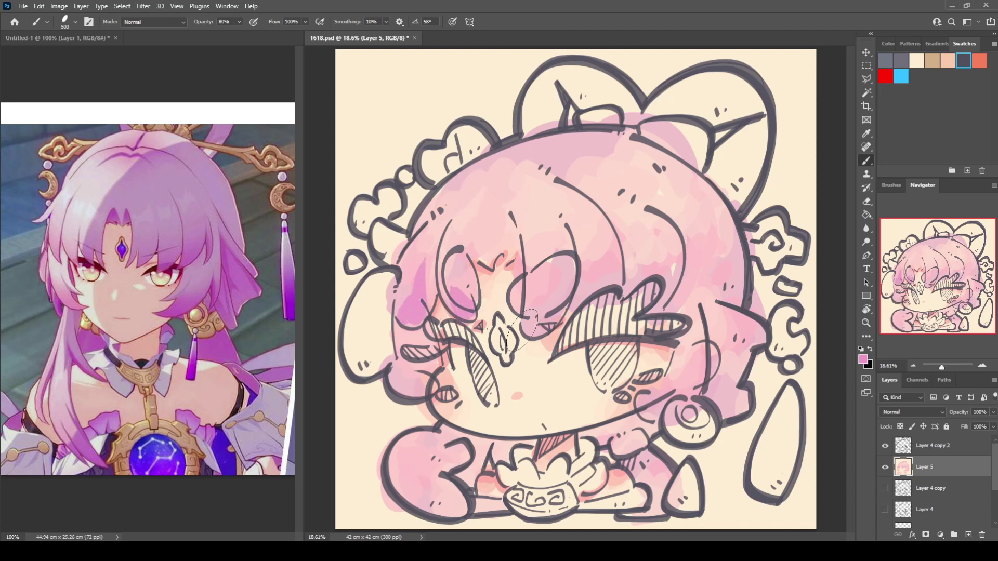
pyautogui.moveTo(530, 324); pyautogui.dragTo(564, 283)
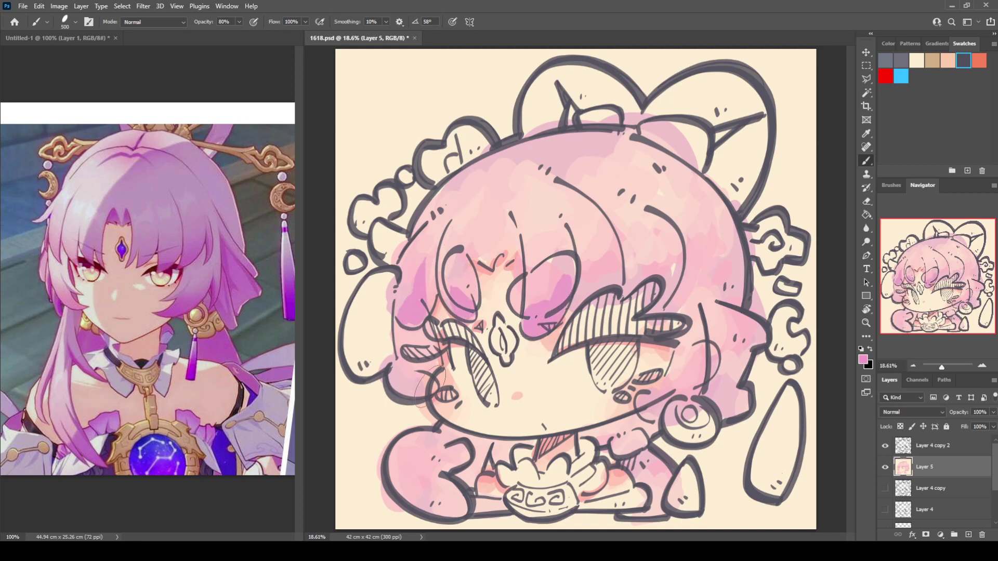
pyautogui.moveTo(420, 378); pyautogui.dragTo(429, 389)
pyautogui.moveTo(453, 503)
pyautogui.mouseDown()
pyautogui.moveTo(429, 491)
pyautogui.moveTo(413, 464)
pyautogui.mouseUp()
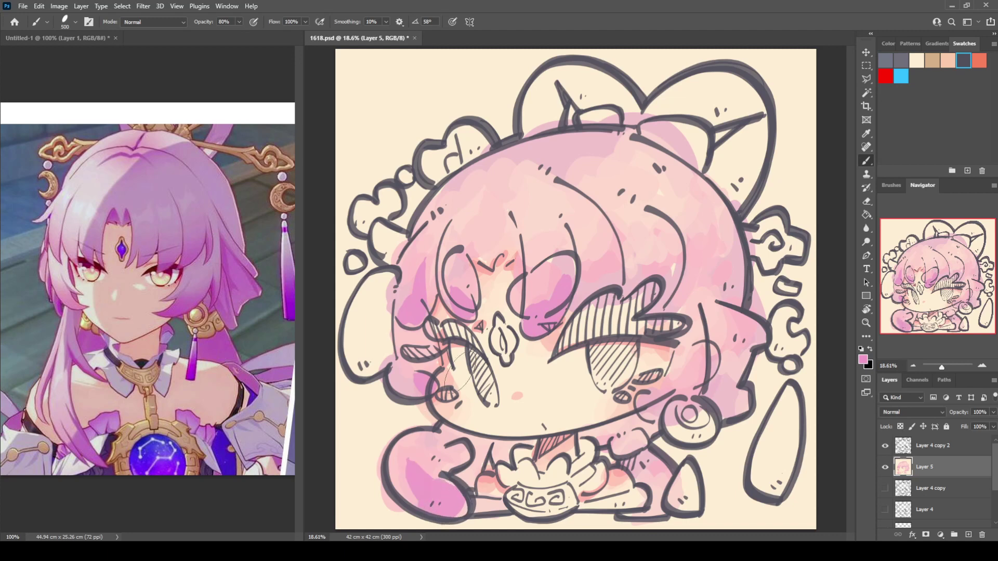
# Step: Paint orchid pink patches on the right bangs, right side hair, lower right locks and upper crown
pyautogui.moveTo(579, 302)
pyautogui.mouseDown()
pyautogui.moveTo(590, 312)
pyautogui.moveTo(613, 281)
pyautogui.mouseUp()
pyautogui.moveTo(644, 312); pyautogui.dragTo(667, 262)
pyautogui.moveTo(656, 411)
pyautogui.mouseDown()
pyautogui.moveTo(644, 401)
pyautogui.moveTo(657, 413)
pyautogui.mouseUp()
pyautogui.moveTo(637, 499)
pyautogui.mouseDown()
pyautogui.moveTo(639, 519)
pyautogui.moveTo(658, 503)
pyautogui.moveTo(661, 460)
pyautogui.mouseUp()
pyautogui.moveTo(729, 386)
pyautogui.mouseDown()
pyautogui.moveTo(736, 411)
pyautogui.moveTo(717, 286)
pyautogui.moveTo(728, 214)
pyautogui.mouseUp()
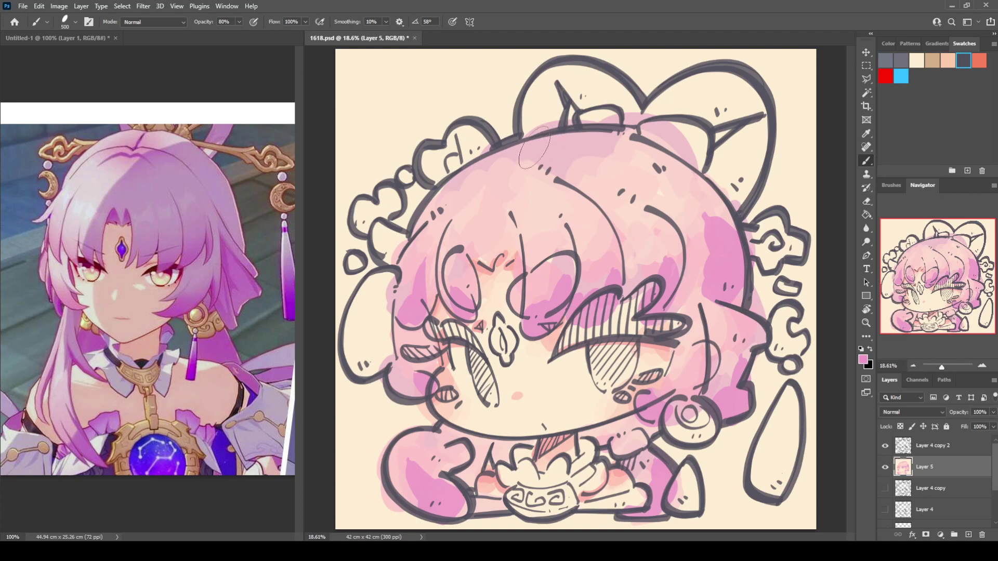
pyautogui.moveTo(512, 159); pyautogui.dragTo(586, 150)
pyautogui.moveTo(408, 189); pyautogui.dragTo(416, 257)
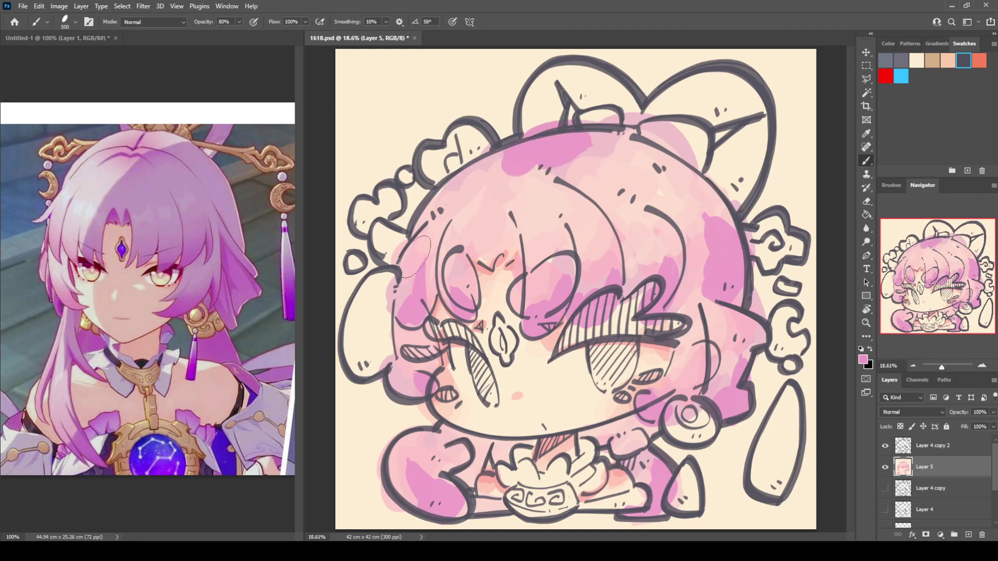
# Step: Blend the orchid patches into the lighter hair with sampled mid-pinks, covering the left hair, bangs and right side
pyautogui.keyDown('alt'); pyautogui.click(398, 302); pyautogui.keyUp('alt')
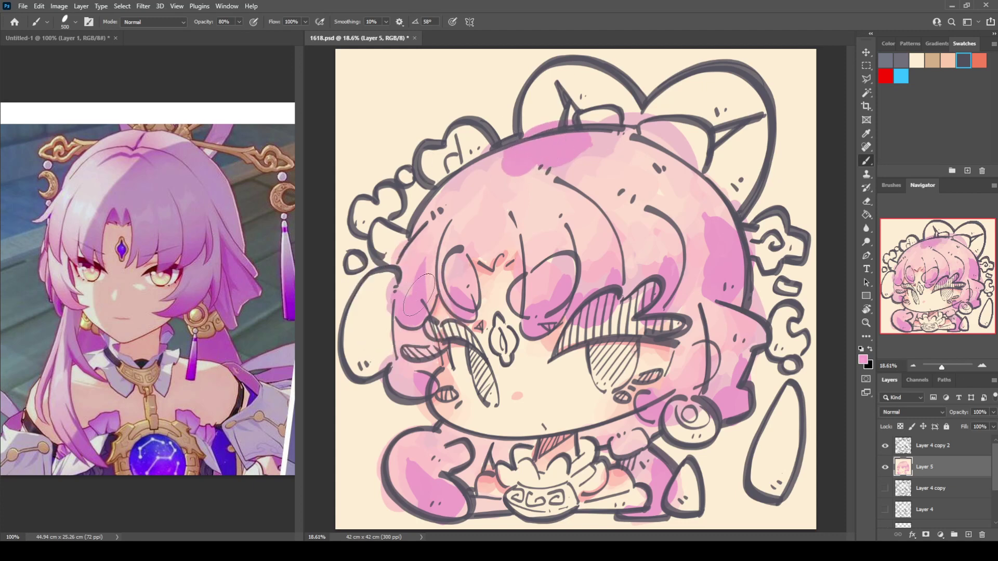
pyautogui.keyDown('alt'); pyautogui.click(428, 295); pyautogui.keyUp('alt')
pyautogui.keyDown('alt'); pyautogui.click(428, 297); pyautogui.keyUp('alt')
pyautogui.moveTo(430, 282)
pyautogui.mouseDown()
pyautogui.moveTo(405, 243)
pyautogui.moveTo(458, 298)
pyautogui.moveTo(458, 276)
pyautogui.mouseUp()
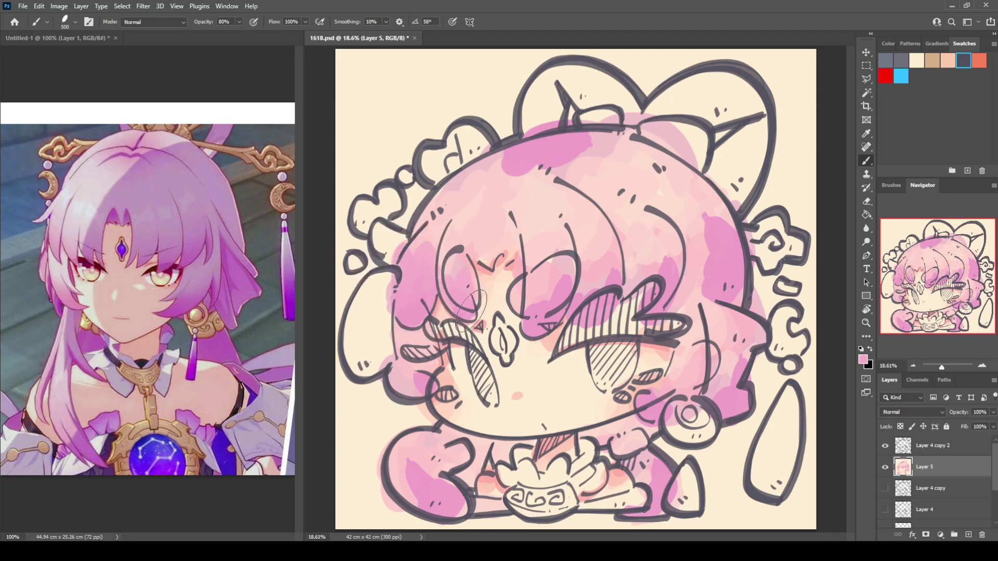
pyautogui.moveTo(413, 239)
pyautogui.mouseDown()
pyautogui.moveTo(428, 223)
pyautogui.moveTo(405, 201)
pyautogui.mouseUp()
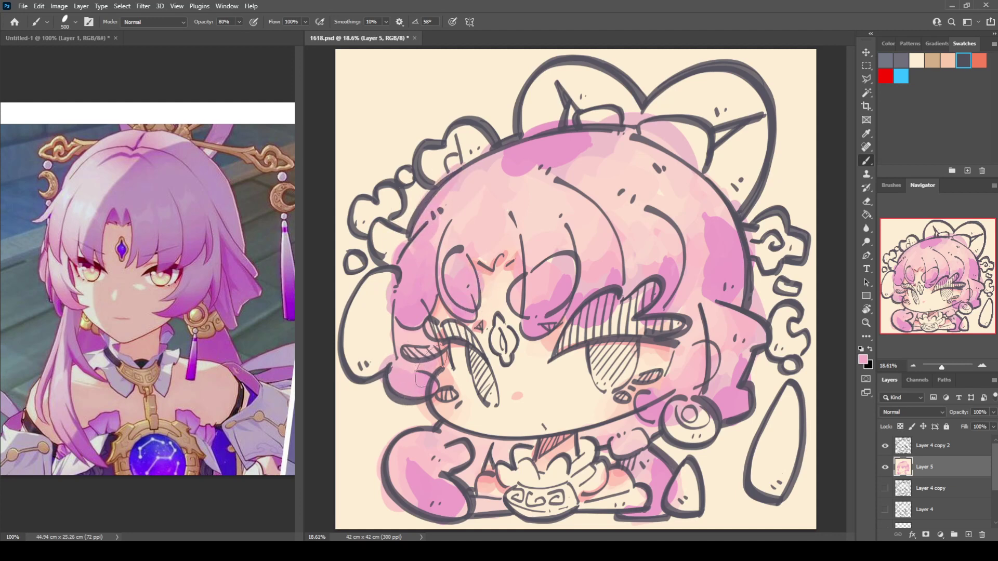
pyautogui.moveTo(435, 481)
pyautogui.mouseDown()
pyautogui.moveTo(411, 497)
pyautogui.moveTo(447, 487)
pyautogui.moveTo(460, 512)
pyautogui.mouseUp()
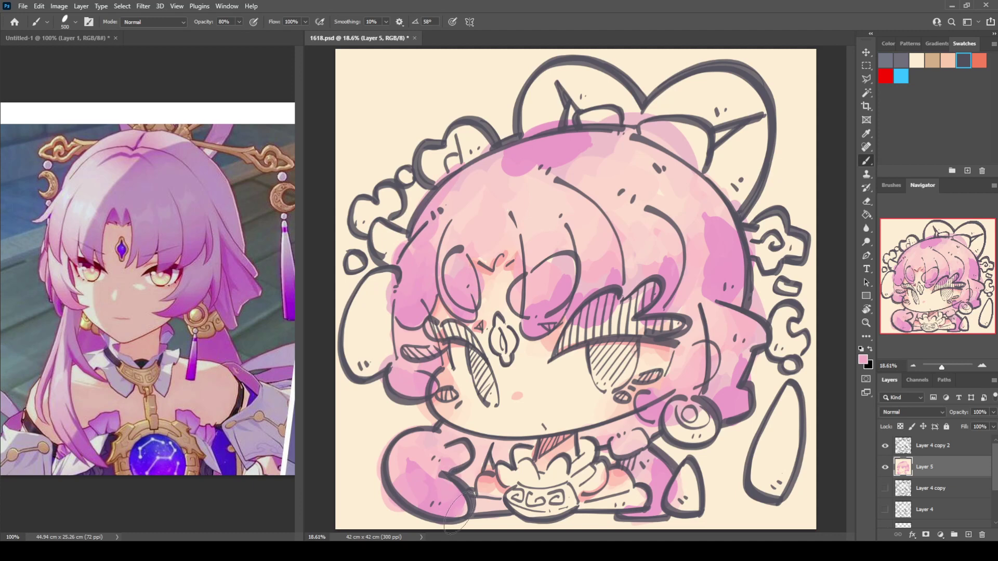
pyautogui.moveTo(540, 295)
pyautogui.mouseDown()
pyautogui.moveTo(586, 261)
pyautogui.moveTo(632, 257)
pyautogui.moveTo(644, 284)
pyautogui.moveTo(657, 257)
pyautogui.mouseUp()
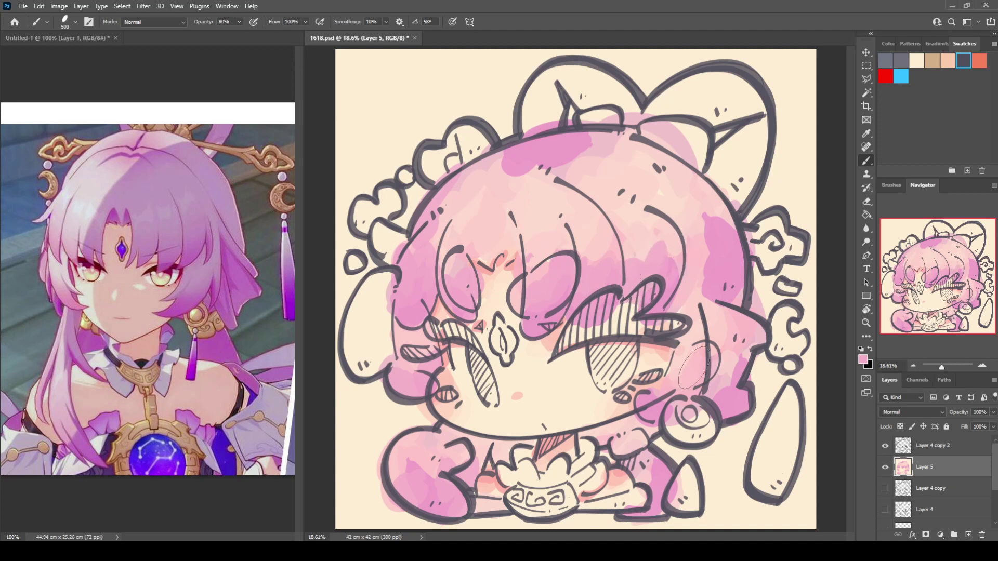
pyautogui.moveTo(661, 390)
pyautogui.mouseDown()
pyautogui.moveTo(685, 379)
pyautogui.moveTo(723, 398)
pyautogui.moveTo(730, 349)
pyautogui.moveTo(745, 360)
pyautogui.moveTo(720, 244)
pyautogui.moveTo(702, 275)
pyautogui.moveTo(659, 195)
pyautogui.mouseUp()
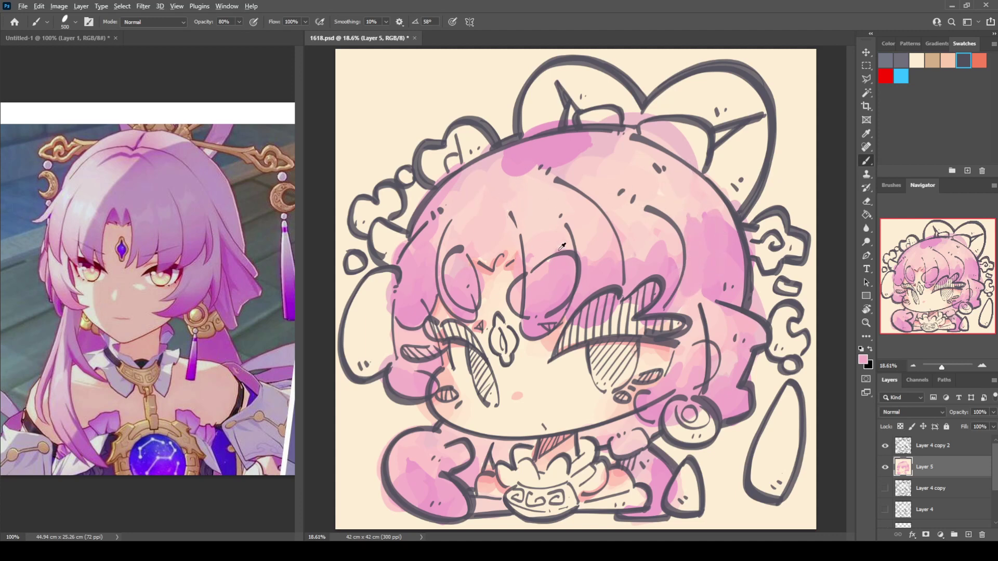
# Step: Blend sampled pink through the upper right hair and fill the hair gaps beneath the chin
pyautogui.keyDown('alt'); pyautogui.click(715, 209); pyautogui.keyUp('alt')
pyautogui.keyDown('alt'); pyautogui.click(713, 203); pyautogui.keyUp('alt')
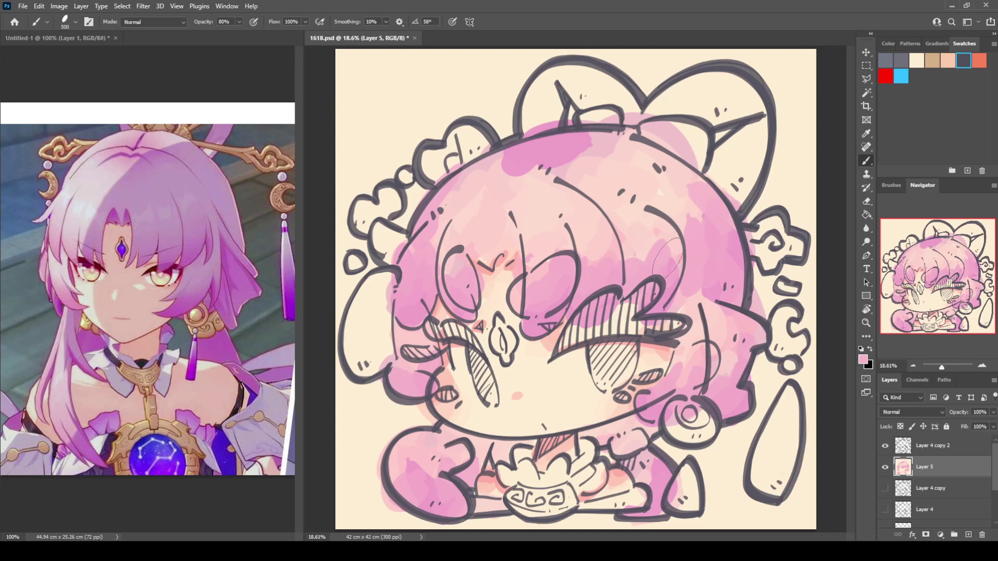
pyautogui.moveTo(668, 258); pyautogui.dragTo(668, 245)
pyautogui.moveTo(695, 211); pyautogui.dragTo(674, 189)
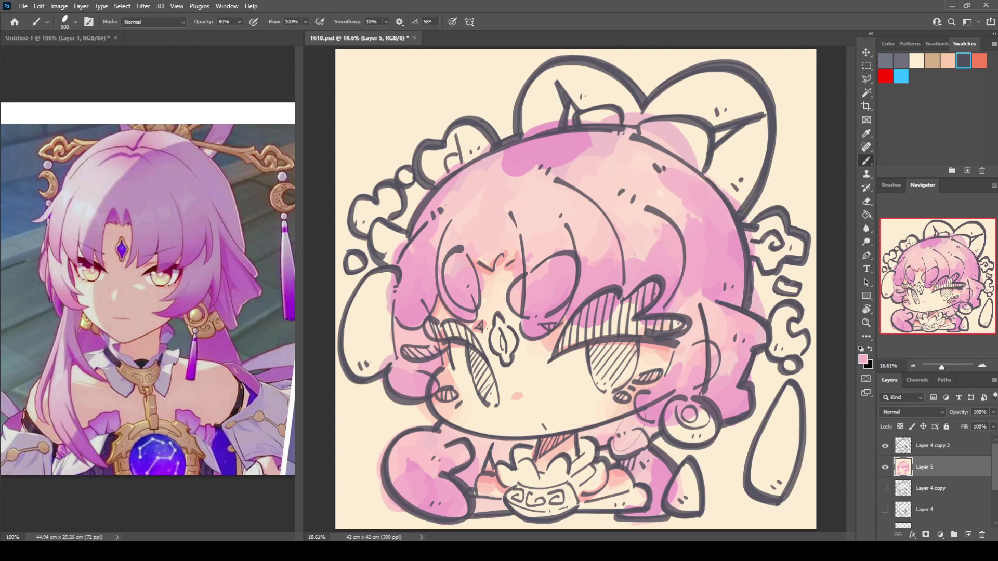
pyautogui.moveTo(588, 430)
pyautogui.mouseDown()
pyautogui.moveTo(630, 417)
pyautogui.moveTo(619, 425)
pyautogui.moveTo(629, 432)
pyautogui.moveTo(646, 426)
pyautogui.moveTo(629, 434)
pyautogui.moveTo(652, 460)
pyautogui.mouseUp()
pyautogui.moveTo(485, 462)
pyautogui.mouseDown()
pyautogui.moveTo(472, 445)
pyautogui.moveTo(504, 445)
pyautogui.moveTo(501, 455)
pyautogui.mouseUp()
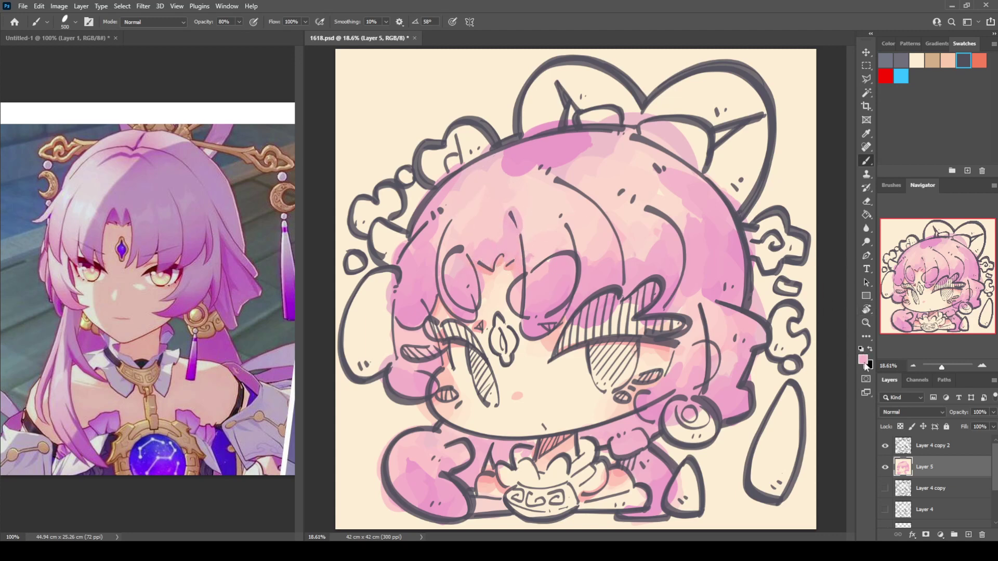
pyautogui.press('i')
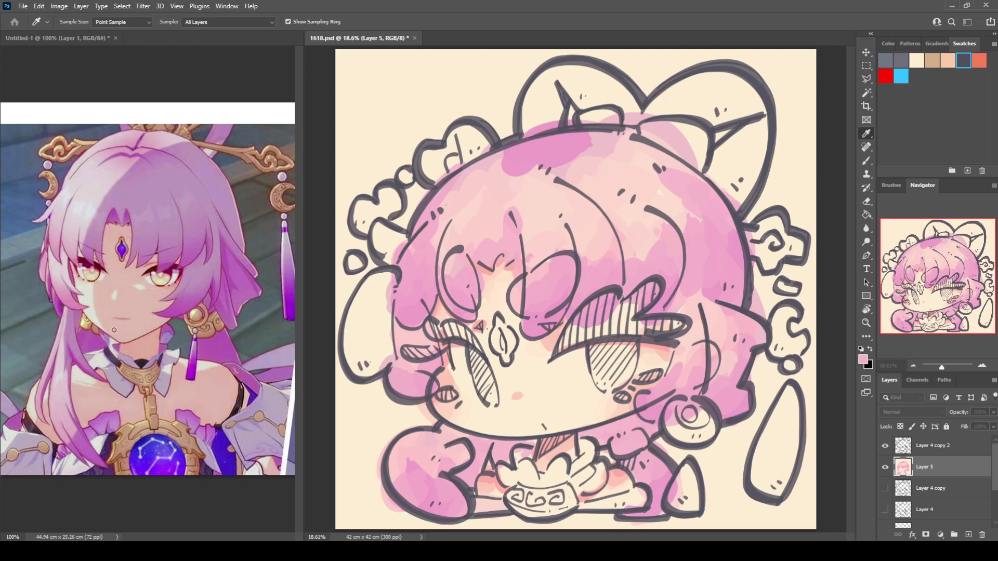
pyautogui.press('b')
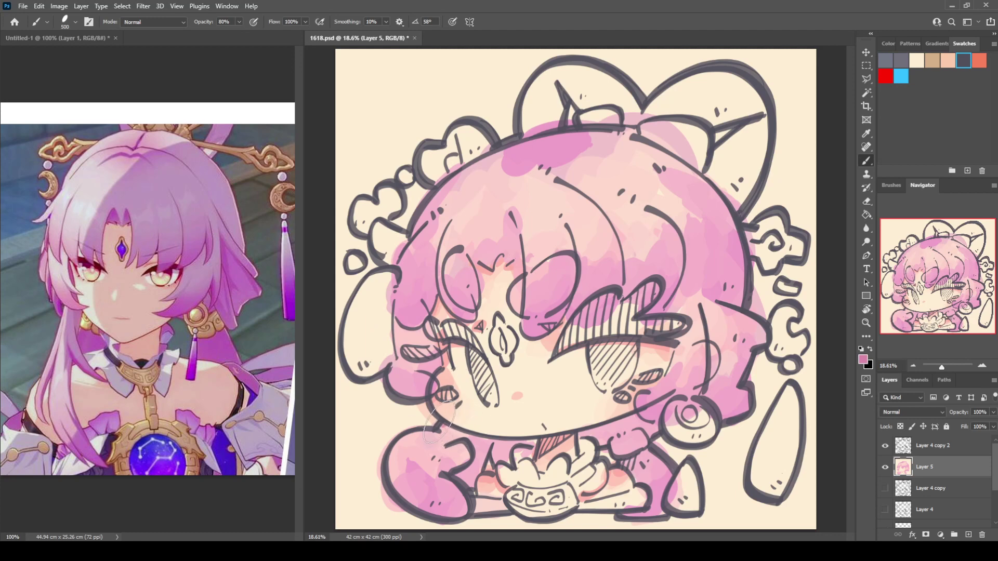
pyautogui.press('i')
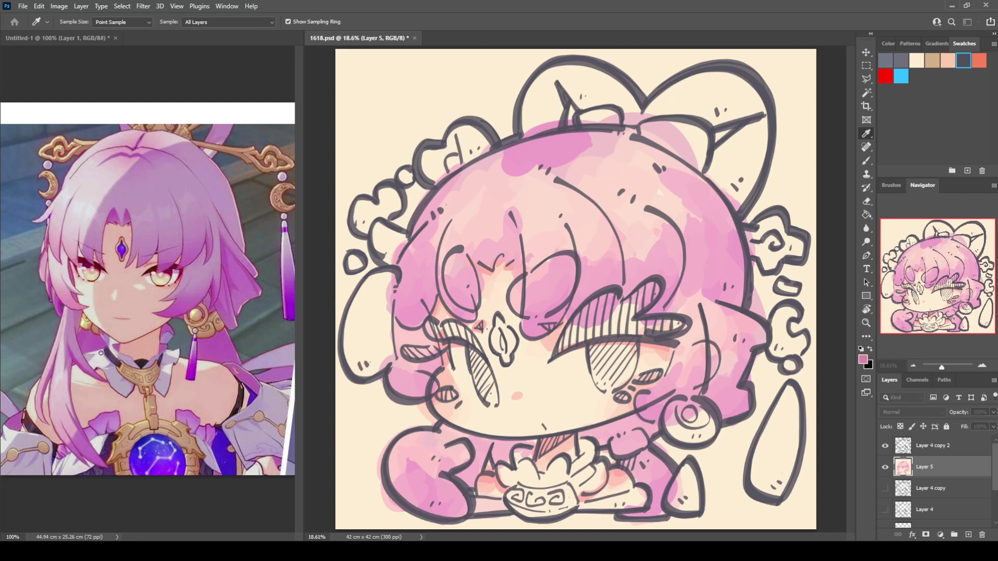
pyautogui.press('b')
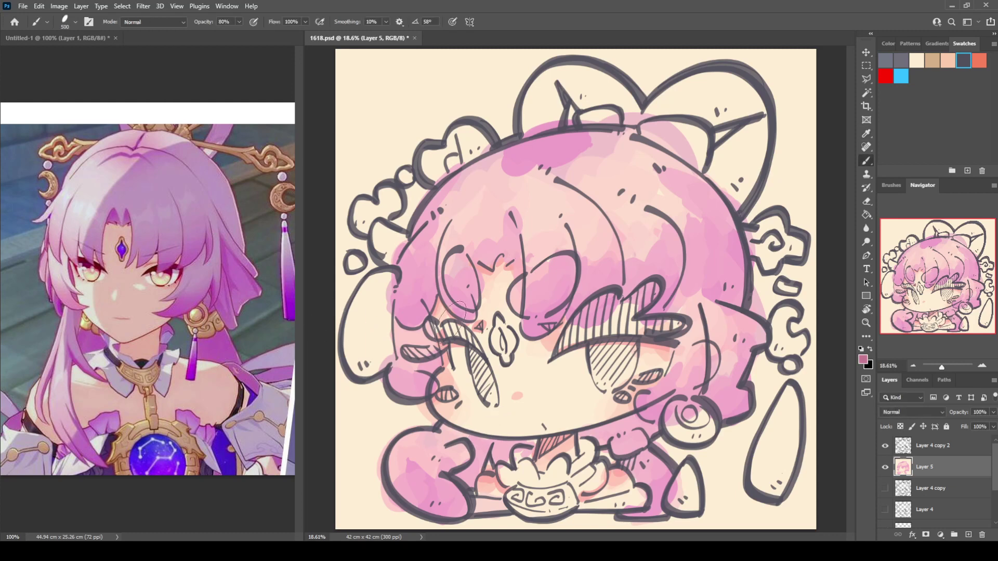
pyautogui.moveTo(393, 319); pyautogui.dragTo(432, 327)
# Step: Sample a muted purple from the reference and paint shadows beneath the left hair edge and along the jawline
pyautogui.press('i')
pyautogui.click(446, 371)
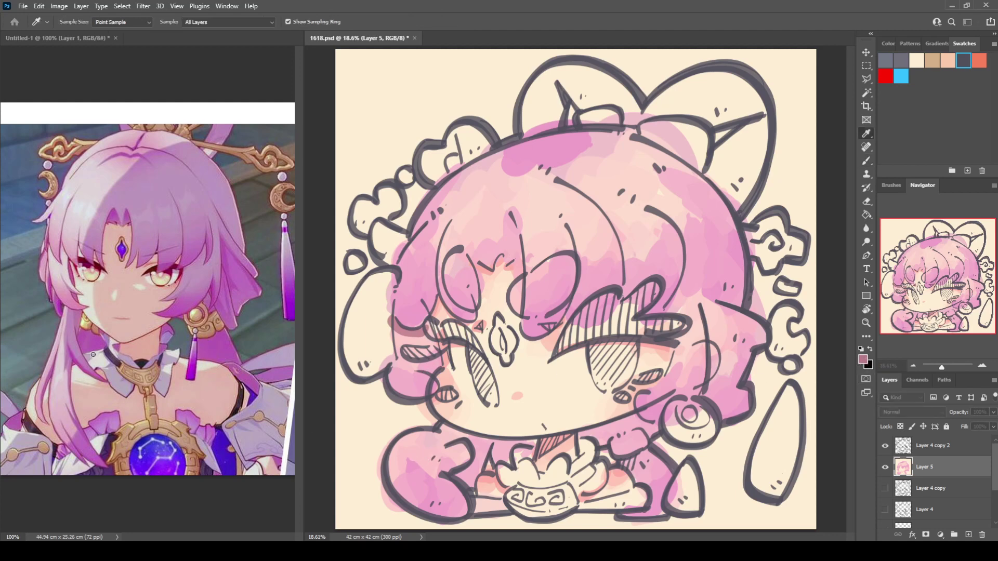
pyautogui.click(290, 312)
pyautogui.press('b')
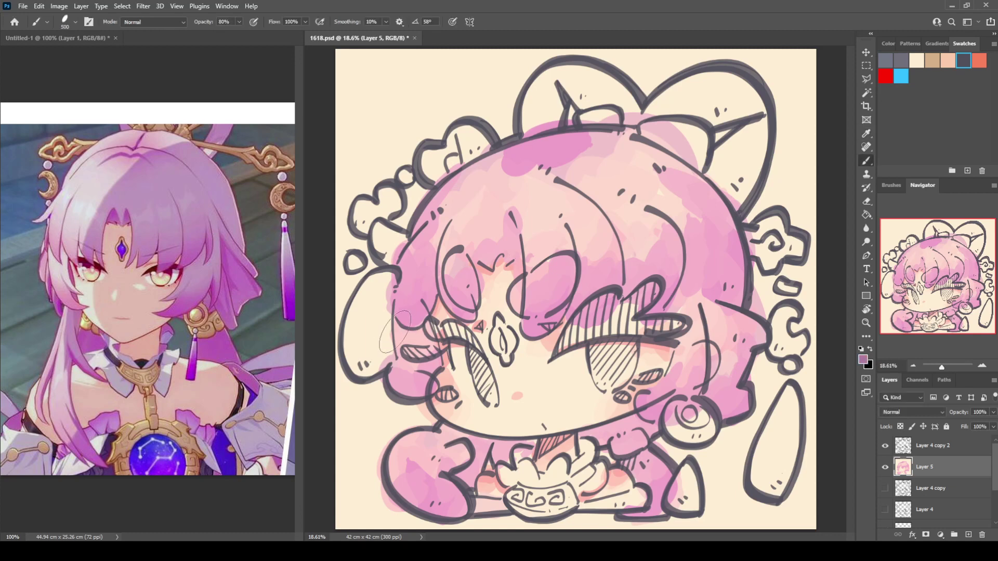
pyautogui.moveTo(396, 326); pyautogui.dragTo(426, 327)
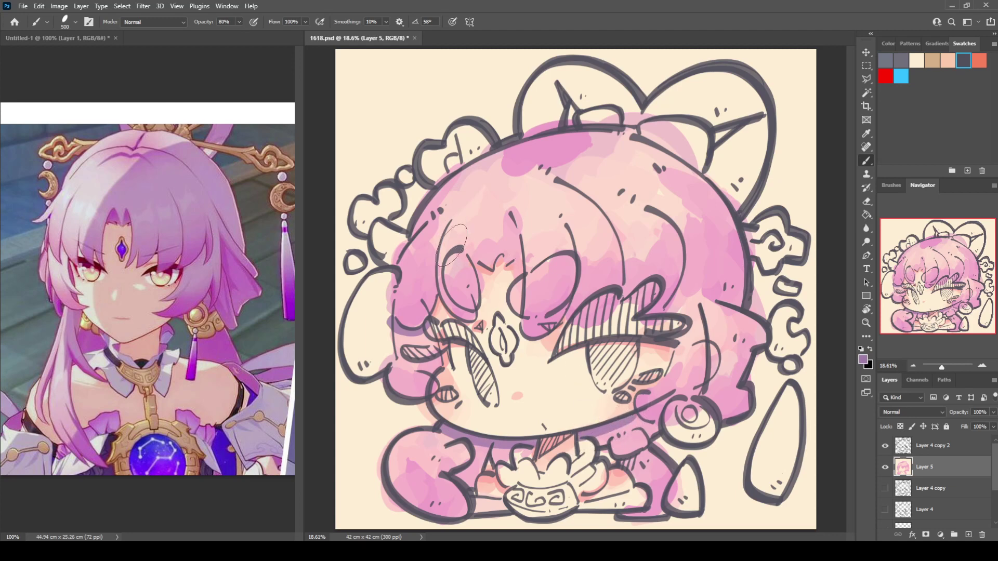
pyautogui.moveTo(453, 209)
pyautogui.mouseDown()
pyautogui.moveTo(426, 288)
pyautogui.moveTo(435, 299)
pyautogui.mouseUp()
pyautogui.hotkey('ctrl', 'z')
pyautogui.moveTo(451, 221); pyautogui.dragTo(429, 281)
pyautogui.hotkey('ctrl', 'z')
# Step: Paint muted purple shadows along the left bang strand, the upper left hair outline and the lower left lock
pyautogui.moveTo(448, 224); pyautogui.dragTo(430, 288)
pyautogui.moveTo(413, 240)
pyautogui.mouseDown()
pyautogui.moveTo(430, 205)
pyautogui.moveTo(457, 182)
pyautogui.mouseUp()
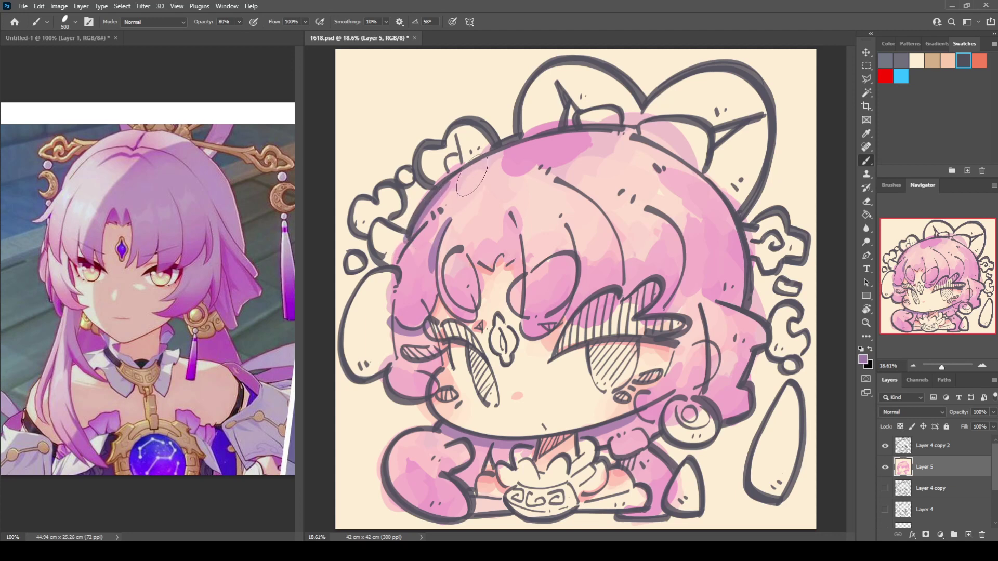
pyautogui.moveTo(393, 469)
pyautogui.mouseDown()
pyautogui.moveTo(383, 488)
pyautogui.moveTo(439, 514)
pyautogui.mouseUp()
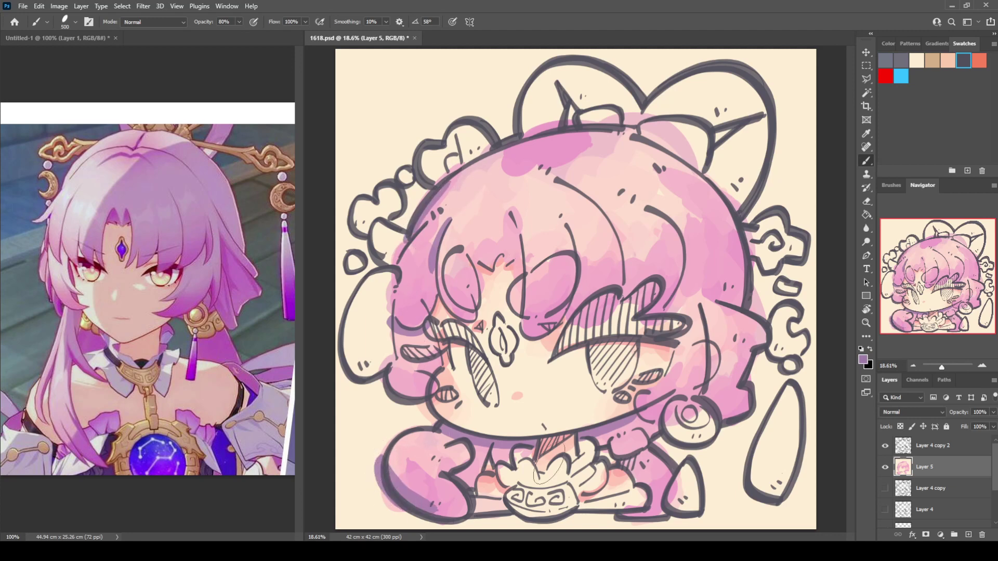
# Step: Paint muted purple shadows along the middle and right bang strands, the crown edge and the right side of the hair
pyautogui.moveTo(585, 189)
pyautogui.mouseDown()
pyautogui.moveTo(621, 288)
pyautogui.moveTo(561, 317)
pyautogui.mouseUp()
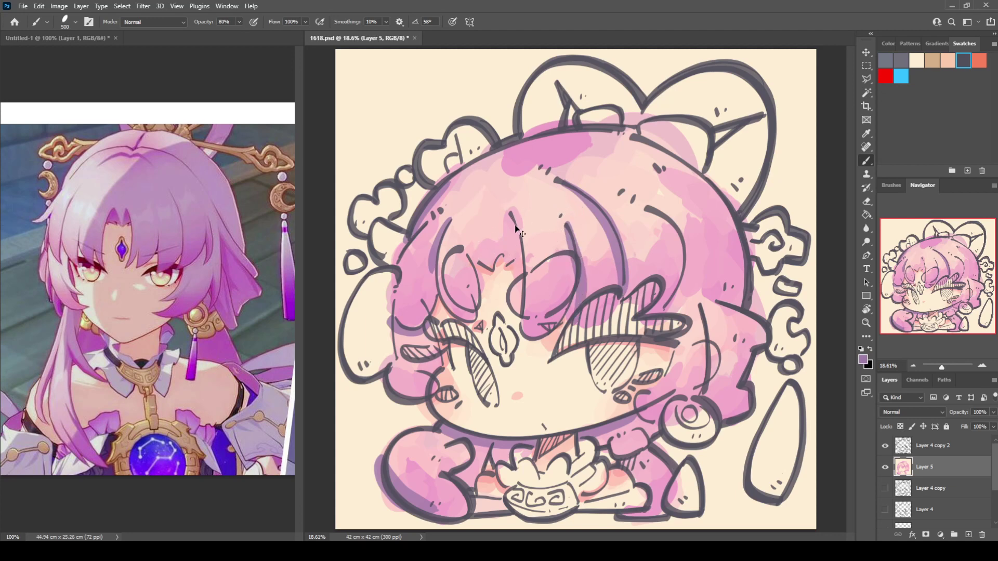
pyautogui.hotkey('ctrl', 'z')
pyautogui.moveTo(567, 227); pyautogui.dragTo(561, 319)
pyautogui.moveTo(512, 206); pyautogui.dragTo(515, 273)
pyautogui.moveTo(522, 147)
pyautogui.mouseDown()
pyautogui.moveTo(504, 165)
pyautogui.moveTo(551, 167)
pyautogui.moveTo(644, 135)
pyautogui.moveTo(681, 159)
pyautogui.moveTo(648, 135)
pyautogui.moveTo(699, 173)
pyautogui.moveTo(735, 234)
pyautogui.moveTo(730, 314)
pyautogui.mouseUp()
pyautogui.moveTo(651, 210)
pyautogui.mouseDown()
pyautogui.moveTo(670, 225)
pyautogui.moveTo(683, 290)
pyautogui.moveTo(676, 311)
pyautogui.mouseUp()
# Step: Shade the right hair tips, the area around the earring and the lower locks on both sides with muted purple
pyautogui.moveTo(749, 317)
pyautogui.mouseDown()
pyautogui.moveTo(727, 400)
pyautogui.moveTo(738, 413)
pyautogui.moveTo(761, 396)
pyautogui.mouseUp()
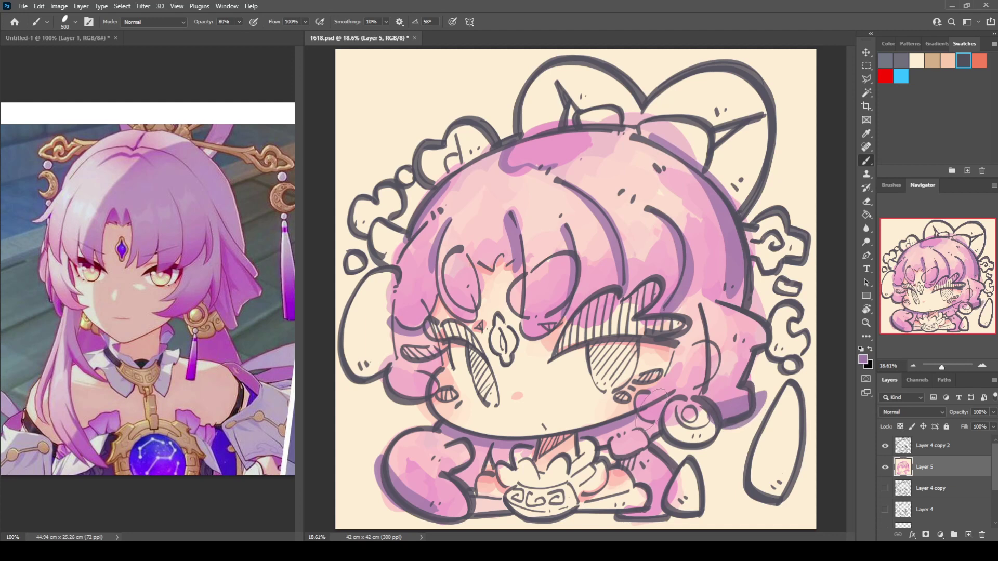
pyautogui.moveTo(647, 414); pyautogui.dragTo(685, 404)
pyautogui.moveTo(626, 508); pyautogui.dragTo(675, 495)
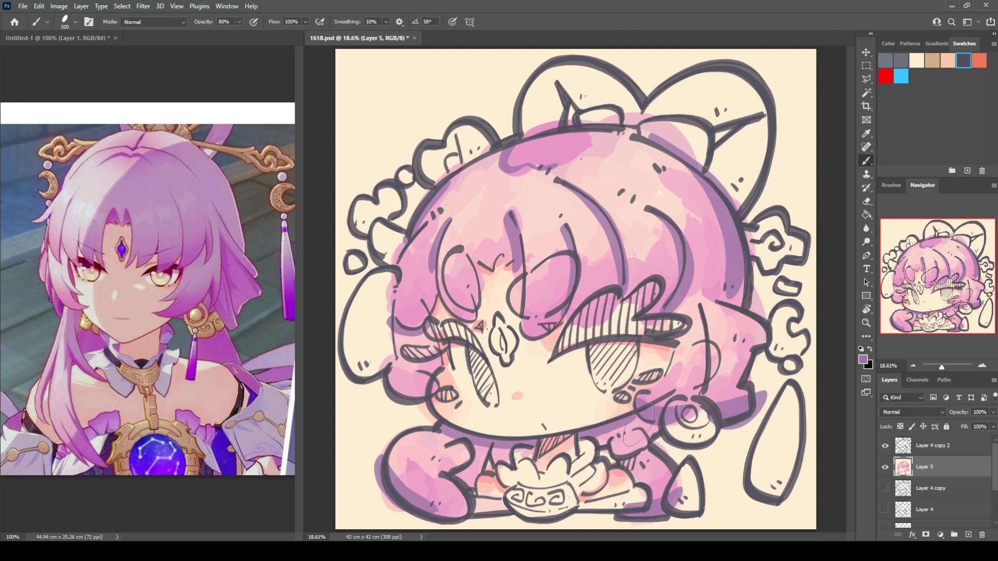
pyautogui.moveTo(387, 383); pyautogui.dragTo(416, 390)
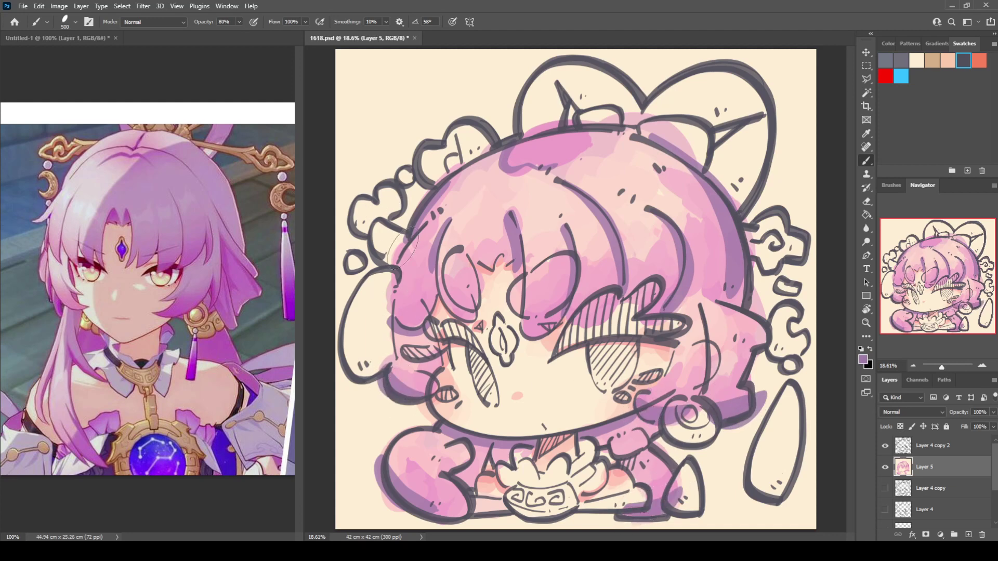
pyautogui.moveTo(407, 321); pyautogui.dragTo(412, 306)
pyautogui.hotkey('ctrl', 'z')
# Step: Soften the purple shadows on the lower right locks, right bangs and right side hair with a sampled pinkish purple
pyautogui.keyDown('alt'); pyautogui.click(599, 436); pyautogui.keyUp('alt')
pyautogui.keyDown('alt'); pyautogui.click(605, 439); pyautogui.keyUp('alt')
pyautogui.moveTo(624, 442)
pyautogui.mouseDown()
pyautogui.moveTo(649, 426)
pyautogui.moveTo(634, 499)
pyautogui.moveTo(655, 501)
pyautogui.moveTo(685, 478)
pyautogui.mouseUp()
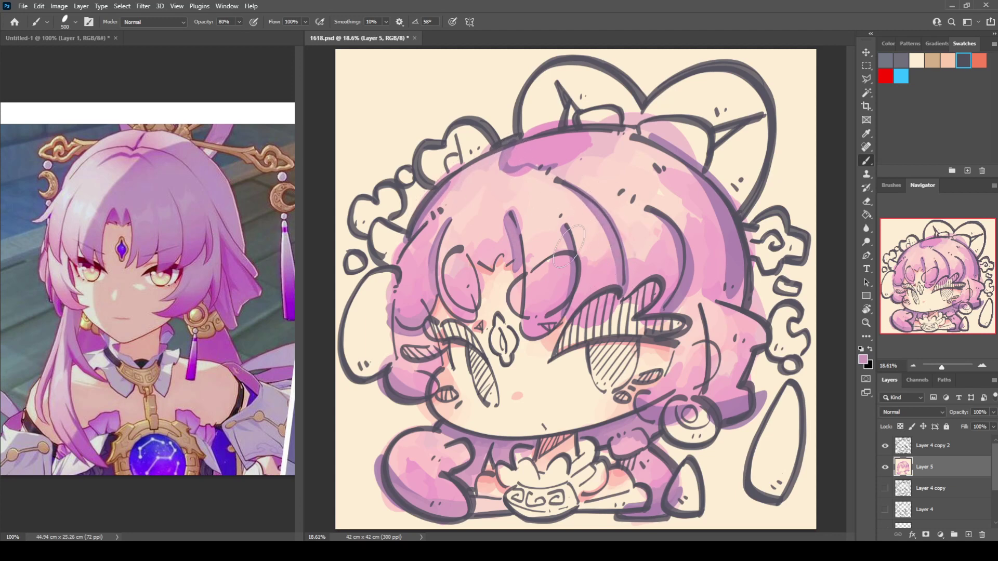
pyautogui.moveTo(682, 235); pyautogui.dragTo(679, 291)
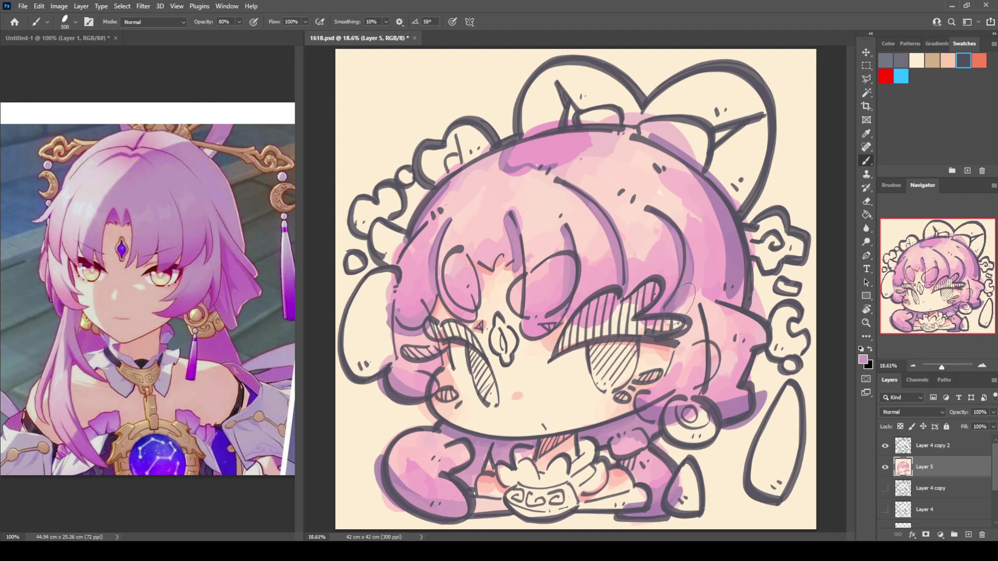
pyautogui.moveTo(705, 195)
pyautogui.mouseDown()
pyautogui.moveTo(733, 246)
pyautogui.moveTo(728, 296)
pyautogui.mouseUp()
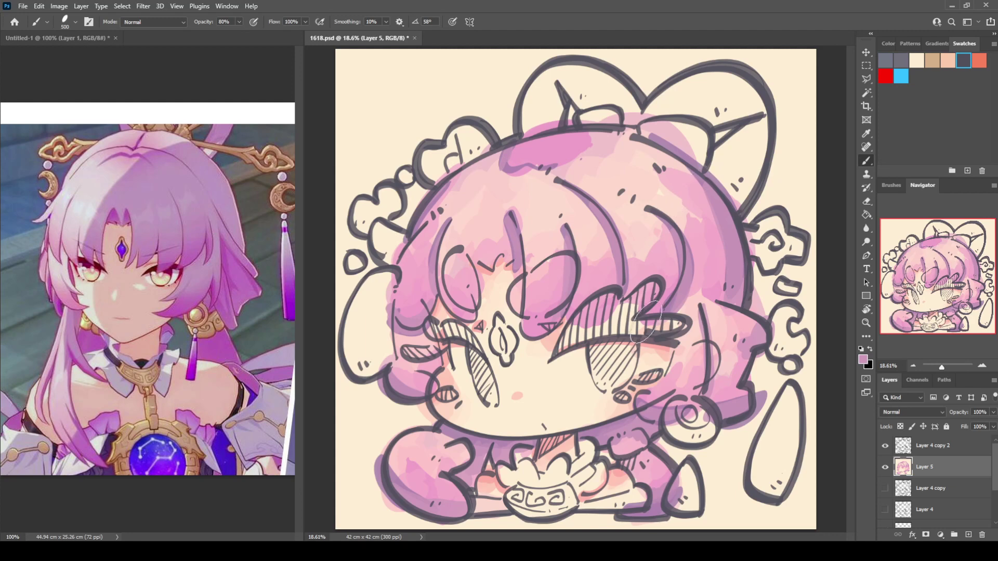
# Step: Sample a darker greyish purple, reduce the brush size to 250 and paint thin shadow accents along the left hair strands
pyautogui.keyDown('alt'); pyautogui.click(660, 507); pyautogui.keyUp('alt')
pyautogui.press('i')
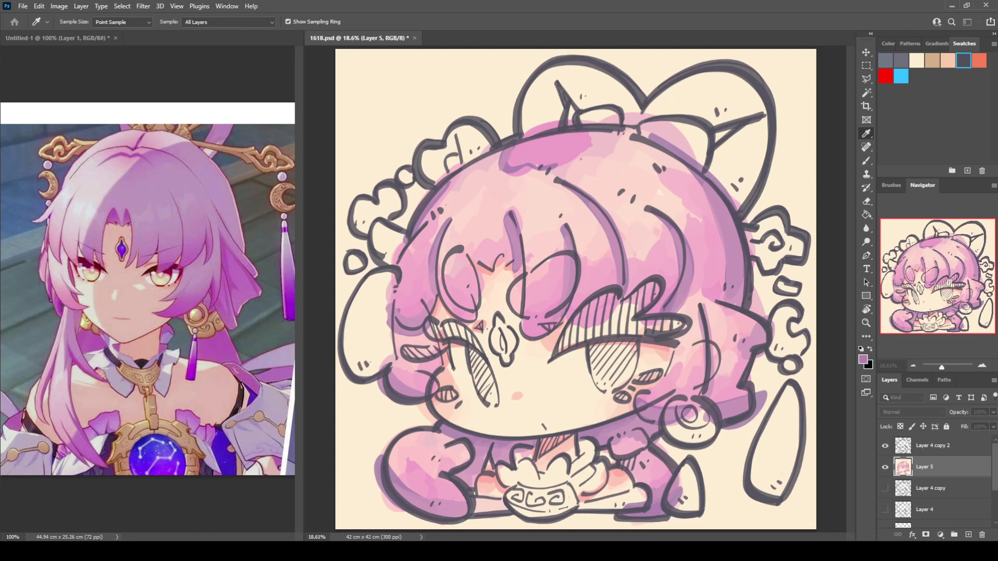
pyautogui.click(290, 314)
pyautogui.press('b')
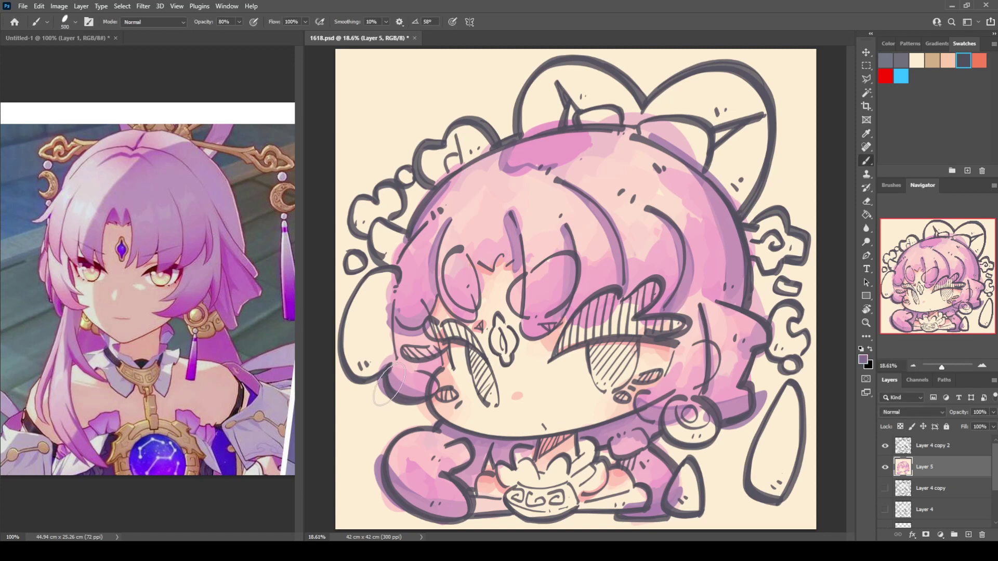
pyautogui.press('[')
pyautogui.press('[')
pyautogui.moveTo(447, 229); pyautogui.dragTo(434, 282)
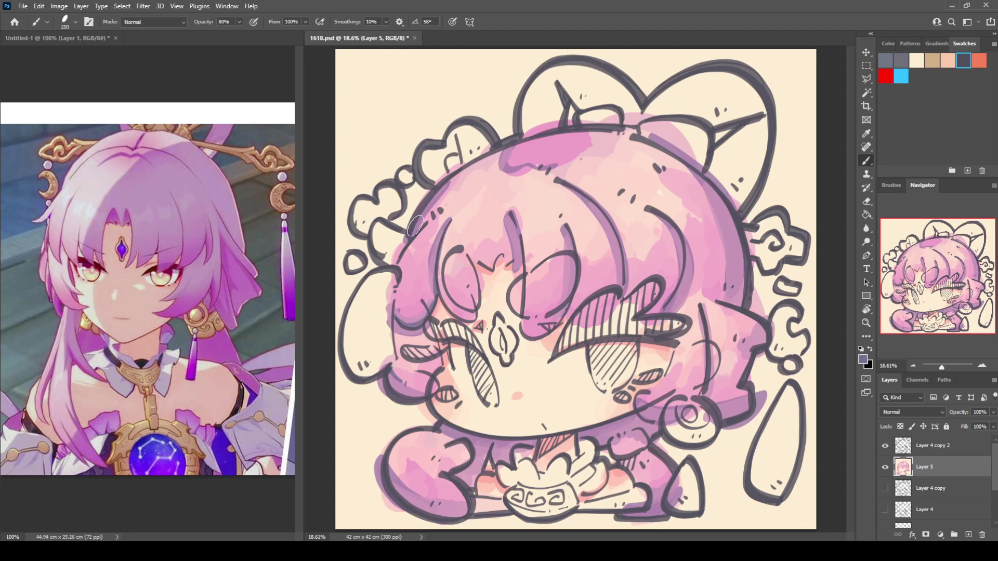
# Step: Add thin greyish purple shadow accents along the left hair edge, the crown edge and the long right bang strand
pyautogui.moveTo(405, 242); pyautogui.dragTo(429, 221)
pyautogui.moveTo(472, 159)
pyautogui.mouseDown()
pyautogui.moveTo(522, 139)
pyautogui.moveTo(587, 134)
pyautogui.mouseUp()
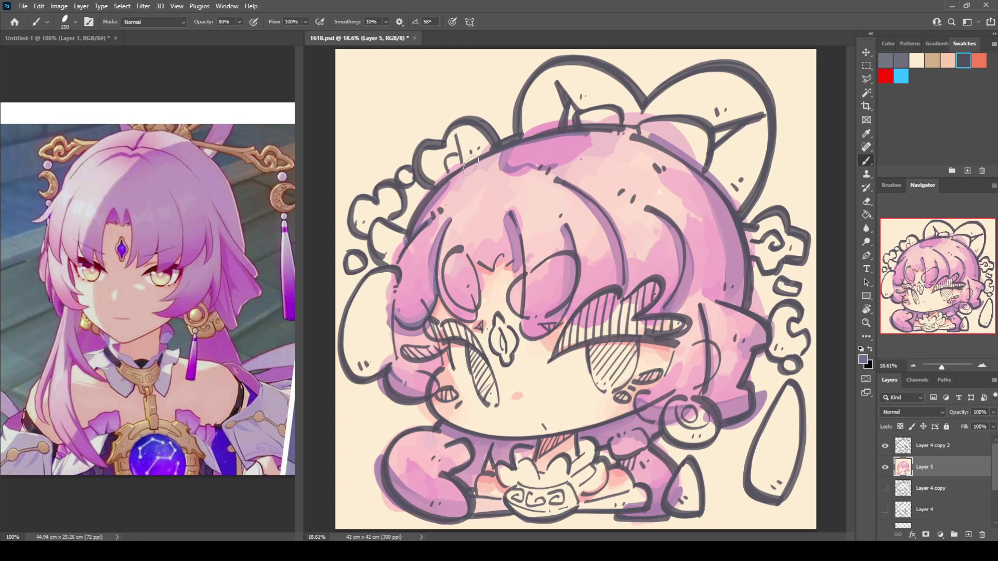
pyautogui.hotkey('ctrl', 'z')
pyautogui.moveTo(488, 157); pyautogui.dragTo(588, 133)
pyautogui.moveTo(605, 213); pyautogui.dragTo(626, 300)
# Step: Fill the hatched lashes above both eyes and the small marks beside and below them with greyish purple
pyautogui.moveTo(434, 331)
pyautogui.mouseDown()
pyautogui.moveTo(466, 336)
pyautogui.moveTo(485, 361)
pyautogui.mouseUp()
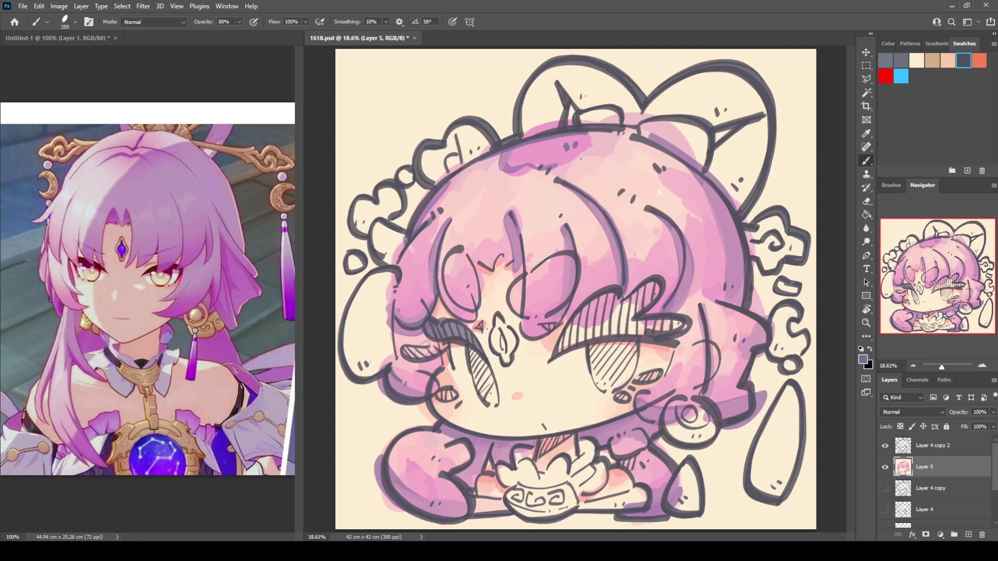
pyautogui.moveTo(401, 348); pyautogui.dragTo(446, 357)
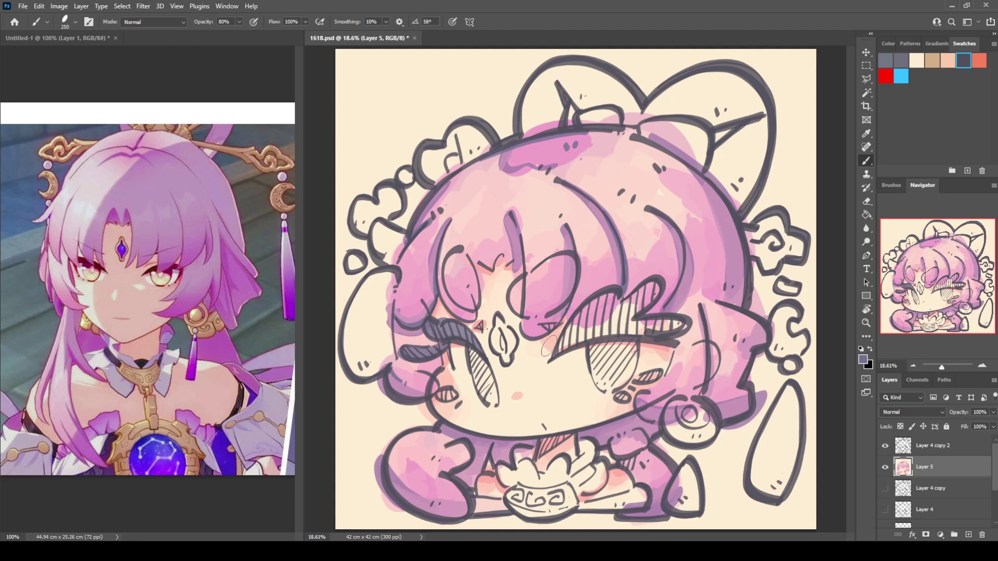
pyautogui.moveTo(560, 354)
pyautogui.mouseDown()
pyautogui.moveTo(600, 298)
pyautogui.moveTo(571, 331)
pyautogui.moveTo(610, 312)
pyautogui.moveTo(569, 337)
pyautogui.moveTo(621, 316)
pyautogui.moveTo(627, 301)
pyautogui.moveTo(611, 313)
pyautogui.moveTo(653, 288)
pyautogui.moveTo(611, 325)
pyautogui.moveTo(677, 324)
pyautogui.moveTo(610, 325)
pyautogui.moveTo(644, 322)
pyautogui.mouseUp()
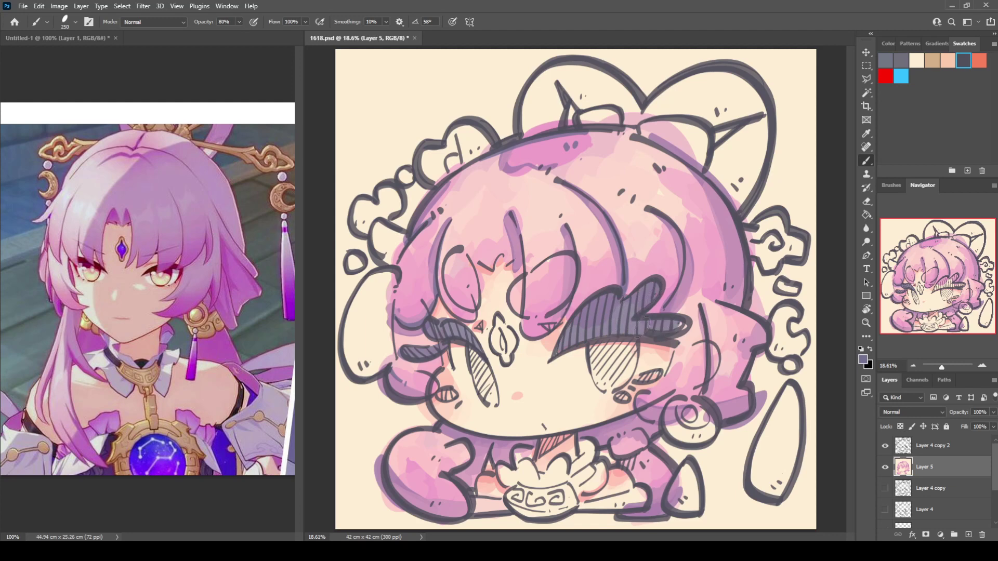
pyautogui.moveTo(647, 371)
pyautogui.mouseDown()
pyautogui.moveTo(654, 378)
pyautogui.moveTo(626, 399)
pyautogui.mouseUp()
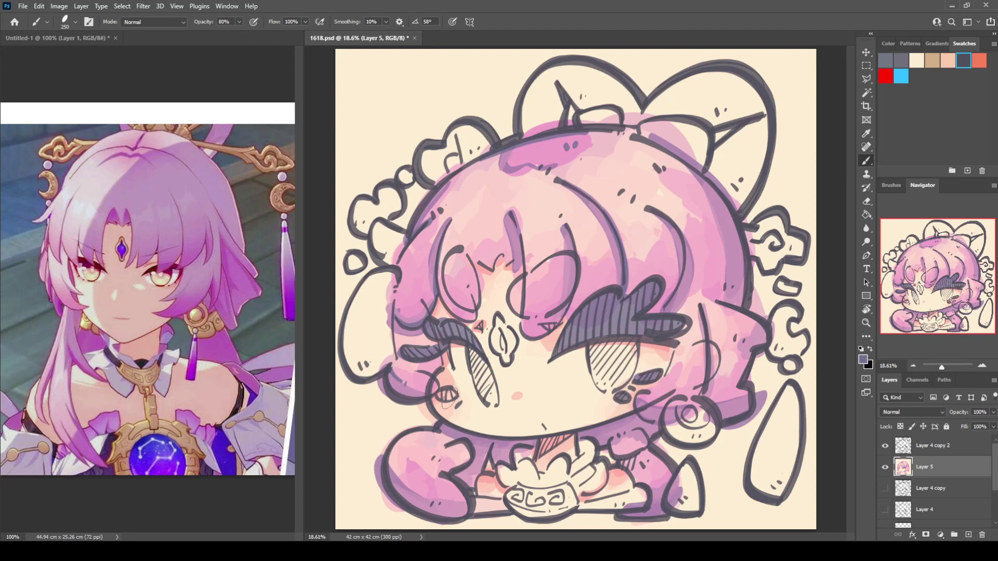
pyautogui.moveTo(448, 397); pyautogui.dragTo(453, 394)
# Step: Paint greyish purple shadows along the right side of the hair, under the chin and on the undersides of both lower locks
pyautogui.moveTo(732, 213)
pyautogui.mouseDown()
pyautogui.moveTo(738, 303)
pyautogui.moveTo(719, 304)
pyautogui.moveTo(764, 341)
pyautogui.moveTo(749, 347)
pyautogui.moveTo(722, 420)
pyautogui.moveTo(754, 386)
pyautogui.mouseUp()
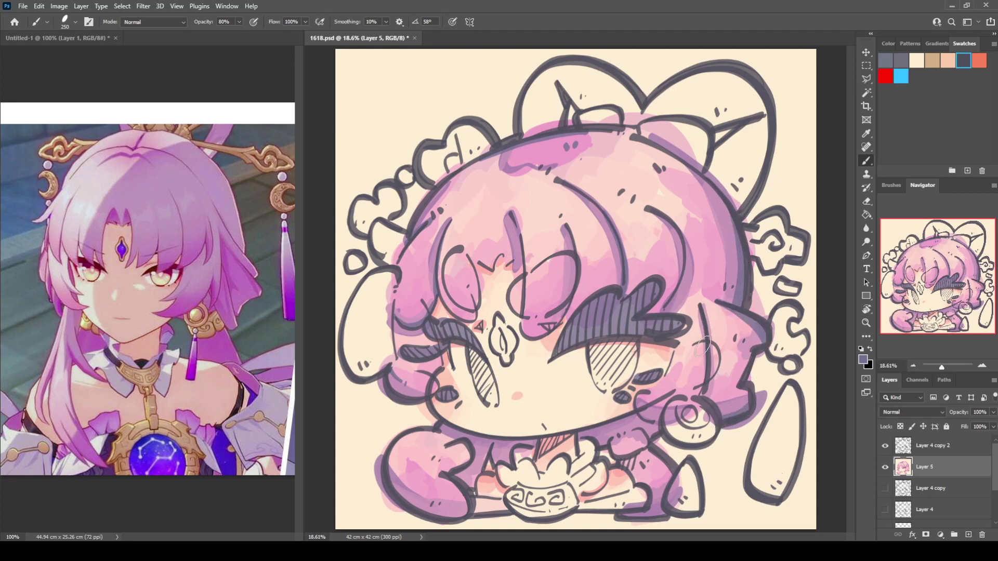
pyautogui.moveTo(595, 432); pyautogui.dragTo(625, 419)
pyautogui.moveTo(491, 443); pyautogui.dragTo(471, 486)
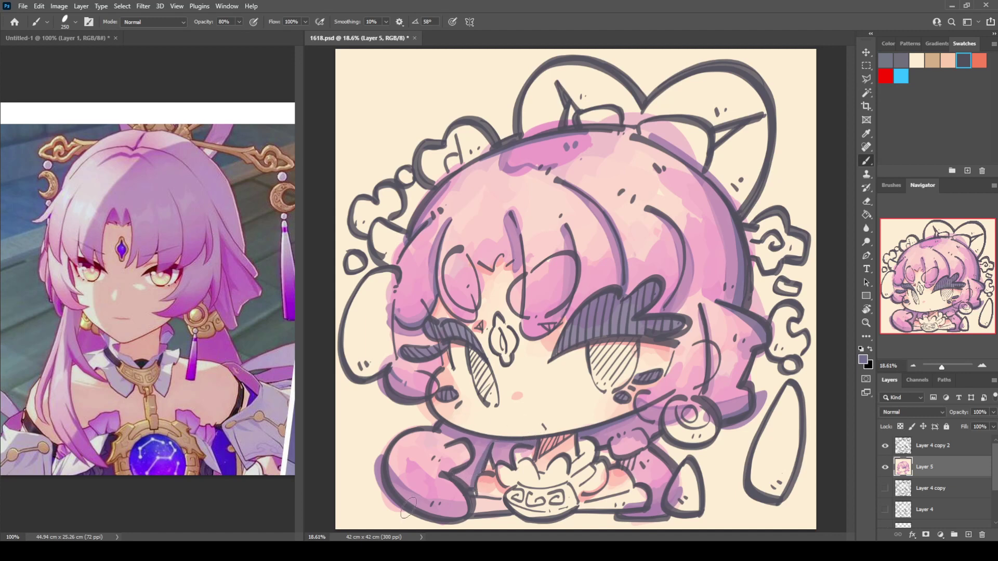
pyautogui.moveTo(408, 508)
pyautogui.mouseDown()
pyautogui.moveTo(435, 519)
pyautogui.moveTo(466, 513)
pyautogui.mouseUp()
pyautogui.moveTo(625, 513); pyautogui.dragTo(666, 508)
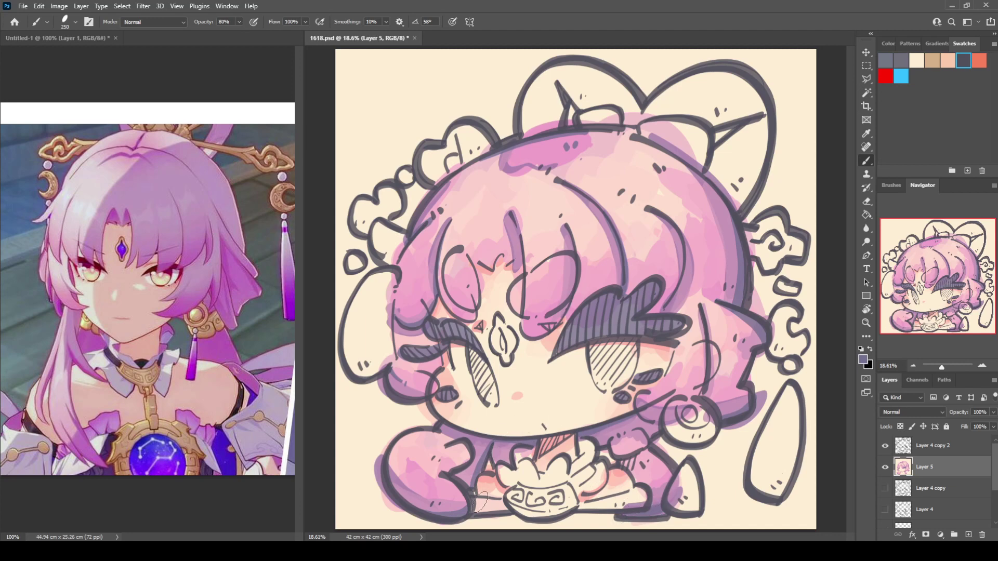
# Step: Fill the clothing strips on both sides of the oval pendant and the band above its right edge with greyish purple
pyautogui.moveTo(482, 501)
pyautogui.mouseDown()
pyautogui.moveTo(478, 513)
pyautogui.moveTo(494, 502)
pyautogui.moveTo(483, 510)
pyautogui.mouseUp()
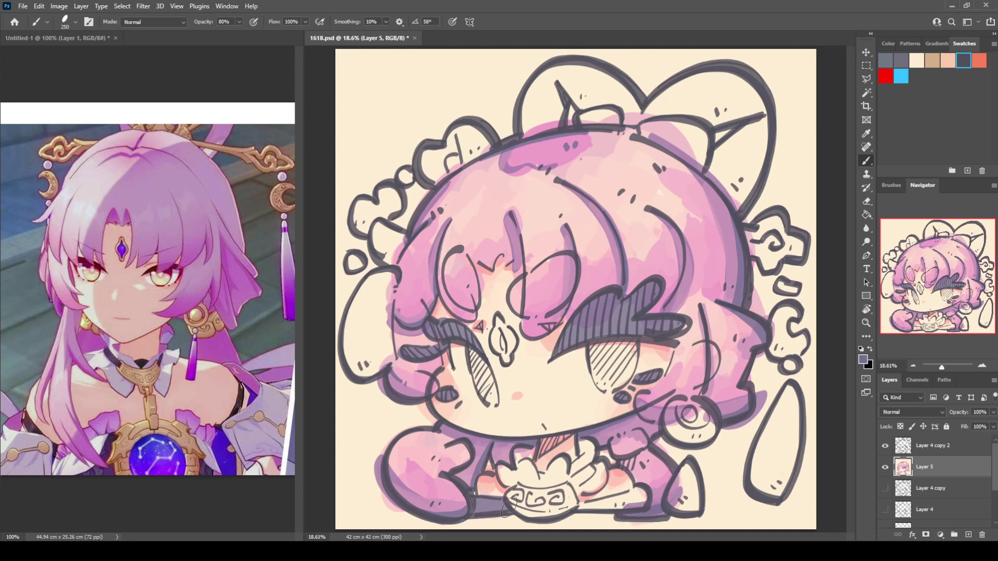
pyautogui.moveTo(581, 506); pyautogui.dragTo(633, 503)
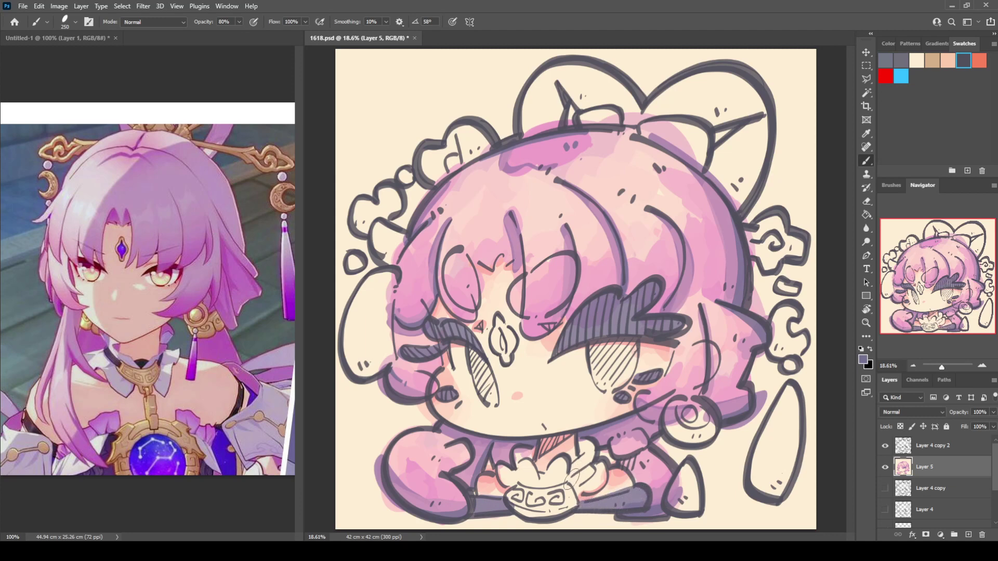
pyautogui.moveTo(595, 462); pyautogui.dragTo(572, 485)
pyautogui.moveTo(515, 212)
pyautogui.mouseDown()
pyautogui.moveTo(528, 326)
pyautogui.moveTo(529, 252)
pyautogui.moveTo(518, 228)
pyautogui.moveTo(526, 331)
pyautogui.moveTo(574, 300)
pyautogui.mouseUp()
pyautogui.hotkey('ctrl', 'z')
pyautogui.hotkey('ctrl', 'z')
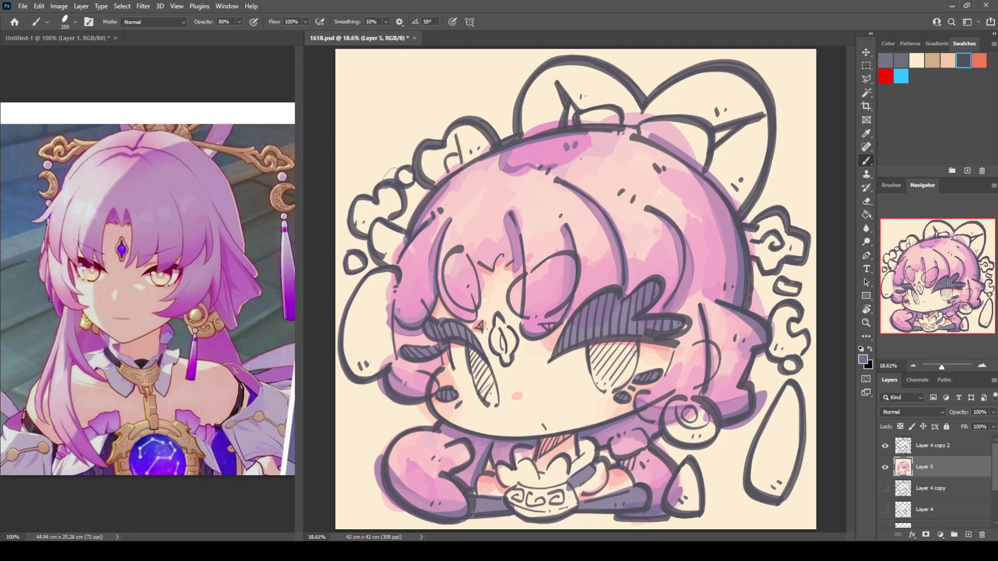
# Step: Sample a light pink from the hair and paint the lower parts of the left hair loop and the right teardrop strand
pyautogui.keyDown('alt'); pyautogui.click(392, 284); pyautogui.keyUp('alt')
pyautogui.keyDown('alt'); pyautogui.click(464, 194); pyautogui.keyUp('alt')
pyautogui.moveTo(360, 368)
pyautogui.mouseDown()
pyautogui.moveTo(352, 369)
pyautogui.moveTo(388, 353)
pyautogui.mouseUp()
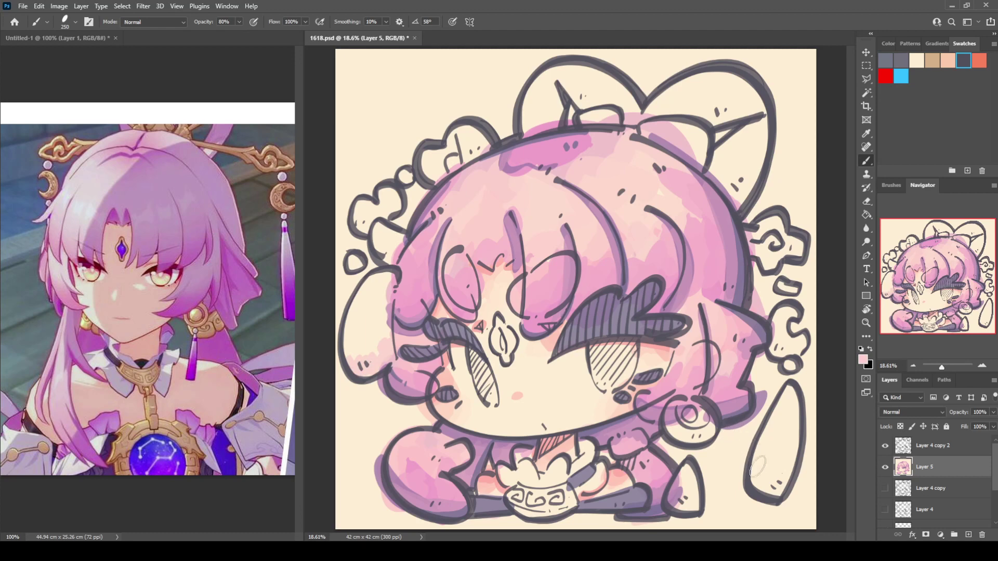
pyautogui.moveTo(758, 467)
pyautogui.mouseDown()
pyautogui.moveTo(760, 487)
pyautogui.moveTo(795, 468)
pyautogui.moveTo(794, 448)
pyautogui.mouseUp()
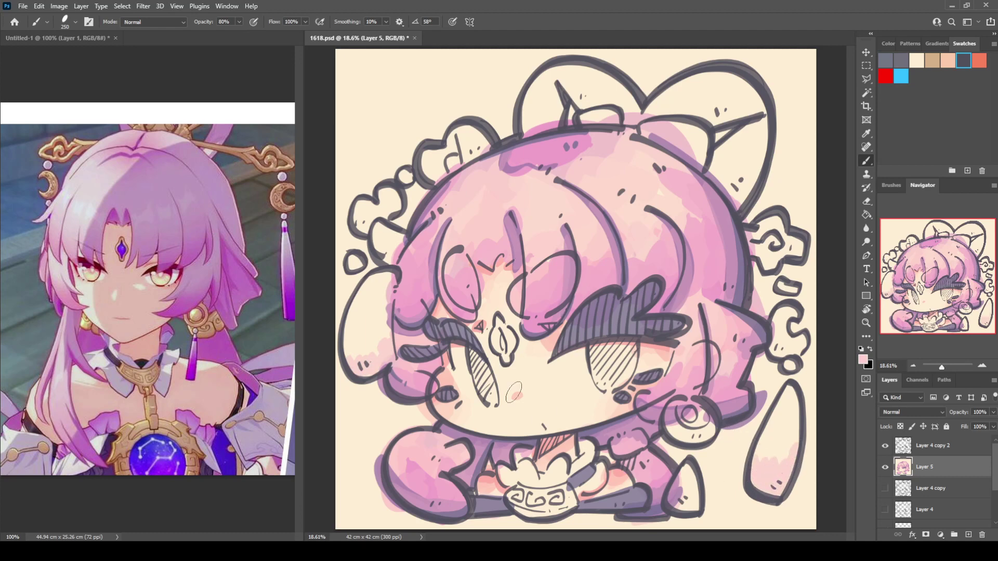
# Step: Sample the brighter crown pink and paint the upper curves of both large hair loops on top of the head
pyautogui.keyDown('alt'); pyautogui.click(545, 151); pyautogui.keyUp('alt')
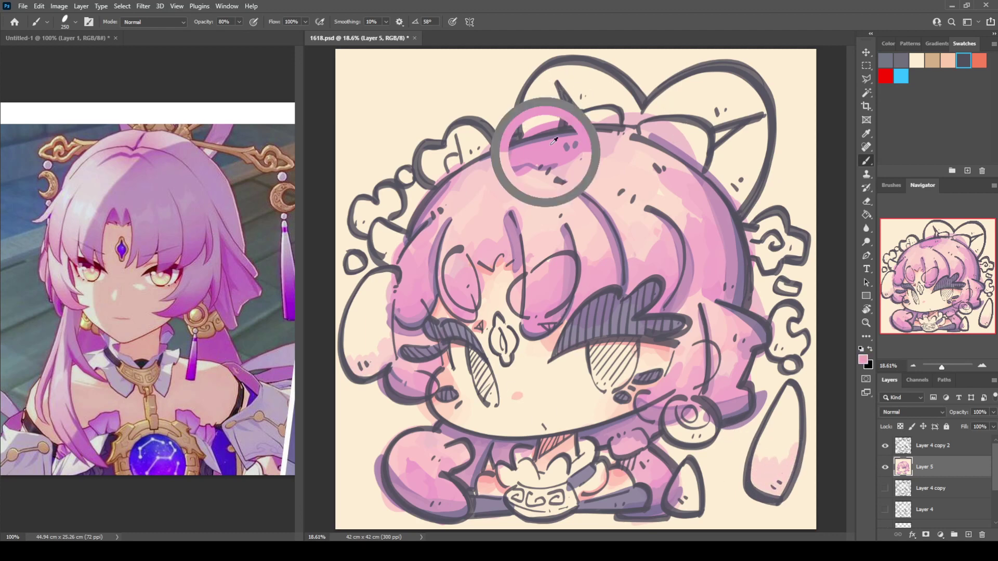
pyautogui.moveTo(540, 83); pyautogui.dragTo(613, 58)
pyautogui.moveTo(698, 84)
pyautogui.mouseDown()
pyautogui.moveTo(730, 82)
pyautogui.moveTo(751, 99)
pyautogui.moveTo(760, 133)
pyautogui.mouseUp()
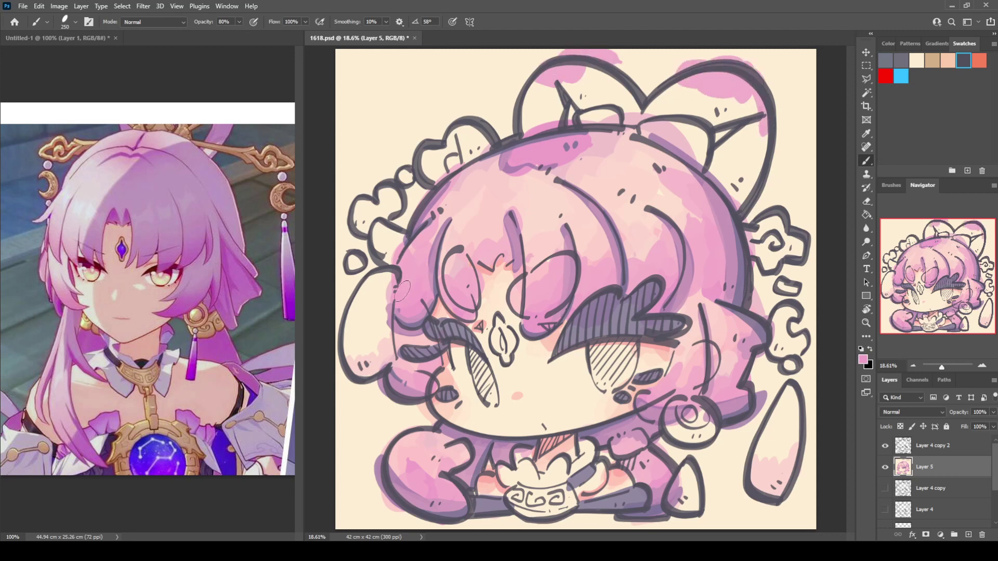
# Step: Blend the left hair loop from pink into cream with sampled pale pinks and a brush size of 300
pyautogui.keyDown('alt'); pyautogui.click(385, 313); pyautogui.keyUp('alt')
pyautogui.moveTo(389, 273)
pyautogui.mouseDown()
pyautogui.moveTo(386, 326)
pyautogui.moveTo(386, 308)
pyautogui.moveTo(368, 343)
pyautogui.mouseUp()
pyautogui.keyDown('alt'); pyautogui.click(381, 348); pyautogui.keyUp('alt')
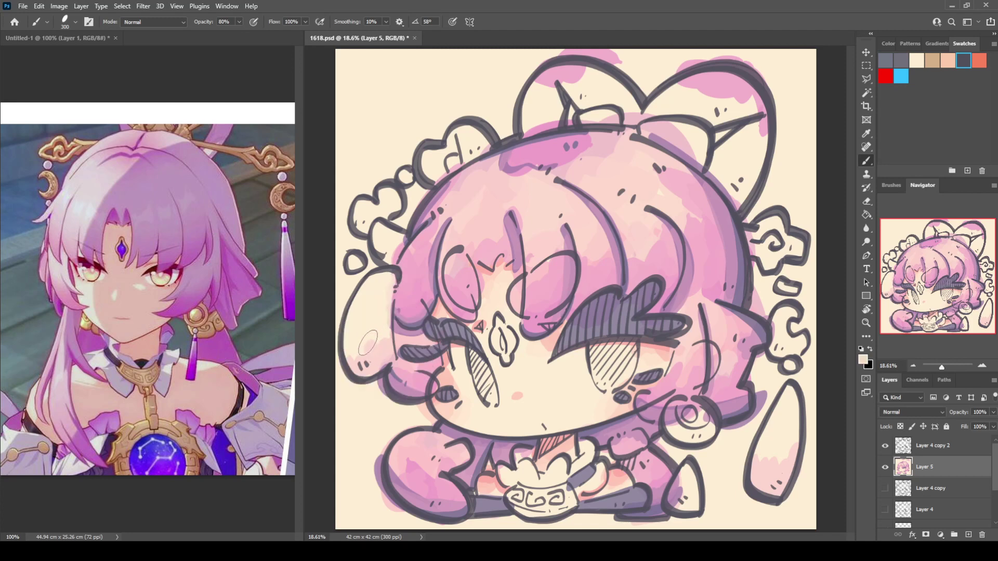
pyautogui.keyDown('alt'); pyautogui.click(373, 345); pyautogui.keyUp('alt')
pyautogui.keyDown('alt'); pyautogui.click(366, 341); pyautogui.keyUp('alt')
pyautogui.keyDown('alt'); pyautogui.click(385, 323); pyautogui.keyUp('alt')
pyautogui.moveTo(381, 328)
pyautogui.mouseDown()
pyautogui.moveTo(357, 339)
pyautogui.moveTo(355, 318)
pyautogui.mouseUp()
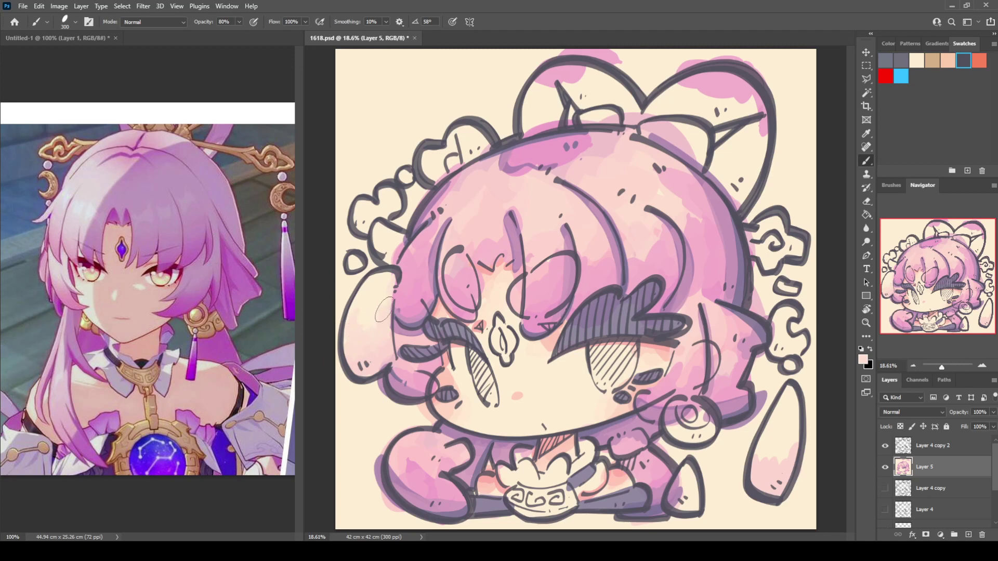
# Step: Blend the pink of the right teardrop strand upward with sampled pale pinks
pyautogui.moveTo(763, 452)
pyautogui.mouseDown()
pyautogui.moveTo(769, 460)
pyautogui.moveTo(760, 456)
pyautogui.mouseUp()
pyautogui.keyDown('alt'); pyautogui.click(762, 449); pyautogui.keyUp('alt')
pyautogui.keyDown('alt'); pyautogui.click(770, 462); pyautogui.keyUp('alt')
pyautogui.keyDown('alt'); pyautogui.click(767, 448); pyautogui.keyUp('alt')
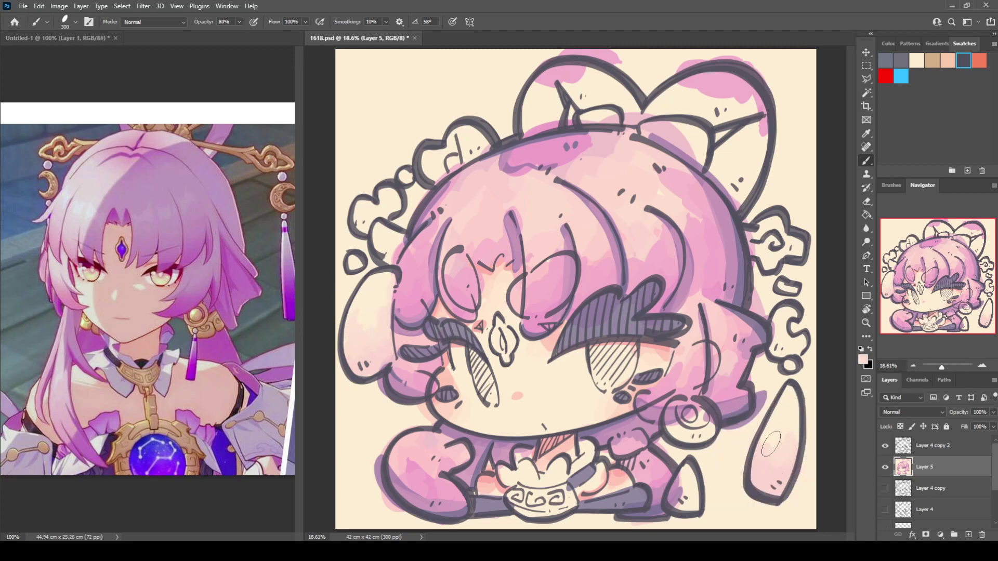
# Step: Sample intermediate pinks and blend the bright pink tops of both large hair loops down into pale pink
pyautogui.keyDown('alt'); pyautogui.click(573, 77); pyautogui.keyUp('alt')
pyautogui.moveTo(573, 84)
pyautogui.mouseDown()
pyautogui.moveTo(601, 78)
pyautogui.moveTo(570, 88)
pyautogui.moveTo(583, 97)
pyautogui.moveTo(610, 81)
pyautogui.moveTo(598, 96)
pyautogui.moveTo(751, 99)
pyautogui.moveTo(711, 109)
pyautogui.moveTo(675, 107)
pyautogui.mouseUp()
pyautogui.keyDown('alt'); pyautogui.click(593, 80); pyautogui.keyUp('alt')
pyautogui.keyDown('alt'); pyautogui.click(581, 94); pyautogui.keyUp('alt')
pyautogui.hotkey('ctrl', 'z')
pyautogui.keyDown('alt'); pyautogui.click(587, 97); pyautogui.keyUp('alt')
pyautogui.keyDown('alt'); pyautogui.click(593, 98); pyautogui.keyUp('alt')
pyautogui.keyDown('alt'); pyautogui.click(728, 107); pyautogui.keyUp('alt')
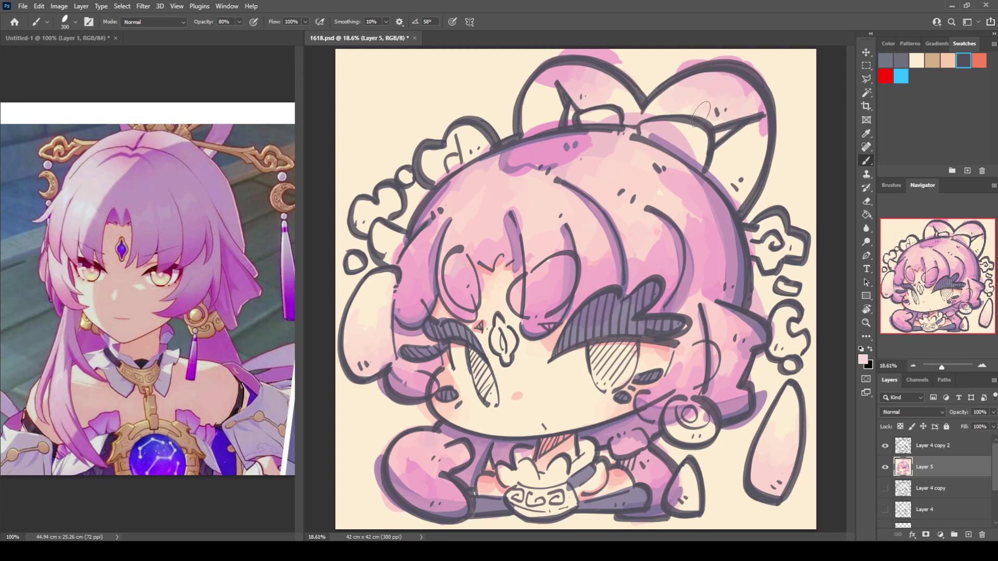
pyautogui.moveTo(755, 129); pyautogui.dragTo(761, 148)
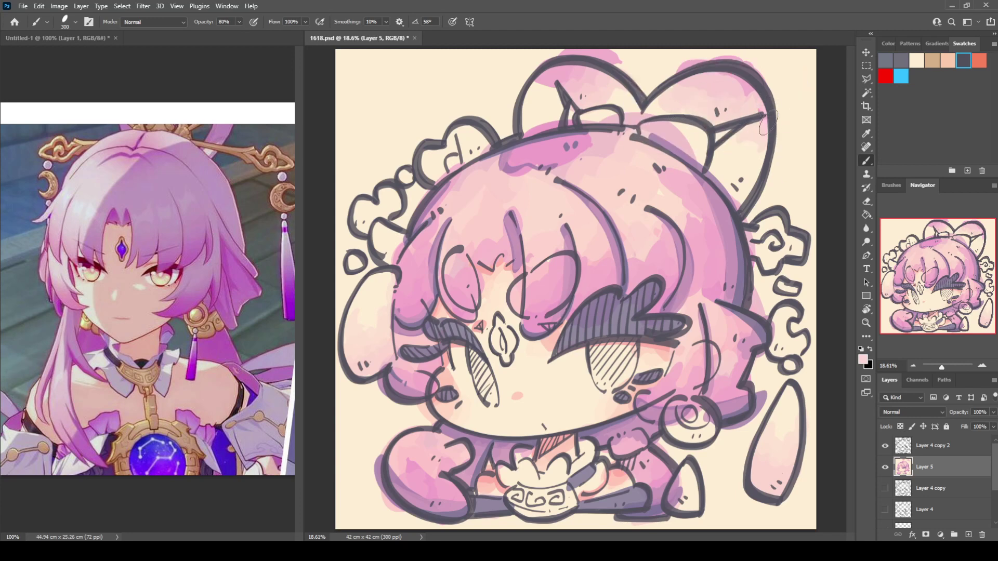
# Step: Sample a muted purple and fill the shaded inner sections of both large hair loops
pyautogui.keyDown('alt'); pyautogui.click(509, 152); pyautogui.keyUp('alt')
pyautogui.moveTo(546, 81)
pyautogui.mouseDown()
pyautogui.moveTo(528, 119)
pyautogui.moveTo(539, 88)
pyautogui.moveTo(556, 102)
pyautogui.moveTo(533, 126)
pyautogui.mouseUp()
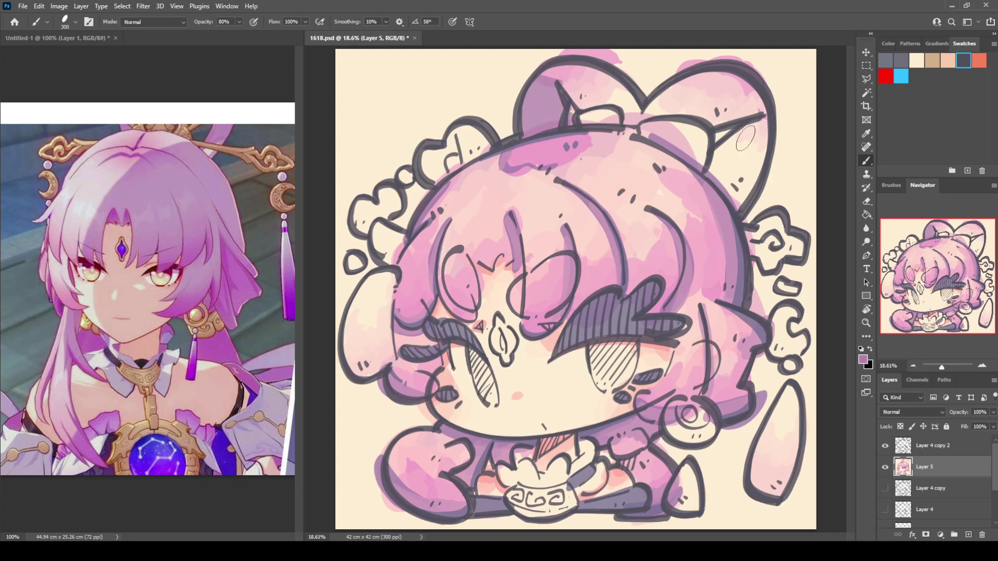
pyautogui.moveTo(746, 137)
pyautogui.mouseDown()
pyautogui.moveTo(774, 122)
pyautogui.moveTo(748, 178)
pyautogui.moveTo(718, 169)
pyautogui.moveTo(730, 180)
pyautogui.moveTo(720, 156)
pyautogui.moveTo(743, 202)
pyautogui.moveTo(772, 151)
pyautogui.mouseUp()
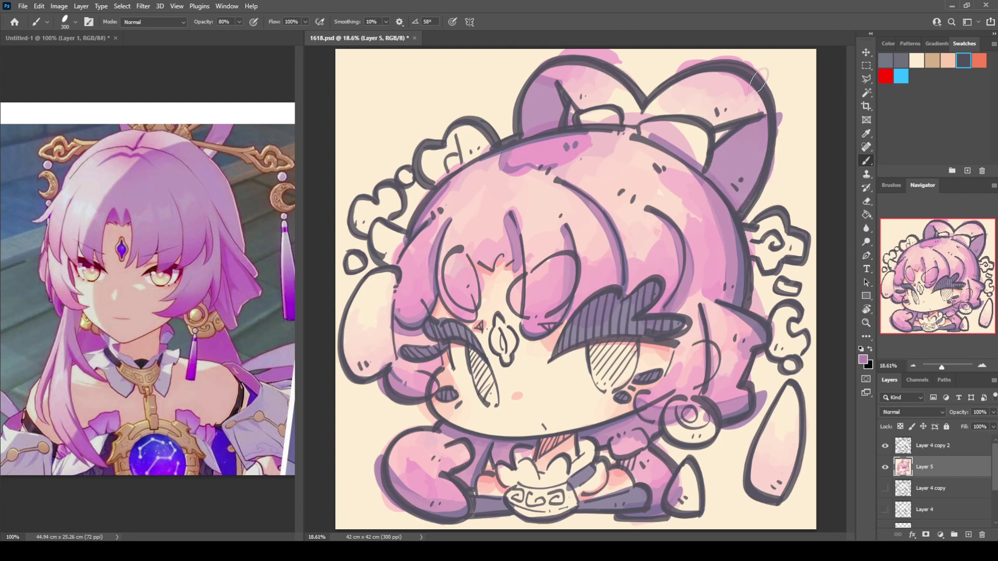
# Step: Sample a pale pink from the loops and lighten the outer edges of their purple inner sections
pyautogui.keyDown('alt'); pyautogui.click(608, 86); pyautogui.keyUp('alt')
pyautogui.moveTo(538, 99)
pyautogui.mouseDown()
pyautogui.moveTo(517, 104)
pyautogui.moveTo(525, 143)
pyautogui.mouseUp()
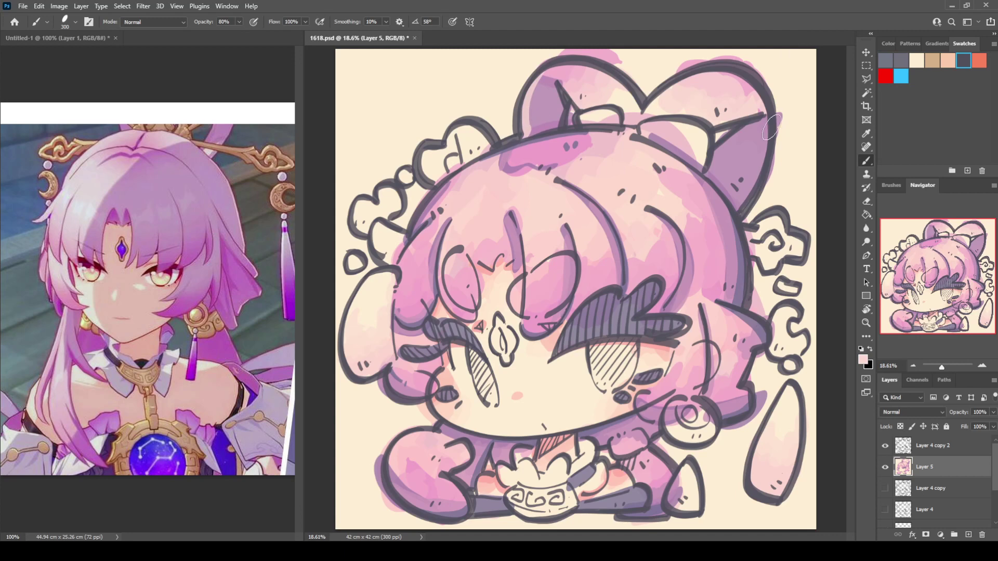
pyautogui.moveTo(772, 128)
pyautogui.mouseDown()
pyautogui.moveTo(738, 202)
pyautogui.moveTo(773, 118)
pyautogui.moveTo(747, 199)
pyautogui.mouseUp()
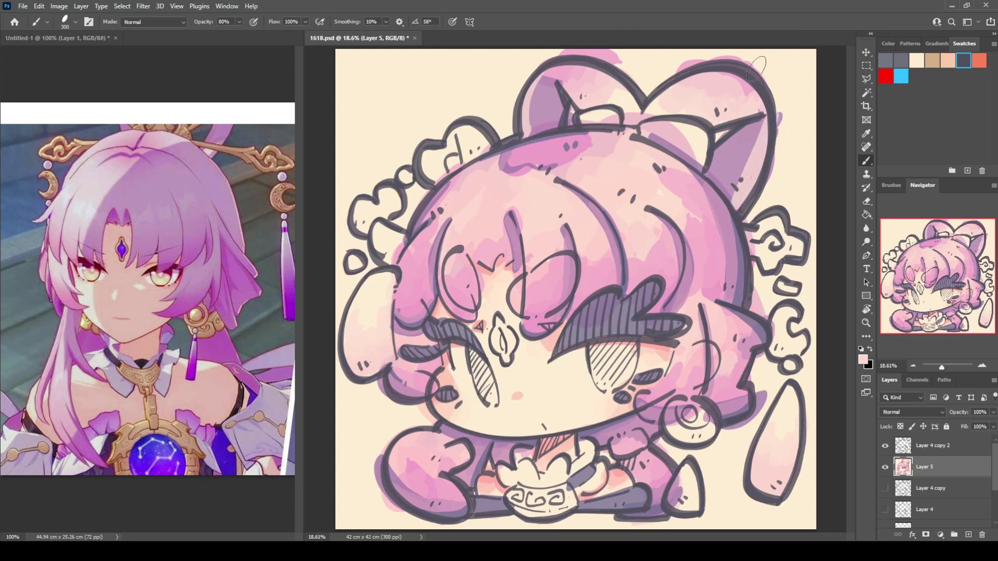
# Step: Sample pinks around the left hairline and paint the small hair tuft beside the left cloud ornament
pyautogui.keyDown('alt'); pyautogui.click(428, 242); pyautogui.keyUp('alt')
pyautogui.keyDown('alt'); pyautogui.click(384, 242); pyautogui.keyUp('alt')
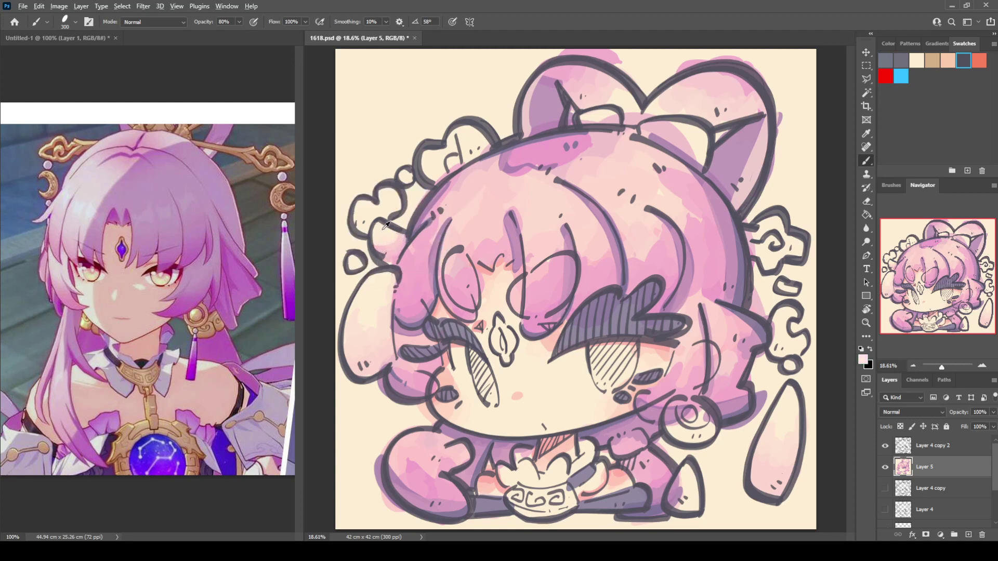
pyautogui.keyDown('alt'); pyautogui.click(404, 242); pyautogui.keyUp('alt')
pyautogui.moveTo(394, 241); pyautogui.dragTo(382, 237)
# Step: Sample a stronger pink from the top loop and deepen the lower tips of the left hair loop and right teardrop strand
pyautogui.keyDown('alt'); pyautogui.click(557, 74); pyautogui.keyUp('alt')
pyautogui.moveTo(354, 379)
pyautogui.mouseDown()
pyautogui.moveTo(352, 365)
pyautogui.moveTo(381, 363)
pyautogui.mouseUp()
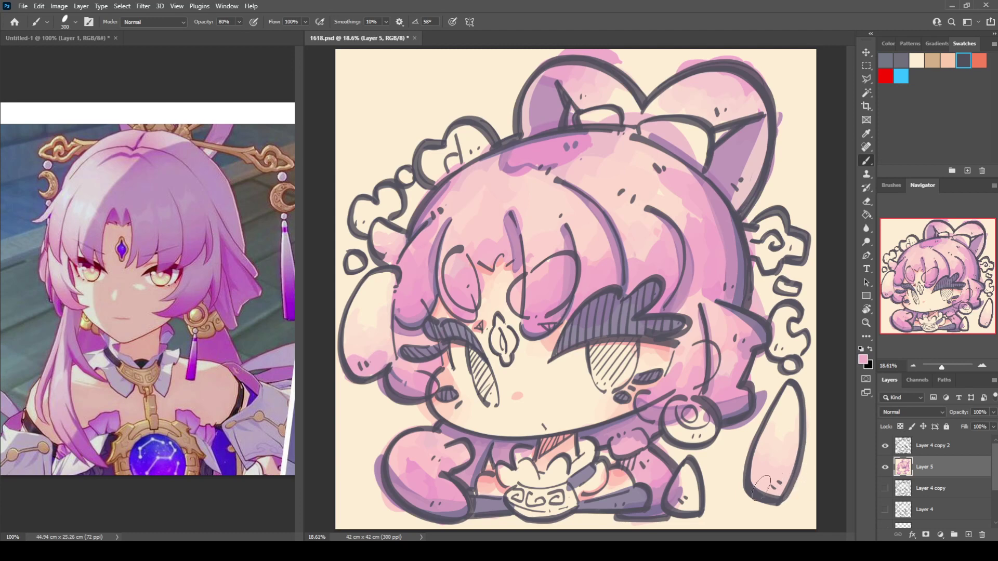
pyautogui.moveTo(760, 486); pyautogui.dragTo(796, 486)
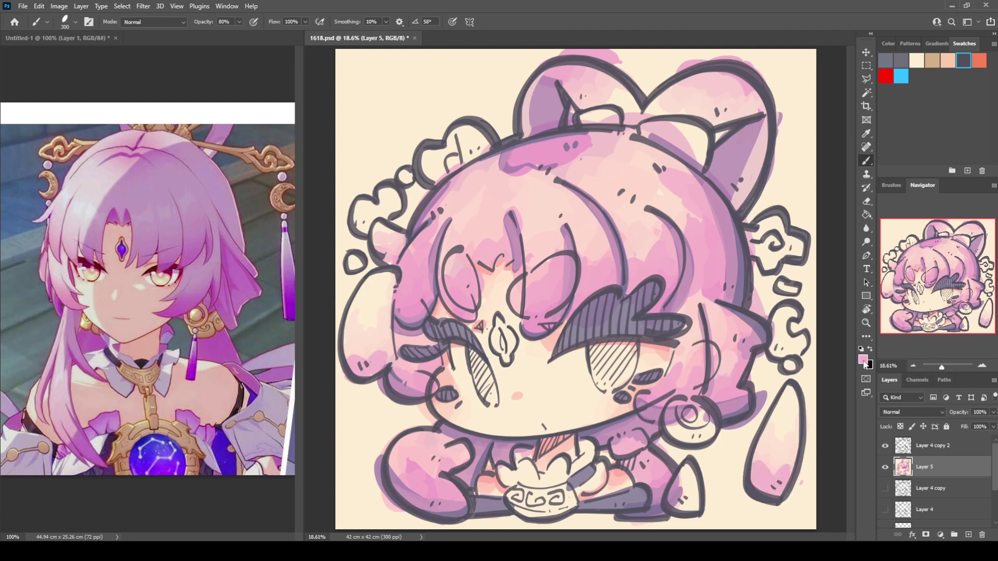
# Step: Pick a coral pink and paint blush on both cheeks below the eyes
pyautogui.press('i')
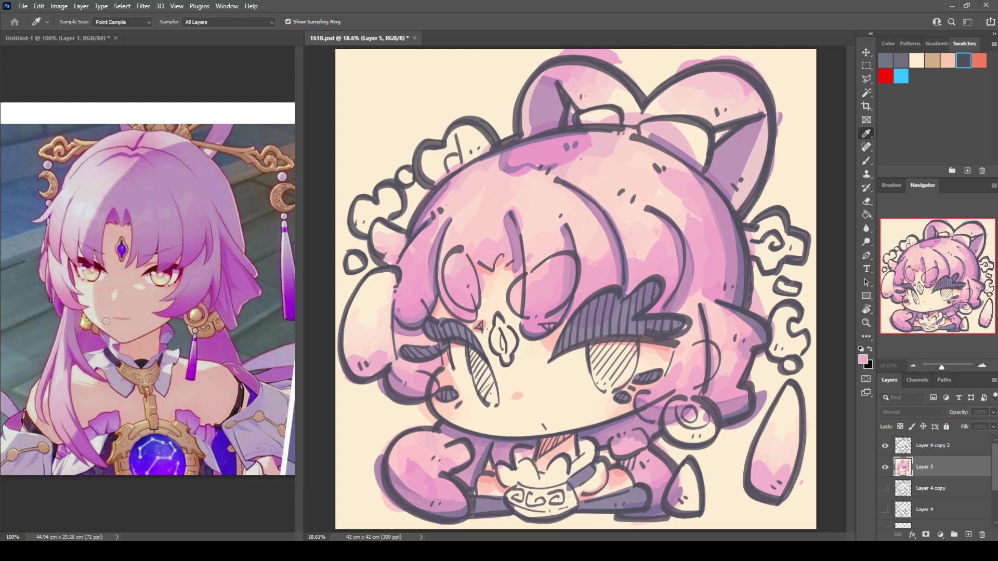
pyautogui.press('b')
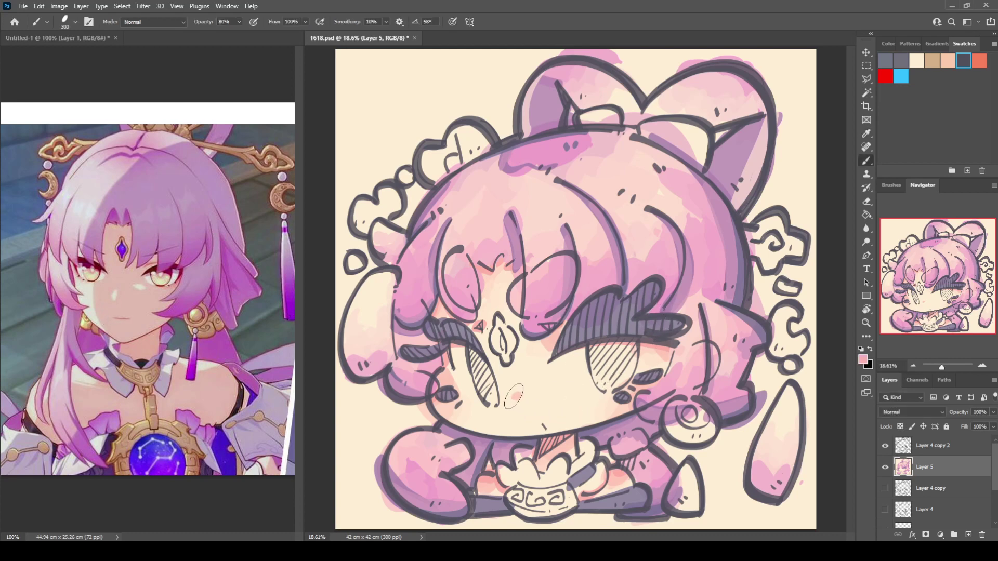
pyautogui.moveTo(616, 412); pyautogui.dragTo(615, 411)
pyautogui.moveTo(443, 406); pyautogui.dragTo(450, 417)
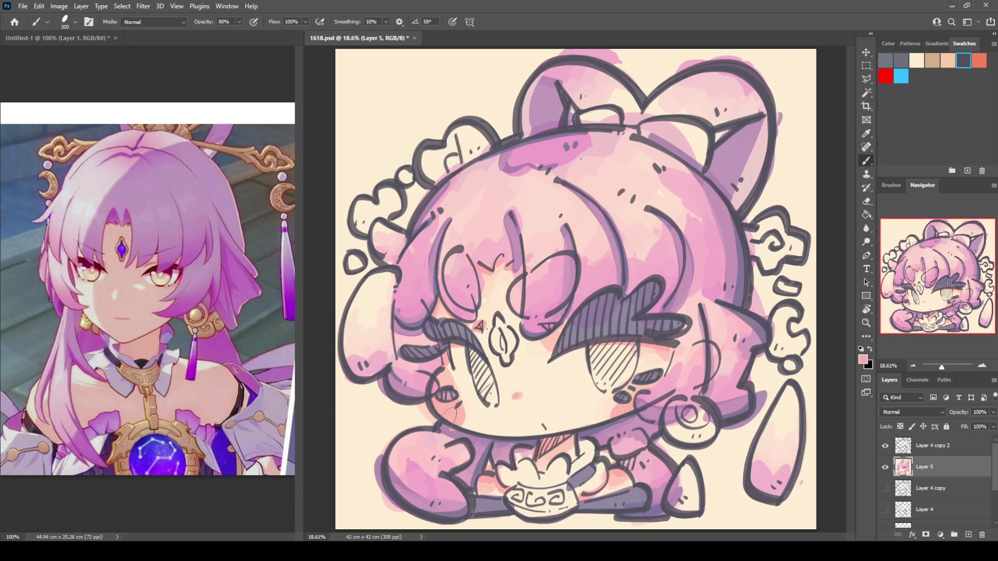
pyautogui.moveTo(610, 410); pyautogui.dragTo(635, 394)
# Step: Sample a greyish purple from the drawing and fill the hatched irises of both eyes
pyautogui.keyDown('alt'); pyautogui.click(441, 343); pyautogui.keyUp('alt')
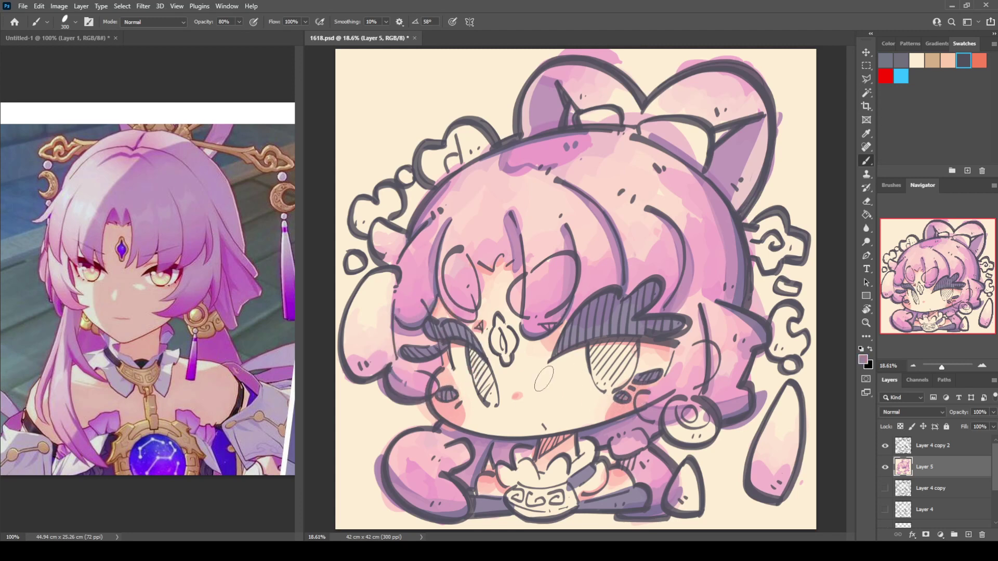
pyautogui.moveTo(480, 363)
pyautogui.mouseDown()
pyautogui.moveTo(472, 384)
pyautogui.moveTo(491, 406)
pyautogui.moveTo(488, 386)
pyautogui.mouseUp()
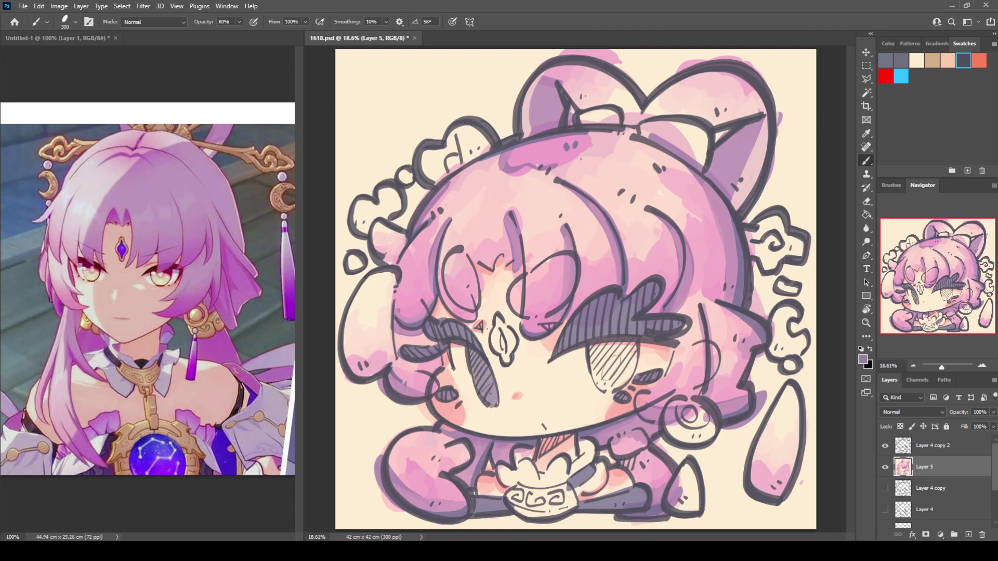
pyautogui.moveTo(610, 355)
pyautogui.mouseDown()
pyautogui.moveTo(600, 379)
pyautogui.moveTo(622, 357)
pyautogui.moveTo(607, 393)
pyautogui.mouseUp()
pyautogui.moveTo(643, 343); pyautogui.dragTo(633, 372)
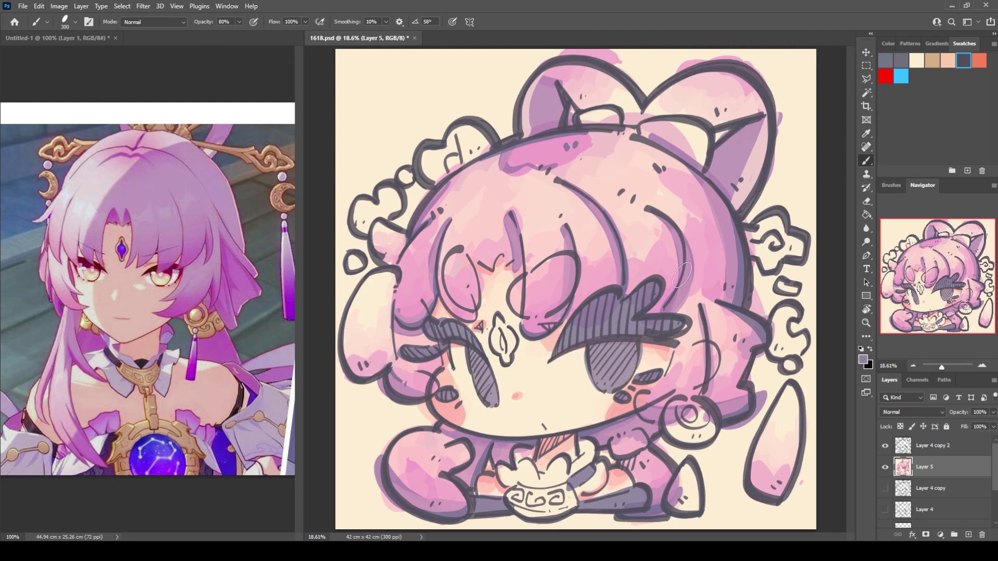
# Step: Pick a golden tan and fill the upper-left cloud ornament, the right cloud ornament with its beads, and the round earring
pyautogui.keyDown('alt'); pyautogui.click(246, 148); pyautogui.keyUp('alt')
pyautogui.press('i')
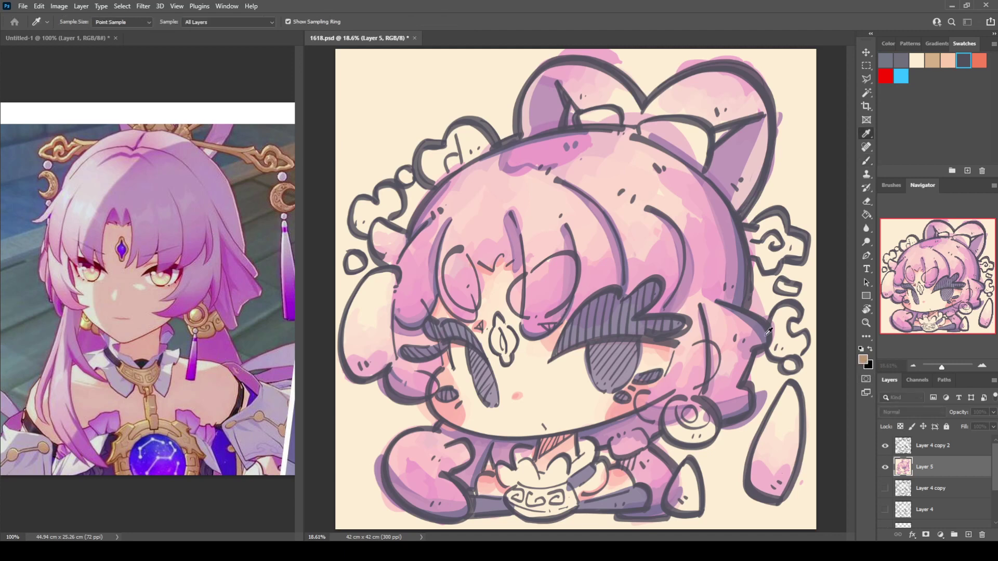
pyautogui.press('b')
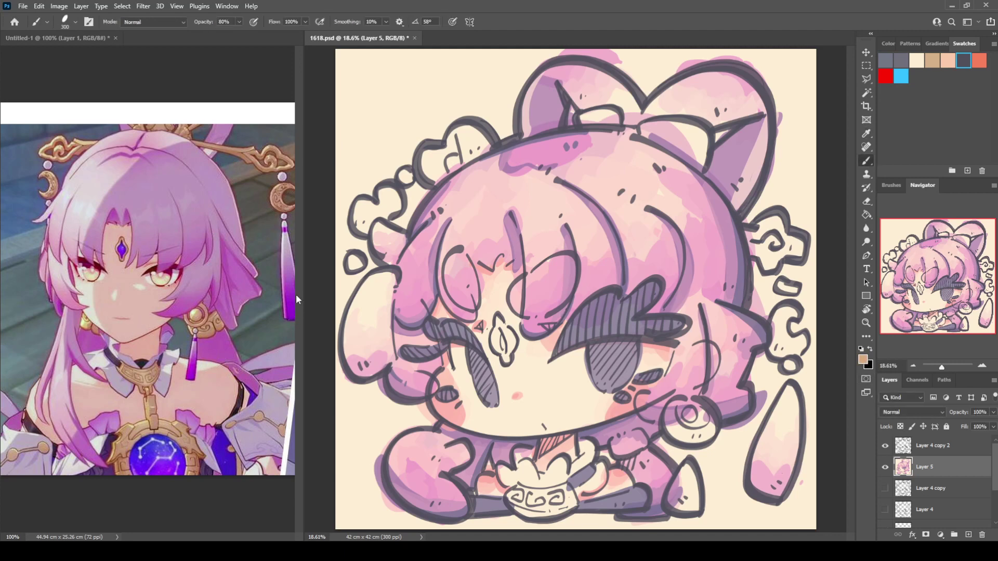
pyautogui.moveTo(431, 137)
pyautogui.mouseDown()
pyautogui.moveTo(434, 167)
pyautogui.moveTo(429, 155)
pyautogui.moveTo(481, 137)
pyautogui.moveTo(452, 166)
pyautogui.mouseUp()
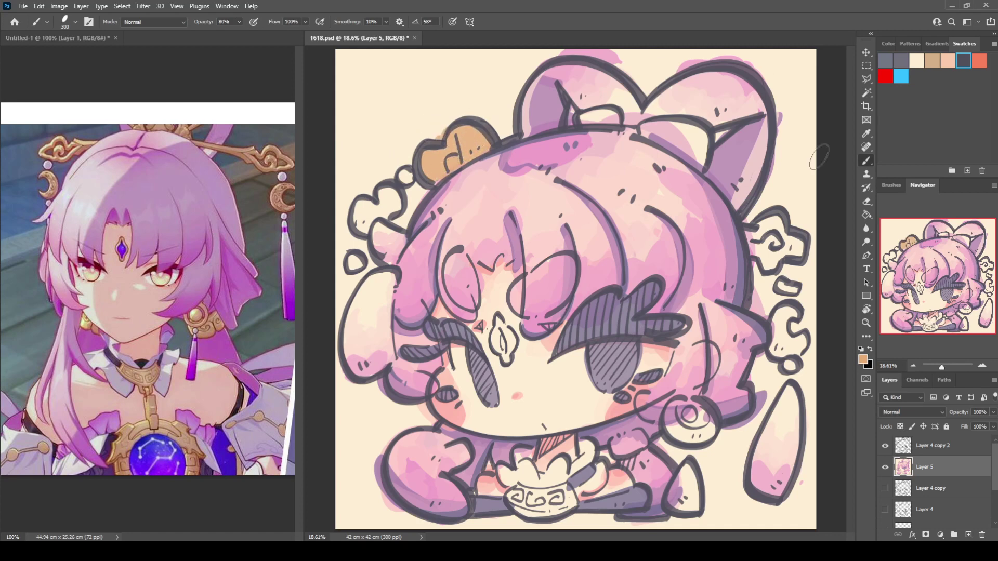
pyautogui.moveTo(757, 243)
pyautogui.mouseDown()
pyautogui.moveTo(753, 256)
pyautogui.moveTo(772, 221)
pyautogui.moveTo(773, 238)
pyautogui.moveTo(797, 231)
pyautogui.moveTo(795, 257)
pyautogui.moveTo(764, 262)
pyautogui.moveTo(791, 287)
pyautogui.mouseUp()
pyautogui.moveTo(789, 366); pyautogui.dragTo(788, 365)
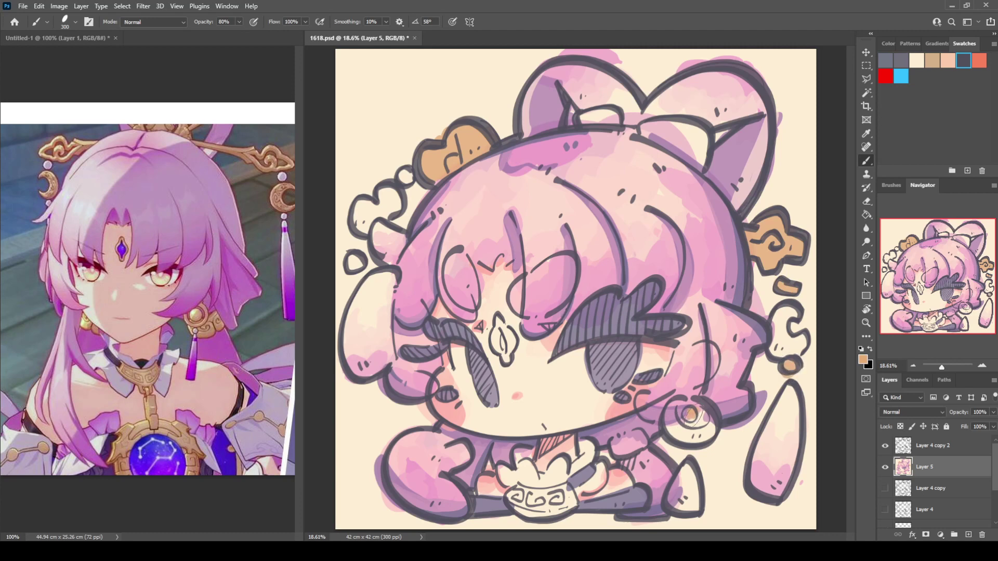
pyautogui.moveTo(690, 413)
pyautogui.mouseDown()
pyautogui.moveTo(679, 408)
pyautogui.moveTo(703, 433)
pyautogui.moveTo(676, 427)
pyautogui.moveTo(711, 434)
pyautogui.mouseUp()
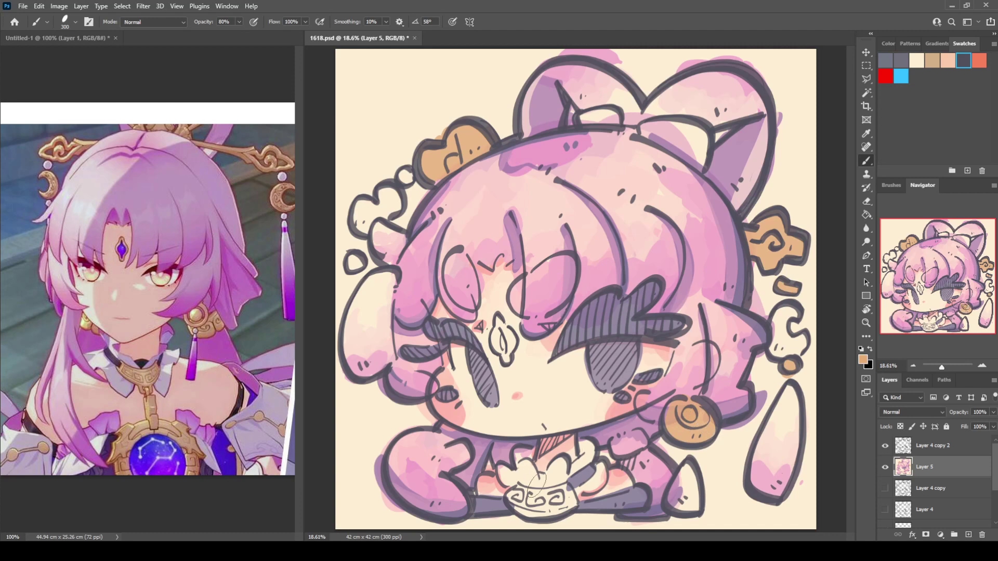
# Step: Fill the collar ornament, the small left bead and the lower-left cloud ornament with the same golden tan
pyautogui.moveTo(533, 507)
pyautogui.mouseDown()
pyautogui.moveTo(512, 499)
pyautogui.moveTo(568, 507)
pyautogui.moveTo(574, 498)
pyautogui.moveTo(569, 515)
pyautogui.mouseUp()
pyautogui.moveTo(359, 255); pyautogui.dragTo(356, 271)
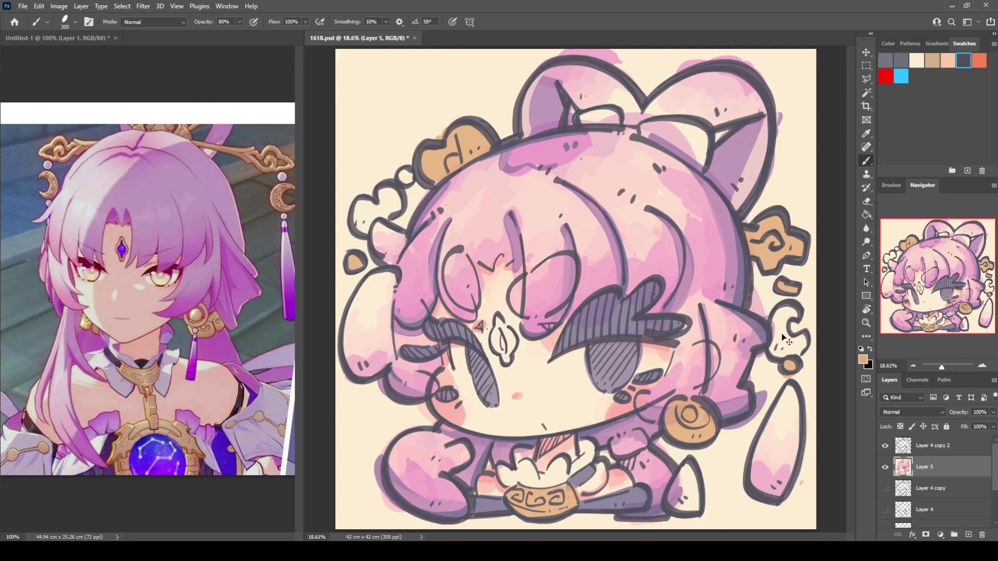
pyautogui.moveTo(364, 207)
pyautogui.mouseDown()
pyautogui.moveTo(357, 215)
pyautogui.moveTo(390, 197)
pyautogui.moveTo(364, 224)
pyautogui.moveTo(391, 204)
pyautogui.mouseUp()
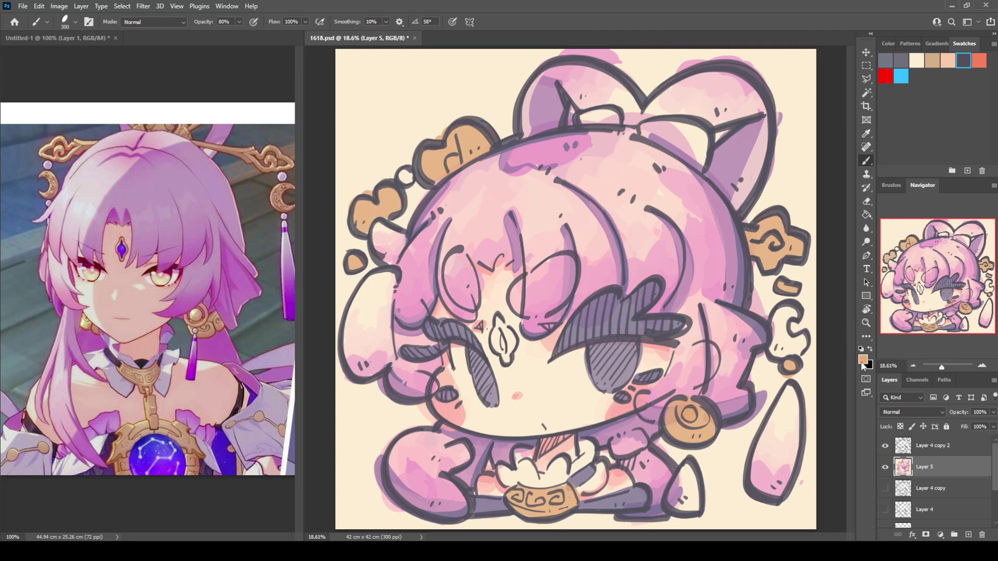
# Step: Pick an orange-coral and shade the gold cloud ornaments, right bead, earring and collar ornament
pyautogui.press('i')
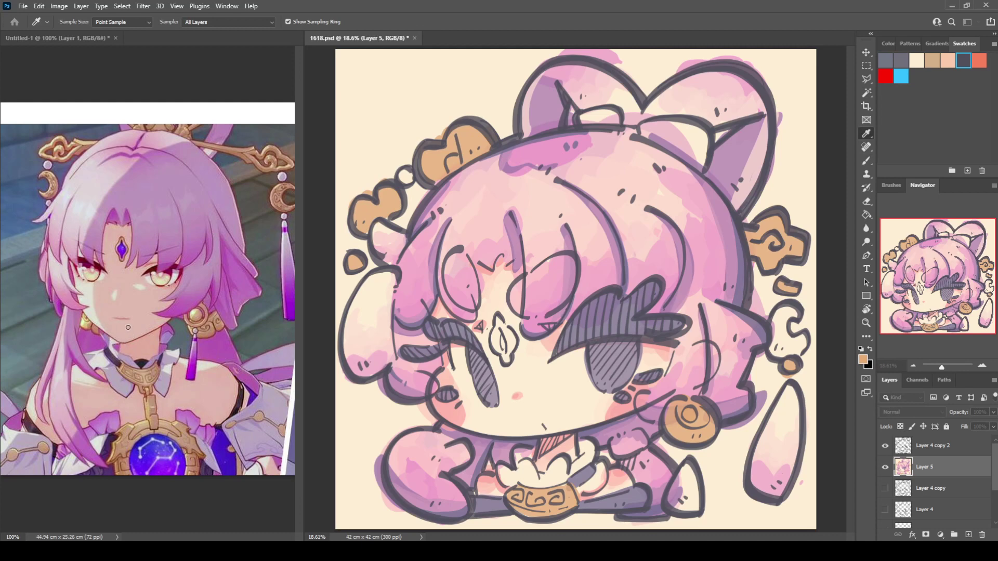
pyautogui.press('b')
pyautogui.moveTo(473, 122)
pyautogui.mouseDown()
pyautogui.moveTo(457, 141)
pyautogui.moveTo(483, 143)
pyautogui.mouseUp()
pyautogui.moveTo(386, 190)
pyautogui.mouseDown()
pyautogui.moveTo(389, 200)
pyautogui.moveTo(360, 213)
pyautogui.mouseUp()
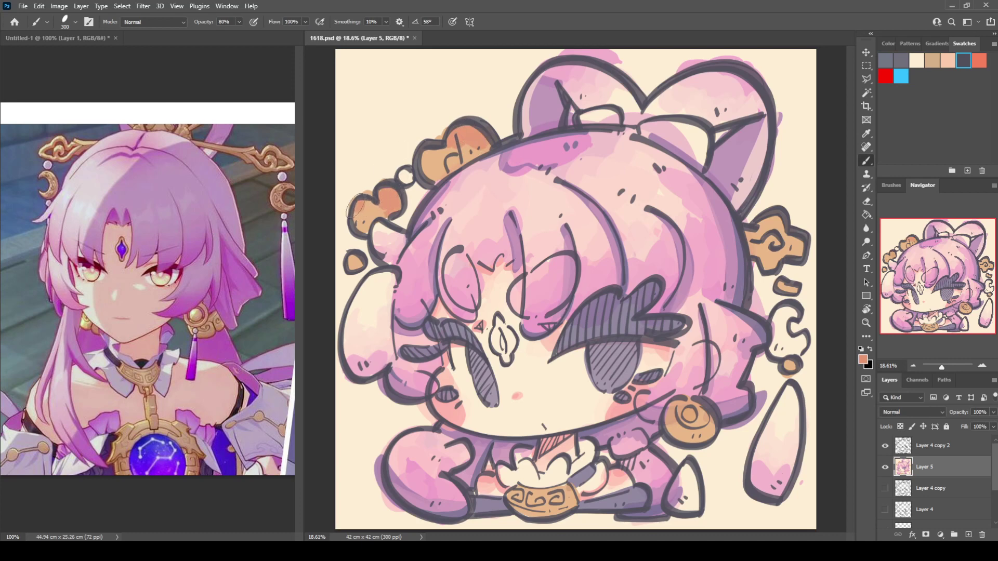
pyautogui.moveTo(747, 247)
pyautogui.mouseDown()
pyautogui.moveTo(772, 224)
pyautogui.moveTo(776, 242)
pyautogui.mouseUp()
pyautogui.moveTo(785, 282); pyautogui.dragTo(780, 290)
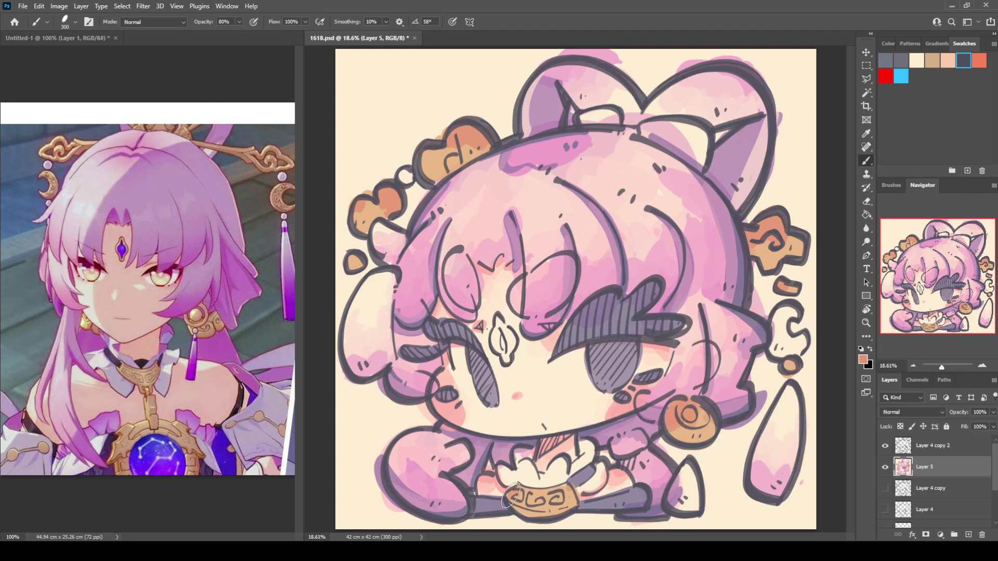
pyautogui.moveTo(511, 496)
pyautogui.mouseDown()
pyautogui.moveTo(502, 503)
pyautogui.moveTo(526, 499)
pyautogui.moveTo(535, 483)
pyautogui.mouseUp()
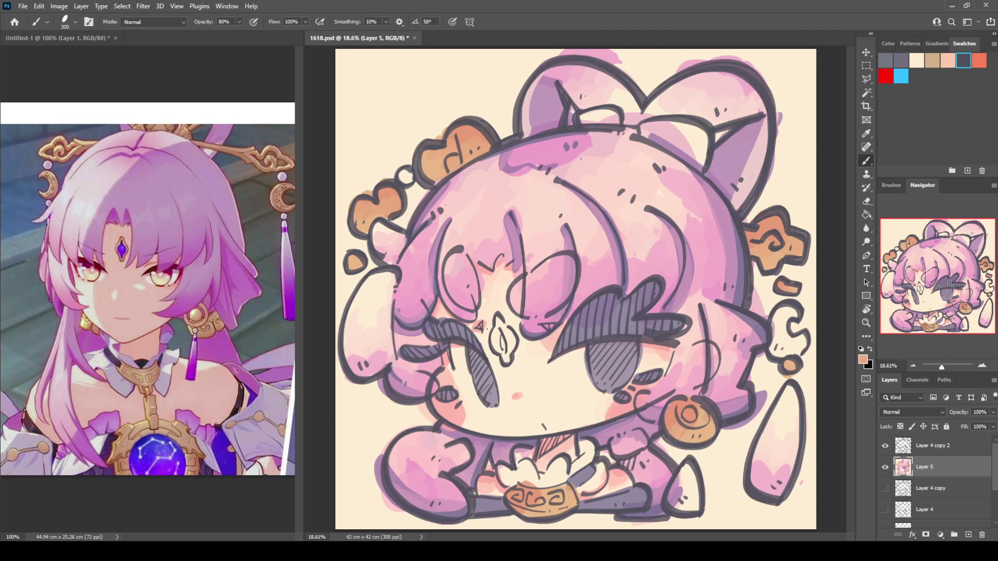
pyautogui.moveTo(676, 430)
pyautogui.mouseDown()
pyautogui.moveTo(706, 425)
pyautogui.moveTo(700, 420)
pyautogui.moveTo(696, 441)
pyautogui.mouseUp()
pyautogui.moveTo(529, 506)
pyautogui.mouseDown()
pyautogui.moveTo(540, 496)
pyautogui.moveTo(542, 510)
pyautogui.mouseUp()
# Step: Shade the inner side of the right hair loop with greyish purple sampled from the collar, and tint the neck ruffle light pink
pyautogui.keyDown('alt'); pyautogui.click(585, 487); pyautogui.keyUp('alt')
pyautogui.keyDown('alt'); pyautogui.click(581, 475); pyautogui.keyUp('alt')
pyautogui.moveTo(719, 133)
pyautogui.mouseDown()
pyautogui.moveTo(785, 110)
pyautogui.moveTo(756, 146)
pyautogui.moveTo(764, 119)
pyautogui.moveTo(732, 180)
pyautogui.mouseUp()
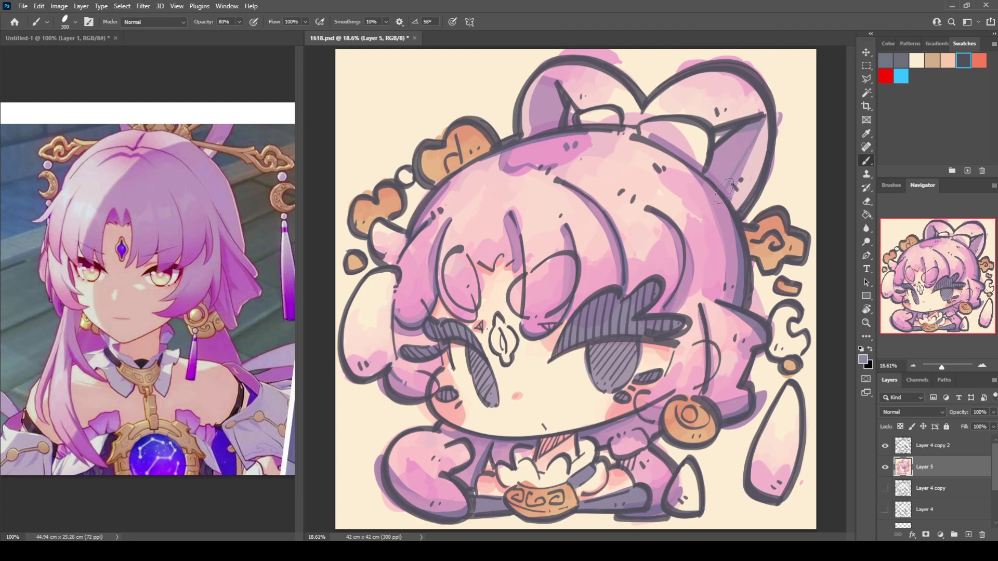
pyautogui.hotkey('ctrl', 'z')
pyautogui.moveTo(764, 120); pyautogui.dragTo(738, 189)
pyautogui.keyDown('alt'); pyautogui.click(526, 453); pyautogui.keyUp('alt')
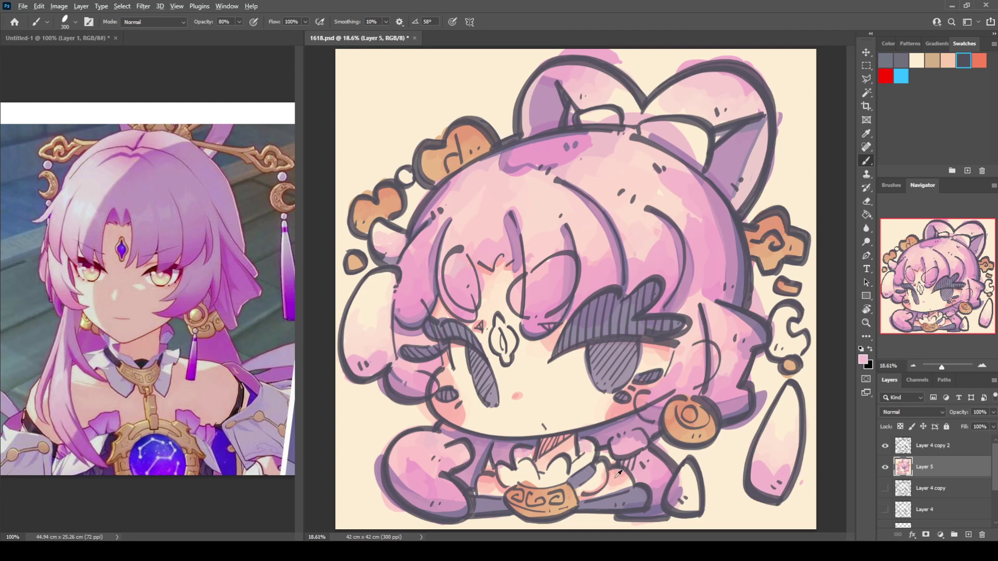
pyautogui.moveTo(513, 476); pyautogui.dragTo(542, 476)
# Step: Pick a muted dark pink and add deeper shadows to the cloud ornaments and the small beads
pyautogui.press('i')
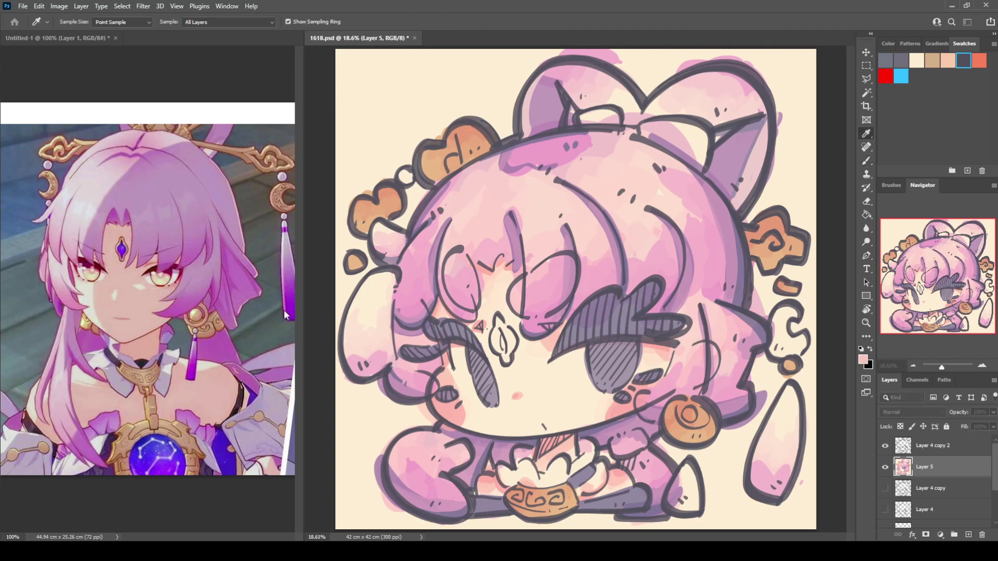
pyautogui.press('b')
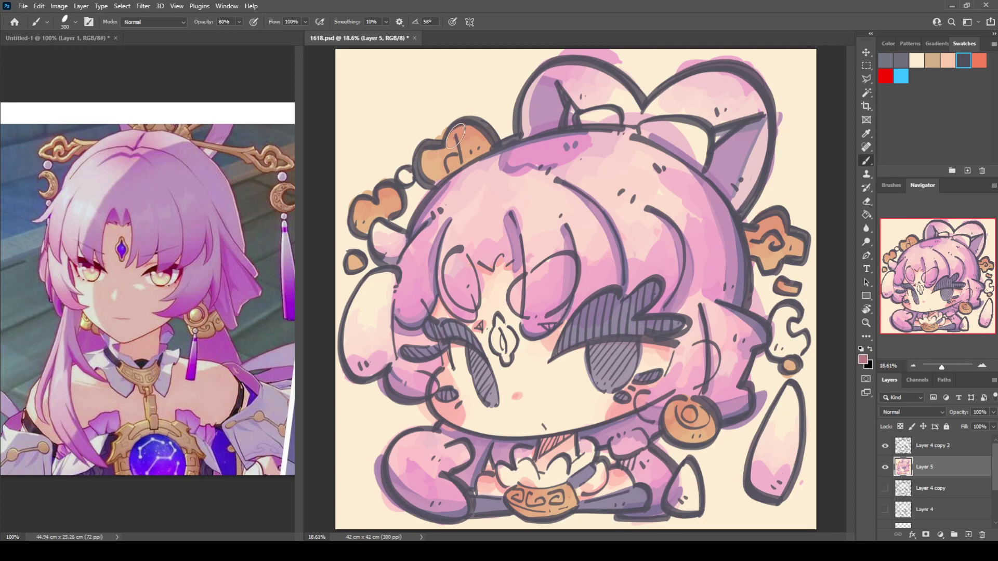
pyautogui.moveTo(456, 137)
pyautogui.mouseDown()
pyautogui.moveTo(459, 169)
pyautogui.moveTo(417, 162)
pyautogui.moveTo(448, 177)
pyautogui.moveTo(416, 179)
pyautogui.moveTo(493, 148)
pyautogui.mouseUp()
pyautogui.moveTo(352, 230)
pyautogui.mouseDown()
pyautogui.moveTo(351, 222)
pyautogui.moveTo(367, 232)
pyautogui.moveTo(387, 218)
pyautogui.moveTo(355, 270)
pyautogui.moveTo(363, 266)
pyautogui.mouseUp()
pyautogui.hotkey('ctrl', 'z')
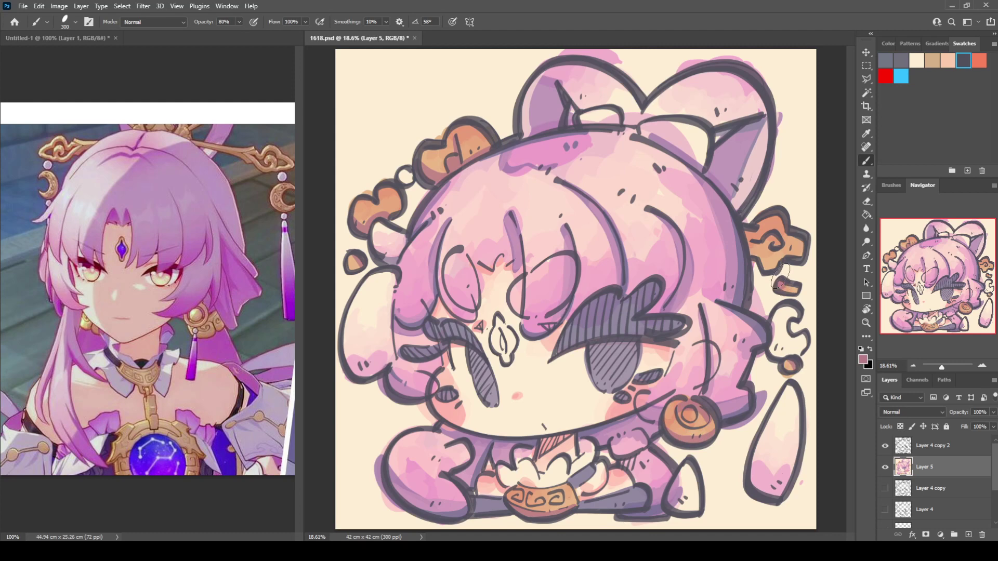
pyautogui.moveTo(755, 257)
pyautogui.mouseDown()
pyautogui.moveTo(780, 256)
pyautogui.moveTo(766, 258)
pyautogui.mouseUp()
pyautogui.hotkey('ctrl', 'z')
pyautogui.moveTo(771, 260)
pyautogui.mouseDown()
pyautogui.moveTo(801, 253)
pyautogui.moveTo(767, 265)
pyautogui.moveTo(754, 236)
pyautogui.moveTo(772, 263)
pyautogui.moveTo(778, 240)
pyautogui.mouseUp()
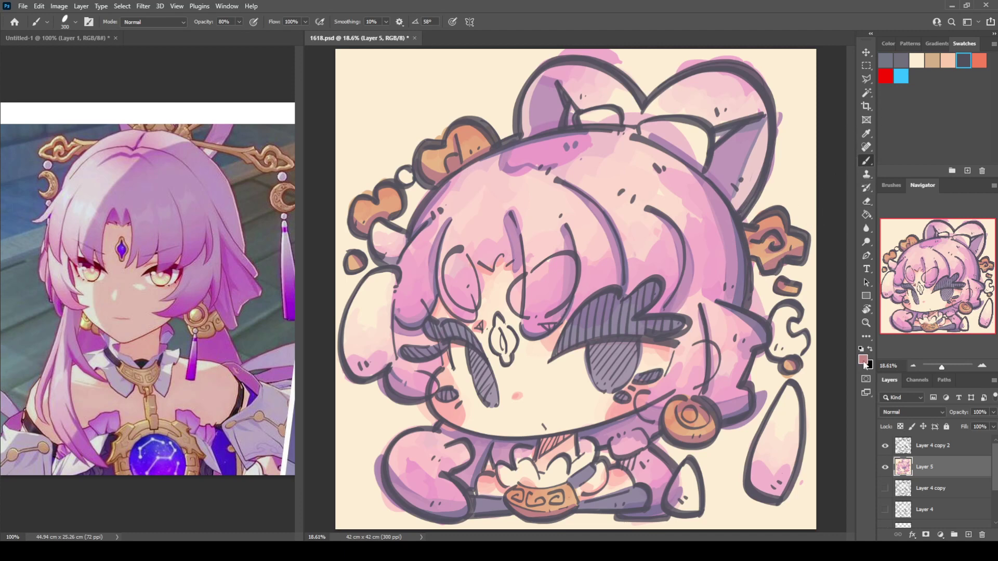
# Step: Pick a bright orange and a light yellow and paint highlights on both left cloud ornaments and the small left bead
pyautogui.press('i')
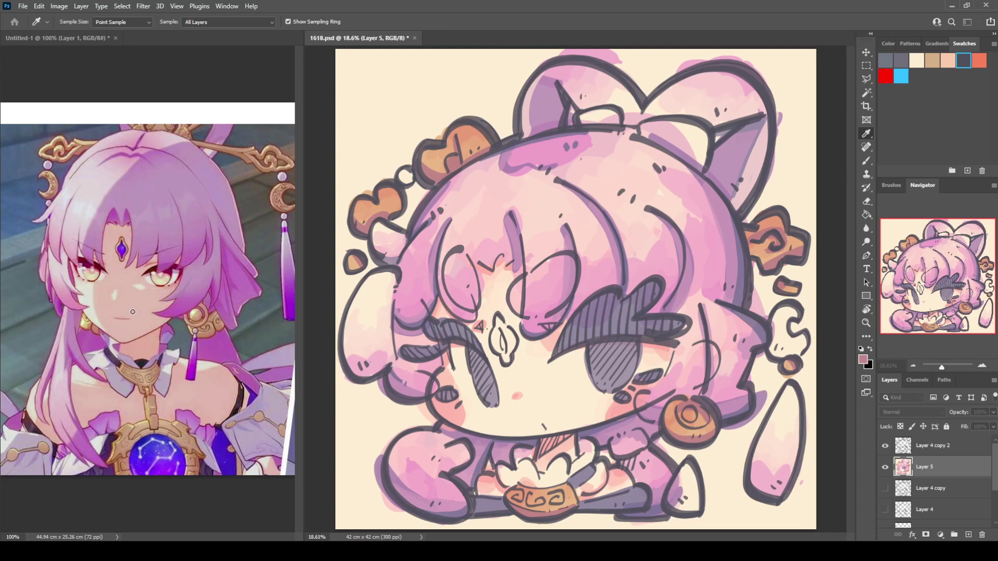
pyautogui.click(298, 302)
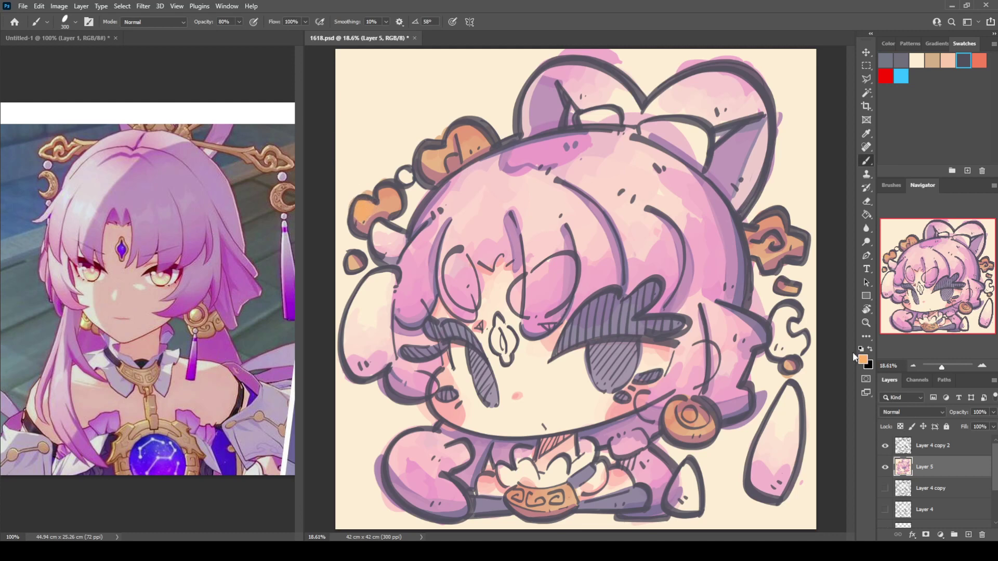
pyautogui.press('i')
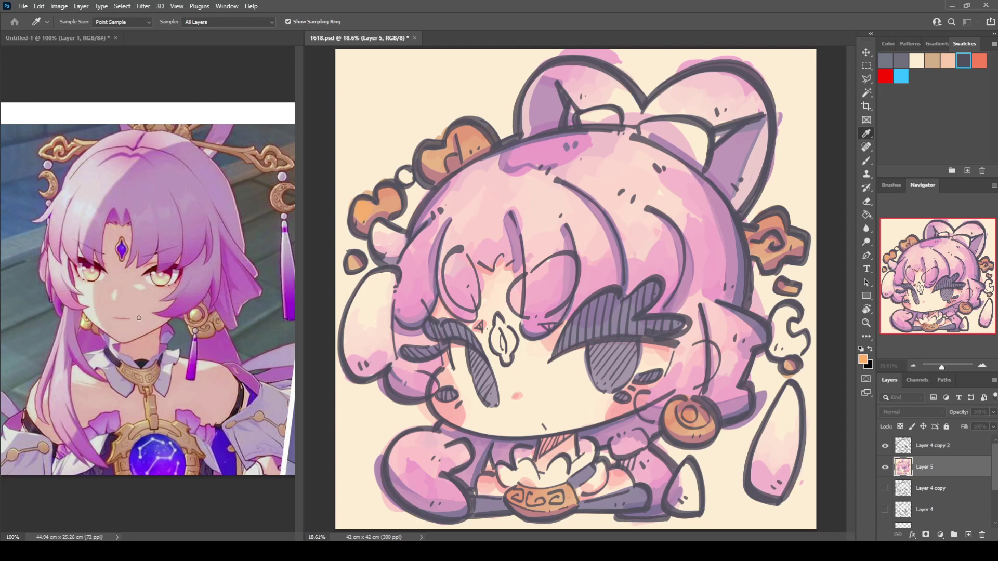
pyautogui.click(273, 323)
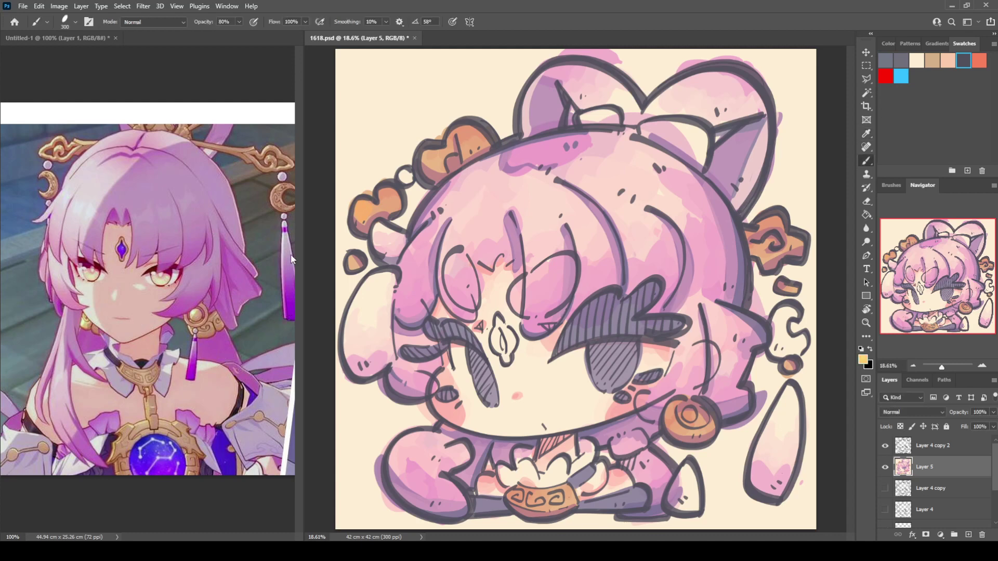
pyautogui.moveTo(370, 211); pyautogui.dragTo(368, 209)
pyautogui.moveTo(437, 159); pyautogui.dragTo(430, 159)
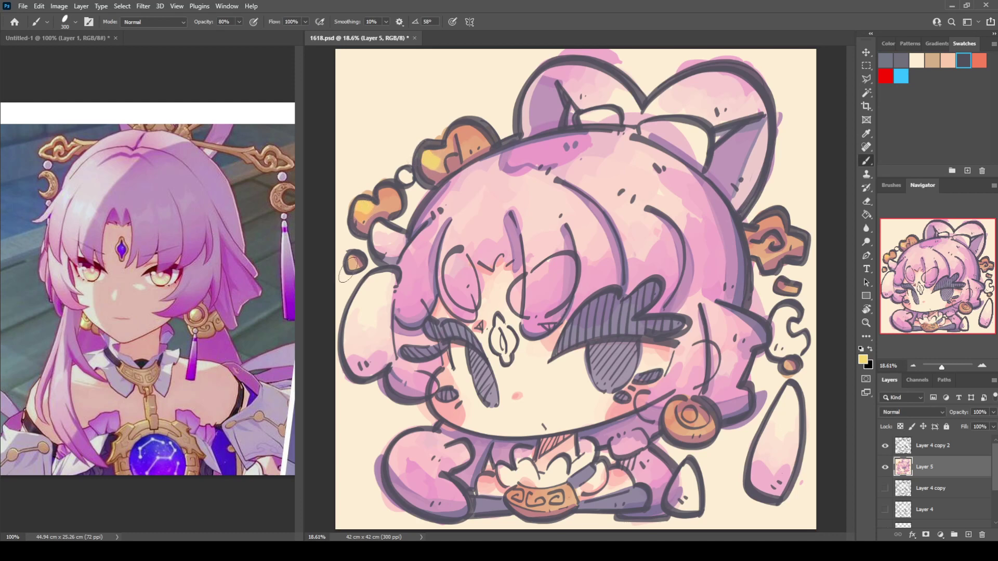
pyautogui.moveTo(347, 271); pyautogui.dragTo(351, 268)
# Step: Paint light yellow highlights on the earring, collar ornament, right cloud ornament and the upper-left cloud's far lobe
pyautogui.moveTo(686, 422)
pyautogui.mouseDown()
pyautogui.moveTo(668, 416)
pyautogui.moveTo(695, 416)
pyautogui.mouseUp()
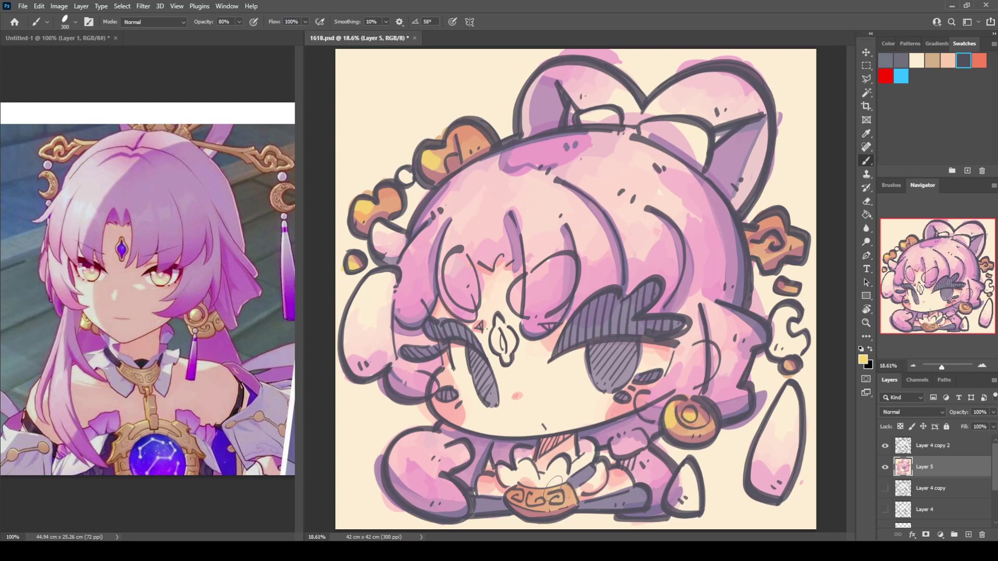
pyautogui.moveTo(554, 489)
pyautogui.mouseDown()
pyautogui.moveTo(569, 494)
pyautogui.moveTo(567, 503)
pyautogui.mouseUp()
pyautogui.moveTo(790, 242)
pyautogui.mouseDown()
pyautogui.moveTo(761, 249)
pyautogui.moveTo(767, 257)
pyautogui.moveTo(774, 223)
pyautogui.moveTo(759, 228)
pyautogui.moveTo(772, 221)
pyautogui.mouseUp()
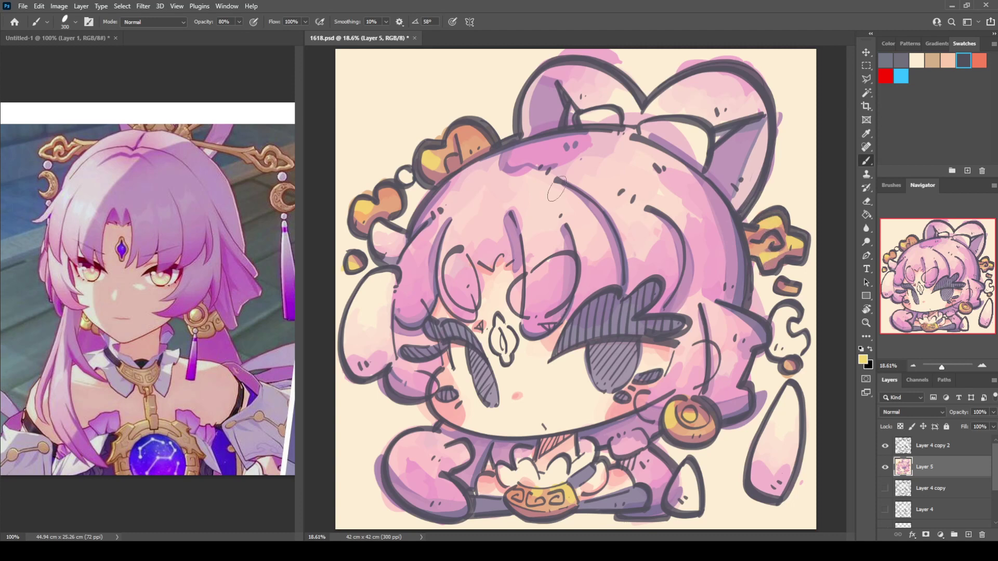
pyautogui.moveTo(462, 146); pyautogui.dragTo(483, 140)
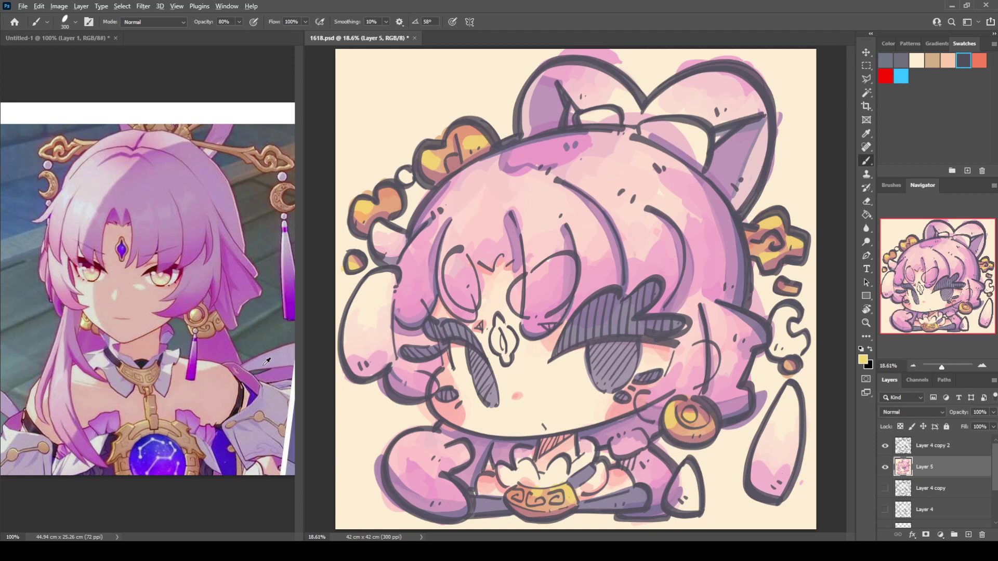
# Step: Sample pink from the left hair loop and color the small teardrop strand beside the body, adding a cream tone
pyautogui.keyDown('alt'); pyautogui.click(382, 354); pyautogui.keyUp('alt')
pyautogui.moveTo(690, 502)
pyautogui.mouseDown()
pyautogui.moveTo(680, 506)
pyautogui.moveTo(691, 501)
pyautogui.mouseUp()
pyautogui.keyDown('alt'); pyautogui.click(698, 491); pyautogui.keyUp('alt')
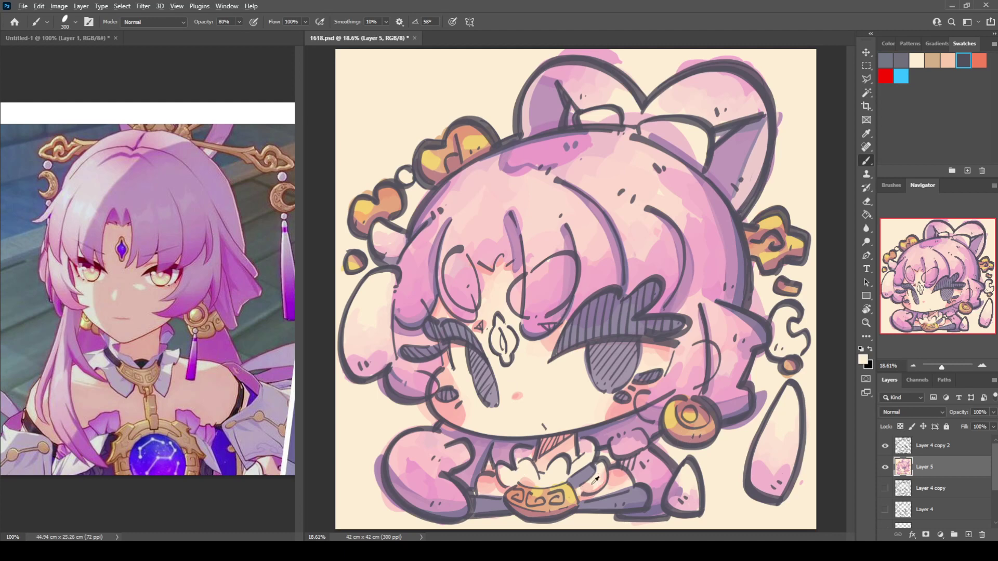
pyautogui.keyDown('alt'); pyautogui.click(611, 512); pyautogui.keyUp('alt')
# Step: Sample gold from the earring and fill the forehead ornament between the bangs
pyautogui.keyDown('alt'); pyautogui.click(680, 430); pyautogui.keyUp('alt')
pyautogui.moveTo(499, 328)
pyautogui.mouseDown()
pyautogui.moveTo(499, 318)
pyautogui.moveTo(512, 325)
pyautogui.moveTo(503, 363)
pyautogui.moveTo(497, 337)
pyautogui.moveTo(509, 335)
pyautogui.mouseUp()
pyautogui.keyDown('alt'); pyautogui.click(473, 146); pyautogui.keyUp('alt')
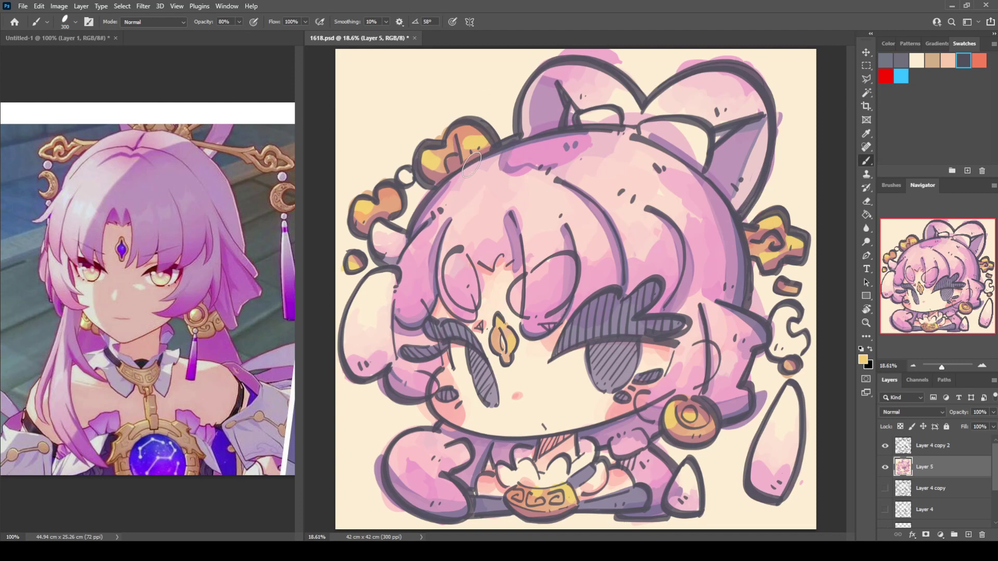
pyautogui.keyDown('alt'); pyautogui.click(367, 229); pyautogui.keyUp('alt')
# Step: Paint the forehead ornament's gem with vivid purple sampled from the reference orb and add a lighter violet touch
pyautogui.keyDown('alt'); pyautogui.click(147, 458); pyautogui.keyUp('alt')
pyautogui.moveTo(500, 332); pyautogui.dragTo(504, 350)
pyautogui.press('i')
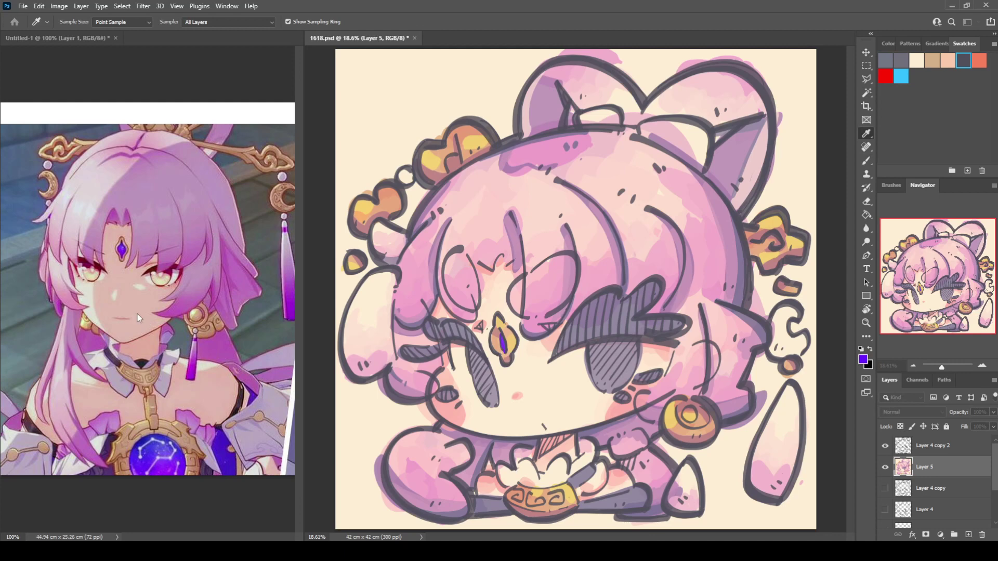
pyautogui.click(278, 309)
pyautogui.moveTo(502, 339); pyautogui.dragTo(503, 345)
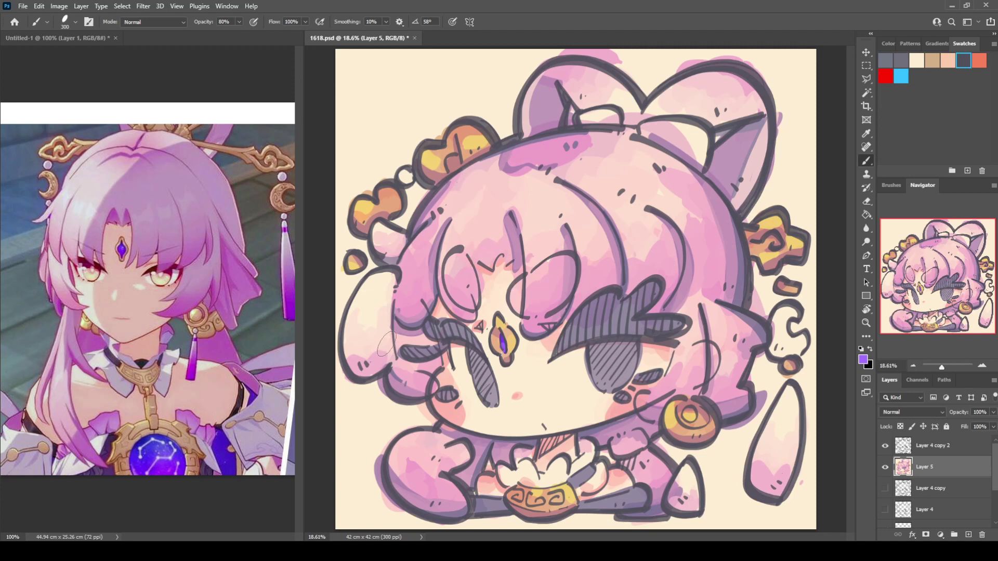
# Step: Pick a warmer pink and paint accents on the left hair tuft, left side locks and the rounded front bangs
pyautogui.keyDown('alt'); pyautogui.click(415, 312); pyautogui.keyUp('alt')
pyautogui.press('i')
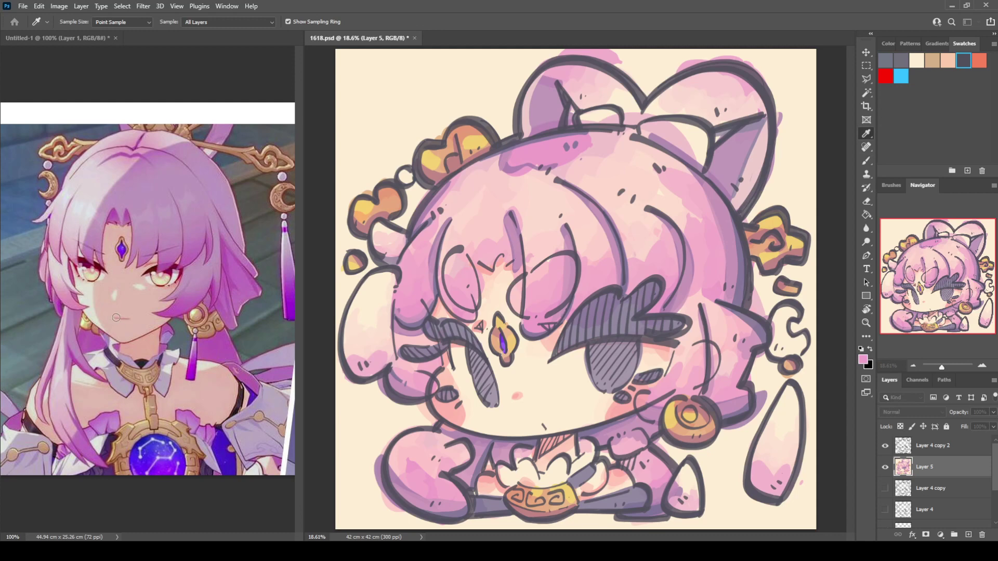
pyautogui.press('b')
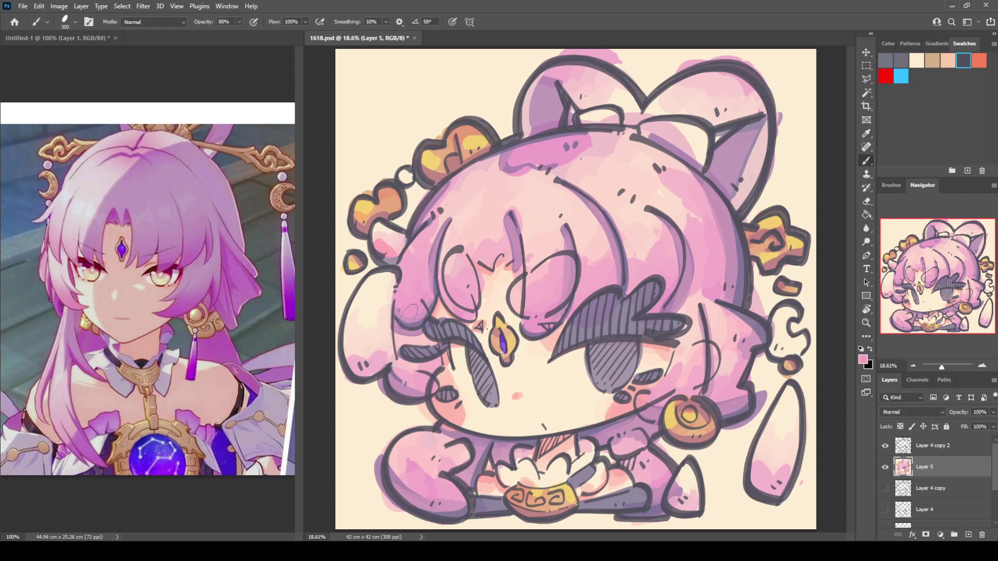
pyautogui.moveTo(414, 313); pyautogui.dragTo(397, 301)
pyautogui.moveTo(462, 487)
pyautogui.mouseDown()
pyautogui.moveTo(444, 491)
pyautogui.moveTo(453, 494)
pyautogui.moveTo(434, 472)
pyautogui.mouseUp()
pyautogui.moveTo(461, 295)
pyautogui.mouseDown()
pyautogui.moveTo(467, 304)
pyautogui.moveTo(453, 281)
pyautogui.mouseUp()
pyautogui.moveTo(528, 310); pyautogui.dragTo(551, 289)
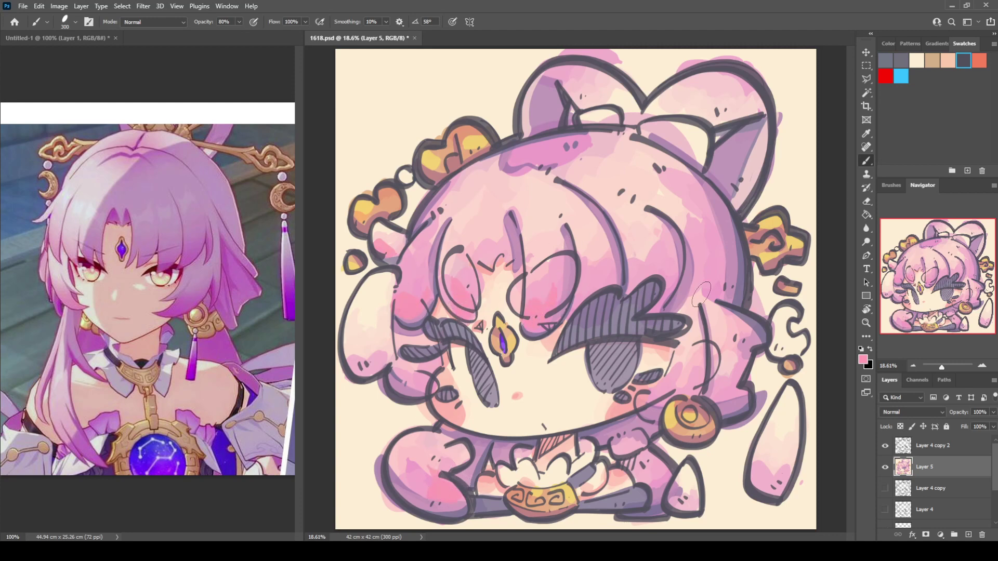
# Step: Add warm pink accents to both right teardrop strands, the lock by the earring and the upper right side of the hair
pyautogui.moveTo(761, 474)
pyautogui.mouseDown()
pyautogui.moveTo(756, 483)
pyautogui.moveTo(776, 471)
pyautogui.mouseUp()
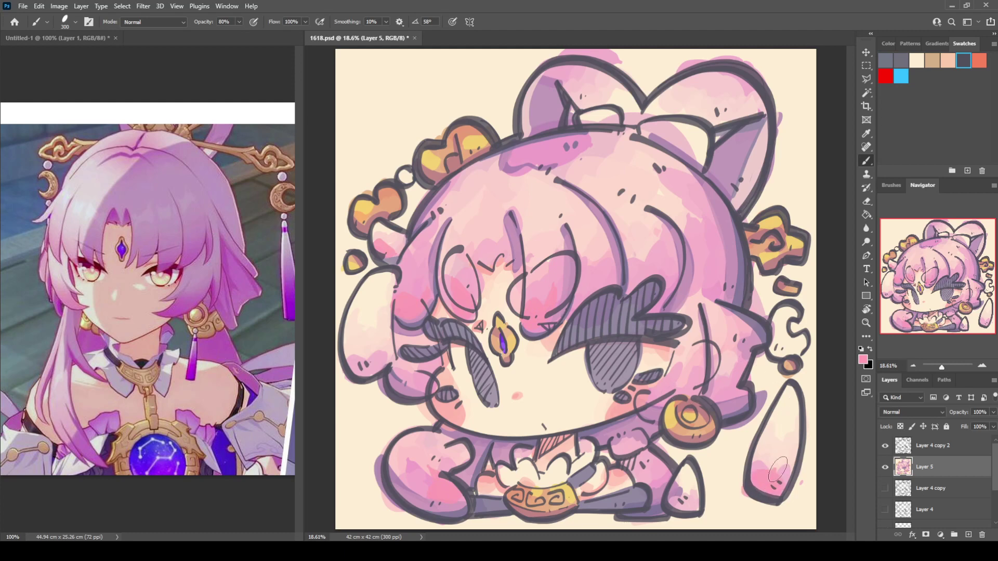
pyautogui.moveTo(688, 514); pyautogui.dragTo(687, 499)
pyautogui.moveTo(643, 424); pyautogui.dragTo(653, 423)
pyautogui.moveTo(664, 252); pyautogui.dragTo(662, 237)
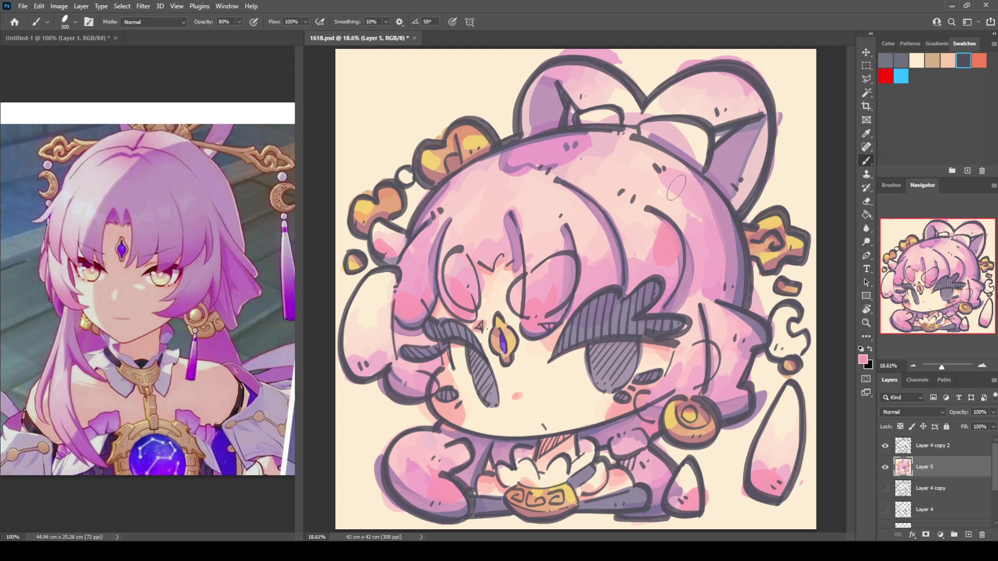
pyautogui.moveTo(676, 187); pyautogui.dragTo(691, 179)
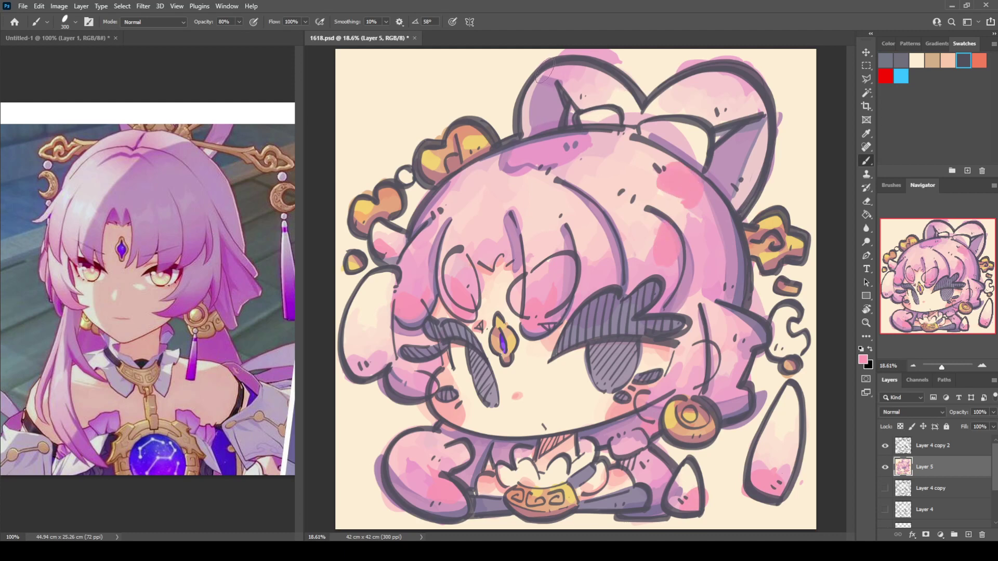
# Step: Add warm pink accents to the tops of both hair loops
pyautogui.moveTo(552, 71); pyautogui.dragTo(572, 76)
pyautogui.moveTo(726, 83)
pyautogui.mouseDown()
pyautogui.moveTo(733, 76)
pyautogui.moveTo(746, 89)
pyautogui.mouseUp()
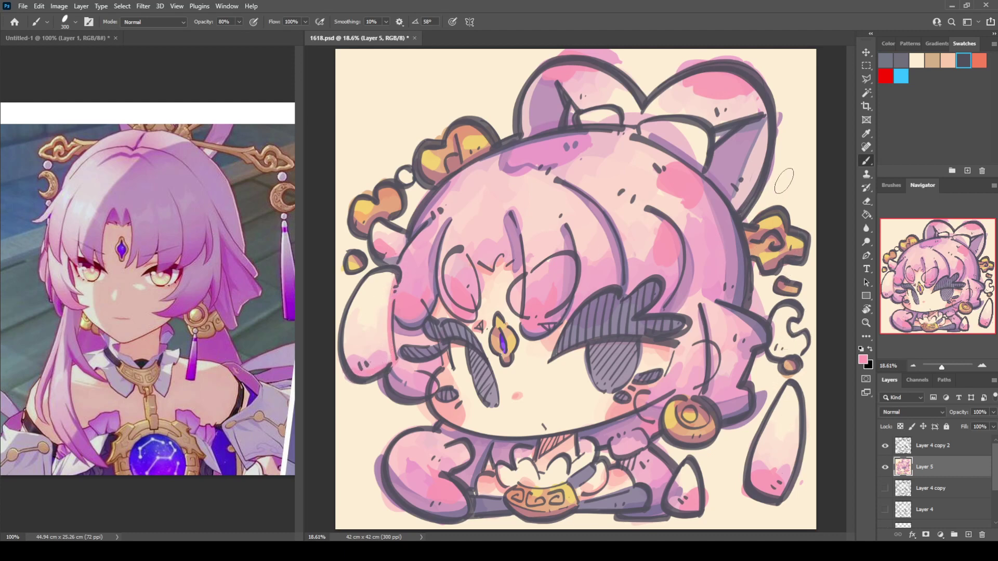
# Step: Fill the crescent ornament beside the right hair with gold sampled from the neighbouring ornament and shade it with darker orange-gold
pyautogui.keyDown('alt'); pyautogui.click(793, 246); pyautogui.keyUp('alt')
pyautogui.moveTo(788, 311)
pyautogui.mouseDown()
pyautogui.moveTo(775, 326)
pyautogui.moveTo(788, 349)
pyautogui.mouseUp()
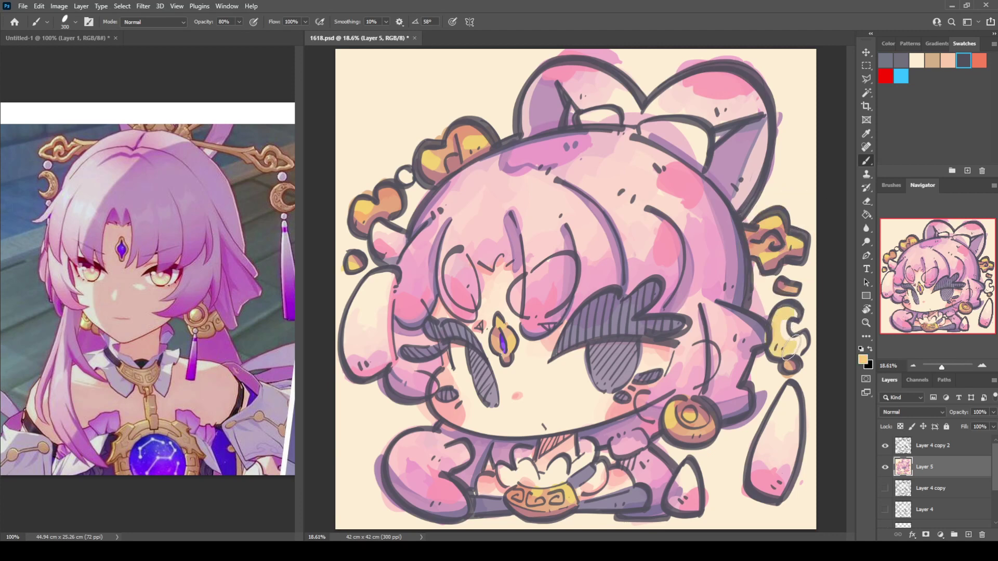
pyautogui.hotkey('ctrl', 'z')
pyautogui.keyDown('alt'); pyautogui.click(790, 285); pyautogui.keyUp('alt')
pyautogui.moveTo(794, 310)
pyautogui.mouseDown()
pyautogui.moveTo(776, 350)
pyautogui.moveTo(785, 324)
pyautogui.moveTo(798, 349)
pyautogui.moveTo(783, 347)
pyautogui.moveTo(804, 337)
pyautogui.moveTo(793, 313)
pyautogui.moveTo(778, 323)
pyautogui.moveTo(783, 349)
pyautogui.moveTo(773, 349)
pyautogui.moveTo(789, 353)
pyautogui.moveTo(808, 323)
pyautogui.moveTo(794, 261)
pyautogui.moveTo(786, 336)
pyautogui.moveTo(807, 331)
pyautogui.moveTo(773, 252)
pyautogui.moveTo(755, 245)
pyautogui.moveTo(786, 316)
pyautogui.mouseUp()
pyautogui.keyDown('alt'); pyautogui.click(802, 241); pyautogui.keyUp('alt')
pyautogui.keyDown('alt'); pyautogui.click(761, 242); pyautogui.keyUp('alt')
pyautogui.keyDown('alt'); pyautogui.click(759, 250); pyautogui.keyUp('alt')
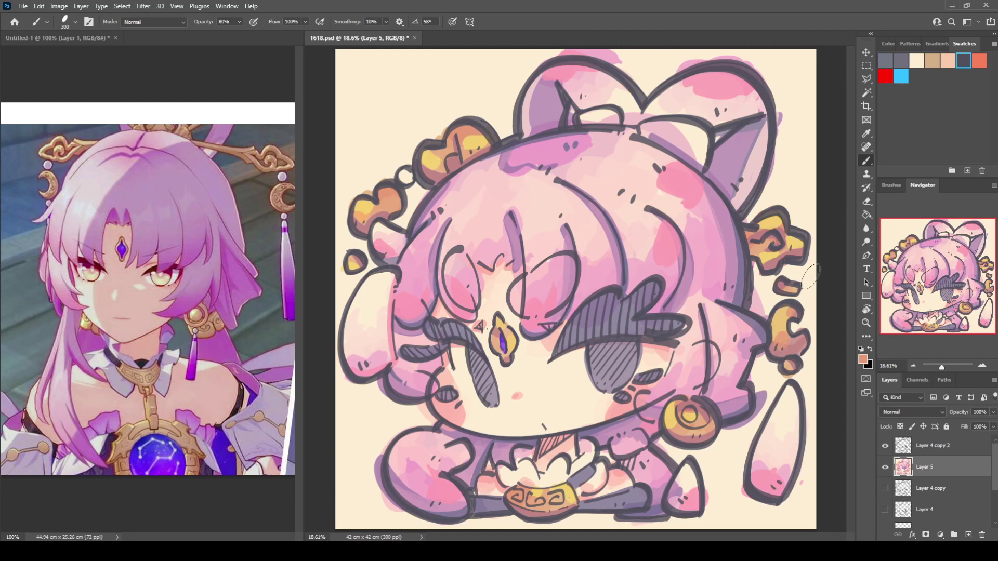
# Step: Paint the whites of both eyes with a pale cream and add a soft shadow under the right upper lashes
pyautogui.keyDown('alt'); pyautogui.click(509, 321); pyautogui.keyUp('alt')
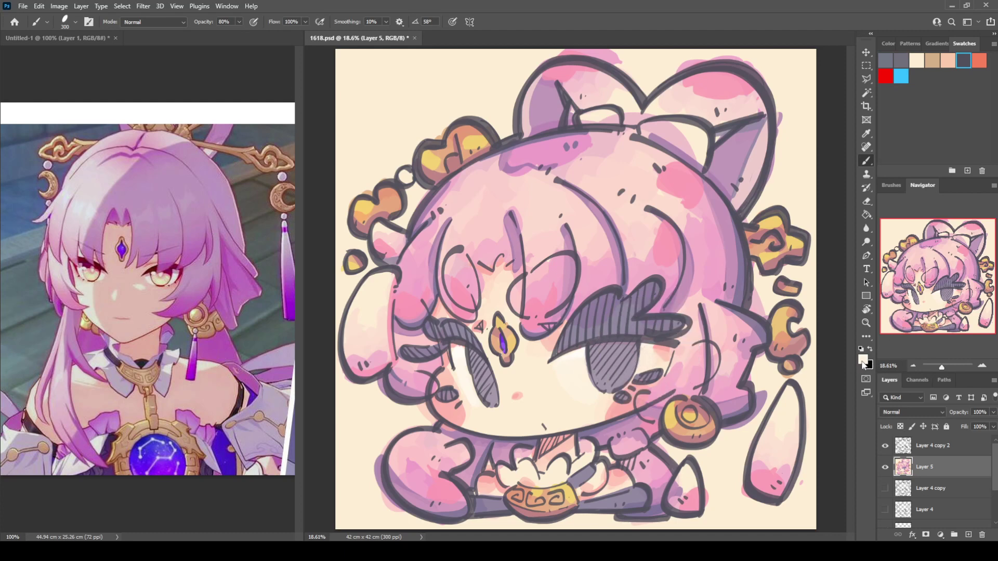
pyautogui.press('i')
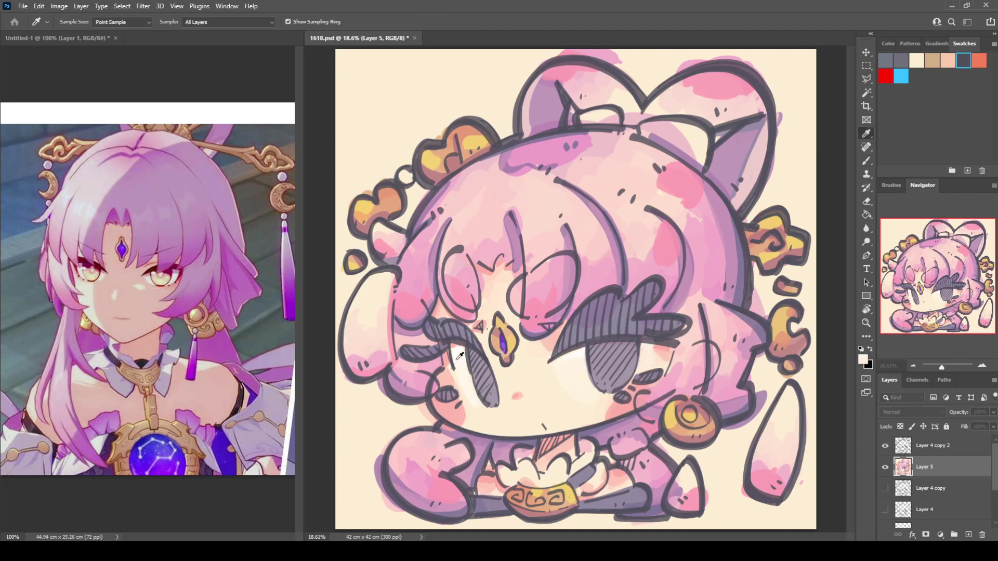
pyautogui.click(86, 329)
pyautogui.click(313, 313)
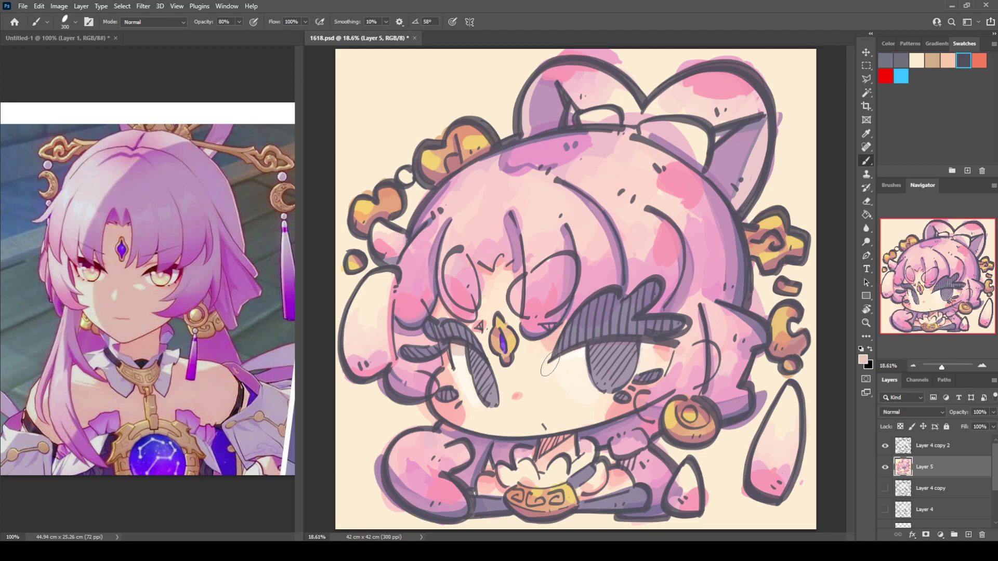
pyautogui.moveTo(549, 365); pyautogui.dragTo(578, 354)
pyautogui.press('i')
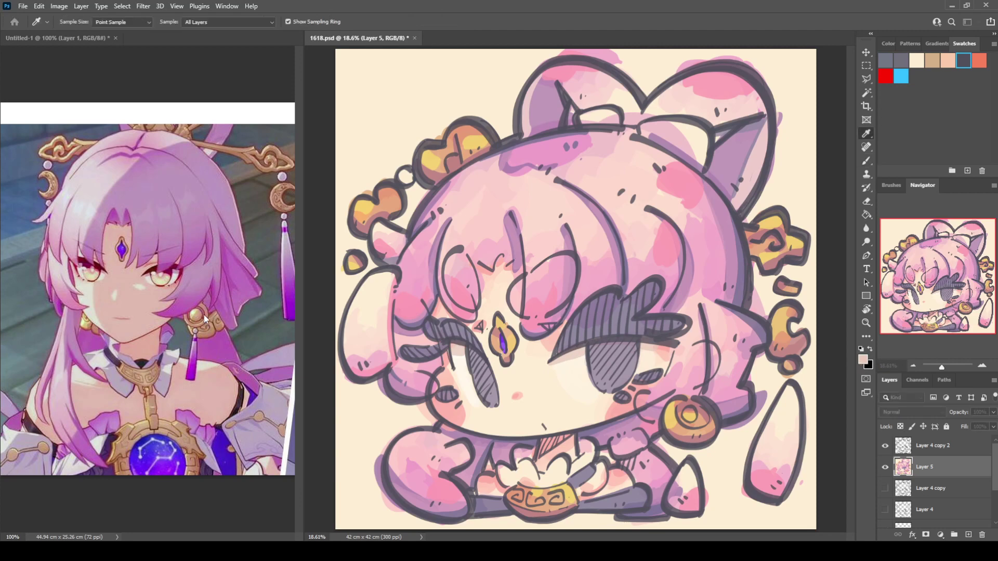
pyautogui.press('b')
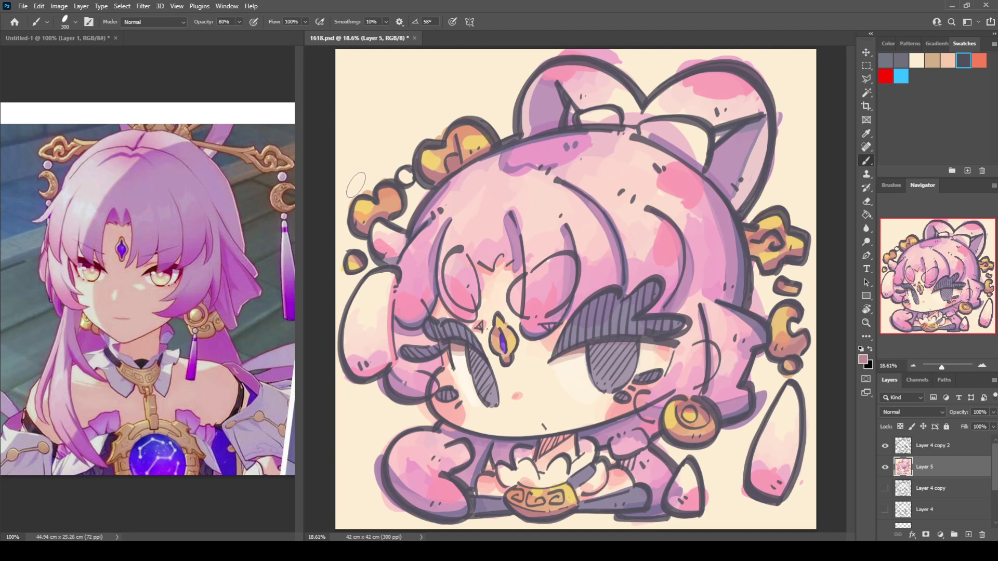
# Step: Duplicate the line art layer Layer 4 copy 2, hide the original and fill both irises dark grey on the copy
pyautogui.click(903, 450)
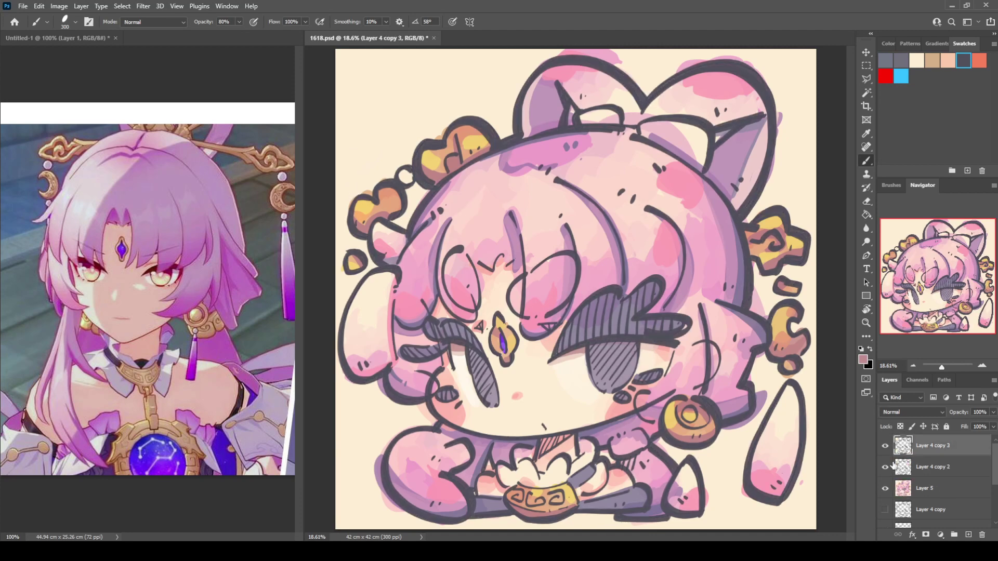
pyautogui.hotkey('ctrl', 'j')
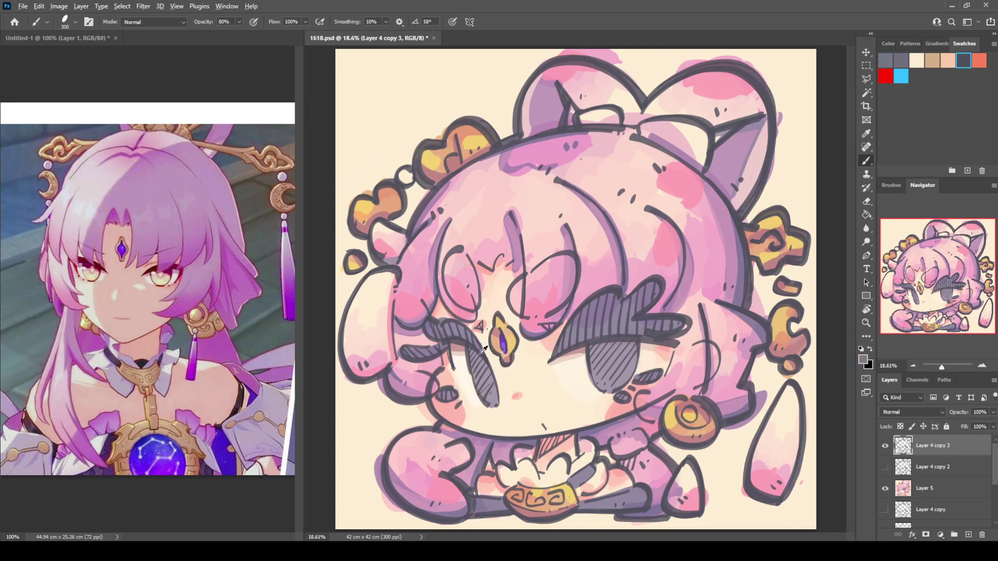
pyautogui.keyDown('alt'); pyautogui.click(479, 353); pyautogui.keyUp('alt')
pyautogui.moveTo(476, 347)
pyautogui.mouseDown()
pyautogui.moveTo(482, 388)
pyautogui.moveTo(473, 351)
pyautogui.moveTo(498, 407)
pyautogui.mouseUp()
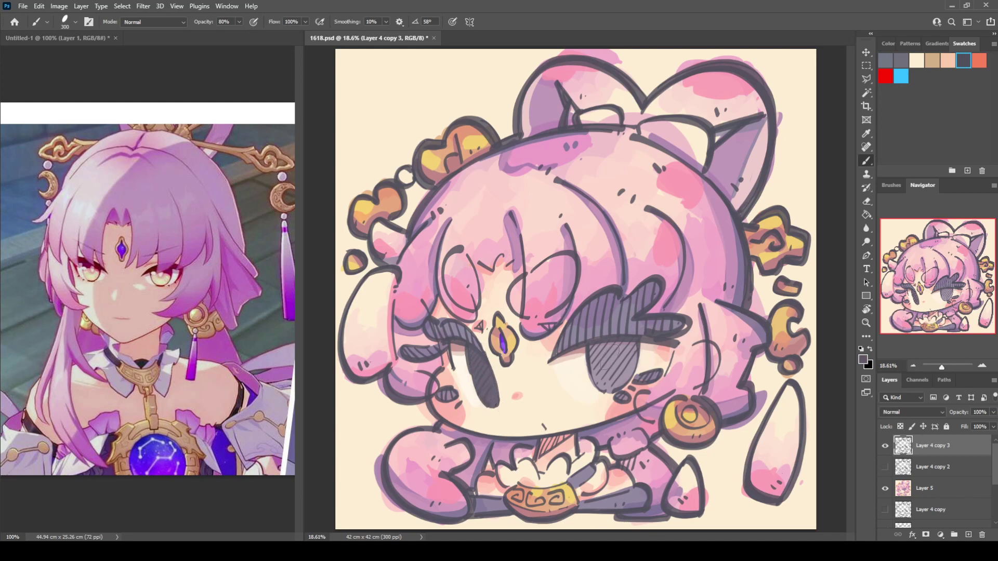
pyautogui.moveTo(602, 347)
pyautogui.mouseDown()
pyautogui.moveTo(631, 344)
pyautogui.moveTo(595, 370)
pyautogui.moveTo(606, 382)
pyautogui.moveTo(630, 357)
pyautogui.mouseUp()
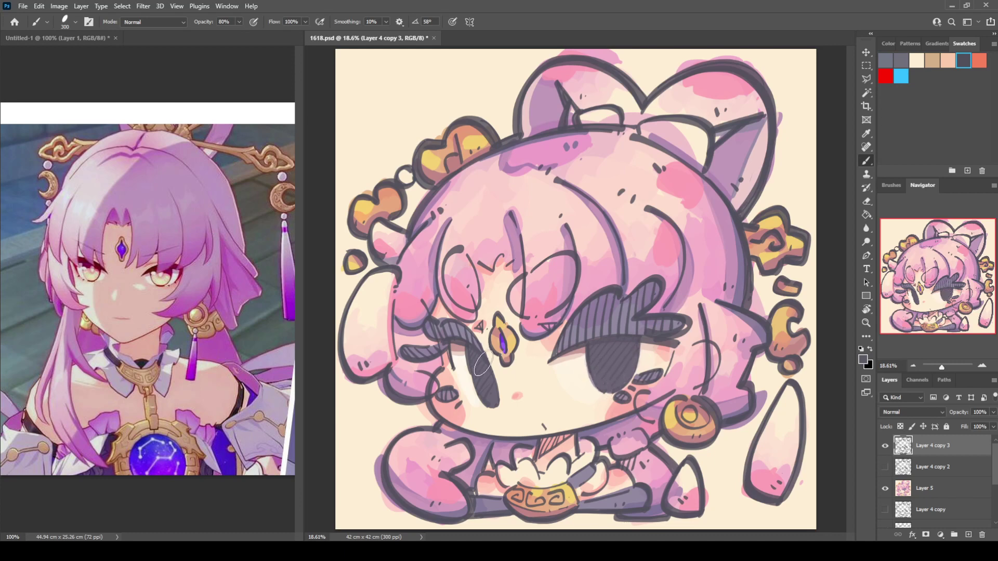
# Step: Paint the lower part of both irises orange
pyautogui.keyDown('alt'); pyautogui.click(484, 393); pyautogui.keyUp('alt')
pyautogui.keyDown('alt'); pyautogui.click(467, 131); pyautogui.keyUp('alt')
pyautogui.press('i')
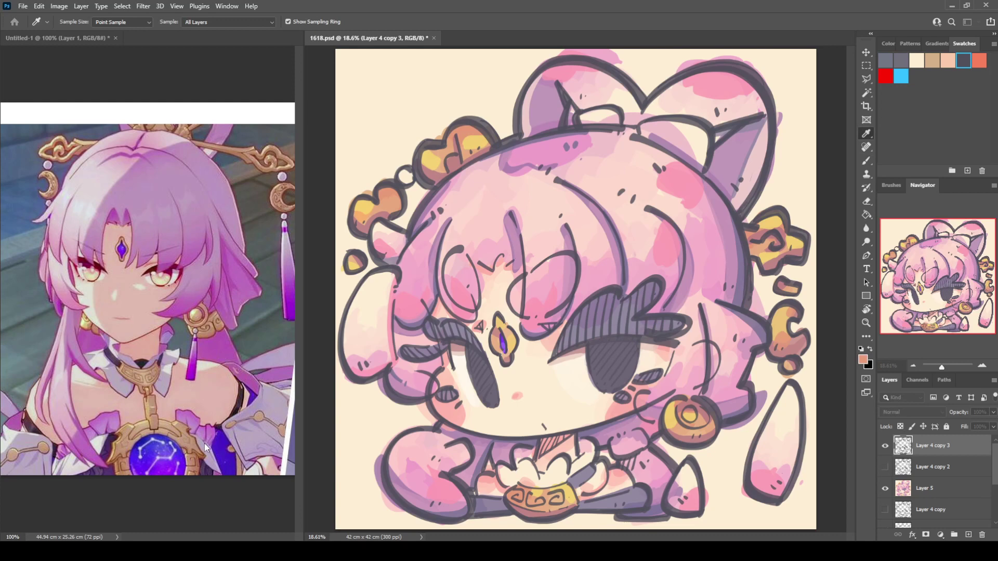
pyautogui.press('b')
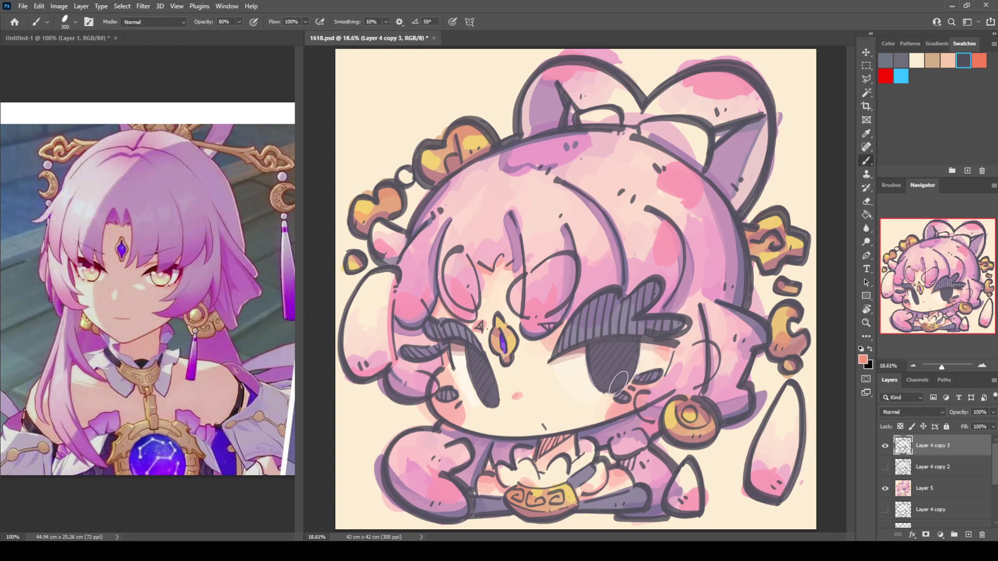
pyautogui.moveTo(604, 383)
pyautogui.mouseDown()
pyautogui.moveTo(622, 375)
pyautogui.moveTo(611, 382)
pyautogui.mouseUp()
pyautogui.moveTo(497, 386)
pyautogui.mouseDown()
pyautogui.moveTo(489, 398)
pyautogui.moveTo(484, 387)
pyautogui.moveTo(491, 396)
pyautogui.mouseUp()
pyautogui.hotkey('ctrl', 'z')
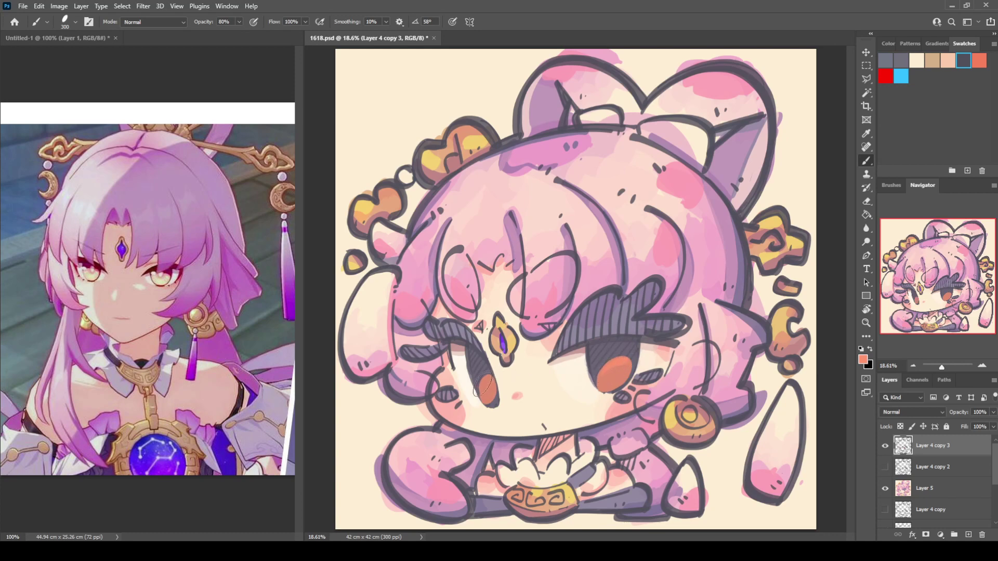
pyautogui.hotkey('ctrl', 'z')
# Step: Add a golden yellow glow inside the orange area of both irises
pyautogui.keyDown('alt'); pyautogui.click(784, 315); pyautogui.keyUp('alt')
pyautogui.moveTo(616, 375); pyautogui.dragTo(609, 388)
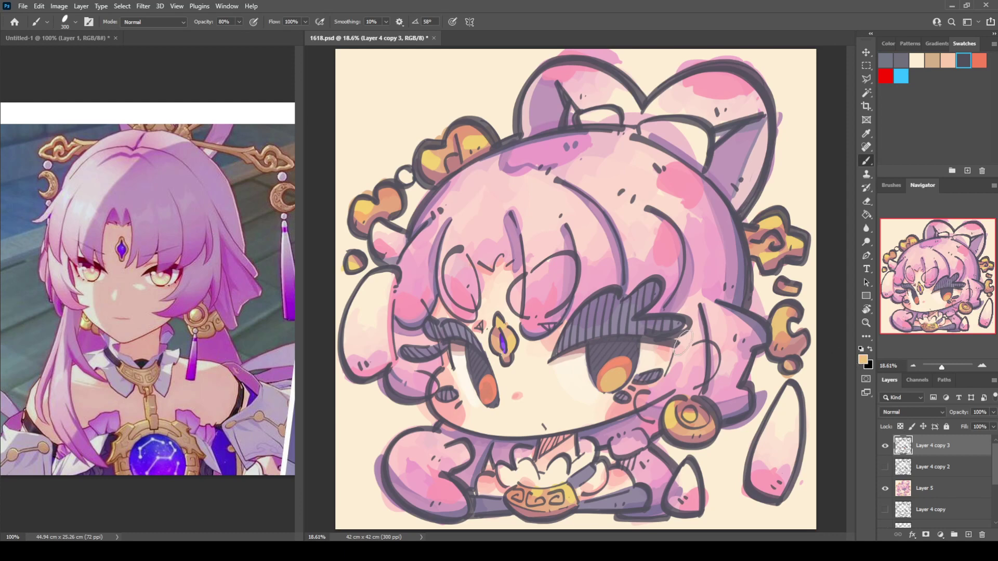
pyautogui.press('i')
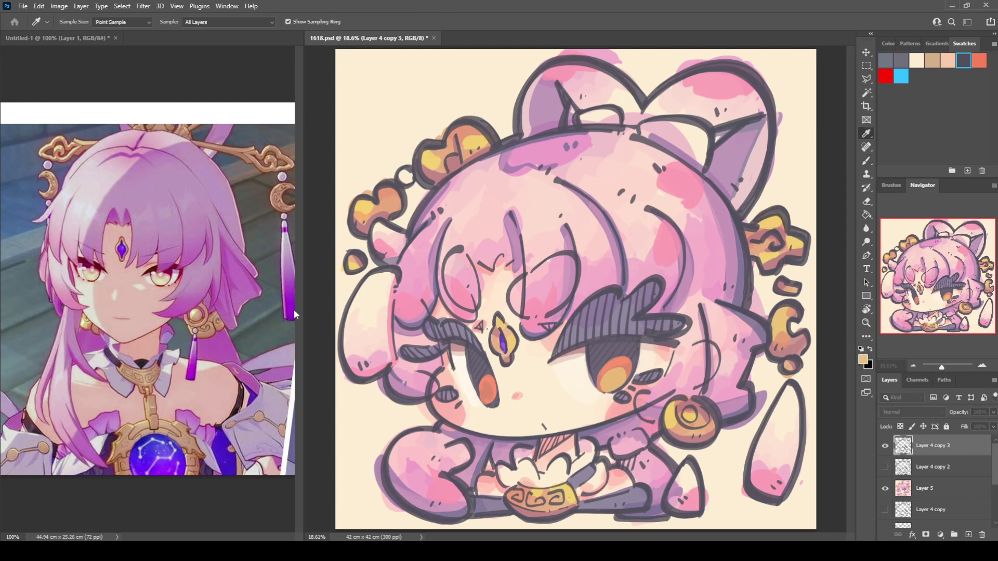
pyautogui.press('b')
pyautogui.hotkey('ctrl', 'z')
pyautogui.moveTo(614, 373)
pyautogui.mouseDown()
pyautogui.moveTo(604, 390)
pyautogui.moveTo(609, 380)
pyautogui.mouseUp()
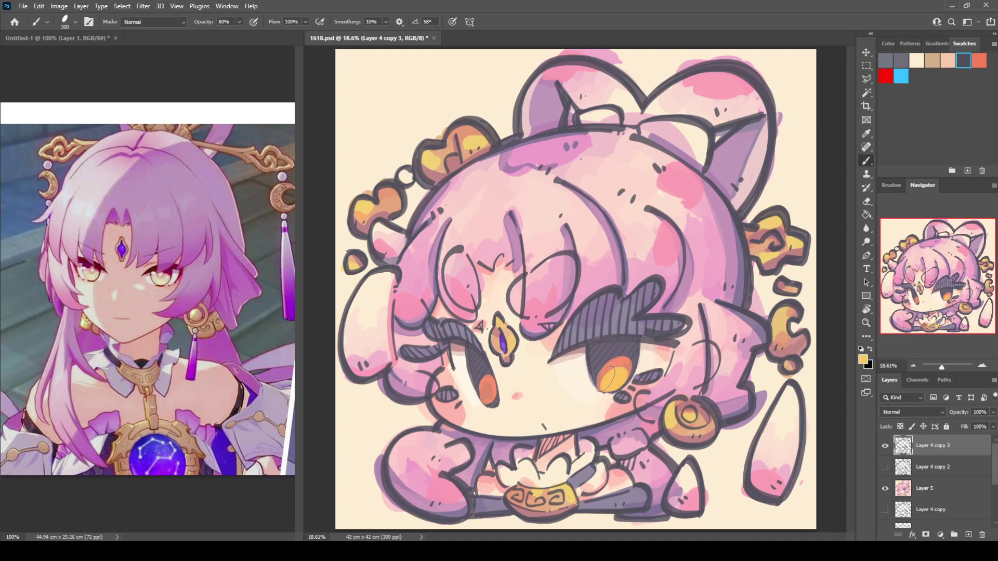
pyautogui.moveTo(488, 395)
pyautogui.mouseDown()
pyautogui.moveTo(485, 388)
pyautogui.moveTo(488, 403)
pyautogui.moveTo(492, 386)
pyautogui.moveTo(489, 402)
pyautogui.mouseUp()
pyautogui.hotkey('ctrl', 'z')
# Step: Sample cream from the eye white and paint small highlights across the upper part of both irises
pyautogui.keyDown('alt'); pyautogui.click(583, 367); pyautogui.keyUp('alt')
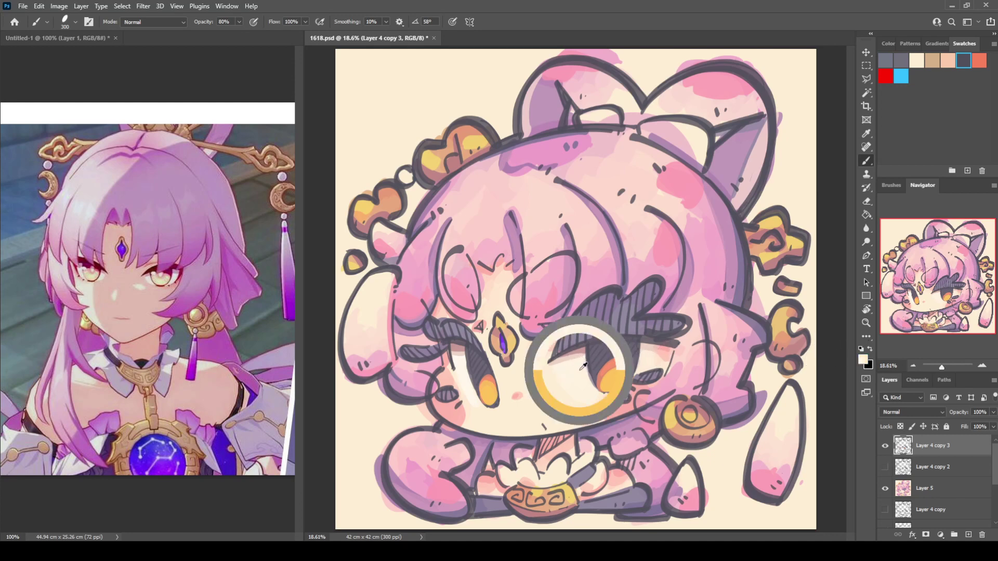
pyautogui.moveTo(592, 356); pyautogui.dragTo(579, 358)
pyautogui.click(604, 354)
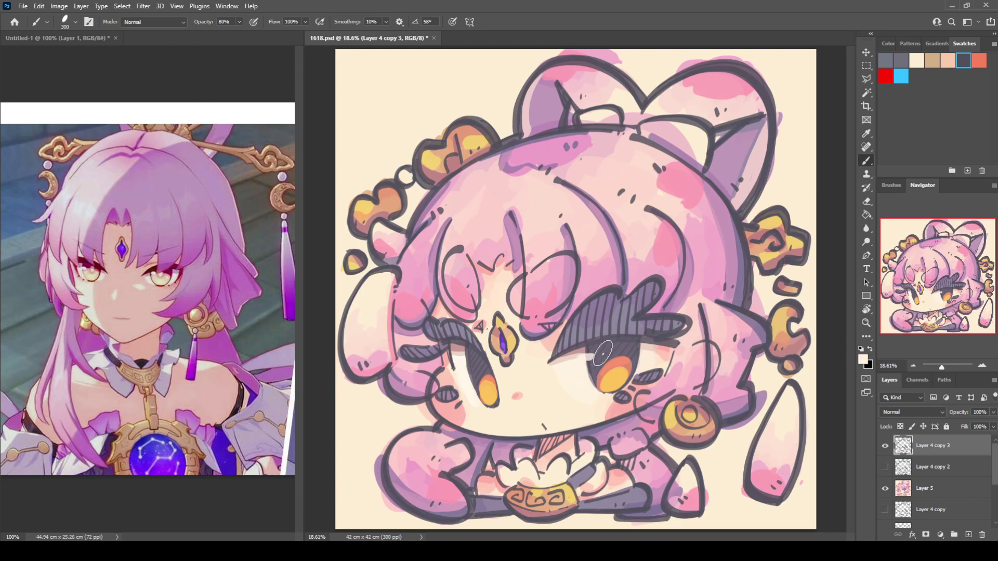
pyautogui.moveTo(466, 367); pyautogui.dragTo(483, 344)
# Step: Fill the hatched upper lashes of the right eye with dark grey sampled from the line art
pyautogui.keyDown('alt'); pyautogui.click(593, 298); pyautogui.keyUp('alt')
pyautogui.moveTo(557, 343); pyautogui.dragTo(599, 316)
pyautogui.keyDown('alt'); pyautogui.click(604, 313); pyautogui.keyUp('alt')
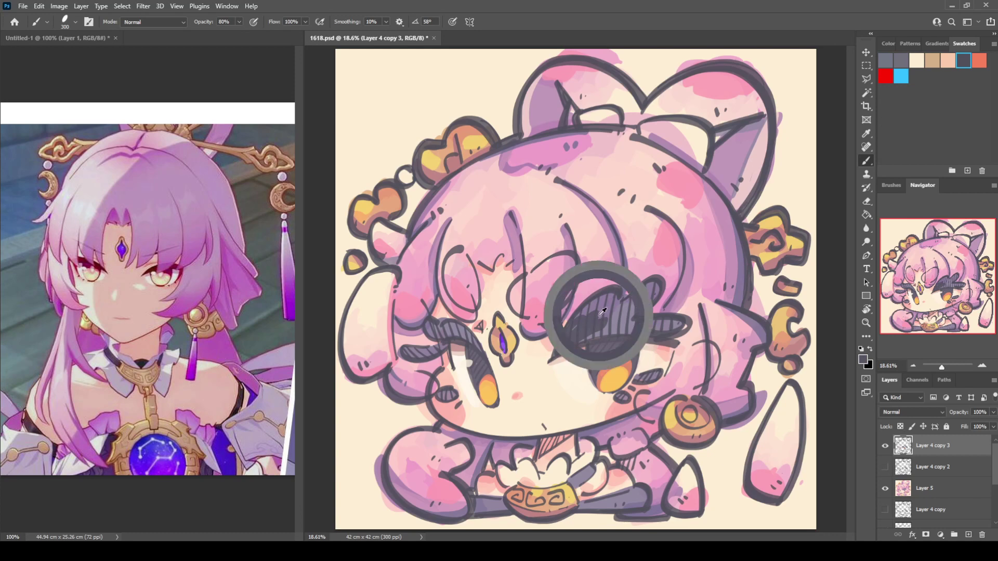
pyautogui.moveTo(584, 328)
pyautogui.mouseDown()
pyautogui.moveTo(625, 326)
pyautogui.moveTo(618, 302)
pyautogui.moveTo(645, 288)
pyautogui.moveTo(623, 320)
pyautogui.moveTo(676, 324)
pyautogui.mouseUp()
pyautogui.moveTo(600, 315)
pyautogui.mouseDown()
pyautogui.moveTo(606, 329)
pyautogui.moveTo(574, 335)
pyautogui.mouseUp()
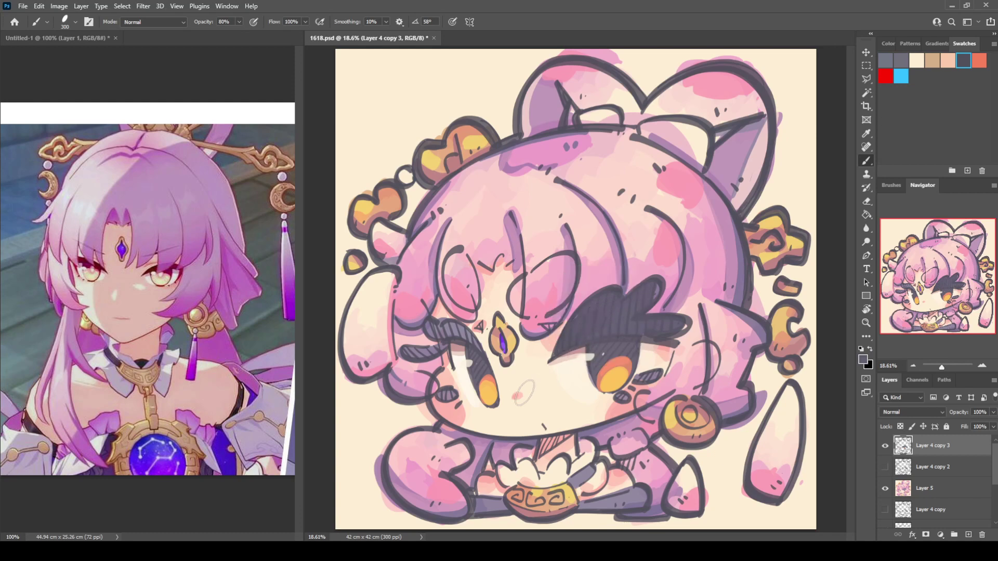
# Step: Fill the left eye's upper lashes and the small hatched marks beside both eyes with dark grey
pyautogui.keyDown('alt'); pyautogui.click(476, 348); pyautogui.keyUp('alt')
pyautogui.moveTo(446, 330)
pyautogui.mouseDown()
pyautogui.moveTo(428, 326)
pyautogui.moveTo(467, 335)
pyautogui.mouseUp()
pyautogui.moveTo(411, 355); pyautogui.dragTo(443, 347)
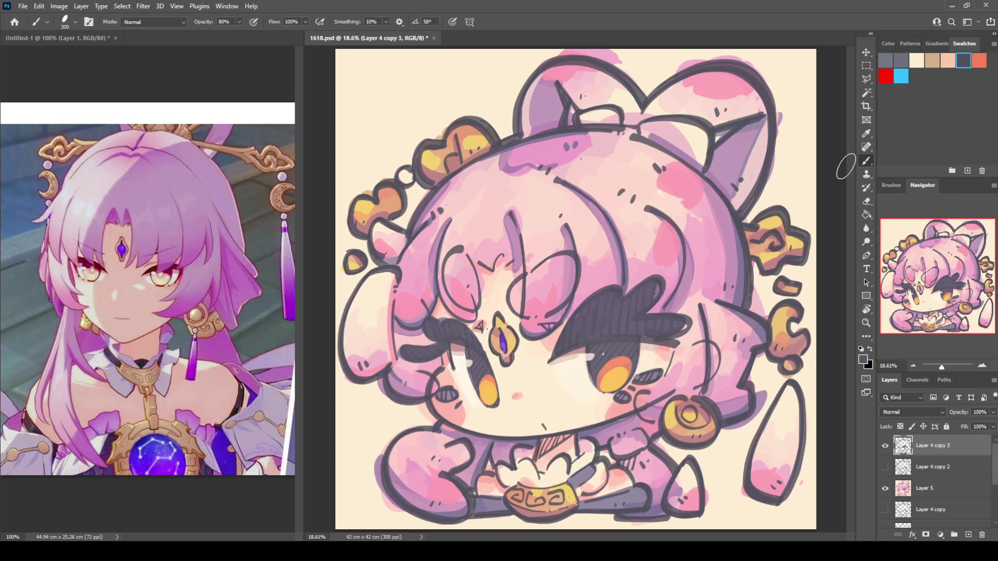
pyautogui.moveTo(633, 379); pyautogui.dragTo(659, 371)
pyautogui.moveTo(444, 399); pyautogui.dragTo(448, 395)
# Step: Pick a dusty pink and glaze a reddish-brown tint over the upper lashes of both eyes
pyautogui.press('i')
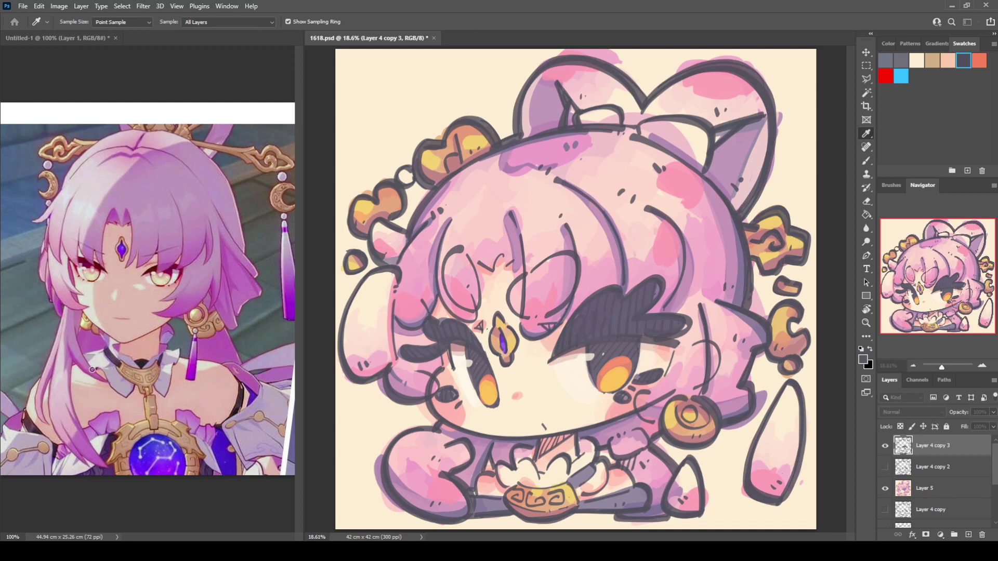
pyautogui.click(308, 310)
pyautogui.moveTo(572, 340); pyautogui.dragTo(629, 302)
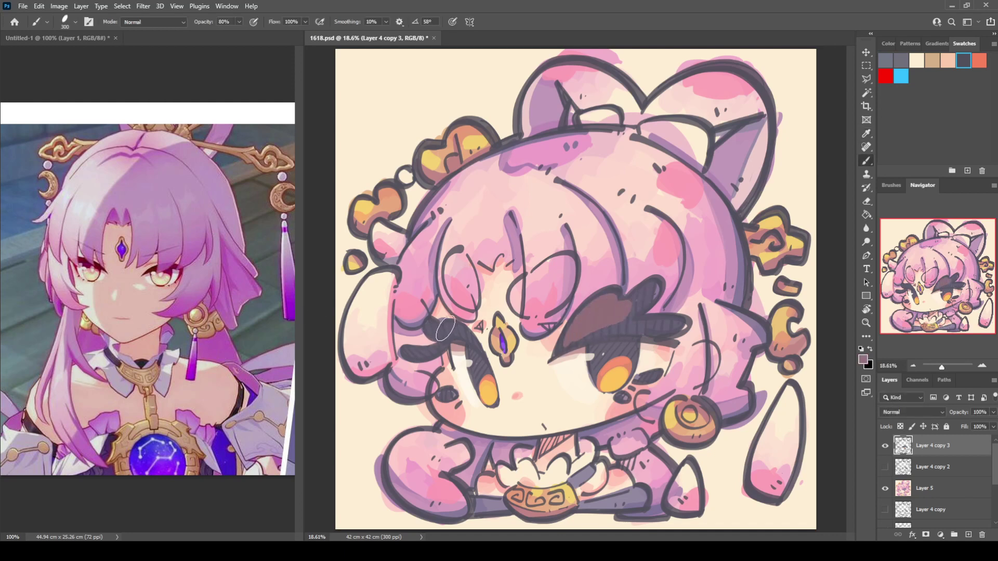
pyautogui.moveTo(439, 330)
pyautogui.mouseDown()
pyautogui.moveTo(454, 344)
pyautogui.moveTo(428, 325)
pyautogui.moveTo(431, 345)
pyautogui.mouseUp()
pyautogui.hotkey('ctrl', 'z')
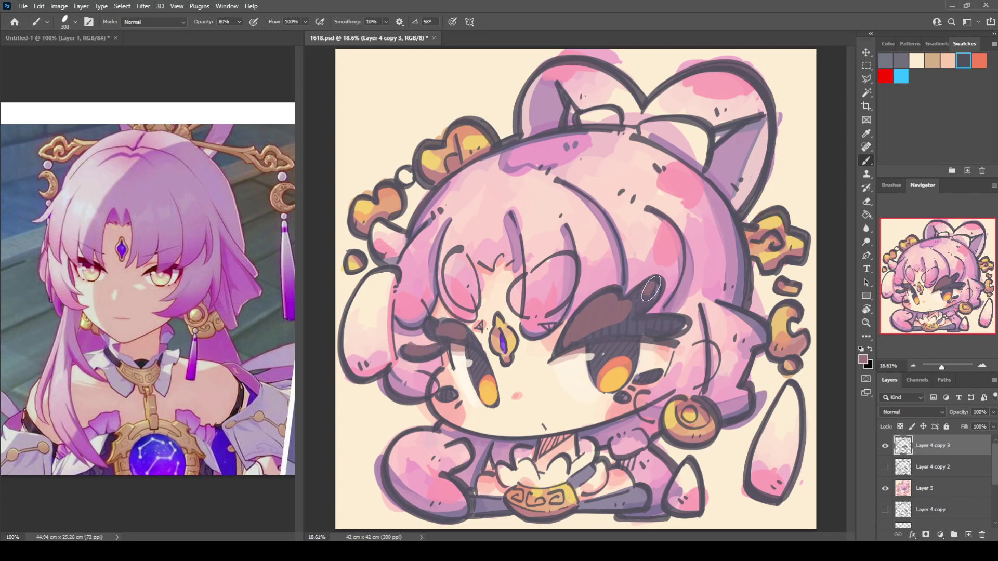
pyautogui.moveTo(644, 328); pyautogui.dragTo(676, 326)
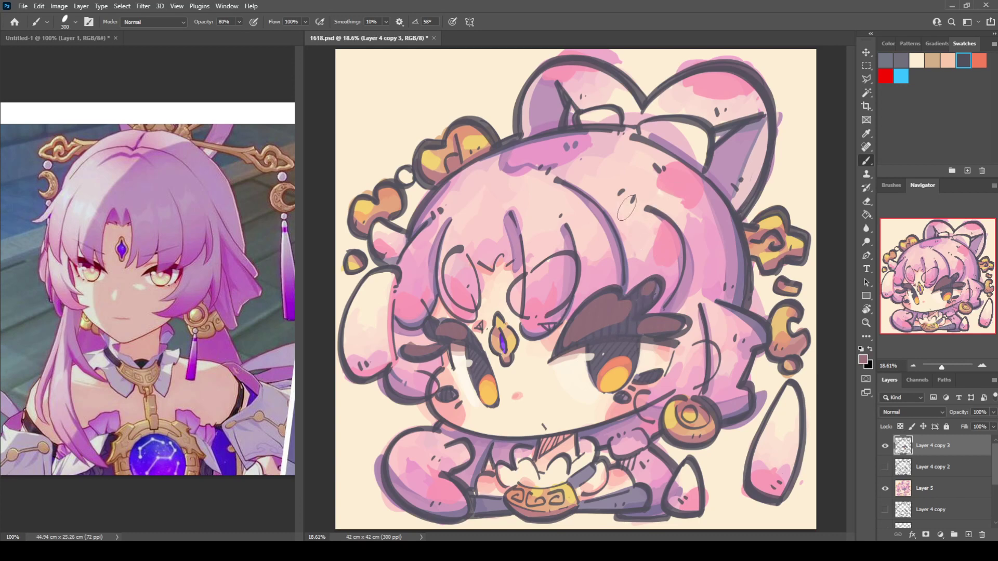
# Step: Tint the outlines of the gold hair ornaments, crescent, earring and chest ornament reddish brown with a stronger pink-red
pyautogui.press('i')
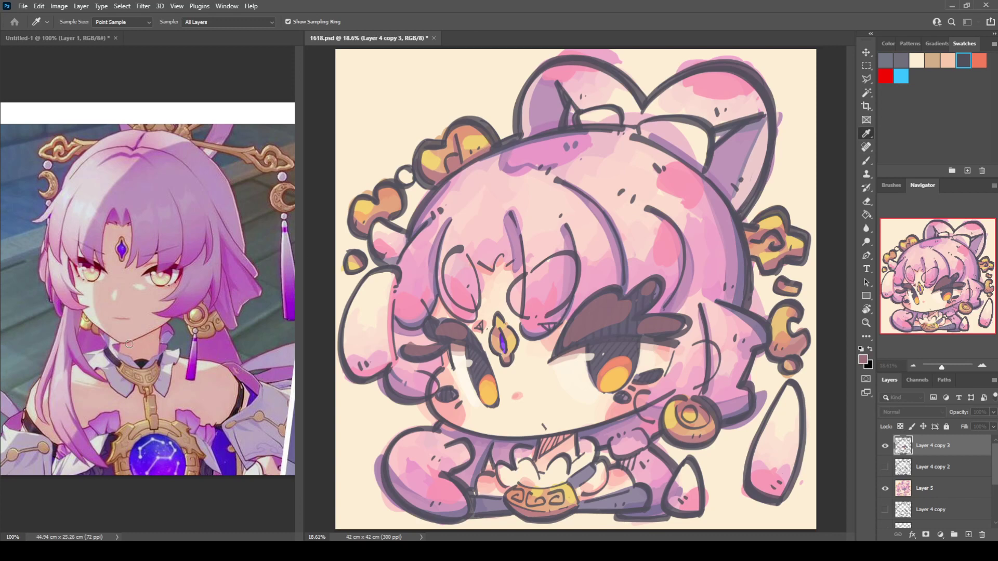
pyautogui.press('b')
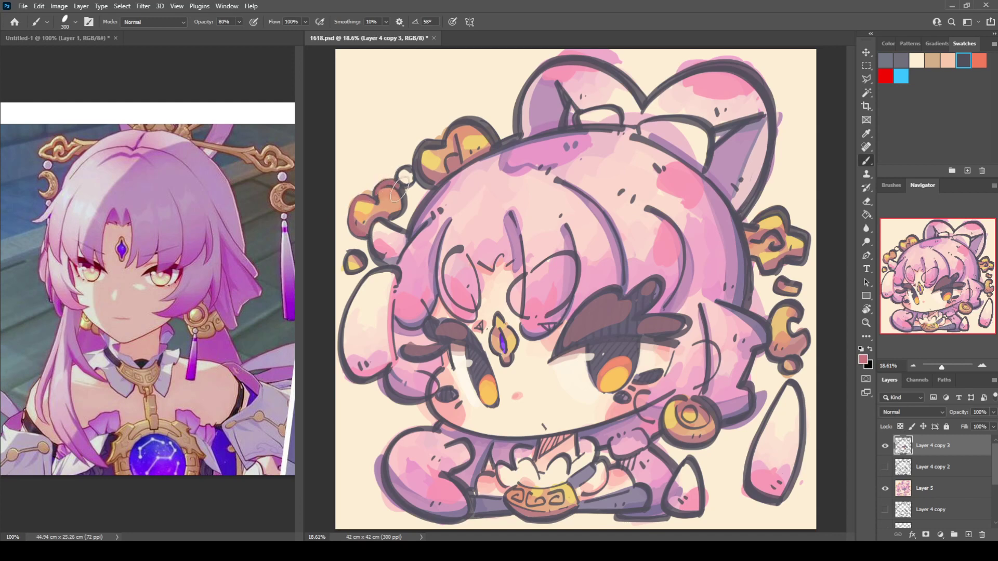
pyautogui.moveTo(438, 148)
pyautogui.mouseDown()
pyautogui.moveTo(416, 171)
pyautogui.moveTo(434, 186)
pyautogui.moveTo(452, 129)
pyautogui.moveTo(467, 122)
pyautogui.moveTo(489, 138)
pyautogui.mouseUp()
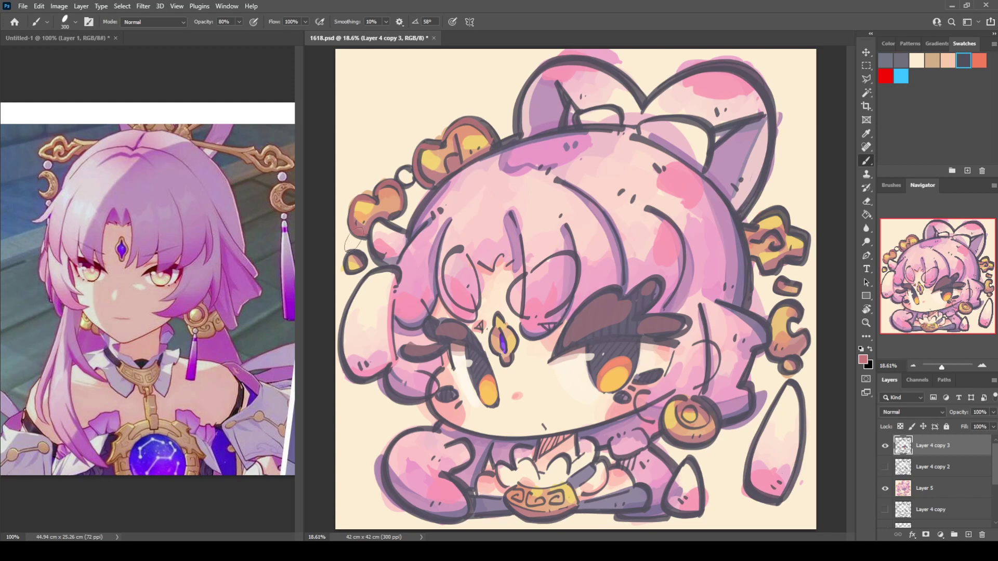
pyautogui.moveTo(345, 262)
pyautogui.mouseDown()
pyautogui.moveTo(359, 270)
pyautogui.moveTo(356, 251)
pyautogui.mouseUp()
pyautogui.moveTo(750, 232)
pyautogui.mouseDown()
pyautogui.moveTo(787, 216)
pyautogui.moveTo(802, 237)
pyautogui.moveTo(803, 257)
pyautogui.moveTo(764, 272)
pyautogui.moveTo(757, 239)
pyautogui.moveTo(780, 233)
pyautogui.mouseUp()
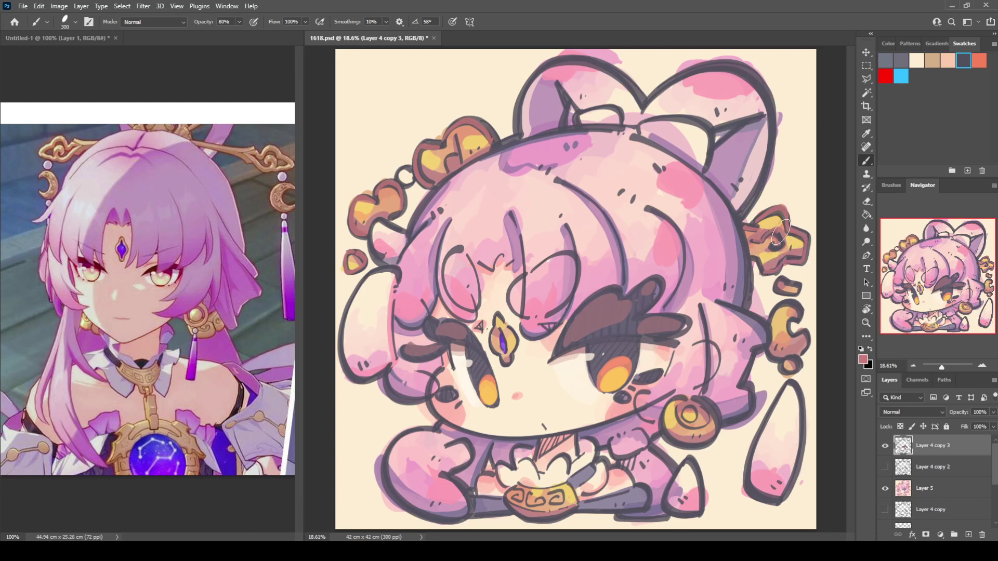
pyautogui.moveTo(774, 309)
pyautogui.mouseDown()
pyautogui.moveTo(800, 311)
pyautogui.moveTo(788, 322)
pyautogui.moveTo(794, 336)
pyautogui.moveTo(805, 335)
pyautogui.moveTo(794, 360)
pyautogui.mouseUp()
pyautogui.moveTo(663, 430)
pyautogui.mouseDown()
pyautogui.moveTo(686, 447)
pyautogui.moveTo(710, 400)
pyautogui.moveTo(701, 406)
pyautogui.moveTo(713, 411)
pyautogui.moveTo(685, 411)
pyautogui.moveTo(691, 403)
pyautogui.mouseUp()
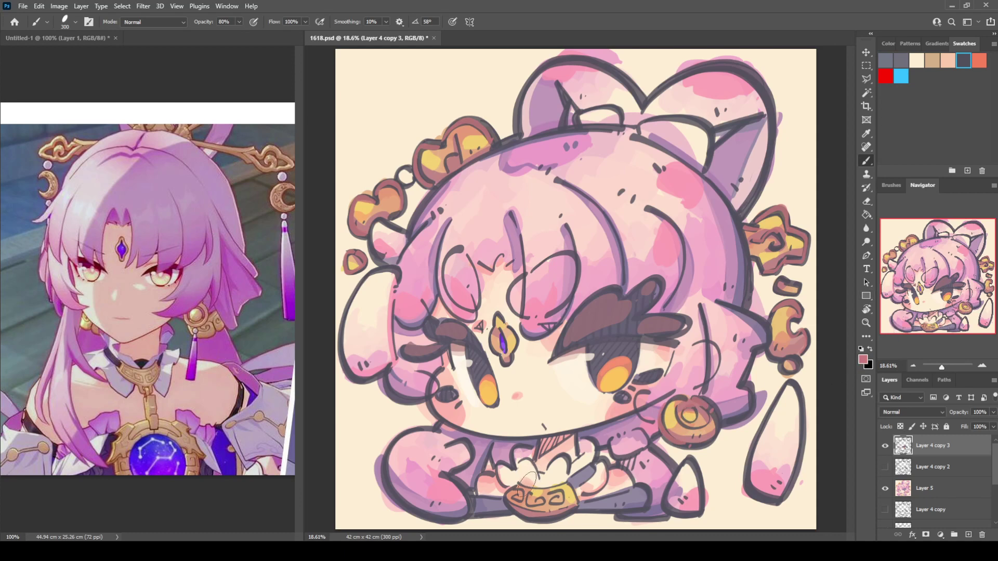
pyautogui.moveTo(527, 483)
pyautogui.mouseDown()
pyautogui.moveTo(515, 491)
pyautogui.moveTo(552, 488)
pyautogui.mouseUp()
# Step: Pick a brighter pink-red, reduce the brush size to 250 and accent the outlines of the upper left gold ornaments
pyautogui.press('i')
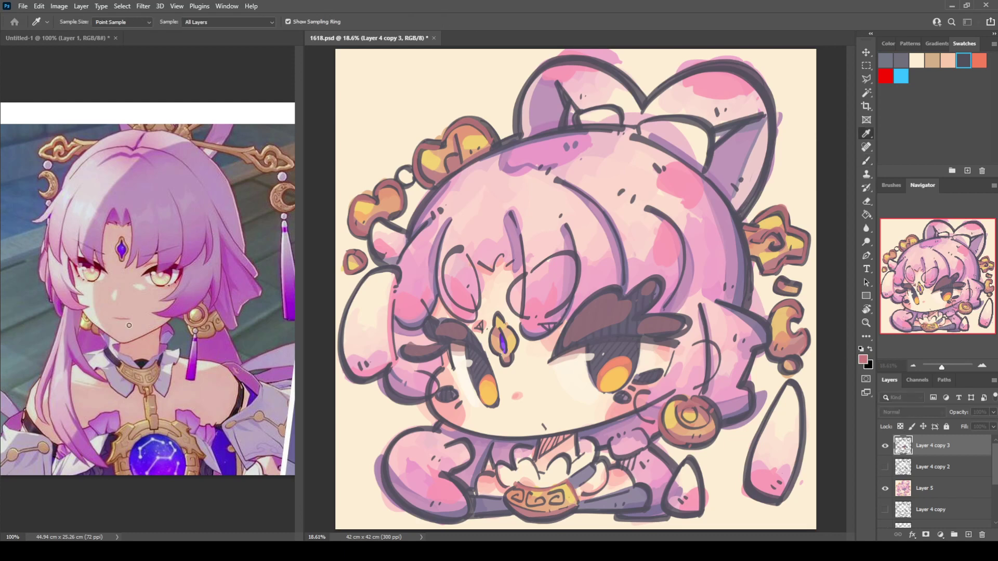
pyautogui.press('b')
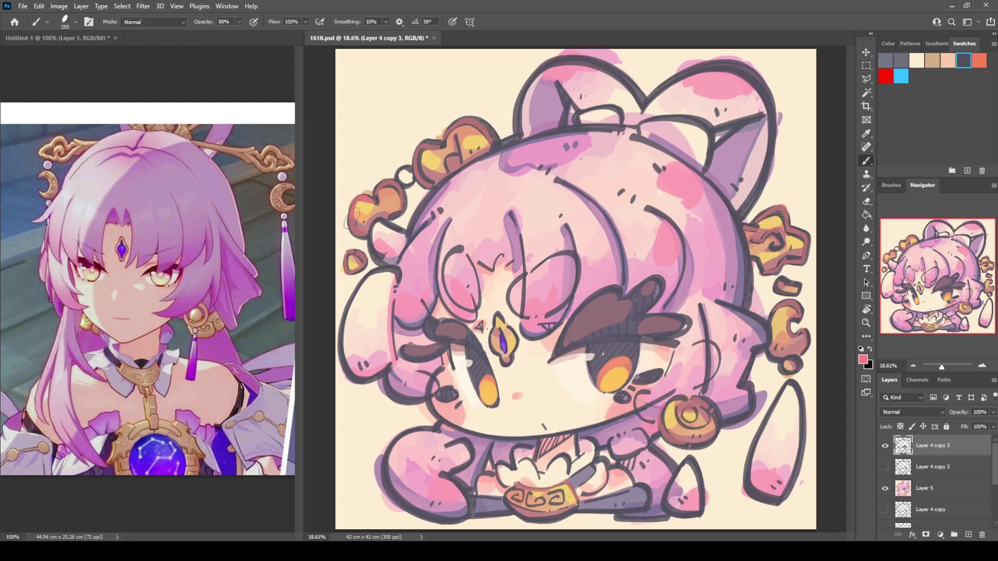
pyautogui.moveTo(384, 183); pyautogui.dragTo(399, 210)
pyautogui.moveTo(434, 147); pyautogui.dragTo(419, 161)
pyautogui.moveTo(458, 125)
pyautogui.mouseDown()
pyautogui.moveTo(484, 125)
pyautogui.moveTo(464, 140)
pyautogui.mouseUp()
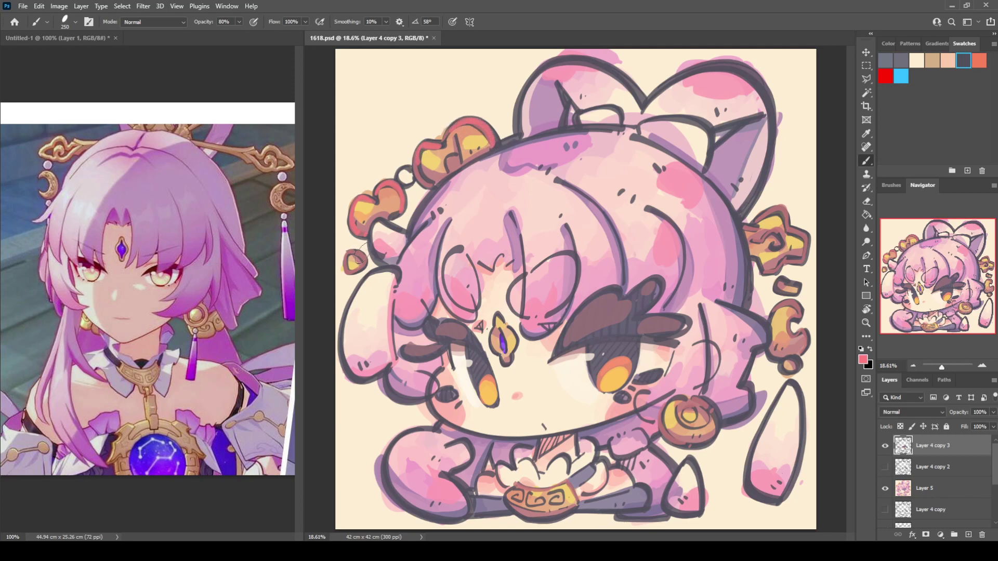
# Step: Accent the outlines of the small left bead, forehead jewel, right hair ornaments, crescent and earring with the bright pink-red
pyautogui.moveTo(354, 248); pyautogui.dragTo(347, 274)
pyautogui.moveTo(494, 327)
pyautogui.mouseDown()
pyautogui.moveTo(503, 319)
pyautogui.moveTo(506, 339)
pyautogui.moveTo(512, 331)
pyautogui.moveTo(512, 364)
pyautogui.moveTo(499, 359)
pyautogui.mouseUp()
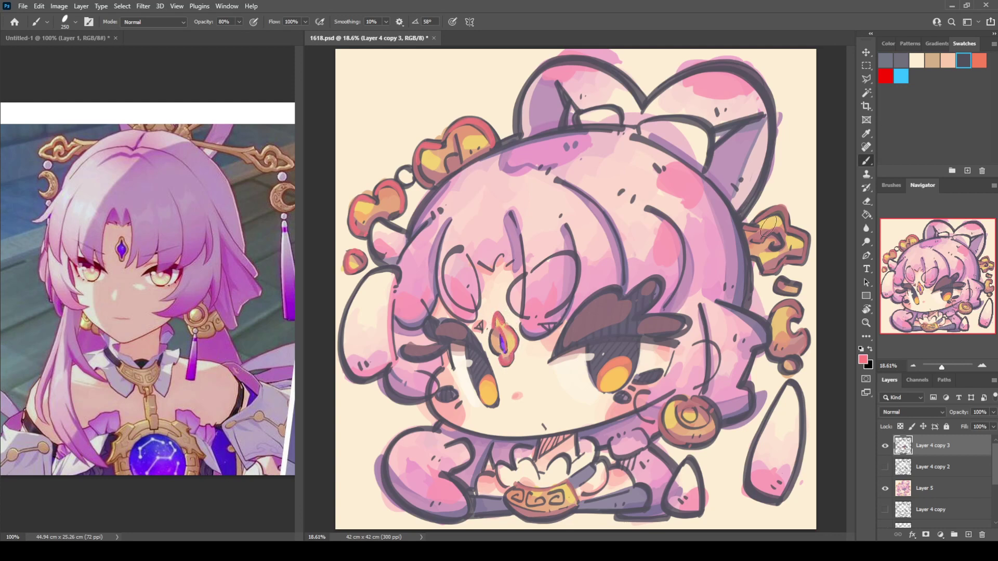
pyautogui.moveTo(757, 222)
pyautogui.mouseDown()
pyautogui.moveTo(786, 225)
pyautogui.moveTo(804, 250)
pyautogui.moveTo(789, 300)
pyautogui.moveTo(769, 320)
pyautogui.moveTo(788, 302)
pyautogui.moveTo(798, 311)
pyautogui.moveTo(806, 333)
pyautogui.mouseUp()
pyautogui.moveTo(667, 411)
pyautogui.mouseDown()
pyautogui.moveTo(665, 431)
pyautogui.moveTo(691, 443)
pyautogui.mouseUp()
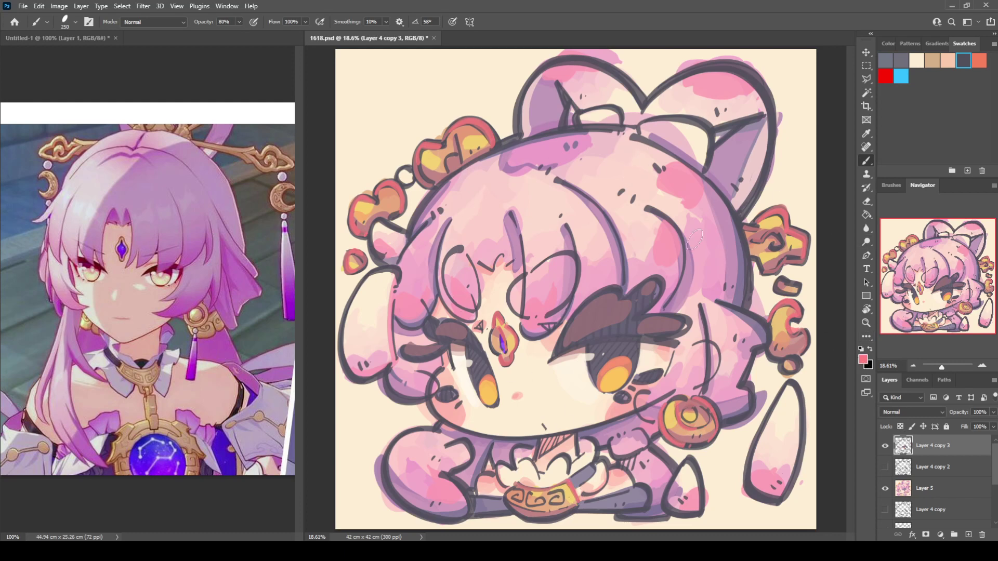
# Step: Pick a deeper rose pink and tint the outlines of the long left lock, the upper left head contour and the left bow loop
pyautogui.press('i')
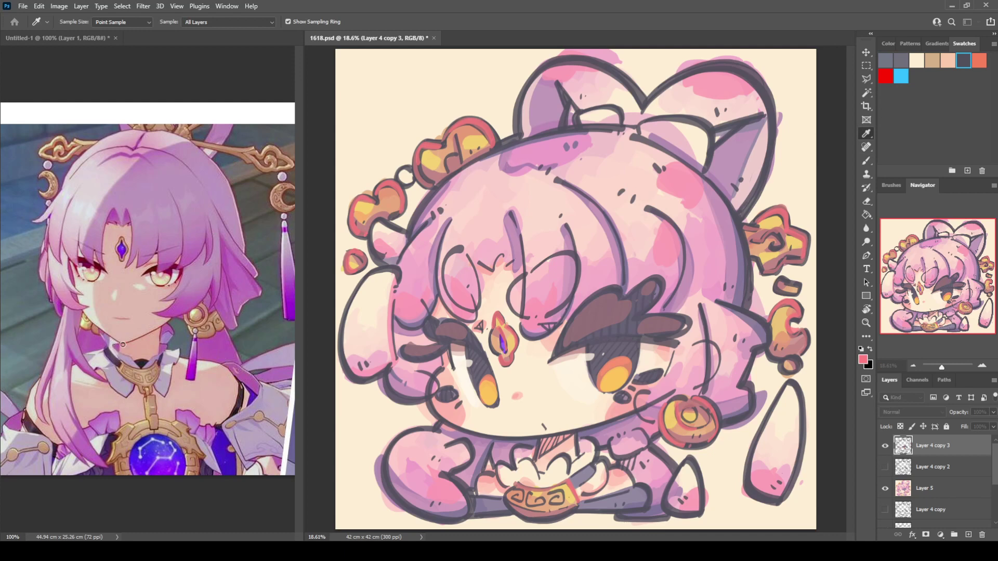
pyautogui.click(291, 316)
pyautogui.moveTo(376, 273)
pyautogui.mouseDown()
pyautogui.moveTo(398, 270)
pyautogui.moveTo(359, 287)
pyautogui.moveTo(344, 335)
pyautogui.moveTo(356, 387)
pyautogui.moveTo(385, 367)
pyautogui.mouseUp()
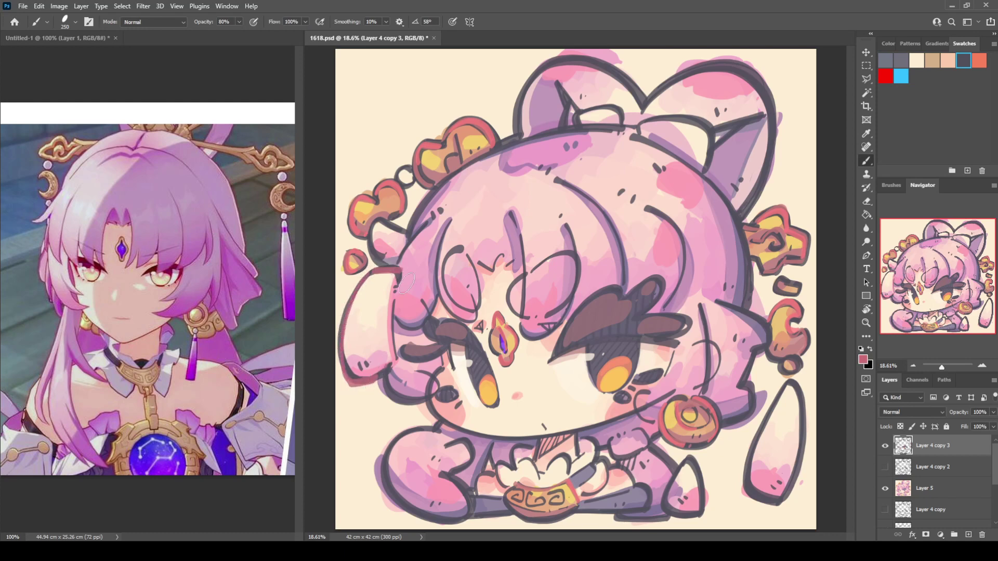
pyautogui.moveTo(409, 233)
pyautogui.mouseDown()
pyautogui.moveTo(387, 224)
pyautogui.moveTo(375, 248)
pyautogui.moveTo(389, 260)
pyautogui.mouseUp()
pyautogui.moveTo(416, 217)
pyautogui.mouseDown()
pyautogui.moveTo(457, 162)
pyautogui.moveTo(540, 130)
pyautogui.moveTo(585, 126)
pyautogui.mouseUp()
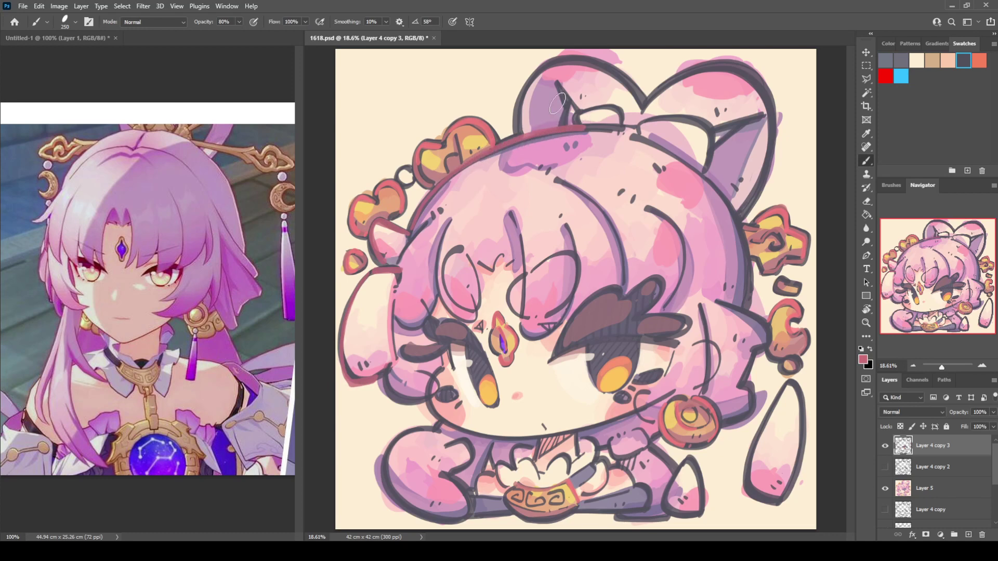
pyautogui.moveTo(556, 81)
pyautogui.mouseDown()
pyautogui.moveTo(573, 111)
pyautogui.moveTo(521, 129)
pyautogui.moveTo(537, 80)
pyautogui.moveTo(569, 64)
pyautogui.moveTo(605, 72)
pyautogui.moveTo(645, 101)
pyautogui.mouseUp()
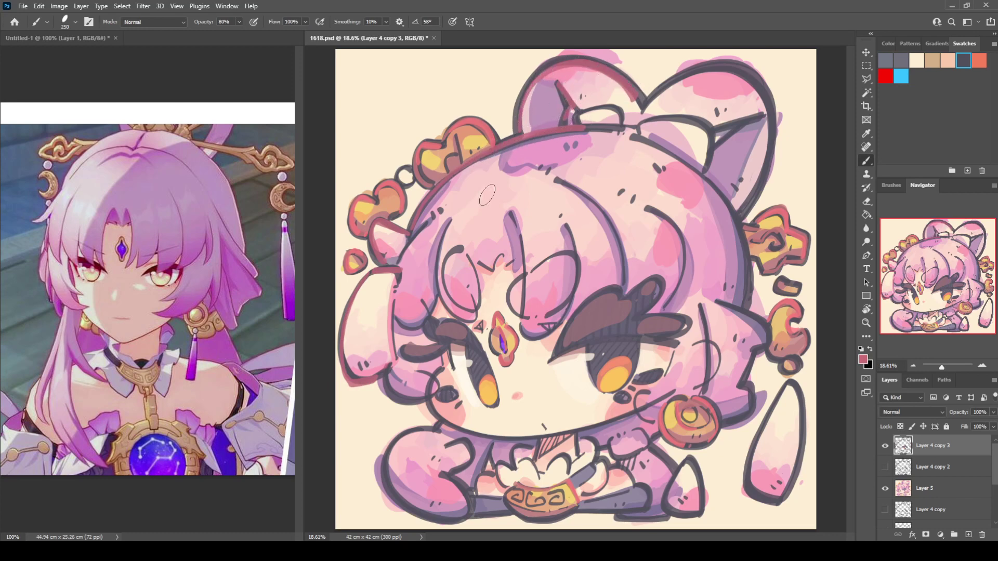
# Step: Tint the outlines of the left fringe loop, the hair tuft beside the left cheek and the left sleeve rose pink
pyautogui.moveTo(437, 297); pyautogui.dragTo(458, 317)
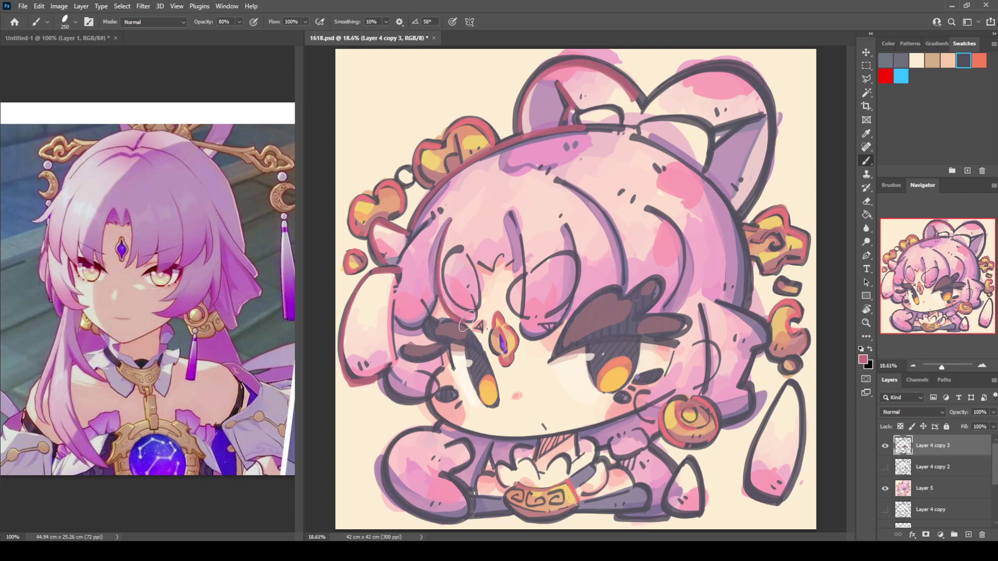
pyautogui.moveTo(388, 380)
pyautogui.mouseDown()
pyautogui.moveTo(417, 403)
pyautogui.moveTo(432, 396)
pyautogui.moveTo(429, 377)
pyautogui.moveTo(436, 387)
pyautogui.mouseUp()
pyautogui.moveTo(425, 433)
pyautogui.mouseDown()
pyautogui.moveTo(391, 459)
pyautogui.moveTo(390, 485)
pyautogui.moveTo(453, 519)
pyautogui.mouseUp()
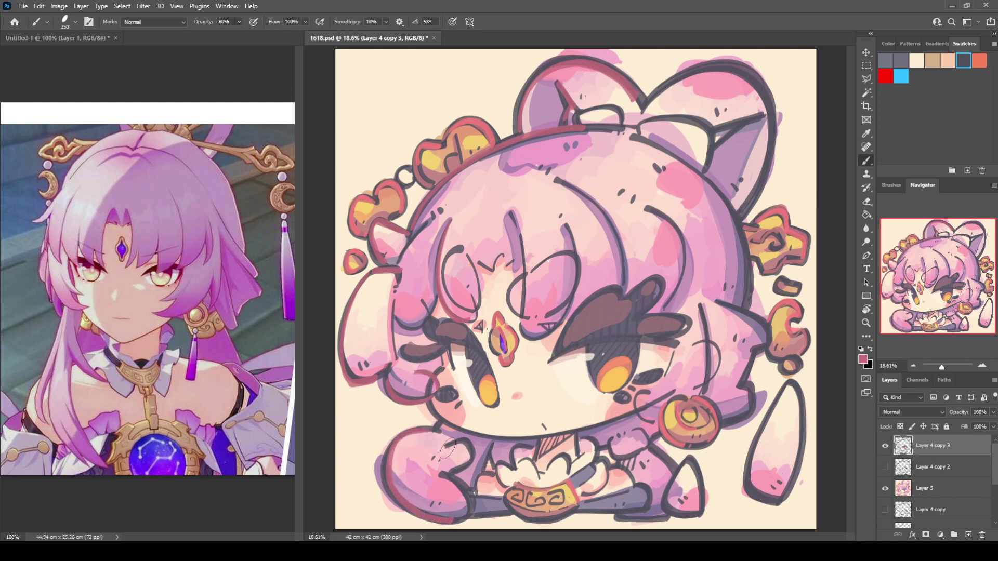
pyautogui.moveTo(447, 449); pyautogui.dragTo(472, 450)
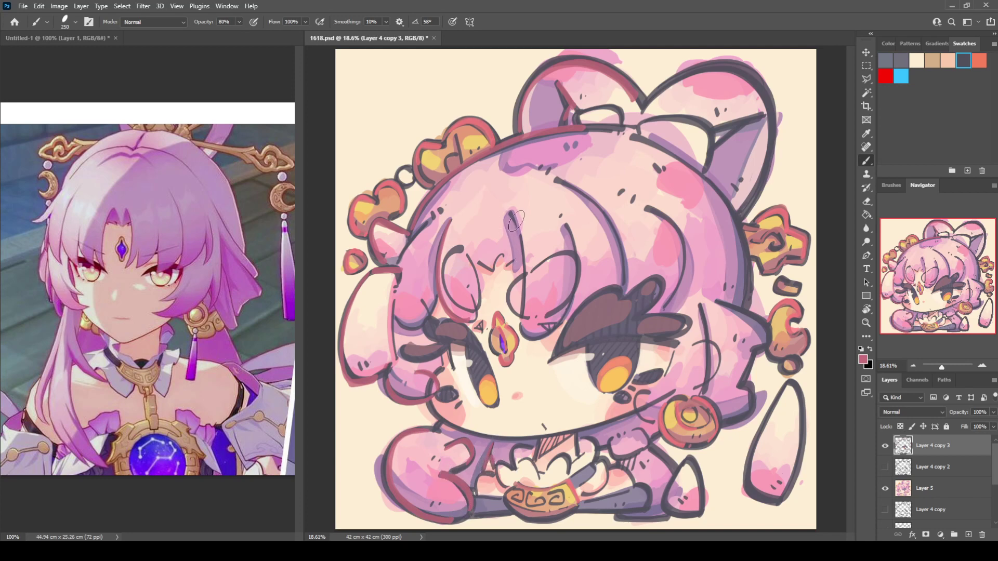
# Step: Tint the fringe outlines above the forehead and the long curved strand over the right eye rose pink
pyautogui.moveTo(517, 241); pyautogui.dragTo(522, 316)
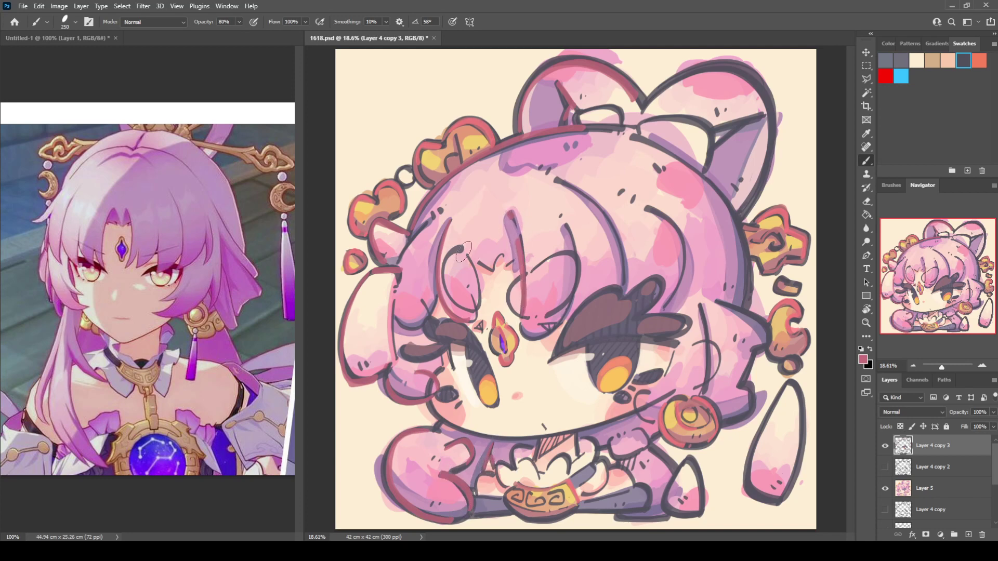
pyautogui.moveTo(457, 247)
pyautogui.mouseDown()
pyautogui.moveTo(448, 289)
pyautogui.moveTo(468, 307)
pyautogui.moveTo(477, 264)
pyautogui.moveTo(495, 272)
pyautogui.moveTo(507, 257)
pyautogui.moveTo(523, 283)
pyautogui.moveTo(525, 275)
pyautogui.moveTo(509, 303)
pyautogui.moveTo(527, 318)
pyautogui.moveTo(526, 336)
pyautogui.moveTo(563, 316)
pyautogui.mouseUp()
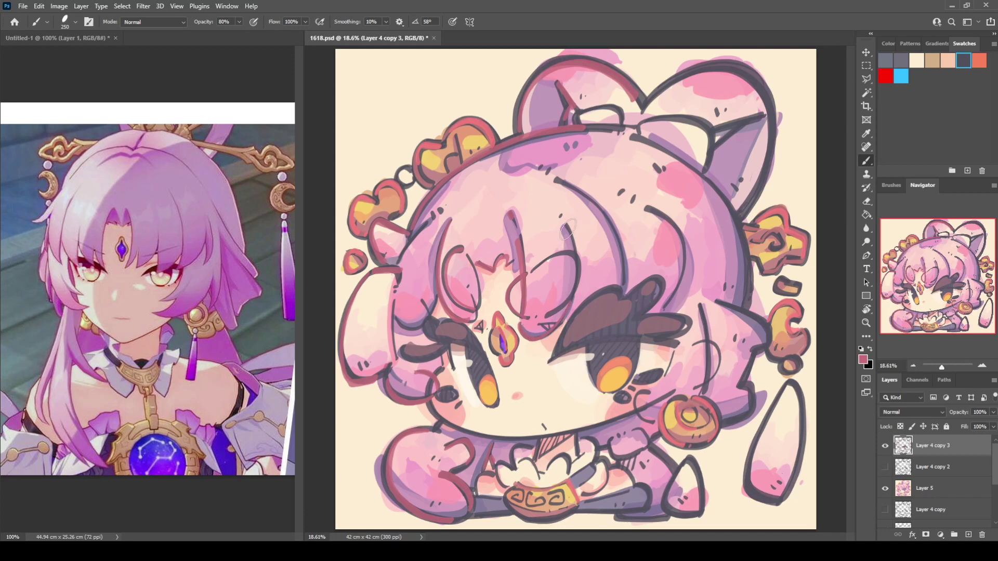
pyautogui.moveTo(566, 225); pyautogui.dragTo(571, 301)
pyautogui.moveTo(559, 179)
pyautogui.mouseDown()
pyautogui.moveTo(602, 210)
pyautogui.moveTo(624, 277)
pyautogui.mouseUp()
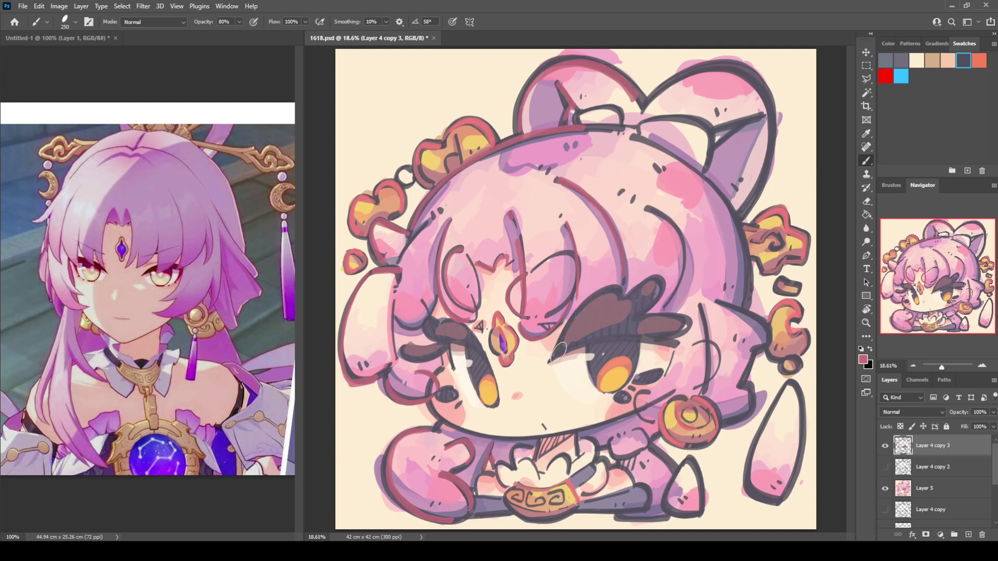
# Step: Trace rose pink accents along the upper lashes and lid lines of both eyes
pyautogui.moveTo(629, 293)
pyautogui.mouseDown()
pyautogui.moveTo(662, 285)
pyautogui.moveTo(647, 308)
pyautogui.mouseUp()
pyautogui.moveTo(442, 322)
pyautogui.mouseDown()
pyautogui.moveTo(479, 352)
pyautogui.moveTo(437, 342)
pyautogui.moveTo(483, 357)
pyautogui.mouseUp()
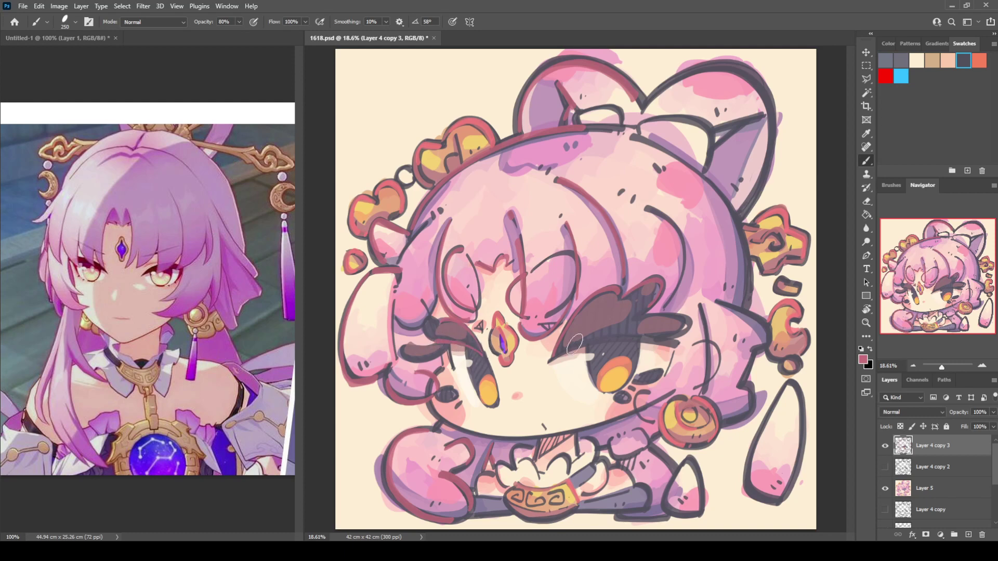
pyautogui.moveTo(553, 359)
pyautogui.mouseDown()
pyautogui.moveTo(639, 336)
pyautogui.moveTo(673, 346)
pyautogui.mouseUp()
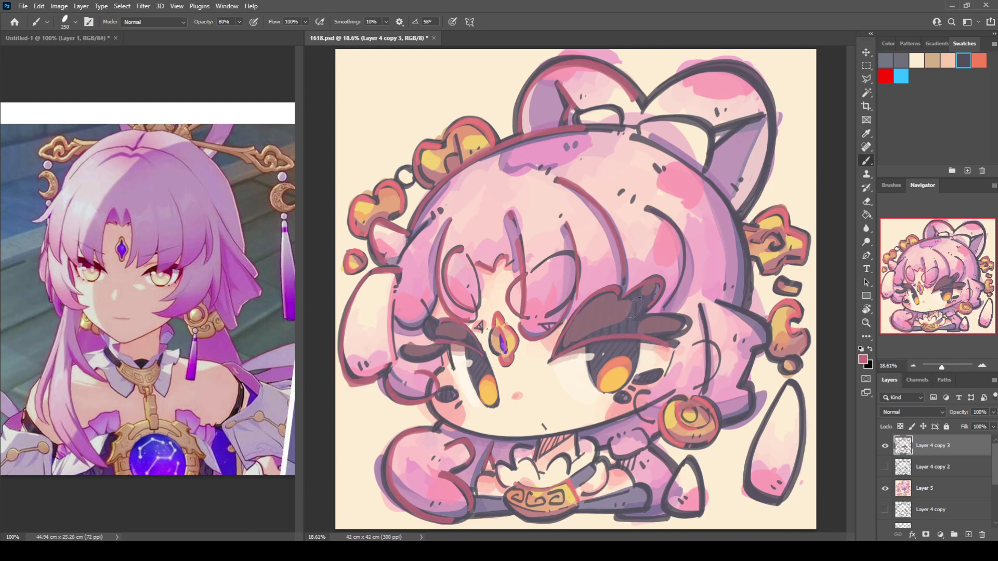
pyautogui.moveTo(407, 348)
pyautogui.mouseDown()
pyautogui.moveTo(440, 351)
pyautogui.moveTo(455, 338)
pyautogui.mouseUp()
# Step: Tint the right head contour, the strand lines beside the right eye and the small right sleeve rose pink
pyautogui.moveTo(647, 208)
pyautogui.mouseDown()
pyautogui.moveTo(680, 239)
pyautogui.moveTo(677, 290)
pyautogui.mouseUp()
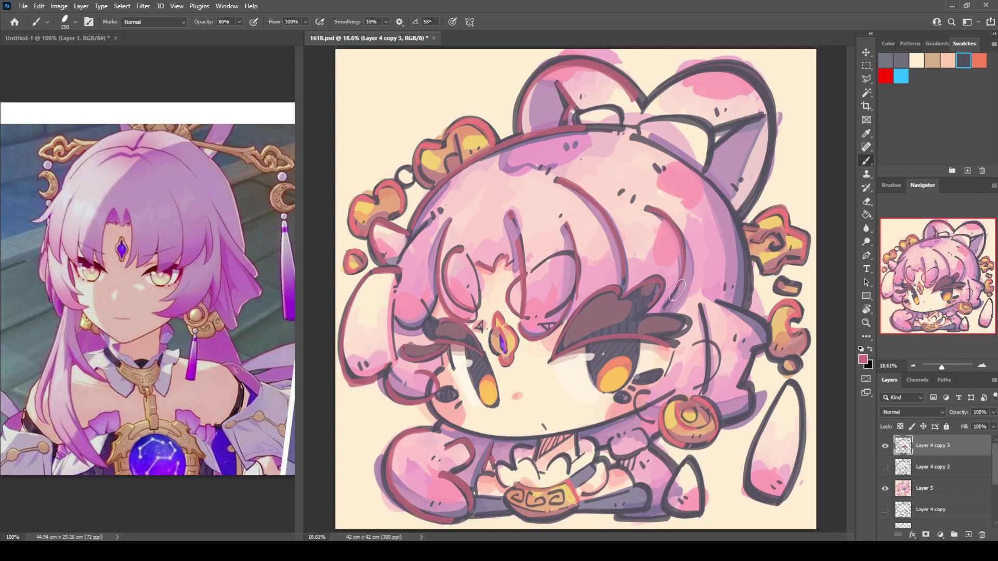
pyautogui.moveTo(638, 137)
pyautogui.mouseDown()
pyautogui.moveTo(727, 200)
pyautogui.moveTo(753, 291)
pyautogui.moveTo(697, 390)
pyautogui.mouseUp()
pyautogui.hotkey('ctrl', 'z')
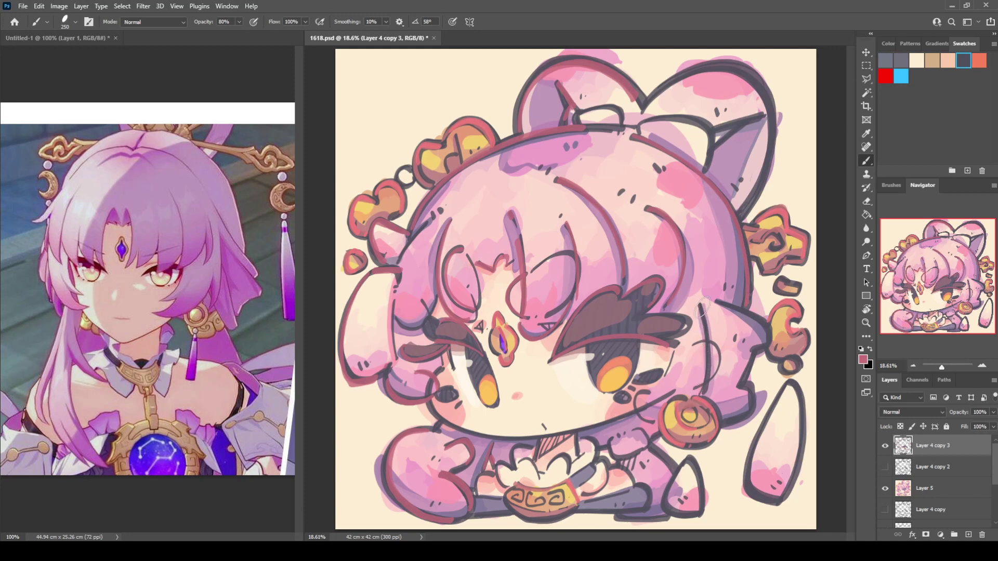
pyautogui.moveTo(699, 304); pyautogui.dragTo(703, 390)
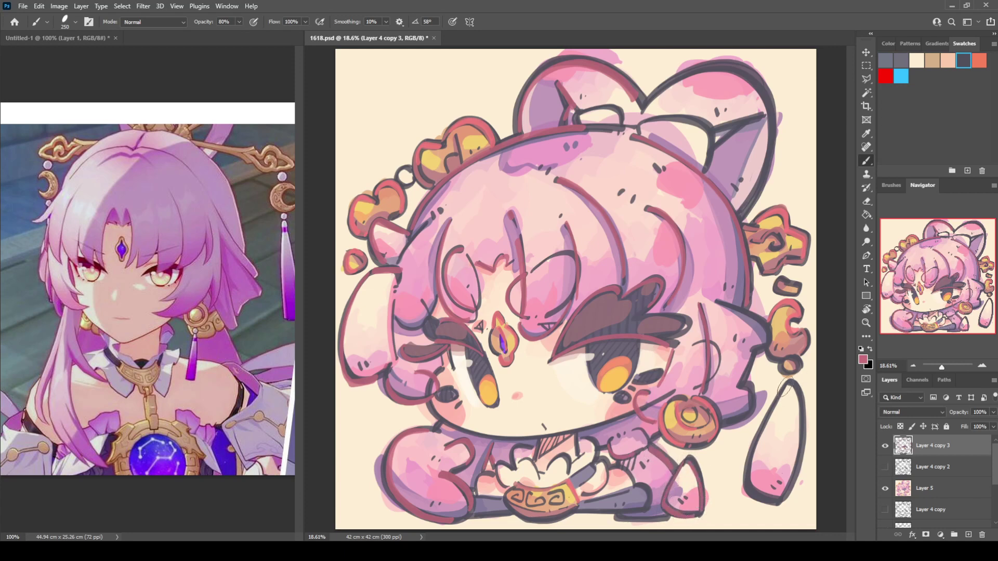
# Step: Tint the outlines of the hanging right tassel, the outer right hair and the right bow loop rose pink
pyautogui.moveTo(786, 388)
pyautogui.mouseDown()
pyautogui.moveTo(745, 471)
pyautogui.moveTo(753, 495)
pyautogui.moveTo(775, 507)
pyautogui.mouseUp()
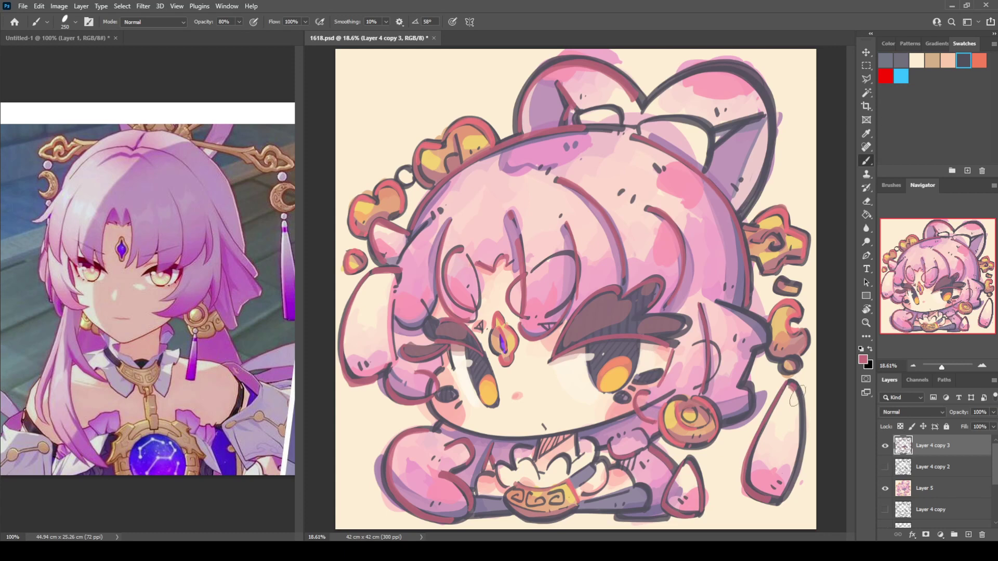
pyautogui.moveTo(795, 396)
pyautogui.mouseDown()
pyautogui.moveTo(803, 448)
pyautogui.moveTo(779, 508)
pyautogui.mouseUp()
pyautogui.moveTo(718, 301)
pyautogui.mouseDown()
pyautogui.moveTo(765, 343)
pyautogui.moveTo(746, 382)
pyautogui.moveTo(752, 396)
pyautogui.moveTo(732, 417)
pyautogui.mouseUp()
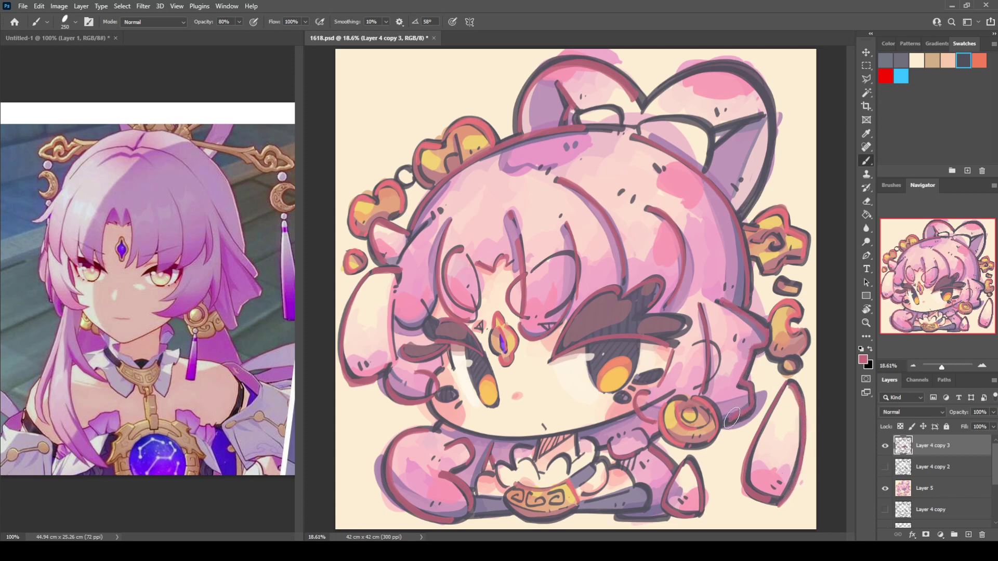
pyautogui.moveTo(663, 86)
pyautogui.mouseDown()
pyautogui.moveTo(706, 67)
pyautogui.moveTo(741, 74)
pyautogui.moveTo(769, 106)
pyautogui.moveTo(770, 161)
pyautogui.moveTo(749, 216)
pyautogui.mouseUp()
pyautogui.moveTo(714, 125)
pyautogui.mouseDown()
pyautogui.moveTo(744, 126)
pyautogui.moveTo(711, 136)
pyautogui.mouseUp()
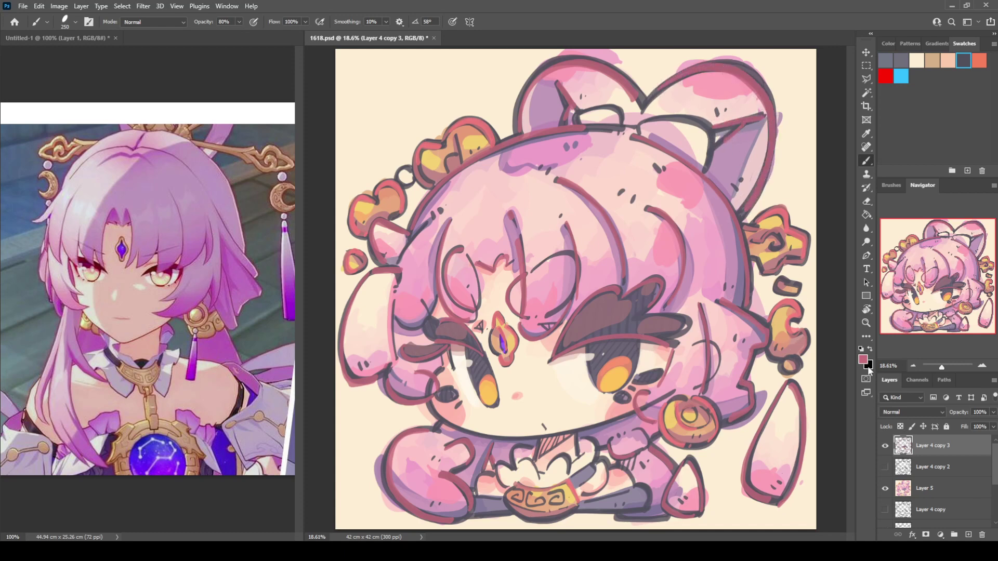
# Step: Pick a brighter pink and accent the outlines of the left lock, left sleeve, fringe, top of the head and both bow loops
pyautogui.press('i')
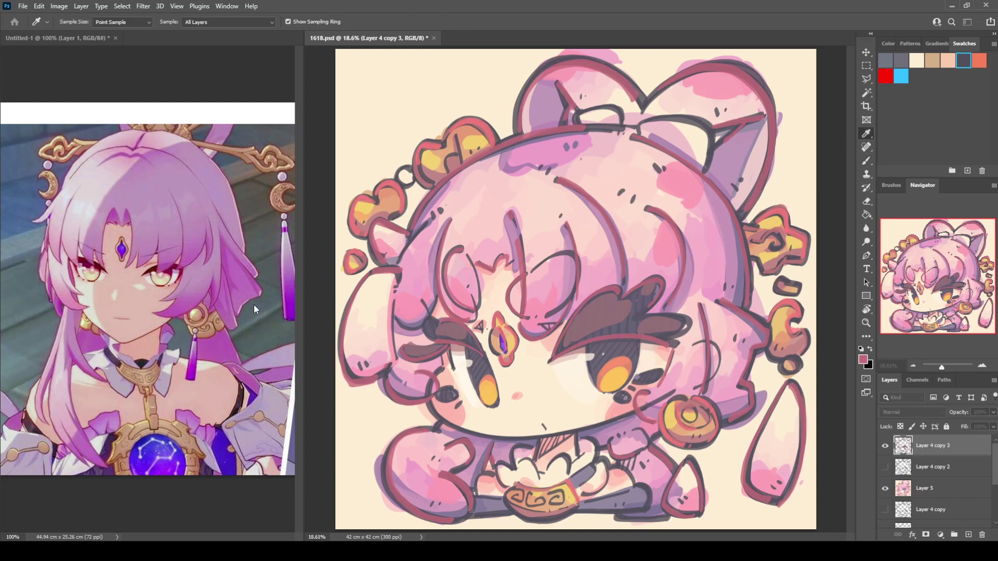
pyautogui.click(283, 304)
pyautogui.moveTo(376, 273)
pyautogui.mouseDown()
pyautogui.moveTo(393, 270)
pyautogui.moveTo(367, 277)
pyautogui.moveTo(349, 314)
pyautogui.moveTo(346, 379)
pyautogui.mouseUp()
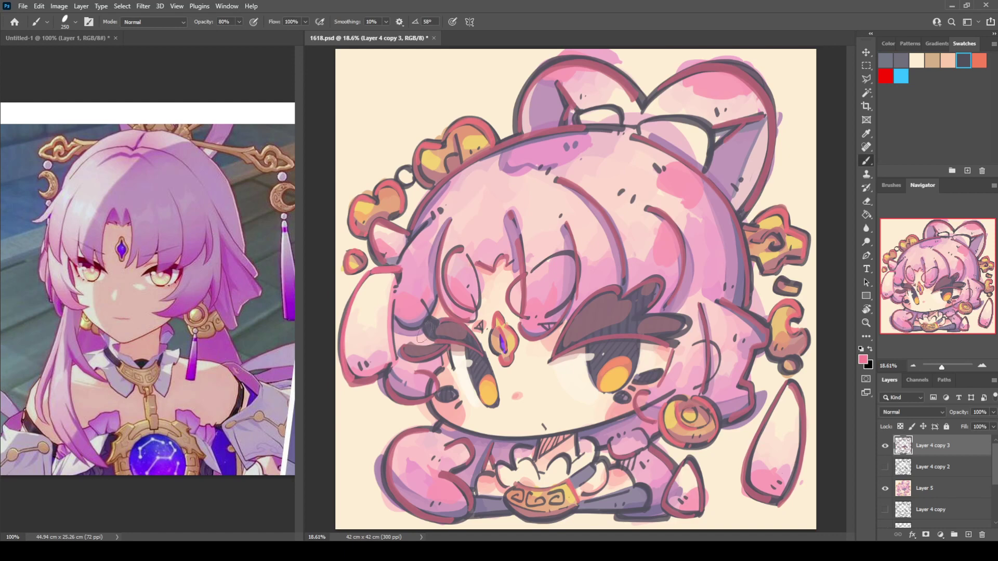
pyautogui.moveTo(431, 427)
pyautogui.mouseDown()
pyautogui.moveTo(392, 452)
pyautogui.moveTo(388, 486)
pyautogui.moveTo(408, 509)
pyautogui.mouseUp()
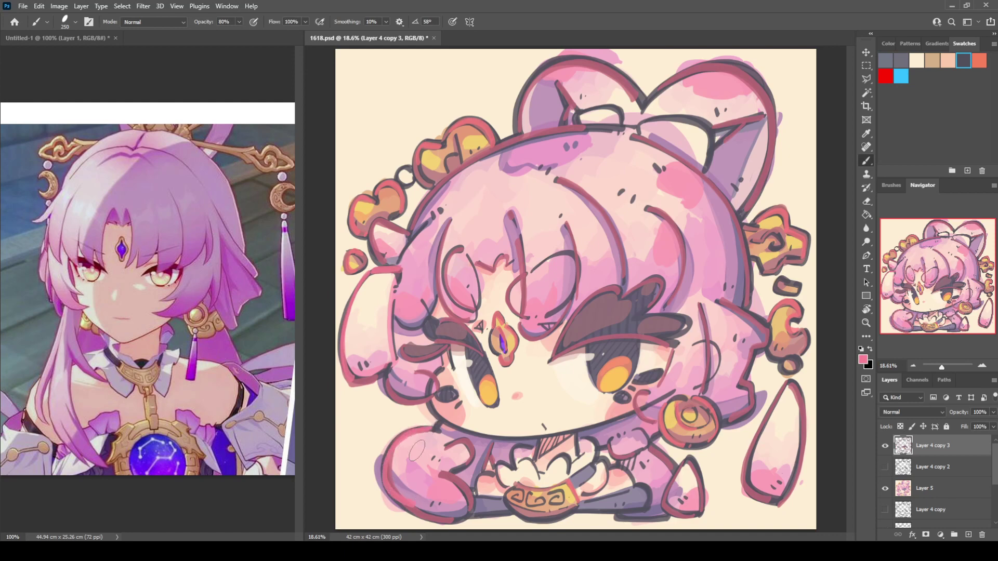
pyautogui.moveTo(518, 244); pyautogui.dragTo(524, 308)
pyautogui.moveTo(467, 255)
pyautogui.mouseDown()
pyautogui.moveTo(479, 284)
pyautogui.moveTo(473, 302)
pyautogui.mouseUp()
pyautogui.moveTo(439, 198)
pyautogui.mouseDown()
pyautogui.moveTo(423, 211)
pyautogui.moveTo(486, 152)
pyautogui.moveTo(562, 126)
pyautogui.mouseUp()
pyautogui.moveTo(527, 95)
pyautogui.mouseDown()
pyautogui.moveTo(537, 75)
pyautogui.moveTo(564, 60)
pyautogui.moveTo(609, 66)
pyautogui.moveTo(629, 89)
pyautogui.moveTo(683, 86)
pyautogui.moveTo(659, 94)
pyautogui.moveTo(709, 66)
pyautogui.moveTo(749, 73)
pyautogui.moveTo(764, 125)
pyautogui.moveTo(725, 134)
pyautogui.mouseUp()
pyautogui.moveTo(643, 126)
pyautogui.mouseDown()
pyautogui.moveTo(673, 119)
pyautogui.moveTo(713, 154)
pyautogui.mouseUp()
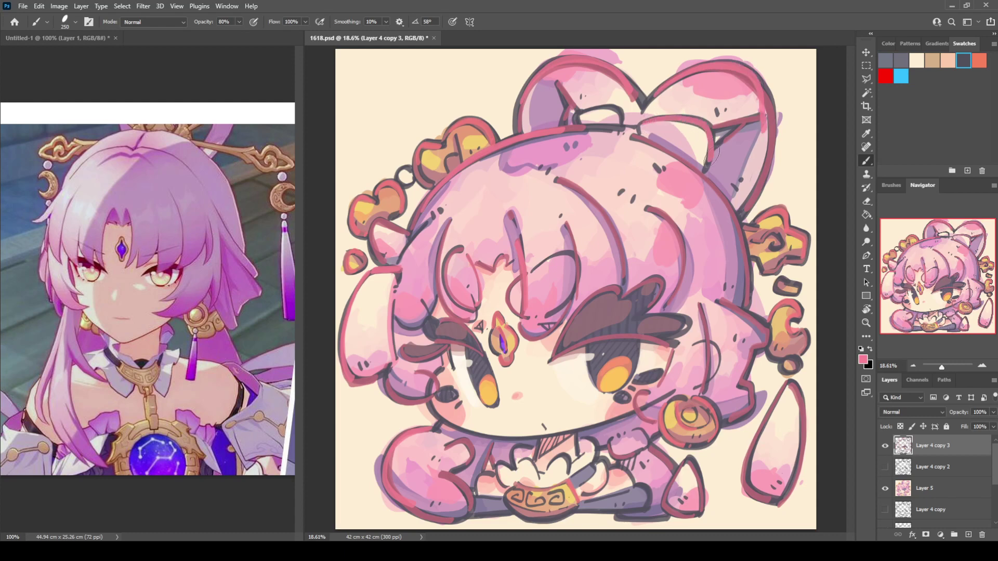
# Step: Add brighter pink accents to the outlines of the right locks, the tassel and the curved strands across the head
pyautogui.moveTo(698, 304); pyautogui.dragTo(704, 383)
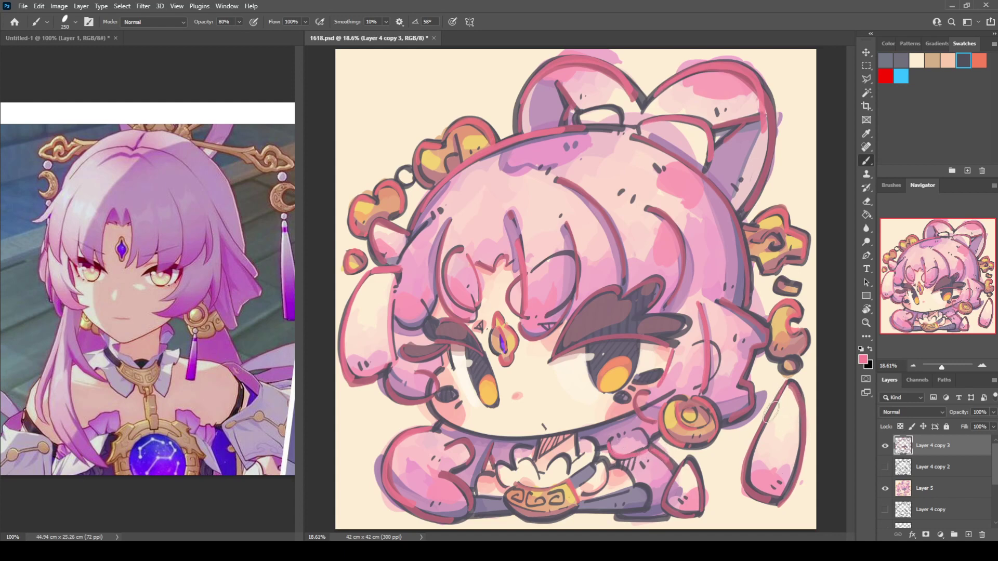
pyautogui.moveTo(771, 412)
pyautogui.mouseDown()
pyautogui.moveTo(750, 453)
pyautogui.moveTo(754, 485)
pyautogui.moveTo(769, 497)
pyautogui.mouseUp()
pyautogui.moveTo(731, 296)
pyautogui.mouseDown()
pyautogui.moveTo(769, 326)
pyautogui.moveTo(775, 347)
pyautogui.mouseUp()
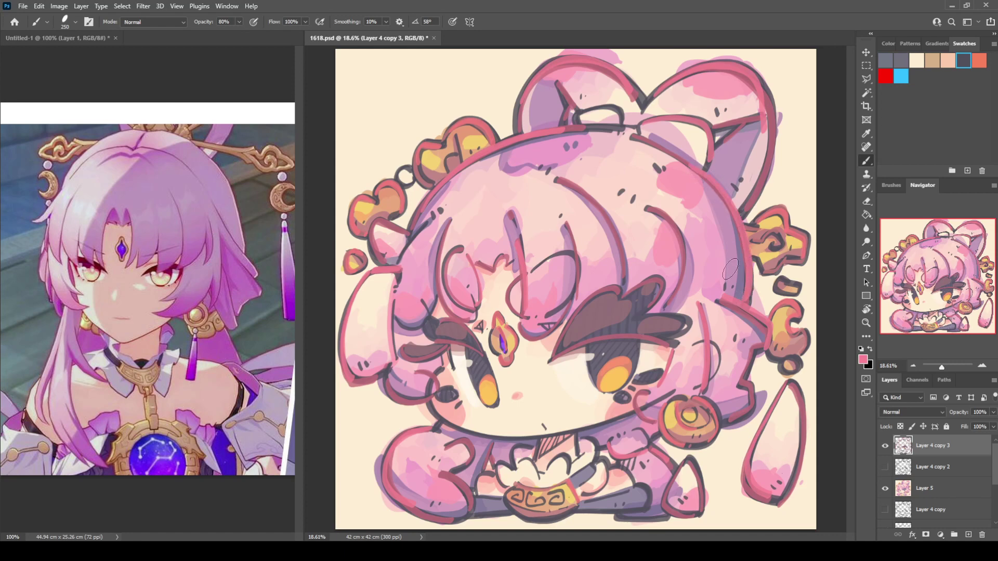
pyautogui.moveTo(652, 209)
pyautogui.mouseDown()
pyautogui.moveTo(671, 220)
pyautogui.moveTo(680, 258)
pyautogui.mouseUp()
pyautogui.moveTo(555, 179); pyautogui.dragTo(601, 224)
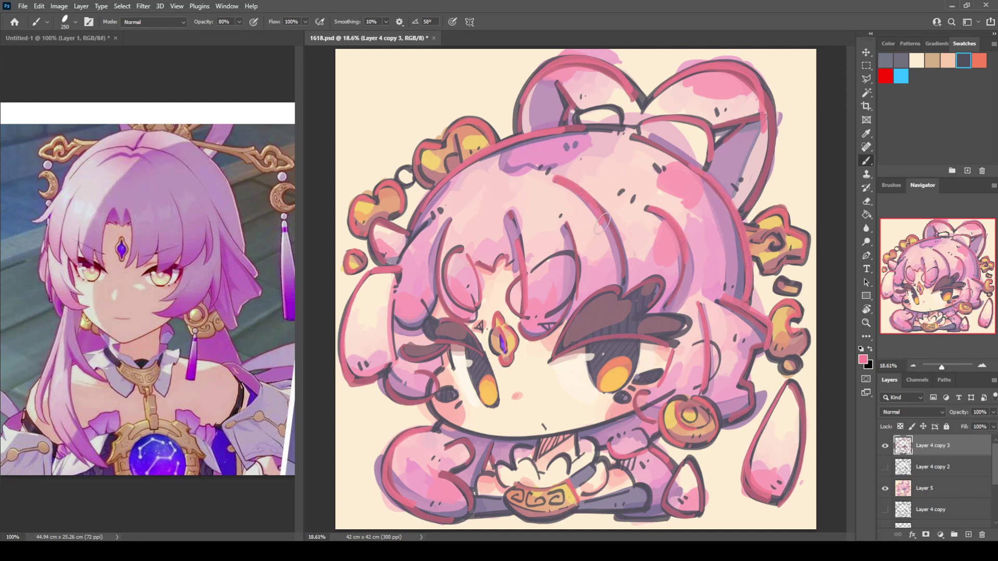
pyautogui.moveTo(451, 214)
pyautogui.mouseDown()
pyautogui.moveTo(437, 259)
pyautogui.moveTo(398, 258)
pyautogui.moveTo(436, 220)
pyautogui.mouseUp()
# Step: Pick a salmon pink for the face outline
pyautogui.press('i')
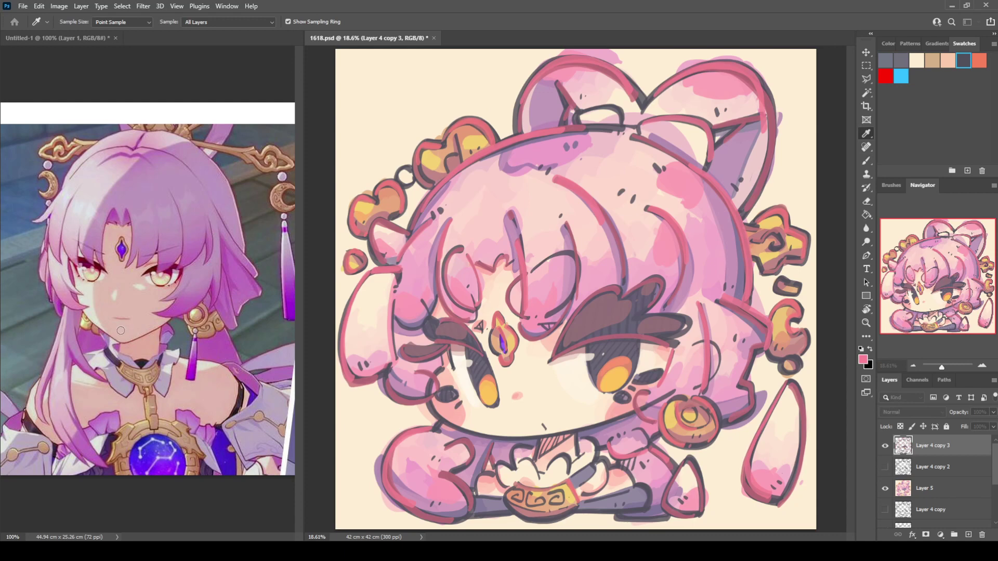
pyautogui.press('b')
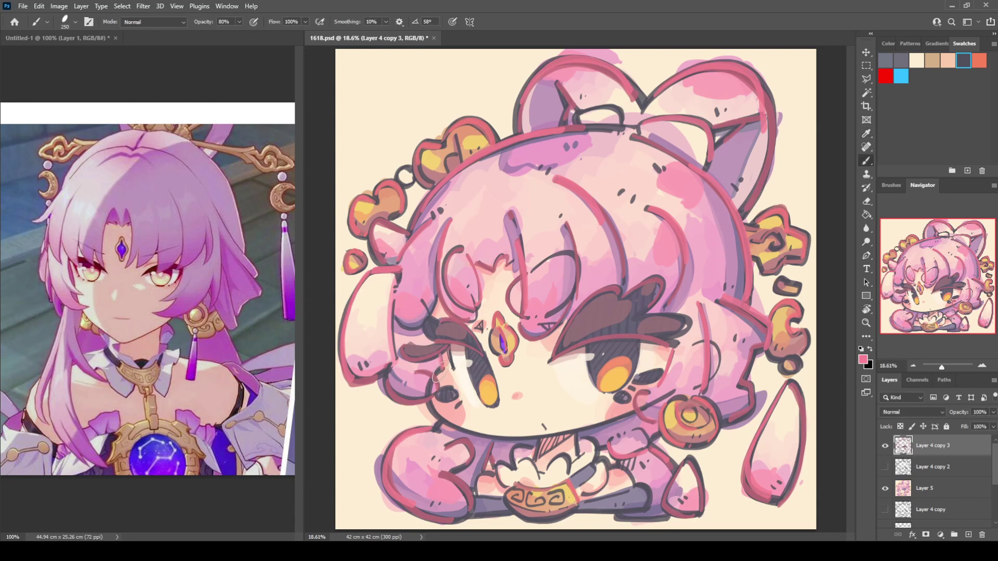
pyautogui.moveTo(429, 387)
pyautogui.mouseDown()
pyautogui.moveTo(451, 426)
pyautogui.moveTo(537, 440)
pyautogui.moveTo(665, 400)
pyautogui.mouseUp()
pyautogui.hotkey('ctrl', 'z')
pyautogui.moveTo(442, 368)
pyautogui.mouseDown()
pyautogui.moveTo(432, 409)
pyautogui.moveTo(456, 428)
pyautogui.moveTo(505, 441)
pyautogui.moveTo(567, 438)
pyautogui.moveTo(681, 391)
pyautogui.mouseUp()
pyautogui.hotkey('ctrl', 'z')
pyautogui.moveTo(430, 384)
pyautogui.mouseDown()
pyautogui.moveTo(450, 423)
pyautogui.moveTo(485, 435)
pyautogui.moveTo(543, 435)
pyautogui.moveTo(673, 396)
pyautogui.moveTo(676, 372)
pyautogui.mouseUp()
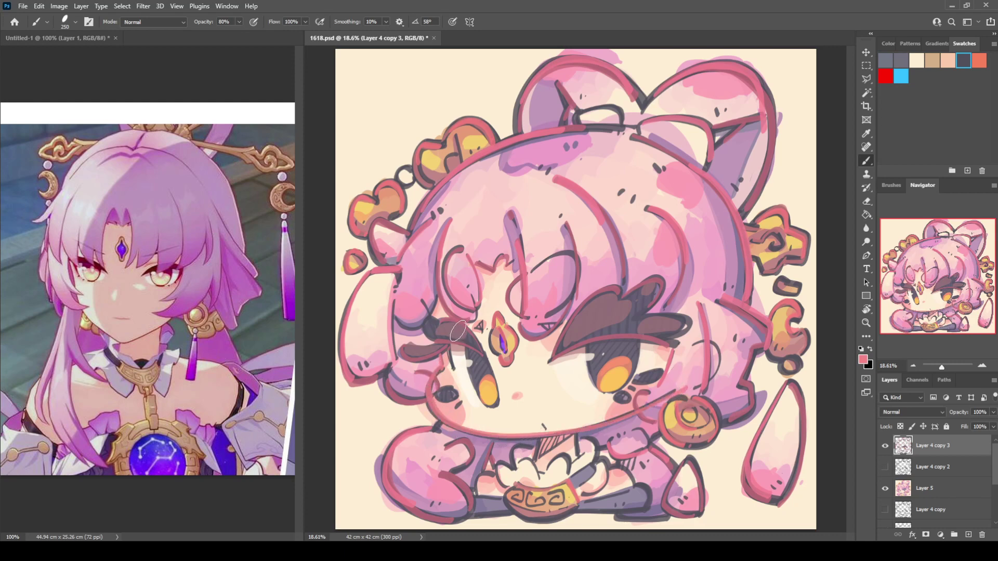
pyautogui.hotkey('ctrl', 'z')
pyautogui.moveTo(435, 374)
pyautogui.mouseDown()
pyautogui.moveTo(433, 420)
pyautogui.moveTo(464, 435)
pyautogui.moveTo(546, 439)
pyautogui.moveTo(649, 406)
pyautogui.moveTo(676, 392)
pyautogui.mouseUp()
pyautogui.hotkey('ctrl', 'z')
pyautogui.moveTo(441, 370)
pyautogui.mouseDown()
pyautogui.moveTo(433, 407)
pyautogui.moveTo(462, 430)
pyautogui.moveTo(528, 436)
pyautogui.moveTo(608, 422)
pyautogui.moveTo(676, 396)
pyautogui.mouseUp()
pyautogui.hotkey('ctrl', 'z')
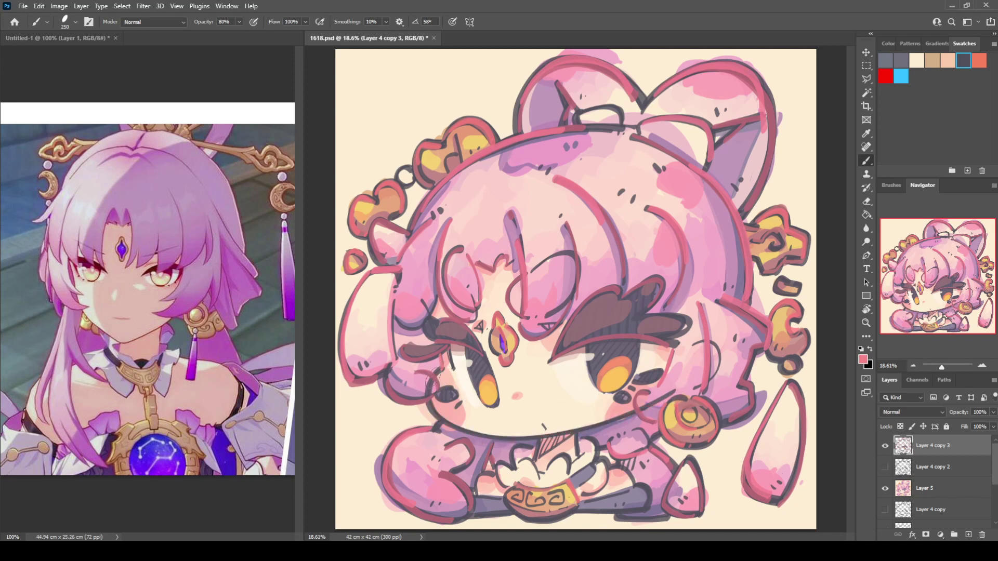
# Step: Tint the face contour from cheek to cheek and the neck and ruffled collar outlines salmon pink
pyautogui.moveTo(440, 370)
pyautogui.mouseDown()
pyautogui.moveTo(433, 412)
pyautogui.moveTo(461, 431)
pyautogui.moveTo(523, 438)
pyautogui.moveTo(601, 424)
pyautogui.moveTo(681, 390)
pyautogui.mouseUp()
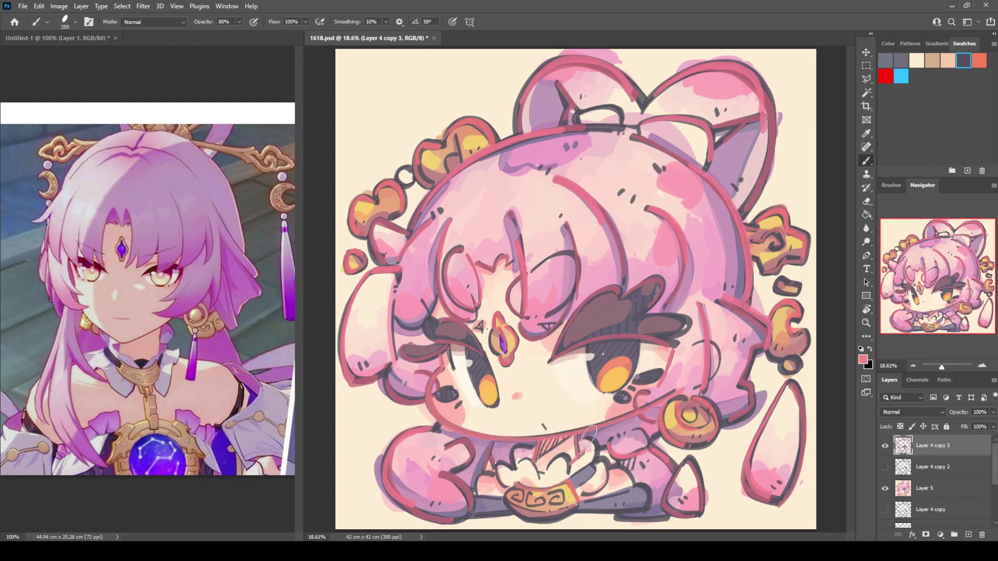
pyautogui.moveTo(589, 436)
pyautogui.mouseDown()
pyautogui.moveTo(594, 460)
pyautogui.moveTo(555, 460)
pyautogui.moveTo(541, 482)
pyautogui.moveTo(536, 466)
pyautogui.moveTo(518, 462)
pyautogui.moveTo(519, 449)
pyautogui.moveTo(503, 487)
pyautogui.mouseUp()
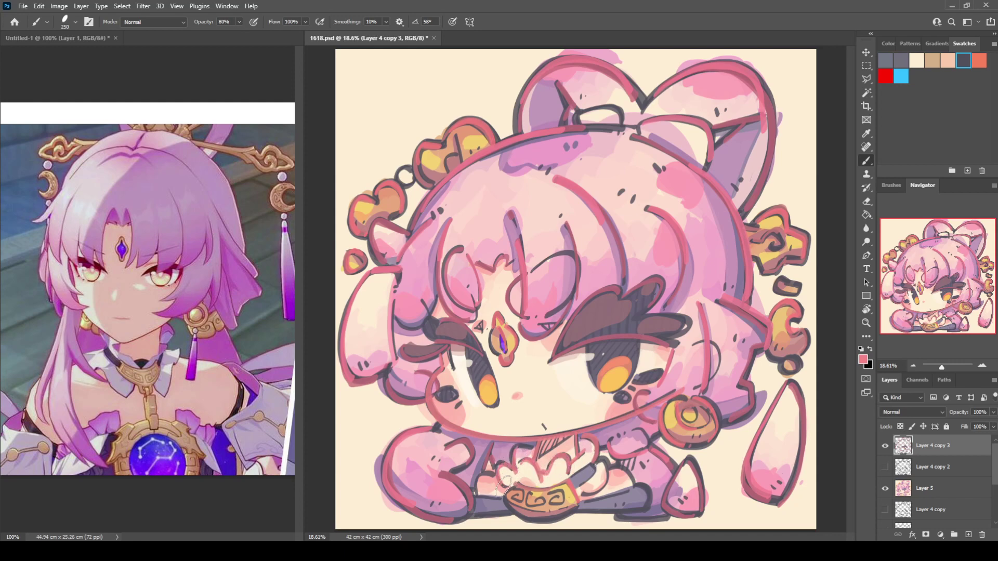
pyautogui.moveTo(603, 472)
pyautogui.mouseDown()
pyautogui.moveTo(598, 492)
pyautogui.moveTo(616, 468)
pyautogui.moveTo(634, 489)
pyautogui.mouseUp()
pyautogui.moveTo(493, 472); pyautogui.dragTo(476, 498)
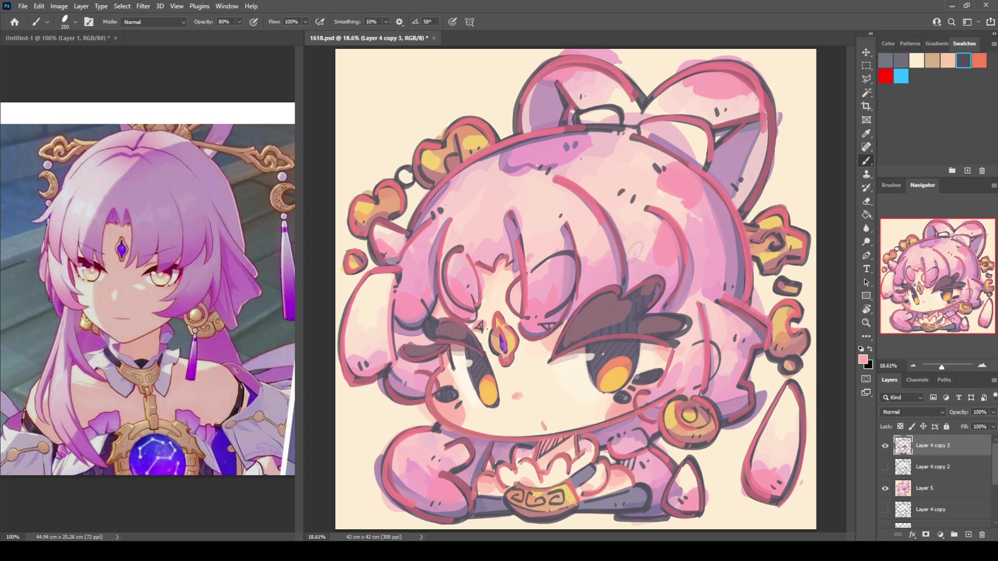
# Step: Sample a pale cream from the face and paint thin light strokes along the outer edges of the left eye's lashes
pyautogui.keyDown('alt'); pyautogui.click(477, 367); pyautogui.keyUp('alt')
pyautogui.moveTo(403, 348); pyautogui.dragTo(438, 360)
pyautogui.moveTo(440, 319); pyautogui.dragTo(435, 338)
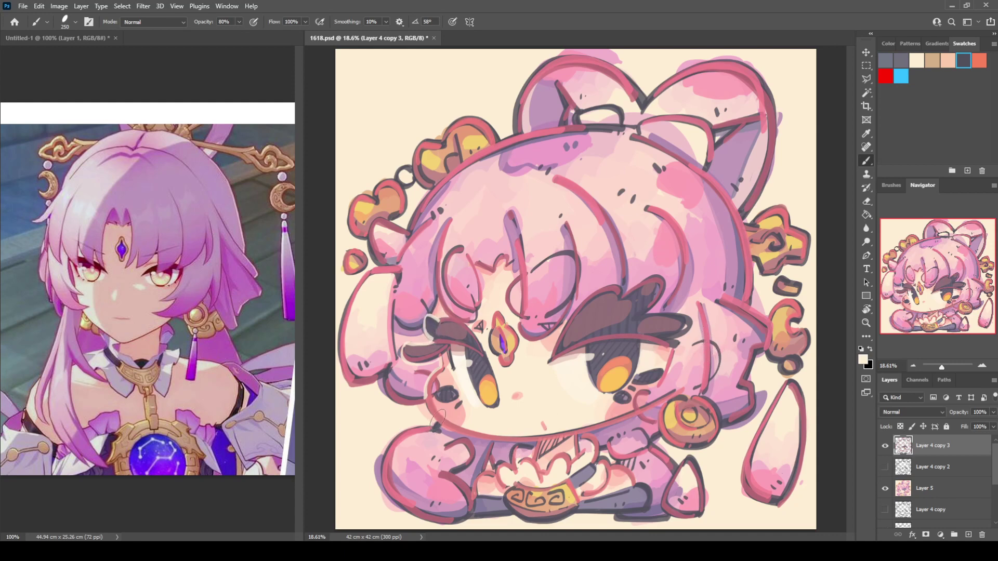
# Step: Sample pale cream tones from the skin and paint a thin light line beneath the lower face contour, plus a light touch on the right eye
pyautogui.moveTo(441, 421); pyautogui.dragTo(539, 437)
pyautogui.hotkey('ctrl', 'z')
pyautogui.keyDown('alt'); pyautogui.click(574, 416); pyautogui.keyUp('alt')
pyautogui.moveTo(437, 376); pyautogui.dragTo(431, 387)
pyautogui.keyDown('alt'); pyautogui.click(496, 424); pyautogui.keyUp('alt')
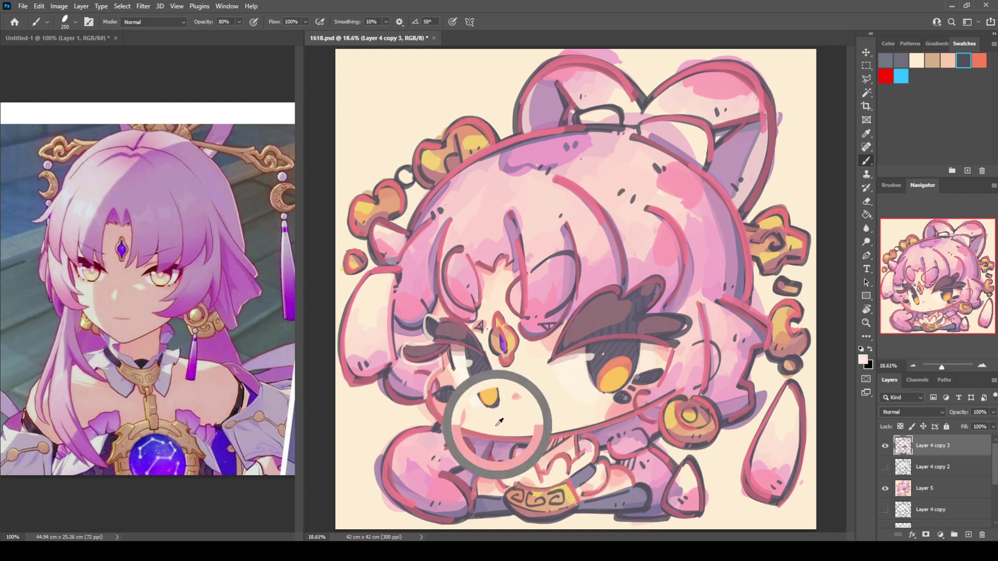
pyautogui.moveTo(457, 436); pyautogui.dragTo(512, 443)
pyautogui.hotkey('ctrl', 'z')
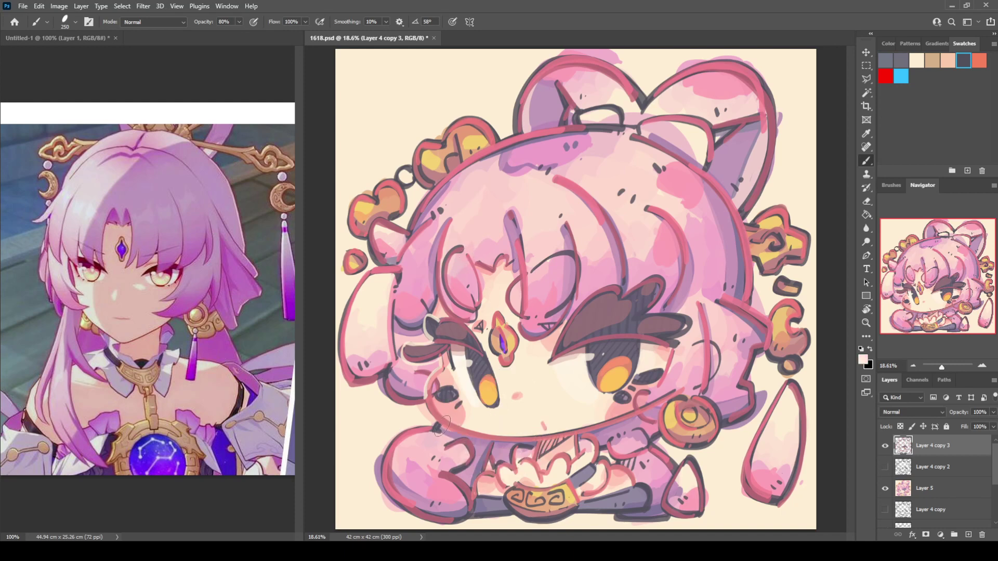
pyautogui.moveTo(442, 427)
pyautogui.mouseDown()
pyautogui.moveTo(525, 442)
pyautogui.moveTo(507, 460)
pyautogui.mouseUp()
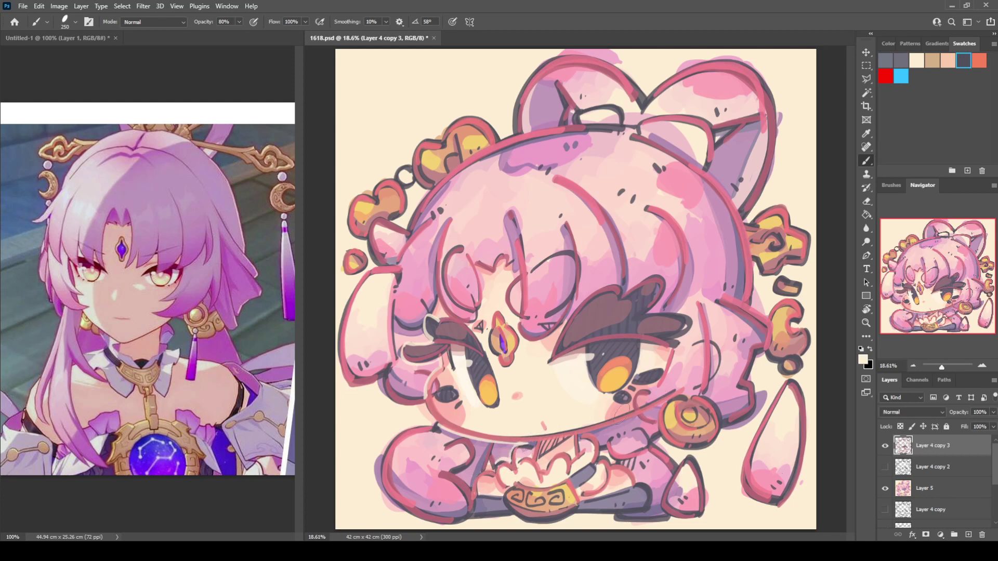
pyautogui.moveTo(619, 422); pyautogui.dragTo(637, 404)
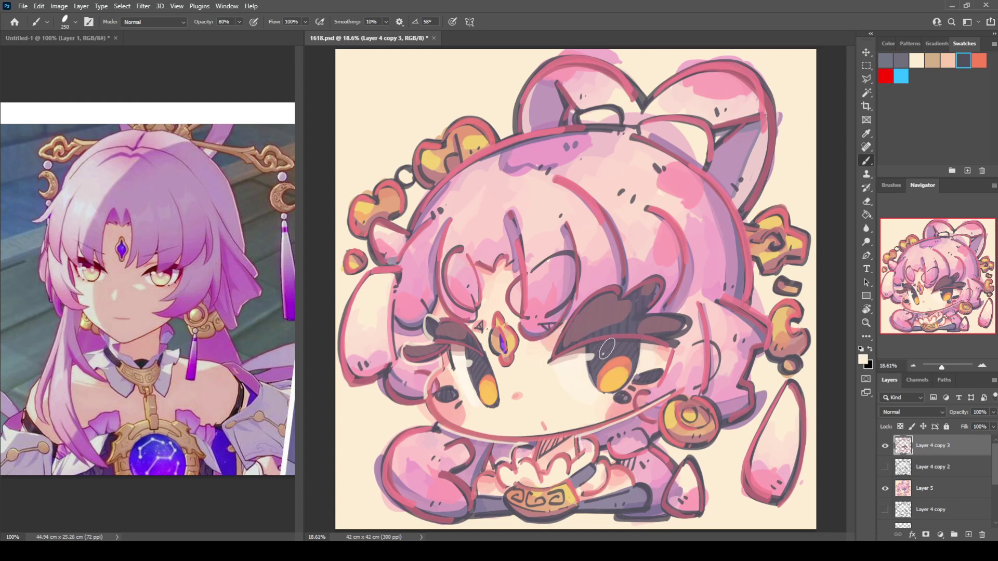
pyautogui.moveTo(597, 350); pyautogui.dragTo(615, 345)
# Step: Try to copy the colours inside the character's outline to a new layer, using an inverted Magic Wand selection of the background
pyautogui.press('w')
pyautogui.click(404, 120)
pyautogui.hotkey('ctrl', 'd')
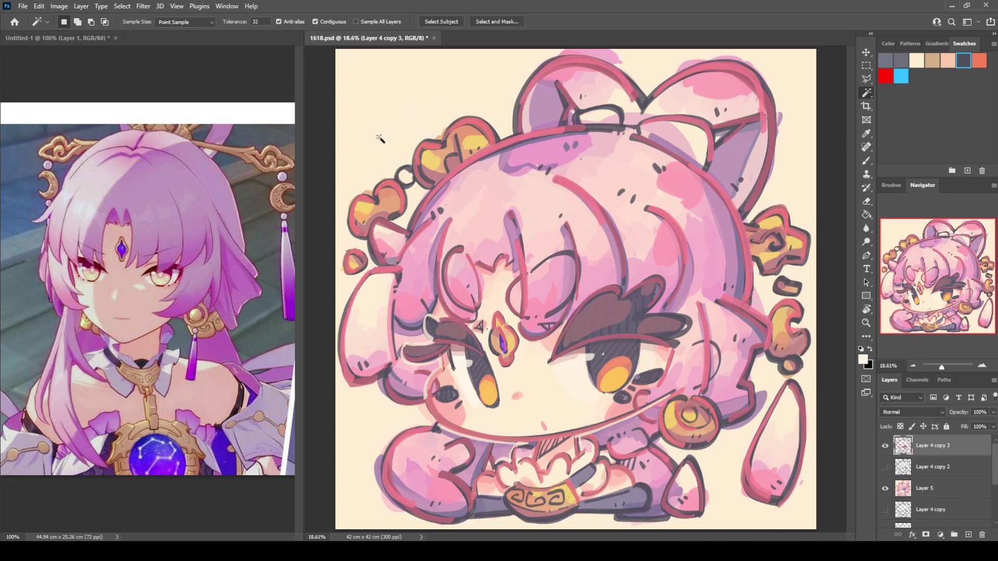
pyautogui.click(376, 138)
pyautogui.hotkey('ctrl', 'shift', 'i')
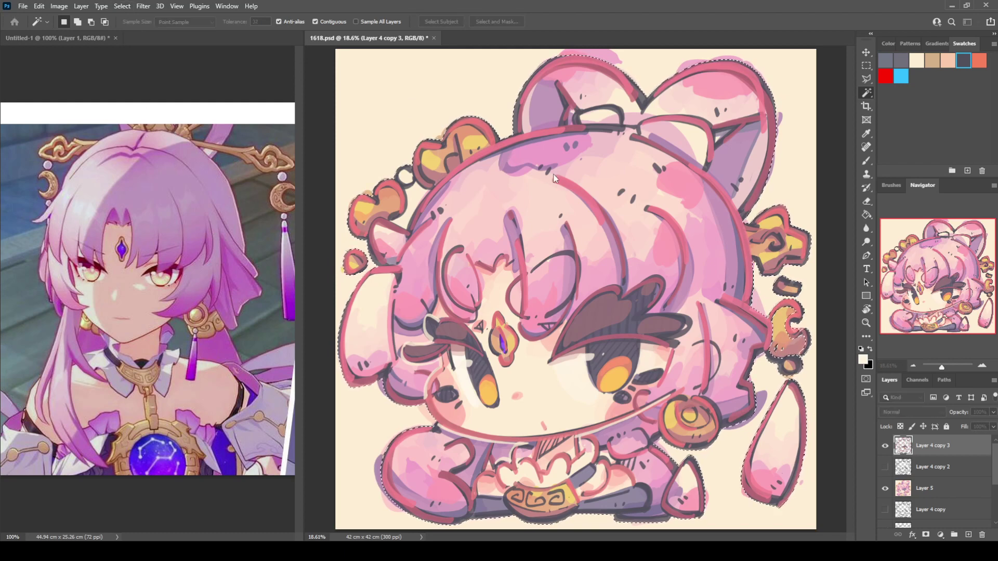
pyautogui.click(941, 495)
pyautogui.hotkey('ctrl', 'j')
pyautogui.click(886, 510)
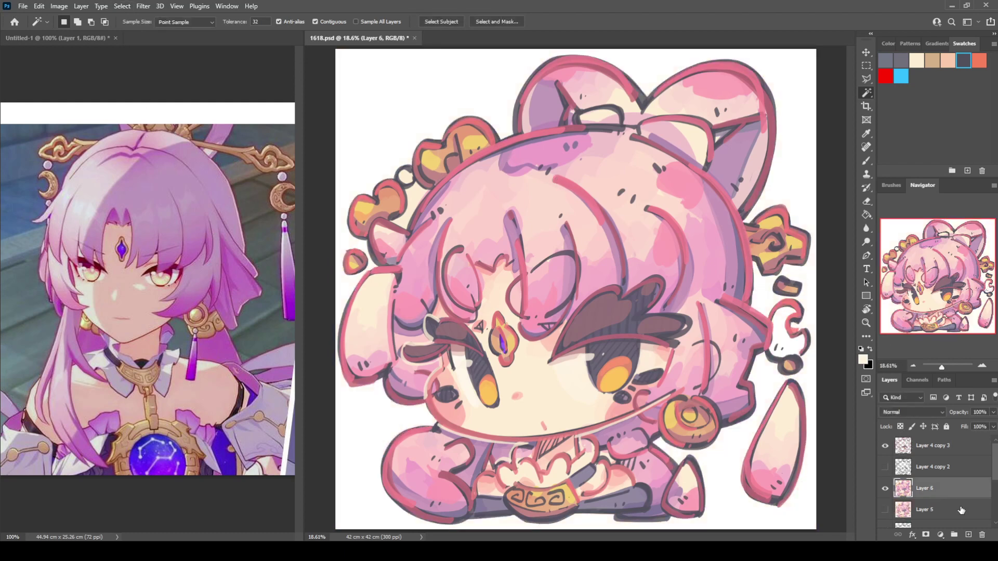
pyautogui.click(961, 506)
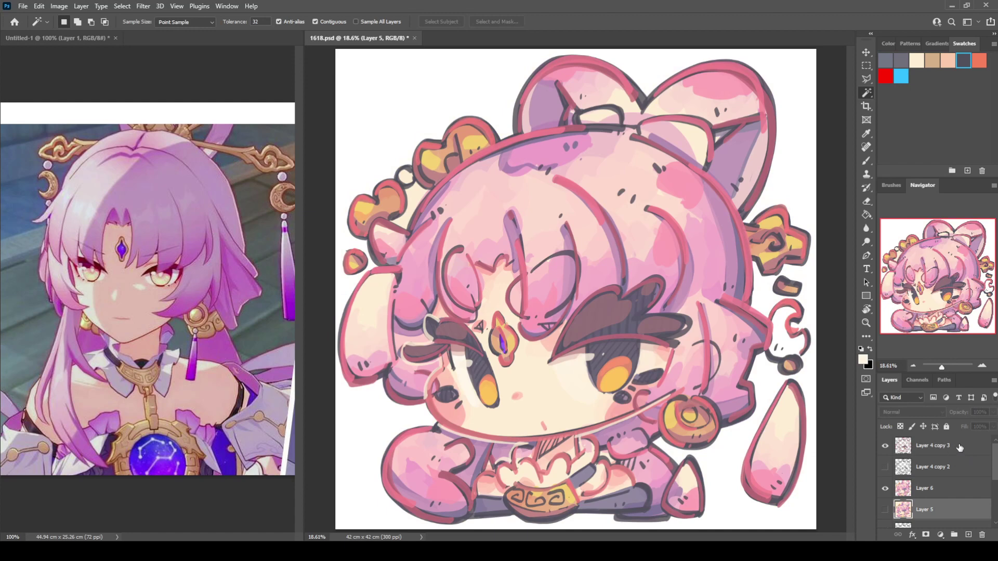
pyautogui.hotkey('ctrl', 'z')
pyautogui.click(933, 452)
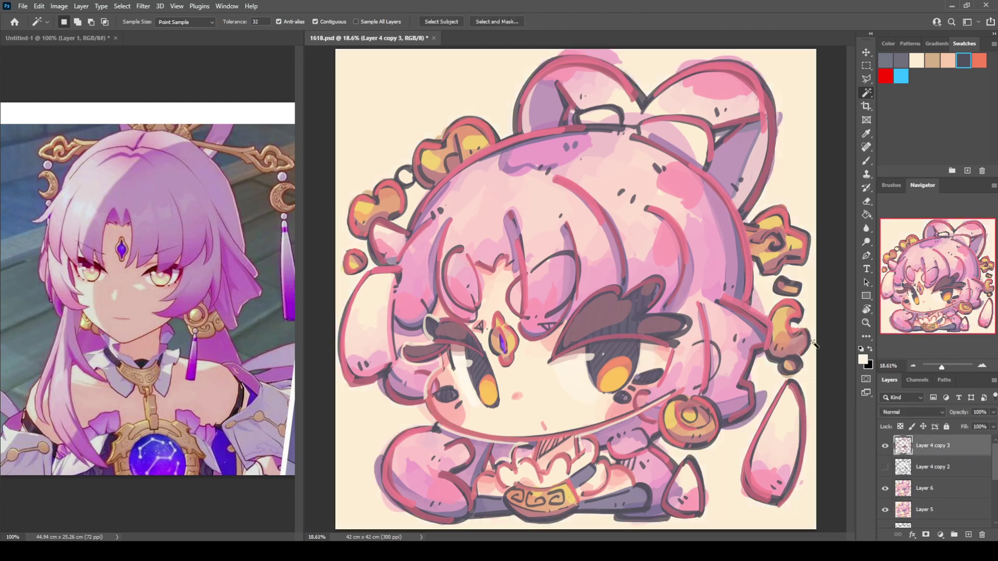
# Step: Close the gap in the right crescent earring's outline with a sampled dark line colour, and reselect the area inside the character's outline
pyautogui.press('b')
pyautogui.keyDown('alt'); pyautogui.click(802, 355); pyautogui.keyUp('alt')
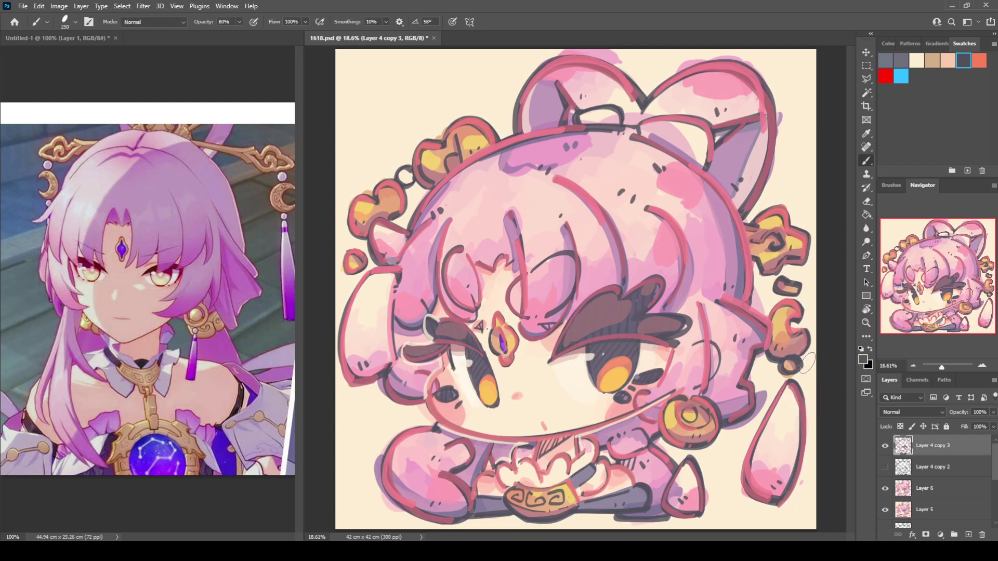
pyautogui.press('w')
pyautogui.click(803, 312)
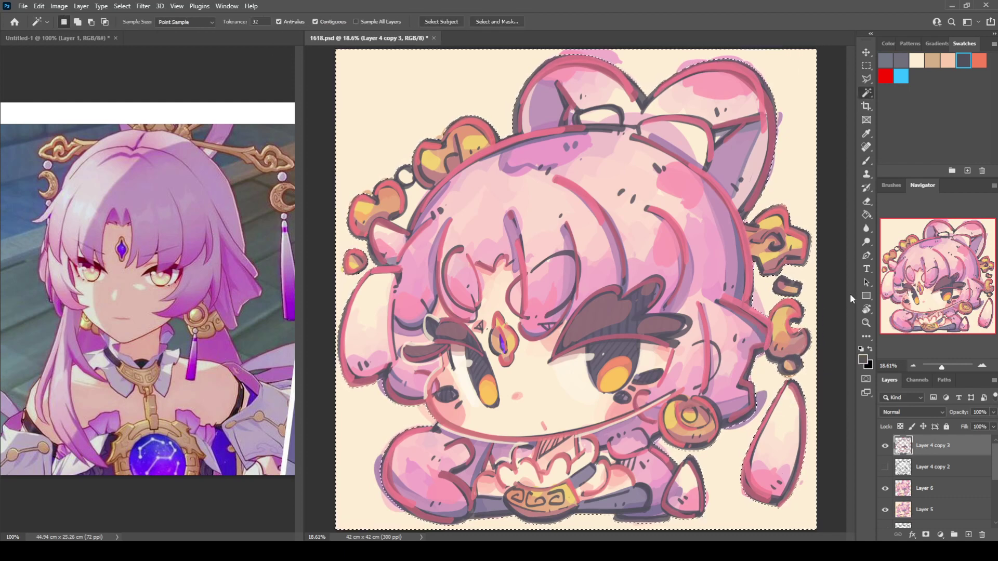
pyautogui.hotkey('ctrl', 'shift', 'i')
pyautogui.click(124, 8)
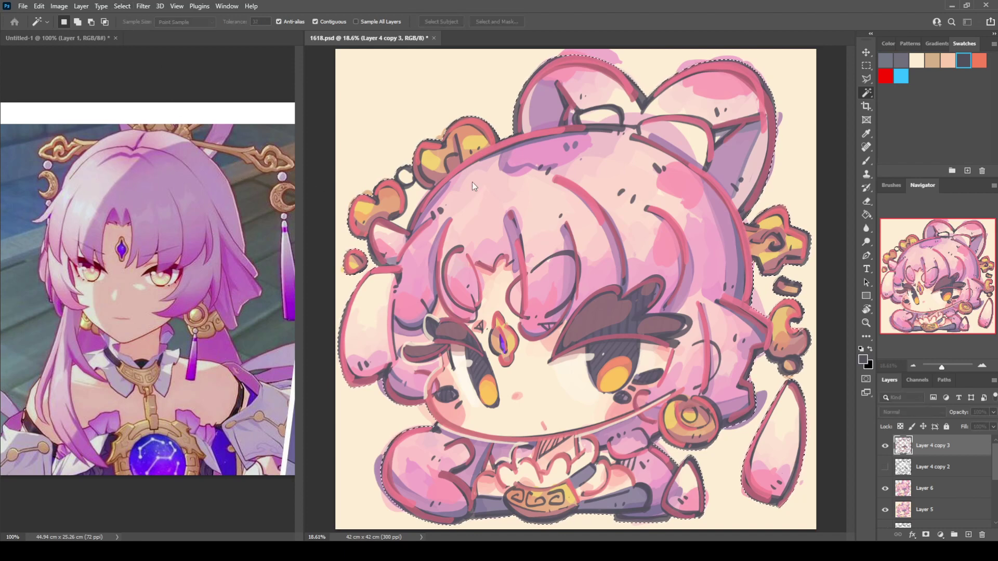
pyautogui.click(910, 490)
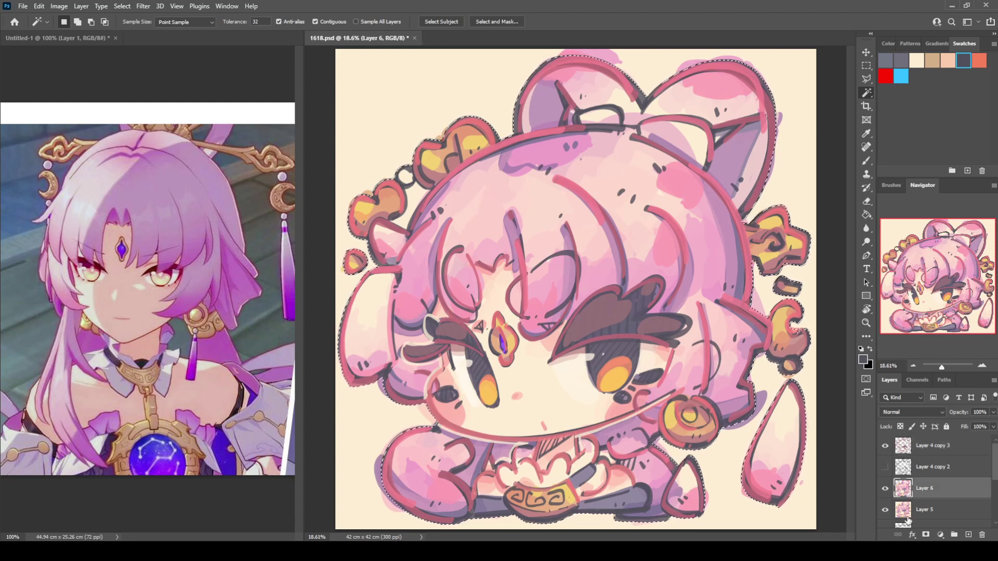
pyautogui.click(907, 513)
pyautogui.hotkey('ctrl', 'j')
pyautogui.click(910, 493)
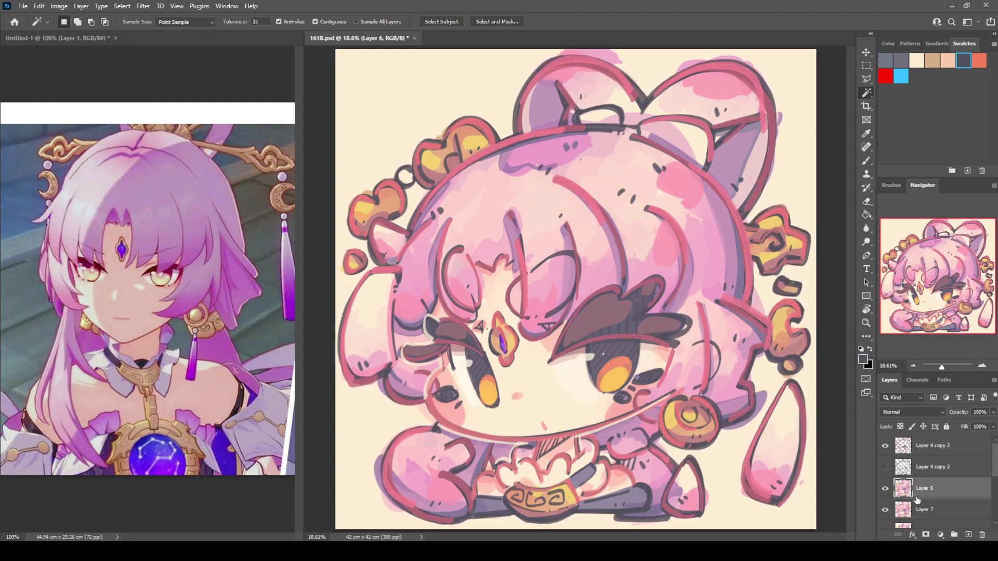
pyautogui.click(886, 511)
pyautogui.moveTo(993, 468); pyautogui.dragTo(990, 483)
pyautogui.hotkey('ctrl', 'z')
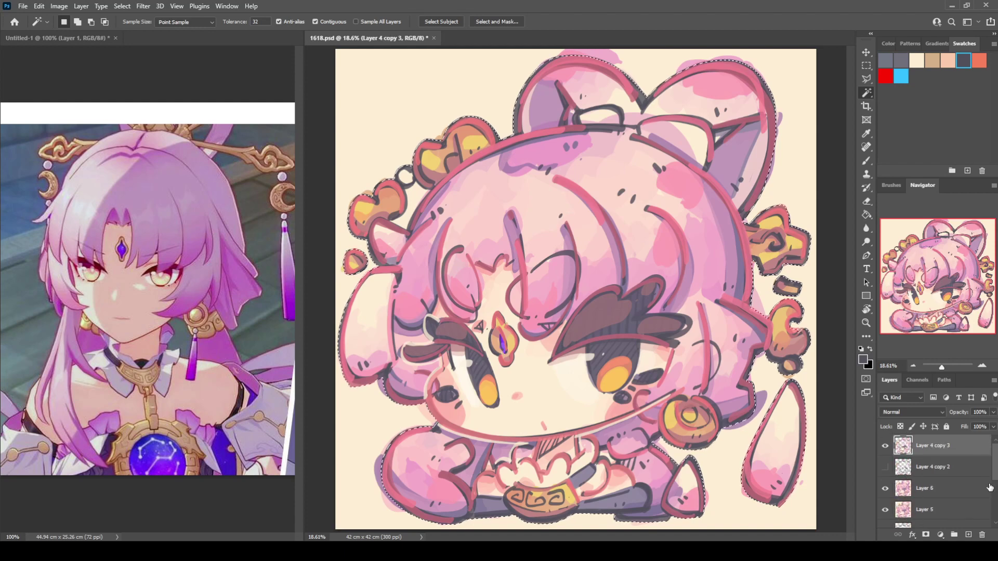
# Step: Replace Layer 6 with a new copy of Layer 5's colours inside the selection, and hide Layer 5
pyautogui.click(942, 498)
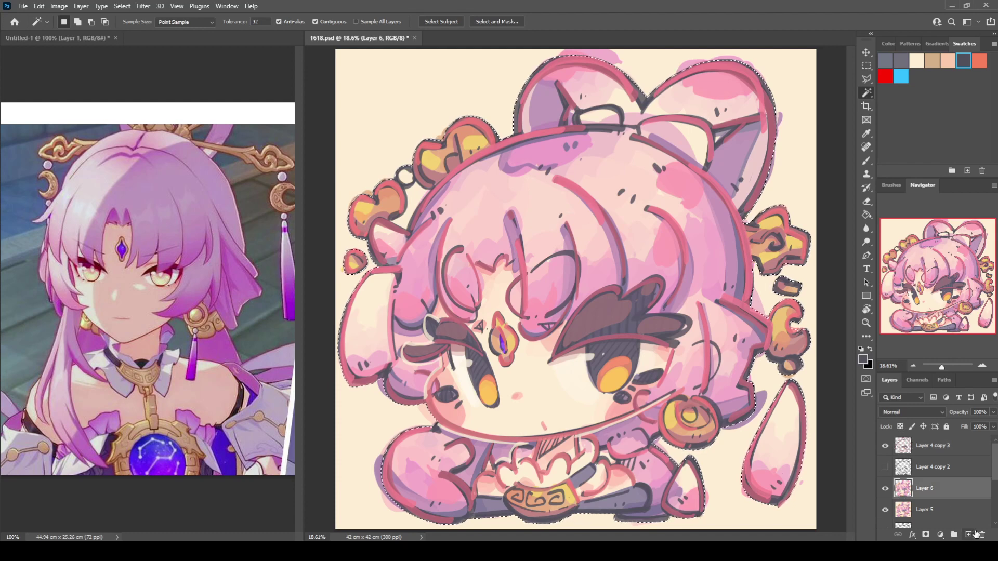
pyautogui.hotkey('ctrl', 'd')
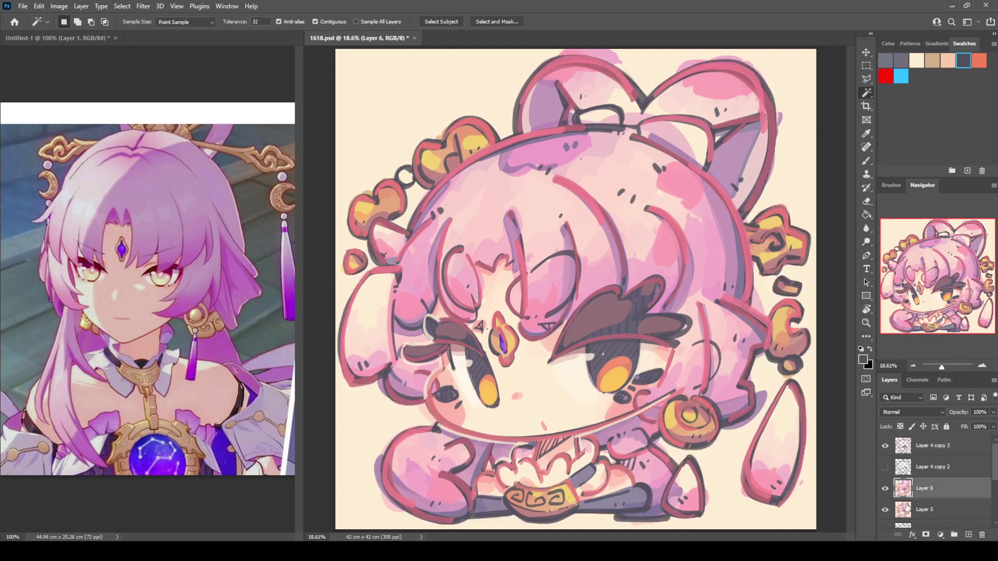
pyautogui.click(886, 510)
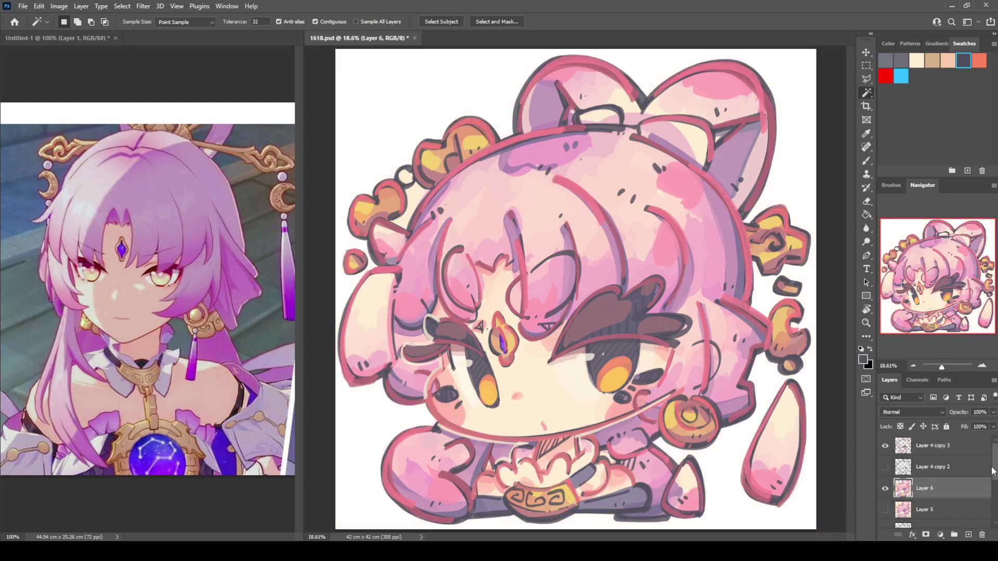
# Step: Select the enclosed background gaps around the hair loops, left ornaments and collar on the line art layer, and clear their colour from Layer 6
pyautogui.click(972, 454)
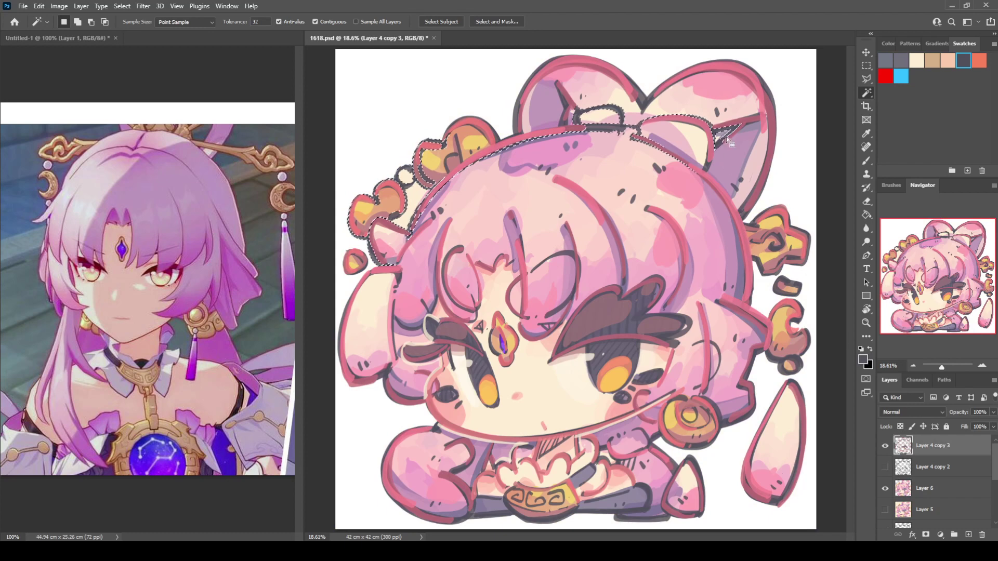
pyautogui.keyDown('shift'); pyautogui.click(571, 112); pyautogui.keyUp('shift')
pyautogui.keyDown('shift'); pyautogui.click(411, 198); pyautogui.keyUp('shift')
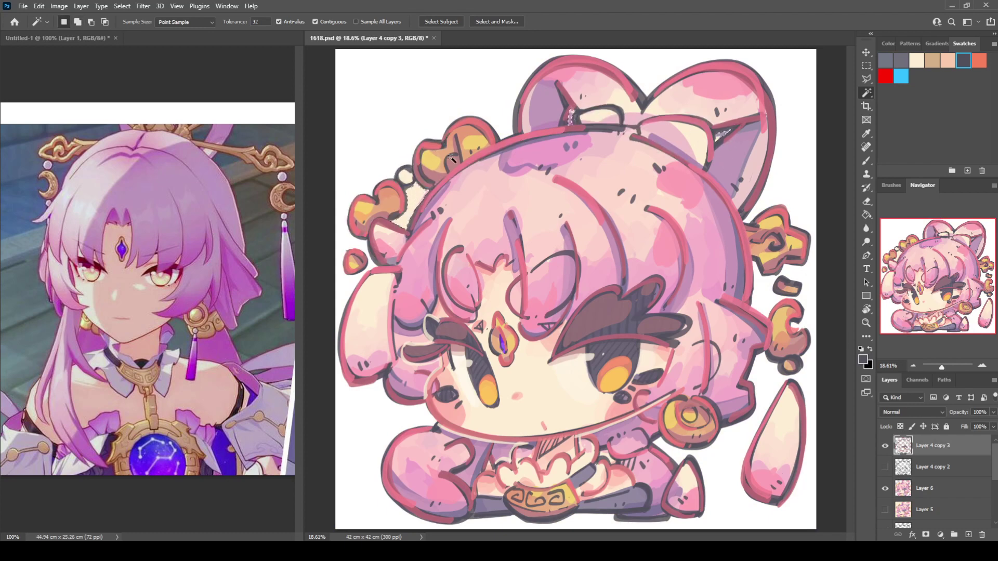
pyautogui.keyDown('shift'); pyautogui.click(489, 467); pyautogui.keyUp('shift')
pyautogui.keyDown('shift'); pyautogui.click(612, 457); pyautogui.keyUp('shift')
pyautogui.click(96, 184)
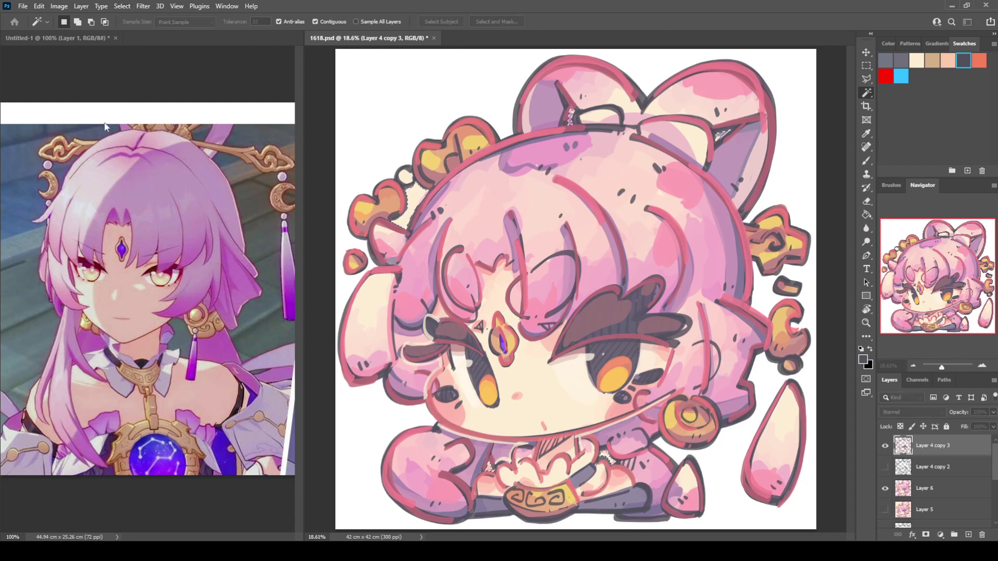
pyautogui.click(923, 492)
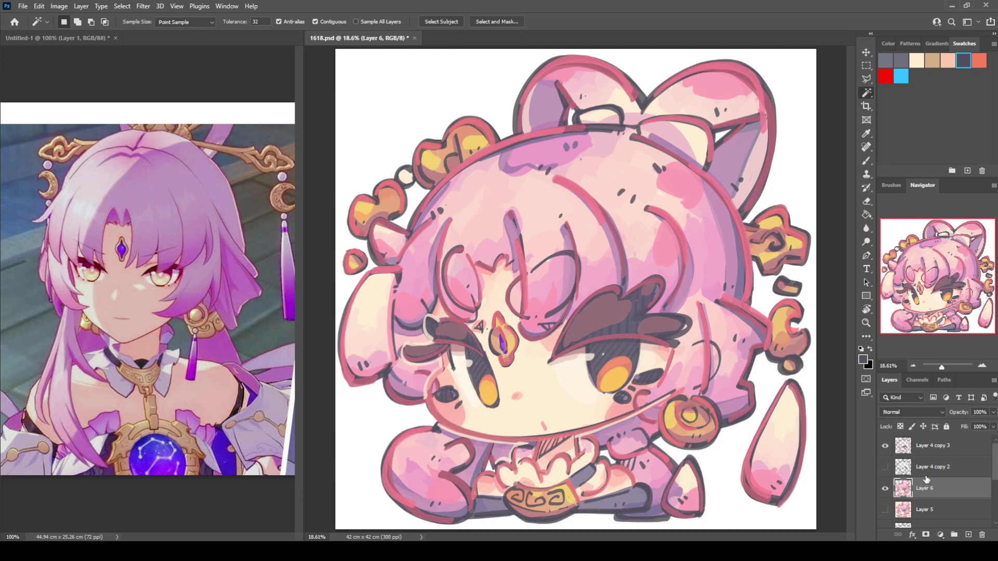
# Step: Duplicate the line art and colour layers, merge the duplicates into one character layer, and hide the originals
pyautogui.keyDown('shift'); pyautogui.click(938, 456); pyautogui.keyUp('shift')
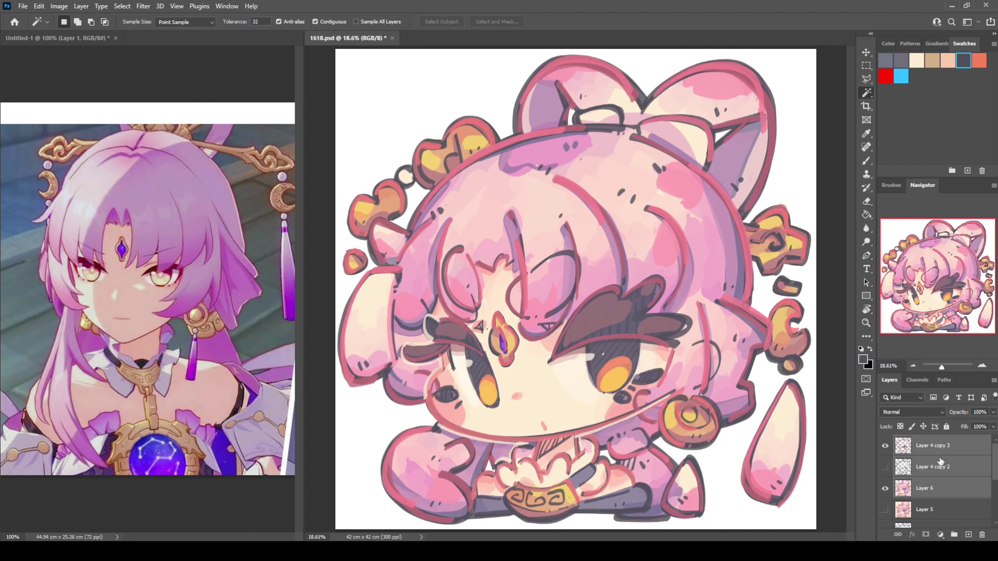
pyautogui.hotkey('ctrl', 'j')
pyautogui.hotkey('ctrl', 'e')
pyautogui.click(883, 468)
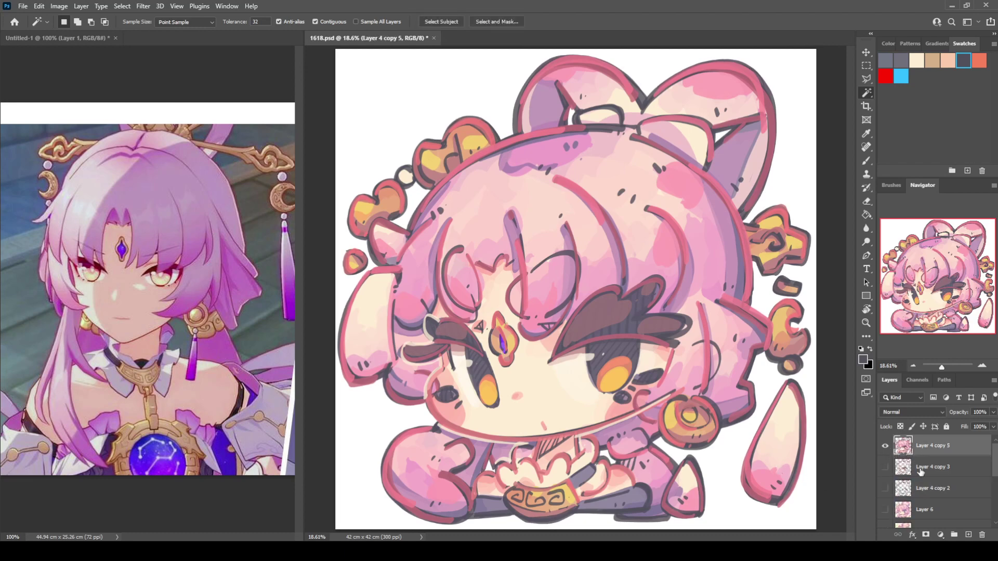
# Step: Try a blue stroke effect around the merged character layer
pyautogui.press('space')
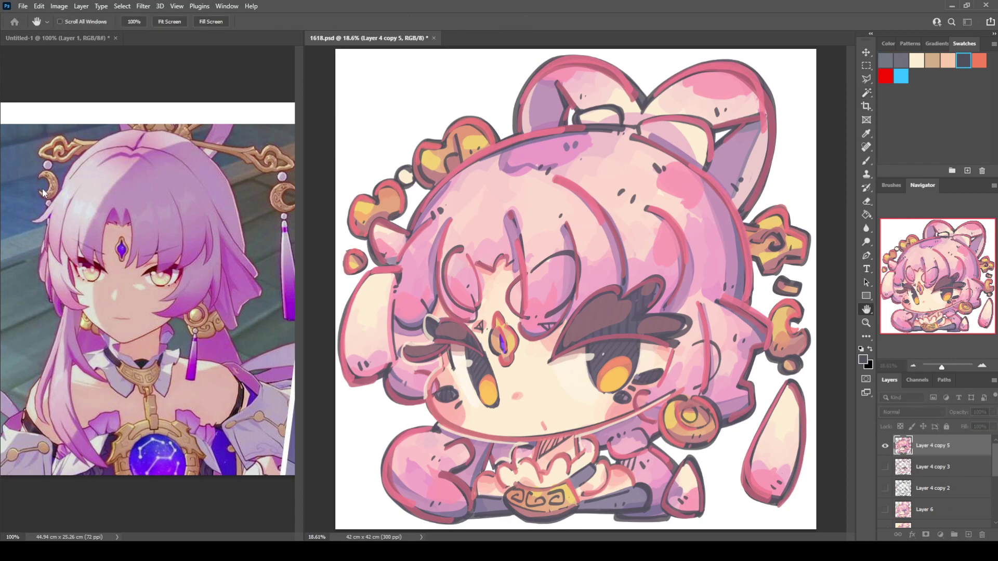
pyautogui.click(16, 148)
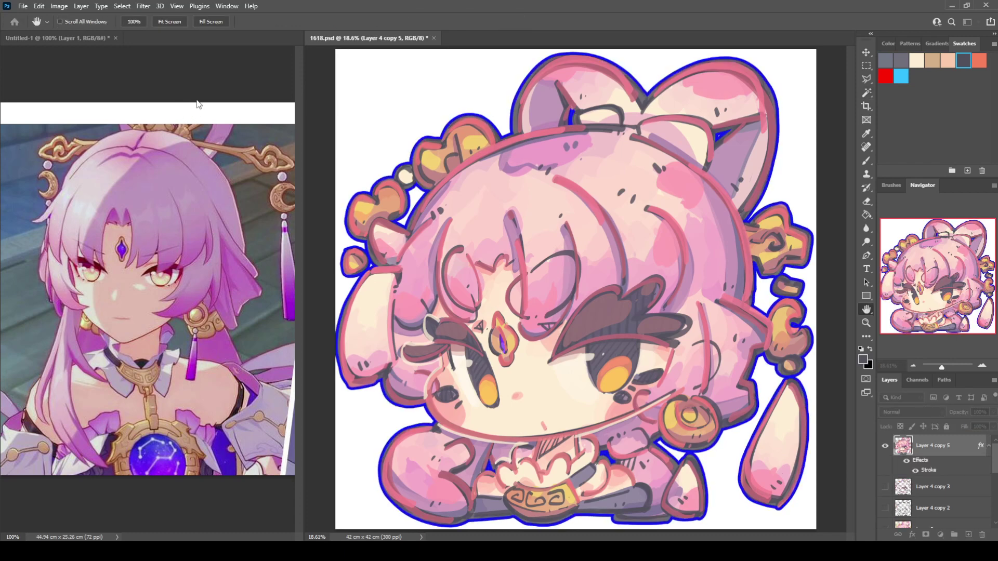
pyautogui.press('Escape')
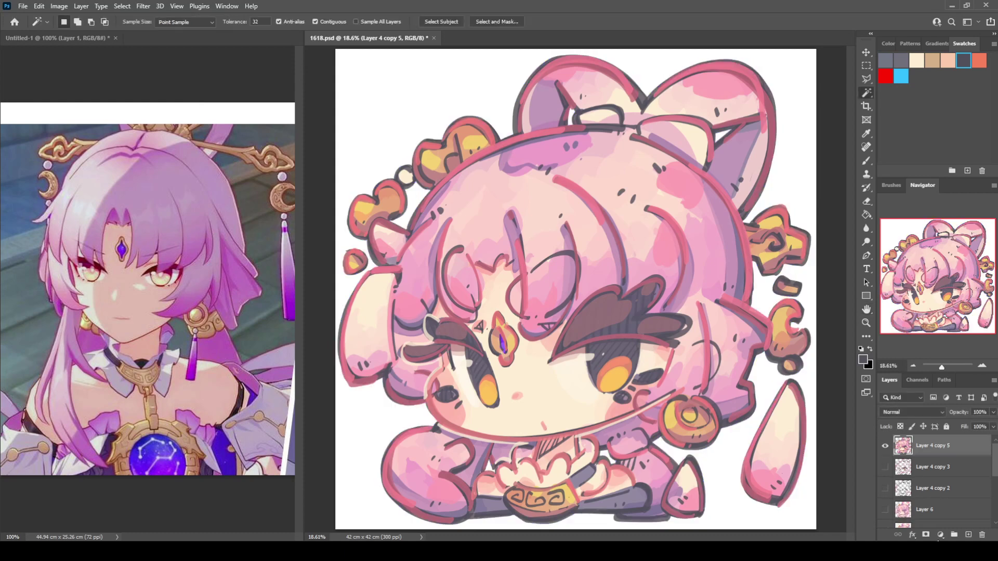
# Step: Add a new layer and handwrite a bold 1618 above the character's left ornaments in a pink sampled from the hair, at 100% opacity
pyautogui.click(968, 535)
pyautogui.press('b')
pyautogui.keyDown('alt'); pyautogui.click(700, 193); pyautogui.keyUp('alt')
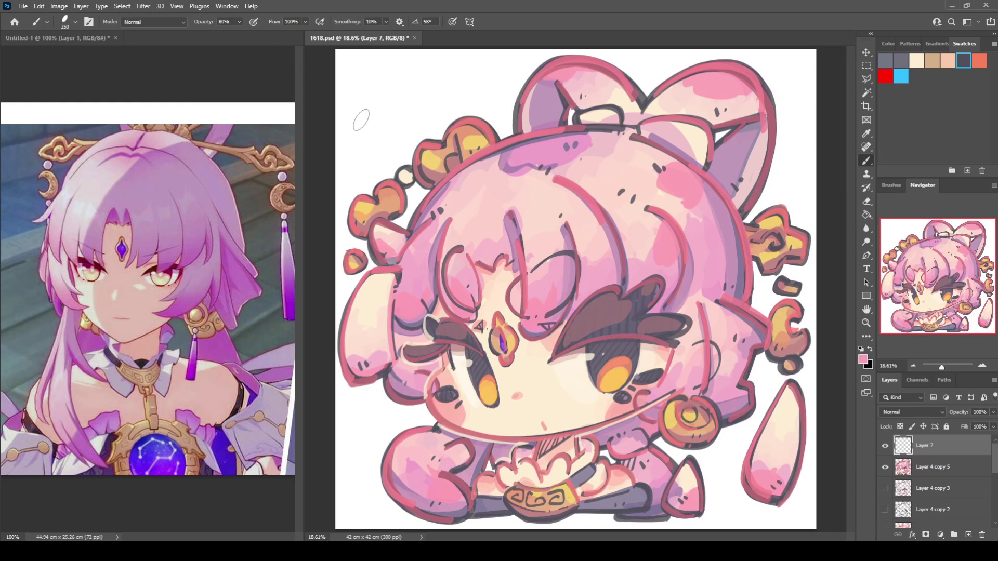
pyautogui.press('0')
pyautogui.moveTo(349, 70)
pyautogui.mouseDown()
pyautogui.moveTo(356, 91)
pyautogui.moveTo(371, 90)
pyautogui.moveTo(372, 79)
pyautogui.moveTo(367, 100)
pyautogui.moveTo(390, 96)
pyautogui.mouseUp()
pyautogui.moveTo(400, 62); pyautogui.dragTo(398, 111)
pyautogui.moveTo(432, 68)
pyautogui.mouseDown()
pyautogui.moveTo(413, 86)
pyautogui.moveTo(434, 78)
pyautogui.mouseUp()
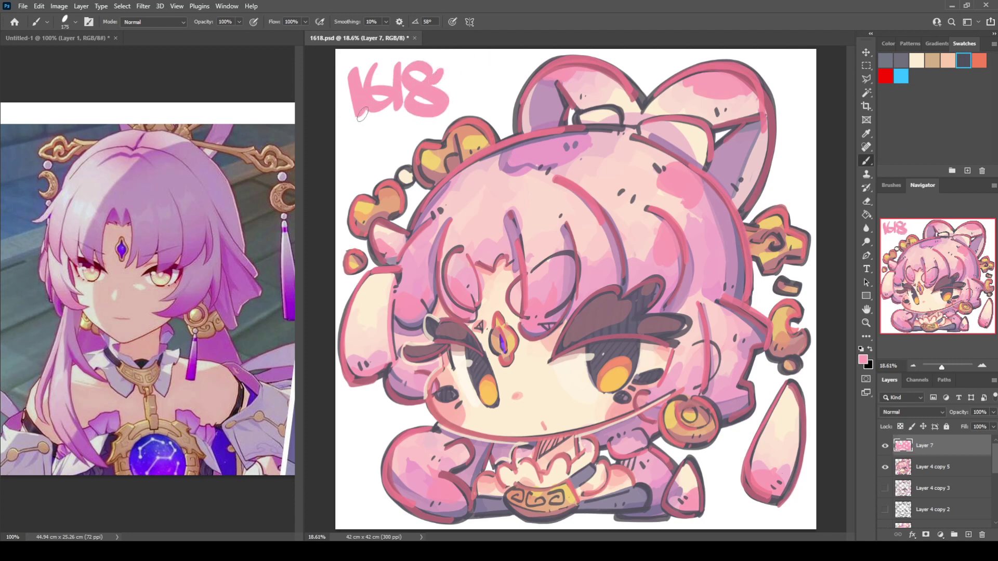
# Step: Shift the handwritten 1618 slightly and enlarge it to about 106%
pyautogui.press('v')
pyautogui.moveTo(362, 114); pyautogui.dragTo(357, 120)
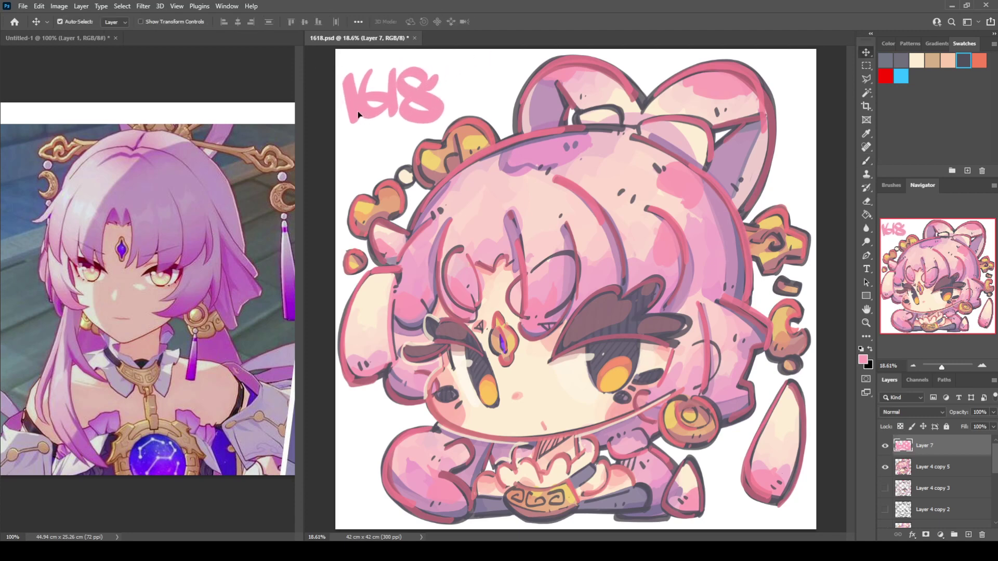
pyautogui.hotkey('ctrl', 't')
pyautogui.moveTo(445, 67); pyautogui.dragTo(450, 63)
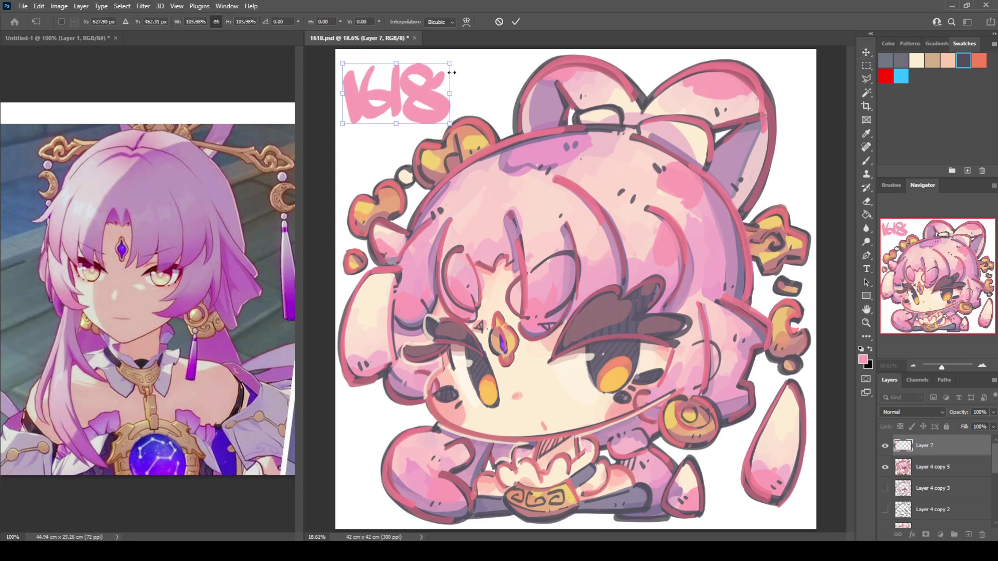
pyautogui.press('Return')
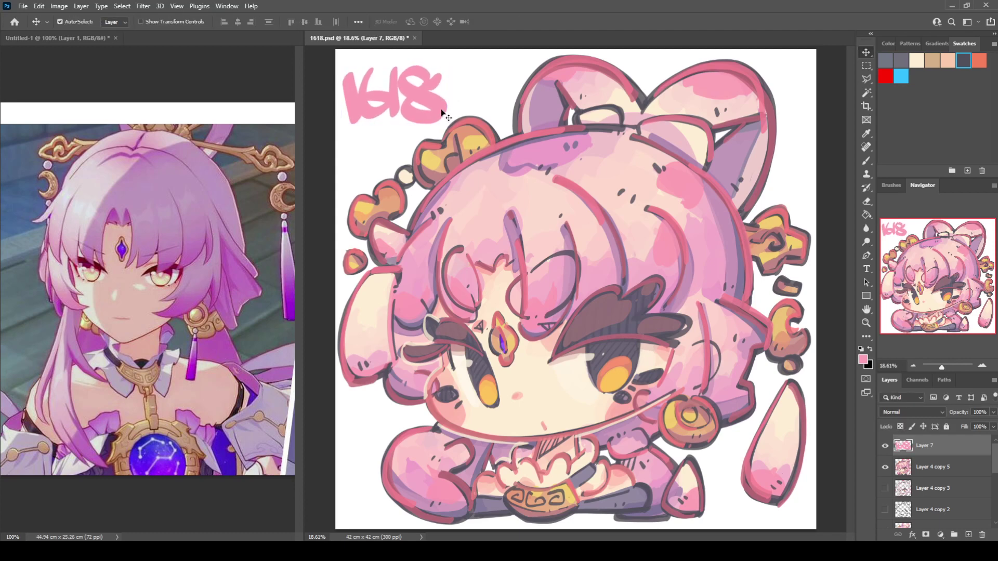
# Step: Handwrite the artist's two signature lines in pink beneath the 1618
pyautogui.press('b')
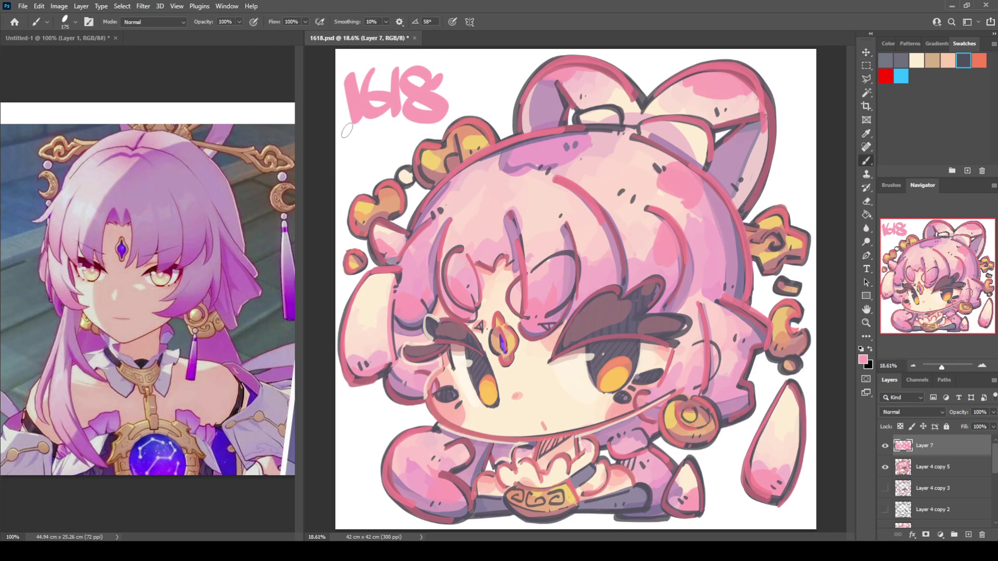
pyautogui.moveTo(354, 126)
pyautogui.mouseDown()
pyautogui.moveTo(347, 135)
pyautogui.moveTo(386, 122)
pyautogui.moveTo(421, 133)
pyautogui.mouseUp()
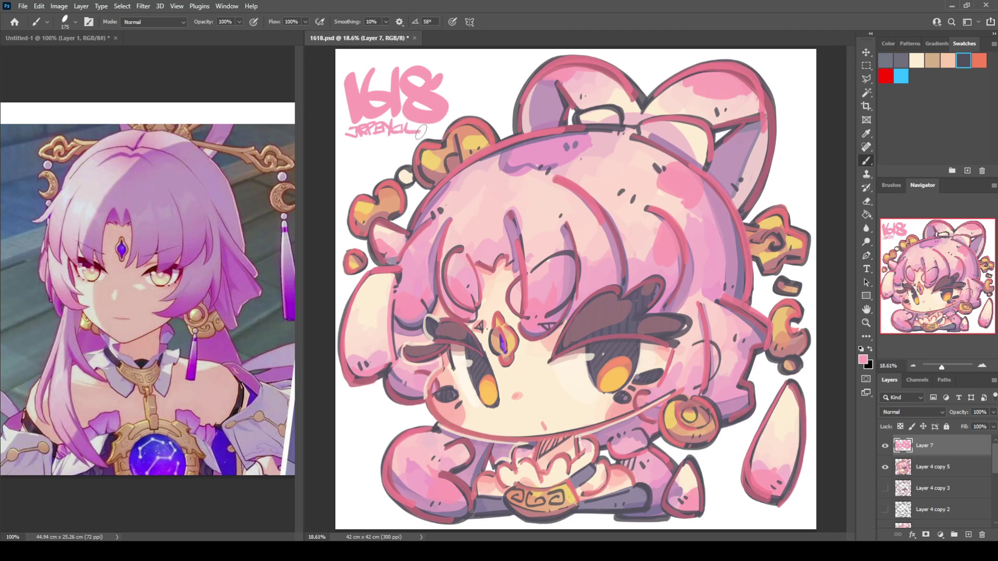
pyautogui.click(425, 128)
pyautogui.moveTo(345, 144); pyautogui.dragTo(350, 147)
pyautogui.moveTo(349, 144)
pyautogui.mouseDown()
pyautogui.moveTo(353, 153)
pyautogui.moveTo(405, 140)
pyautogui.moveTo(405, 152)
pyautogui.mouseUp()
pyautogui.click(411, 147)
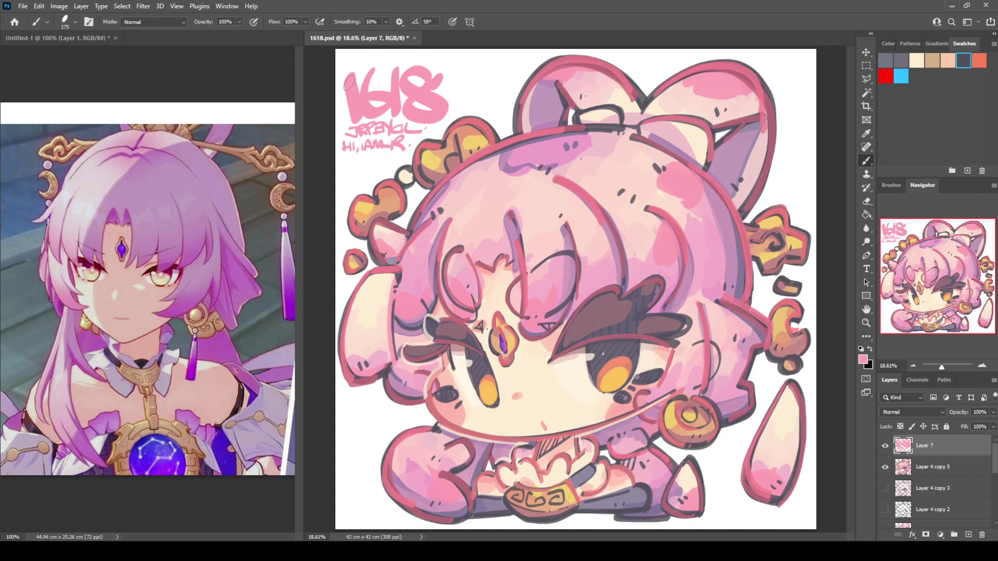
# Step: Handwrite the date 9 AUG-23 above the 1618 with a smaller 125 px pink brush
pyautogui.press('[')
pyautogui.moveTo(346, 58); pyautogui.dragTo(406, 65)
pyautogui.hotkey('ctrl', 'z')
pyautogui.hotkey('ctrl', 'z')
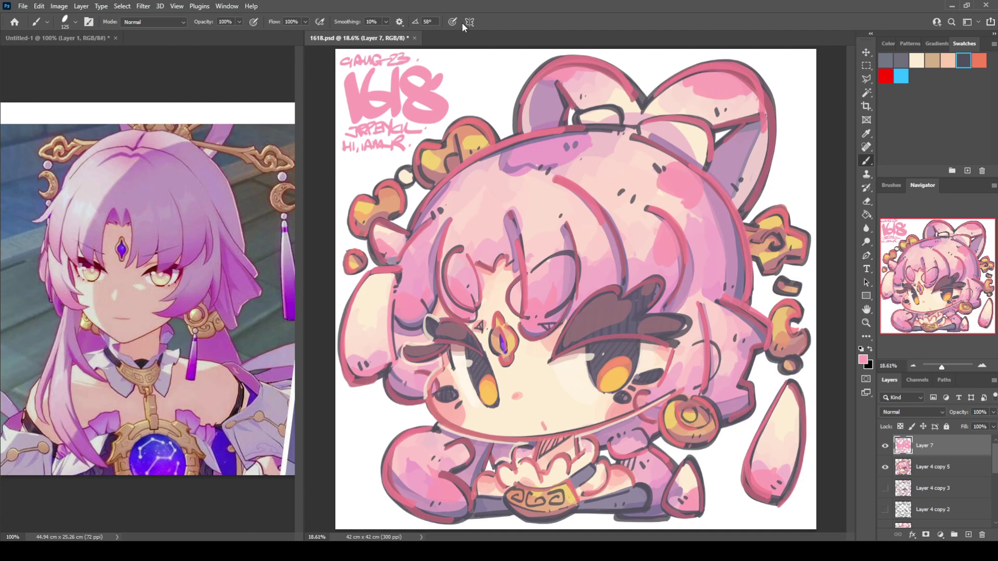
# Step: Adjust the levels of the merged character layer, Layer 4 copy 5, and save the file
pyautogui.hotkey('ctrl', '-')
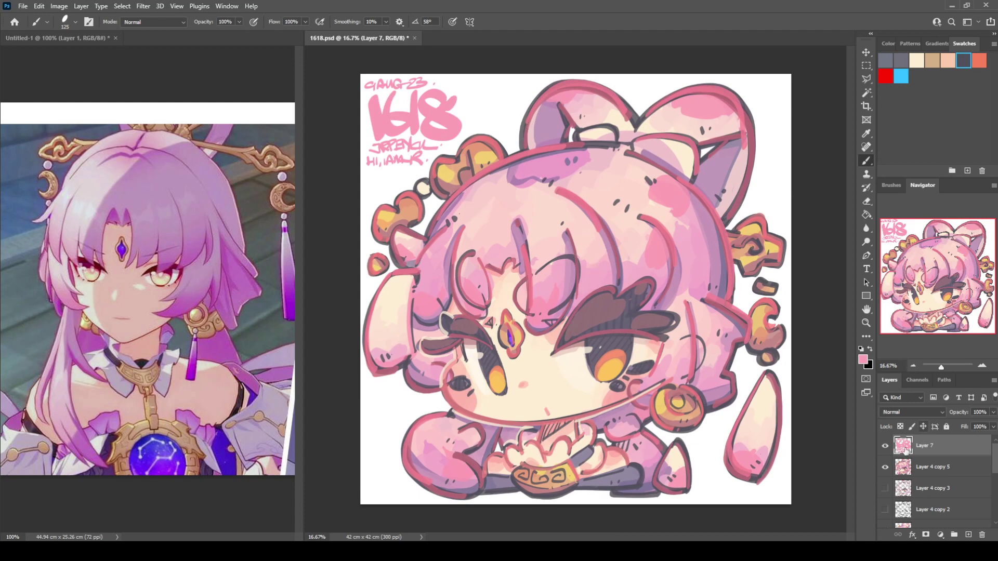
pyautogui.click(928, 467)
pyautogui.keyDown('alt'); pyautogui.click(532, 378); pyautogui.keyUp('alt')
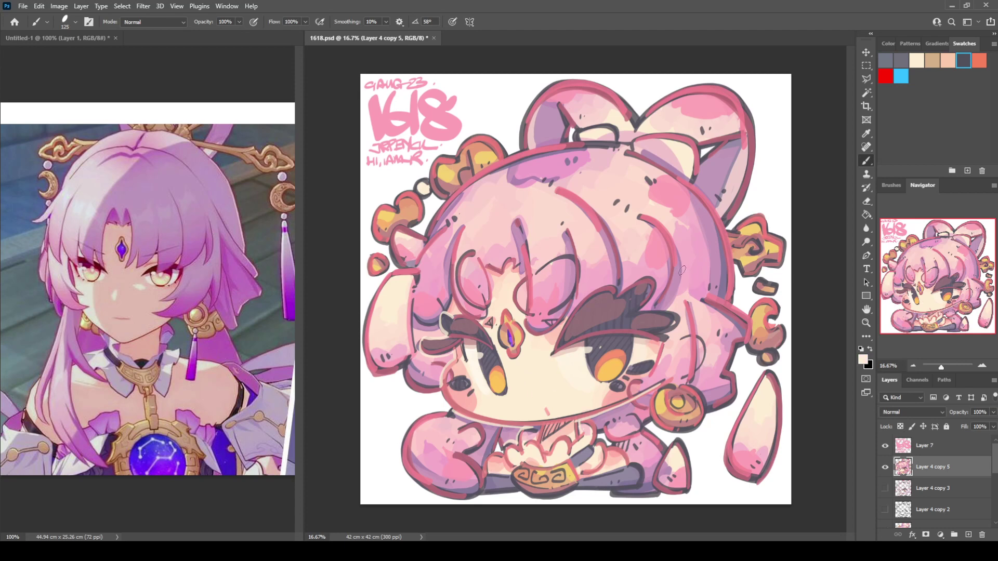
pyautogui.hotkey('ctrl', 'l')
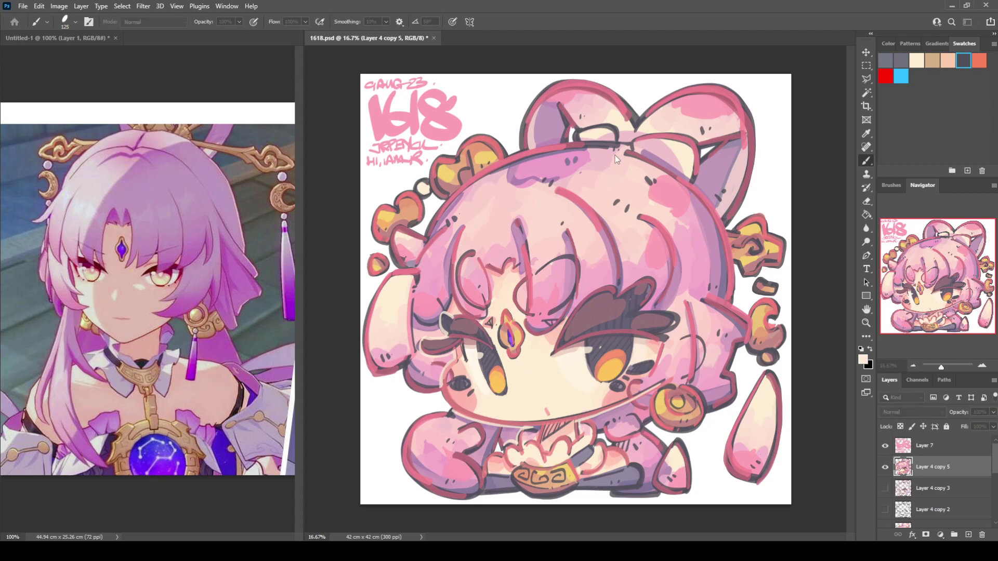
pyautogui.hotkey('ctrl', 's')
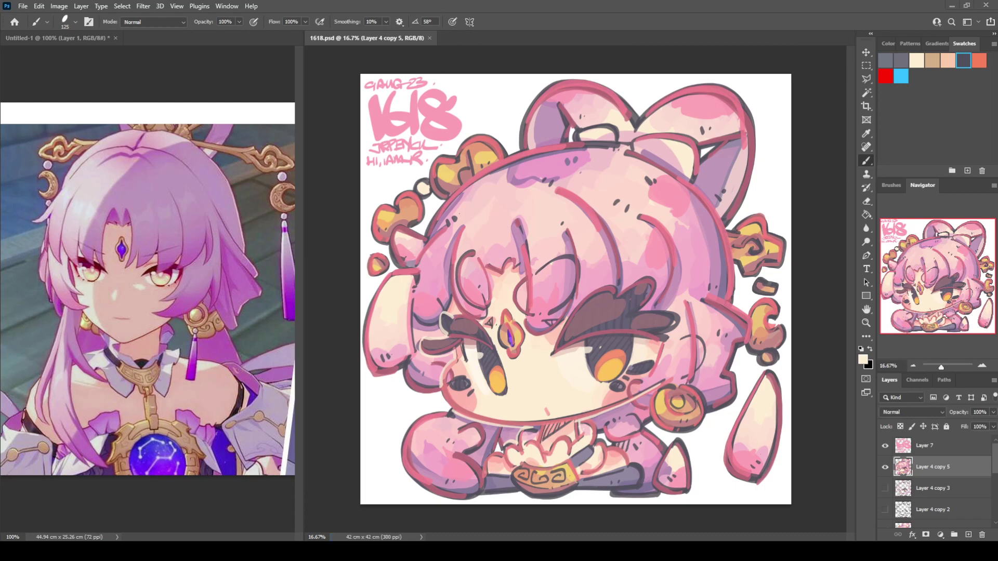